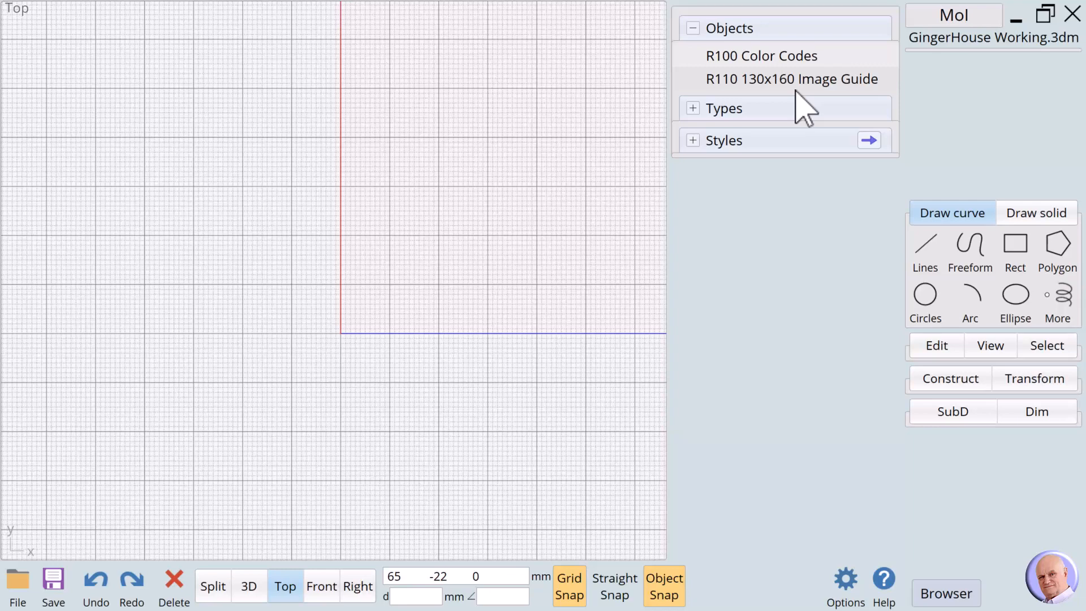
Show the R110 130x160 Image Guide and place GingerHouse130x160.png as a background image fitted to its rectangle.
left_click(687, 79)
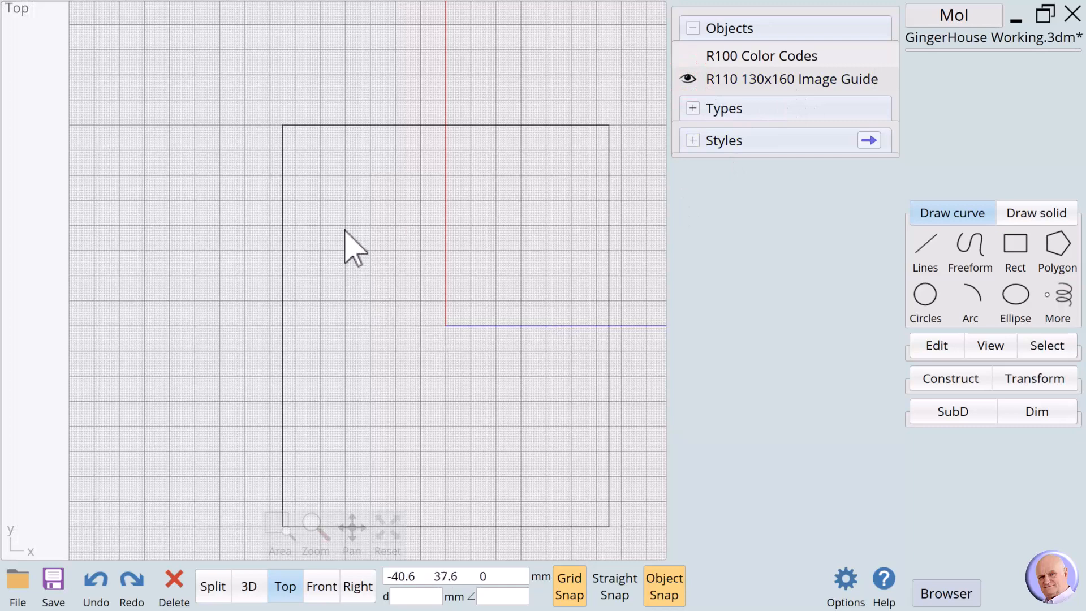
left_click_drag(357, 541, 357, 541)
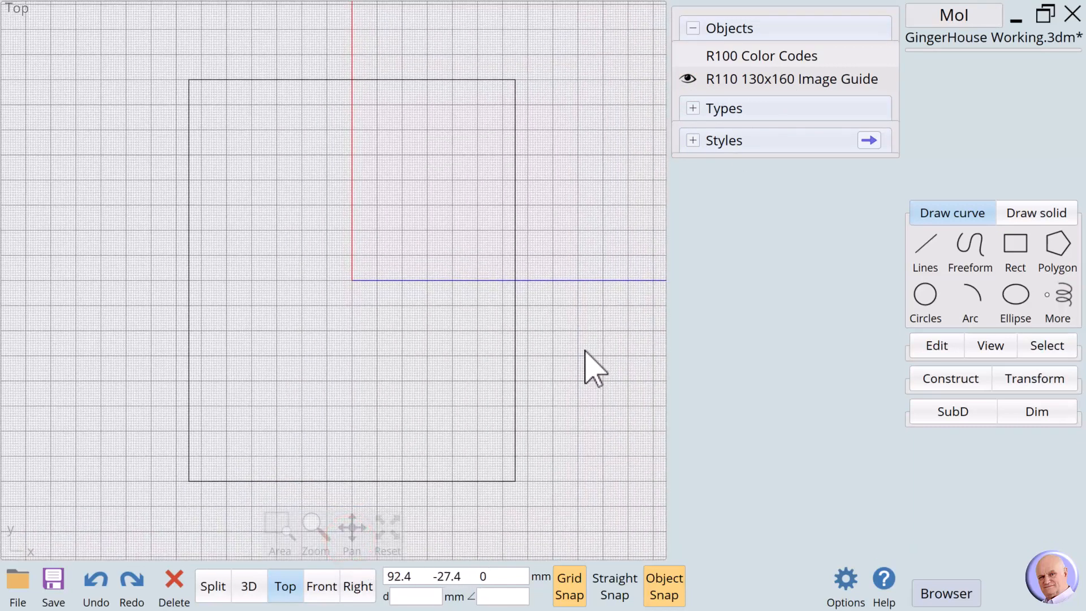
left_click(991, 350)
left_click(995, 380)
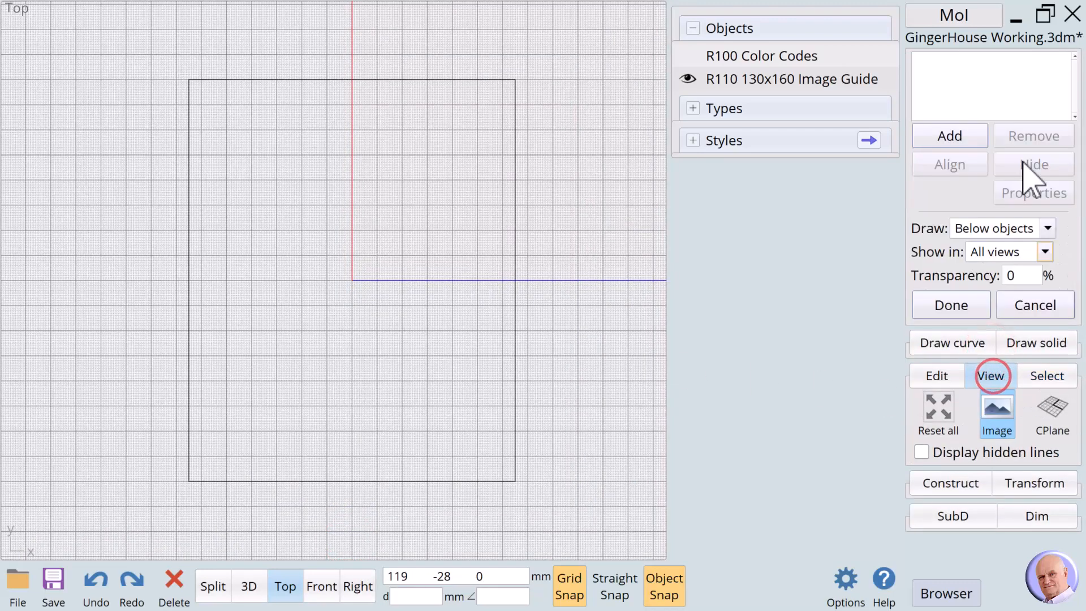
left_click(963, 142)
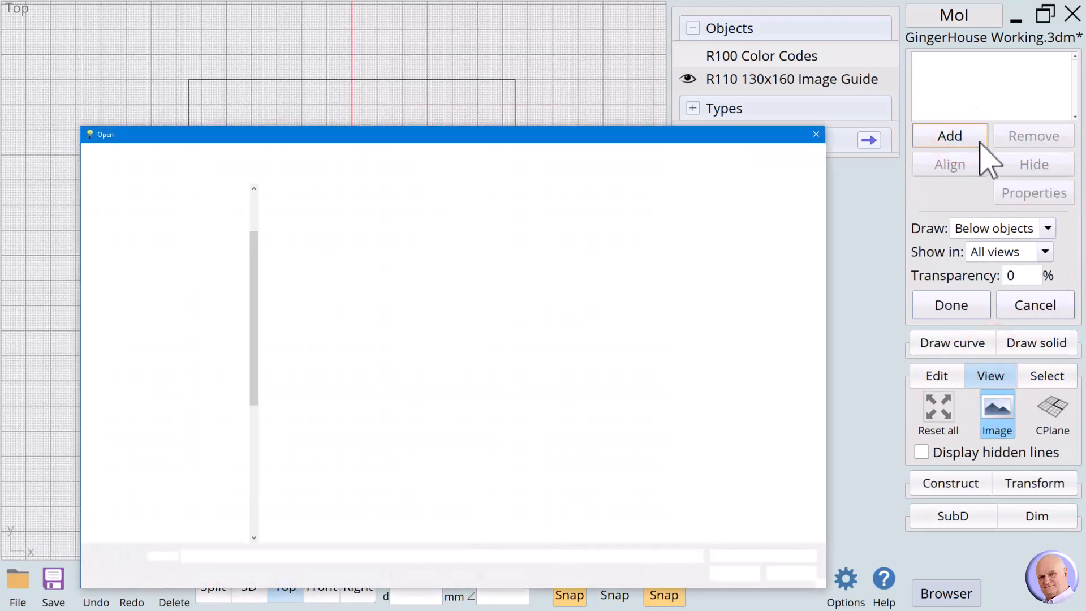
left_click(292, 217)
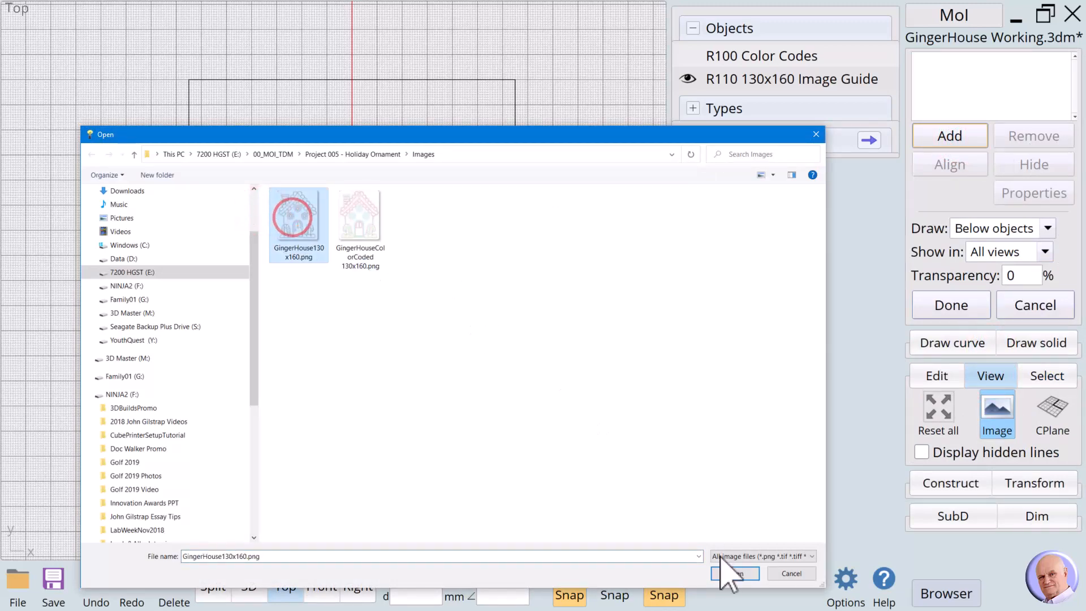
left_click(745, 573)
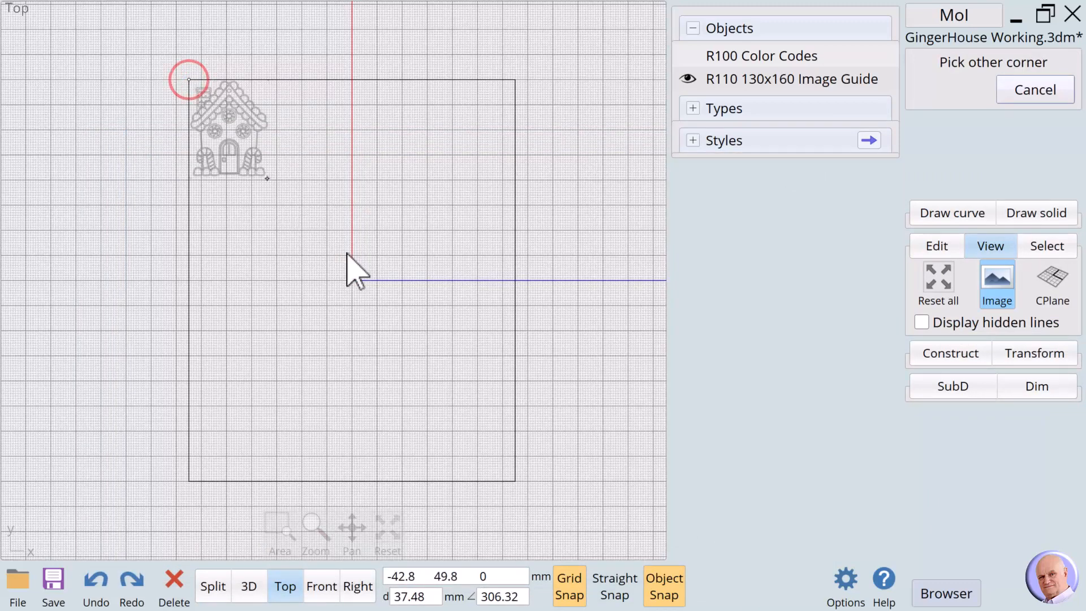
left_click(513, 429)
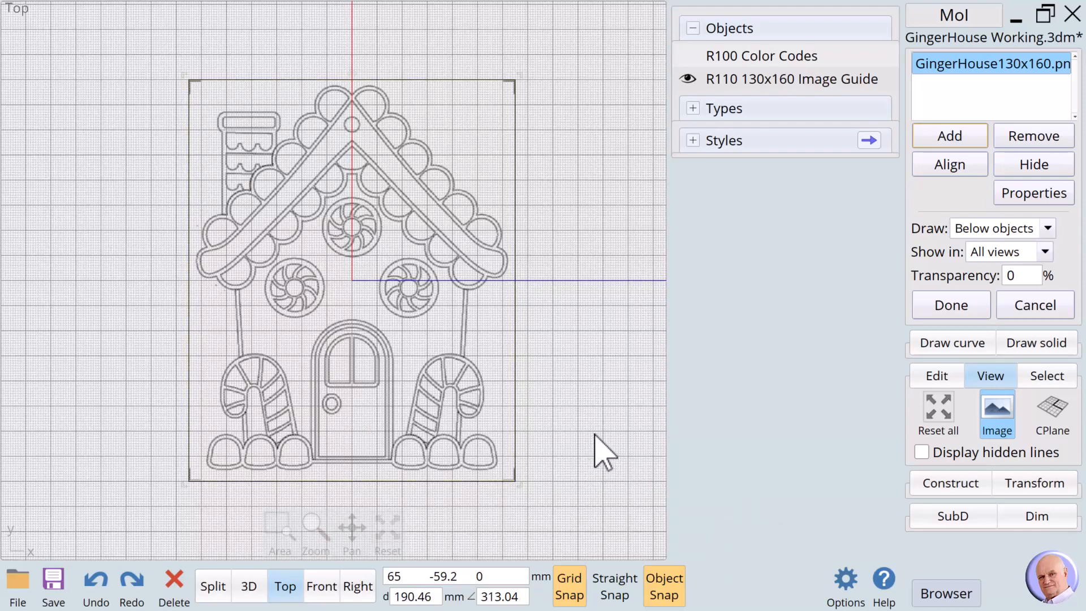
Hide the first background image and place GingerHouseColorCoded 130x160.png corner to corner on the guide rectangle.
left_click(1033, 167)
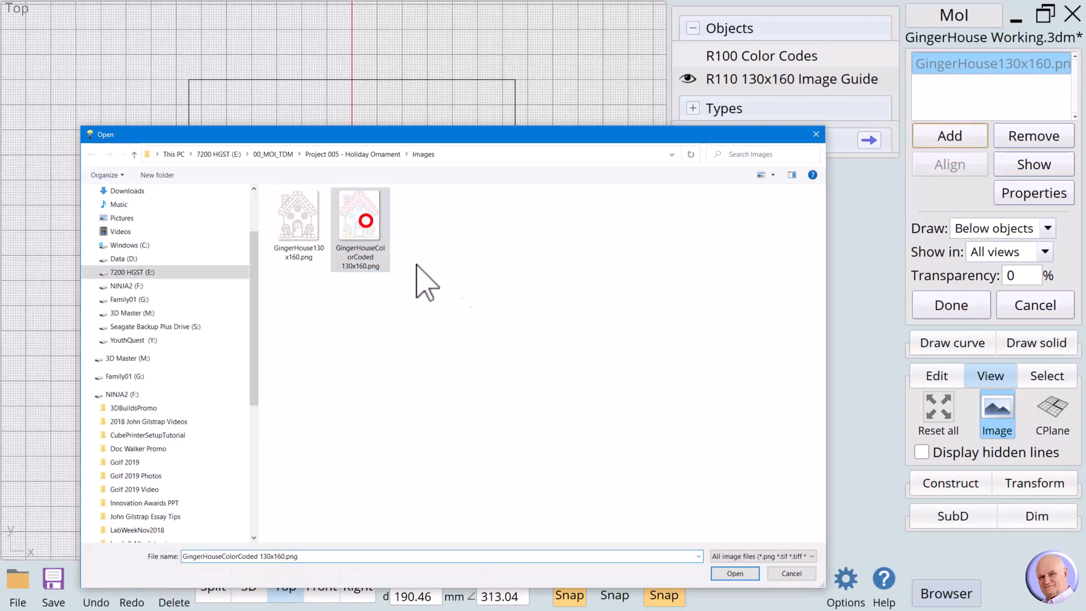
left_click(735, 573)
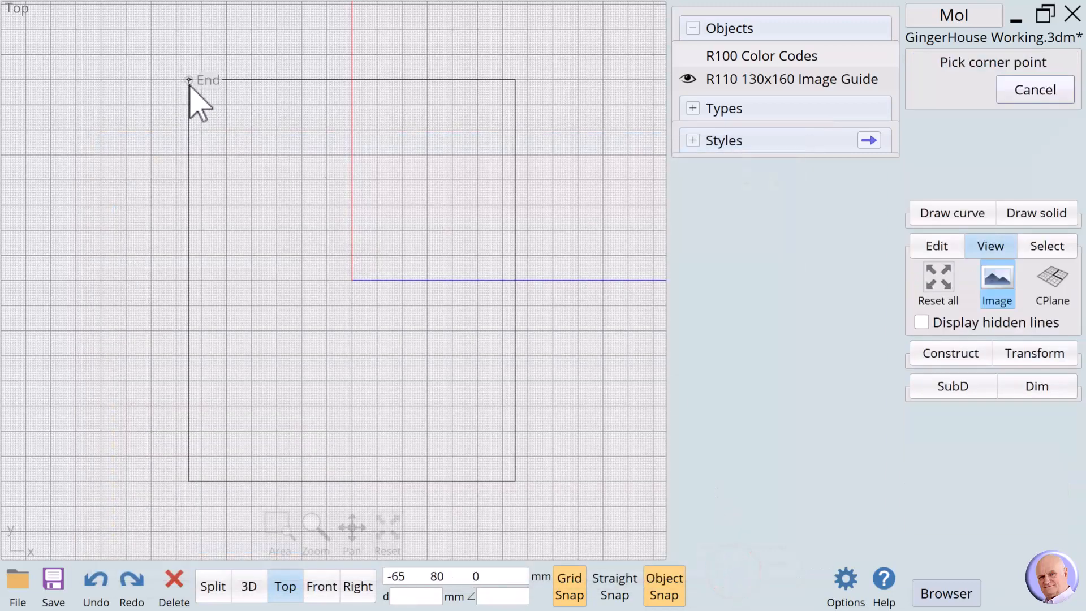
left_click(189, 80)
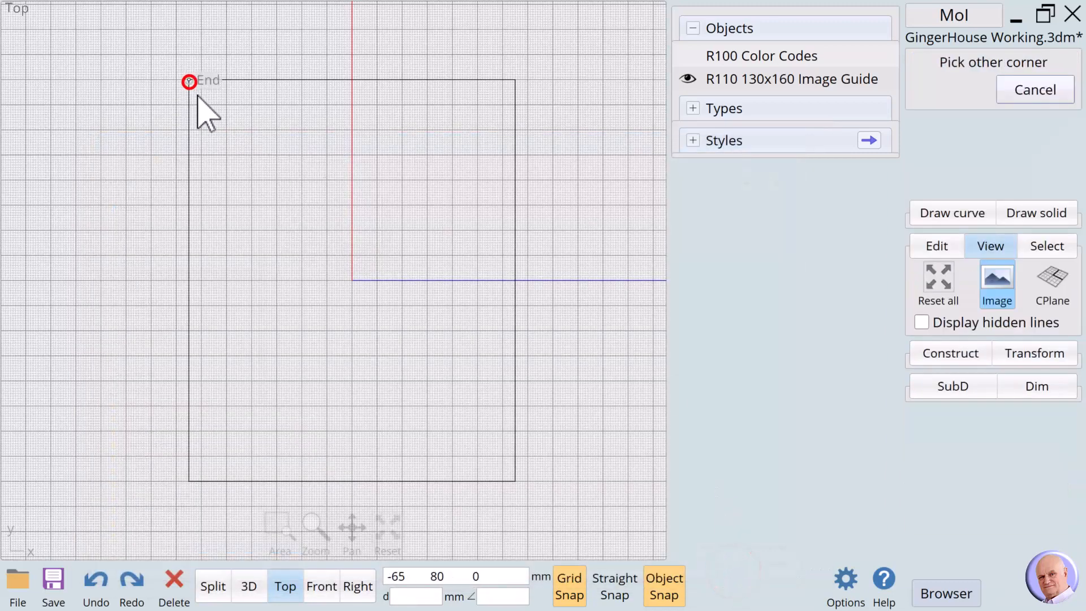
left_click(515, 482)
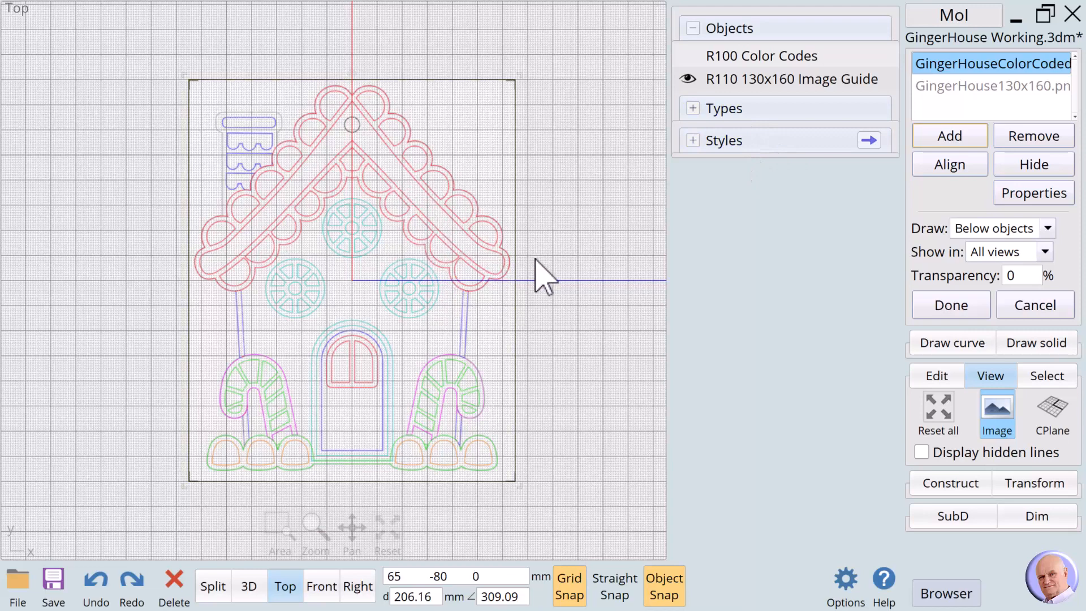
Show the R100 Color Codes legend and finish the background image setup.
left_click(688, 55)
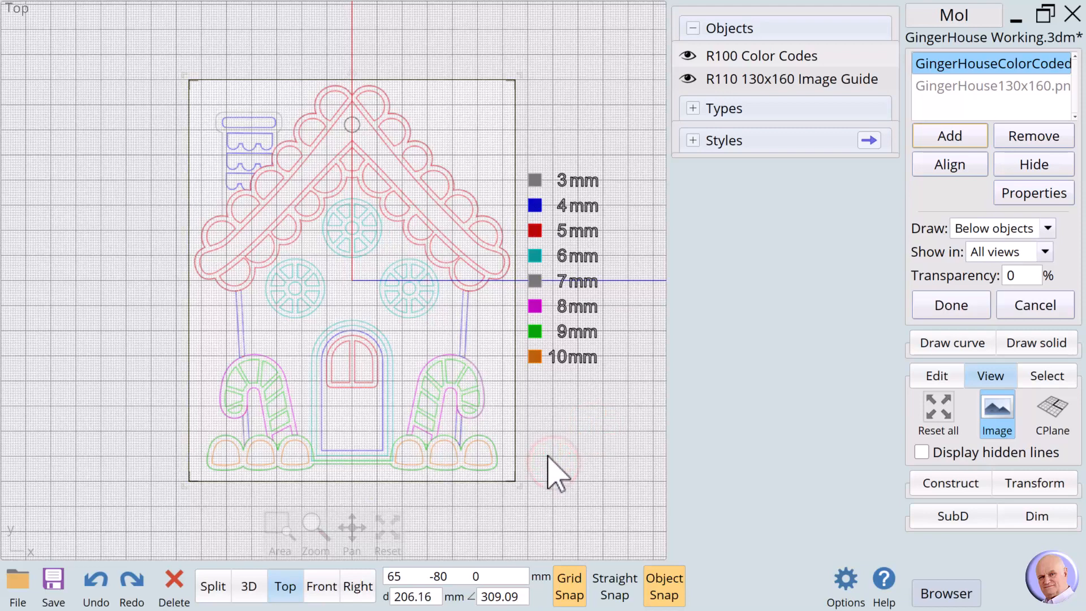
left_click(954, 305)
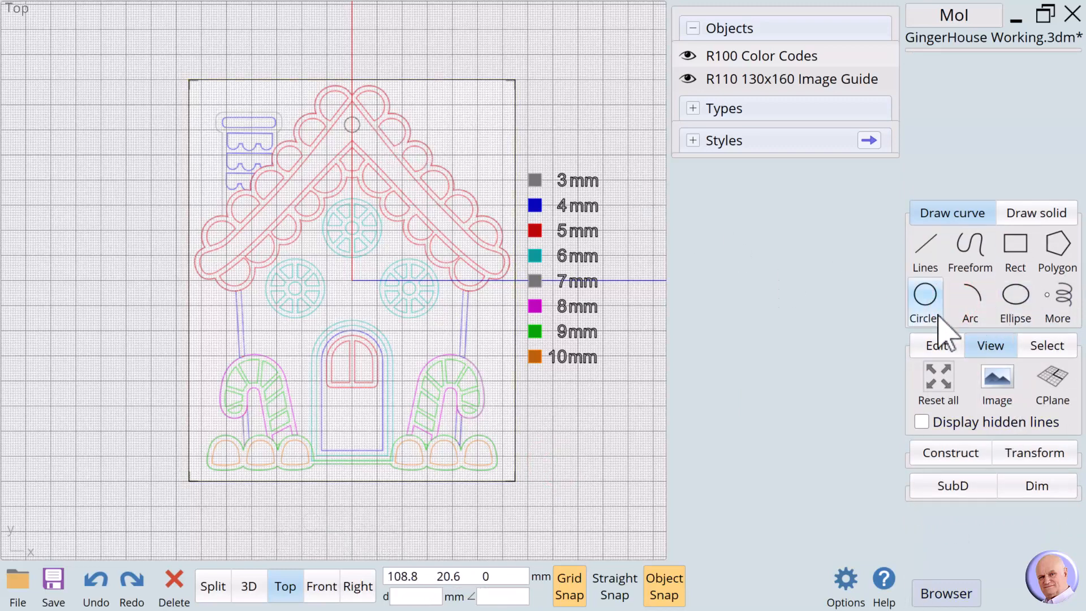
left_click(927, 295)
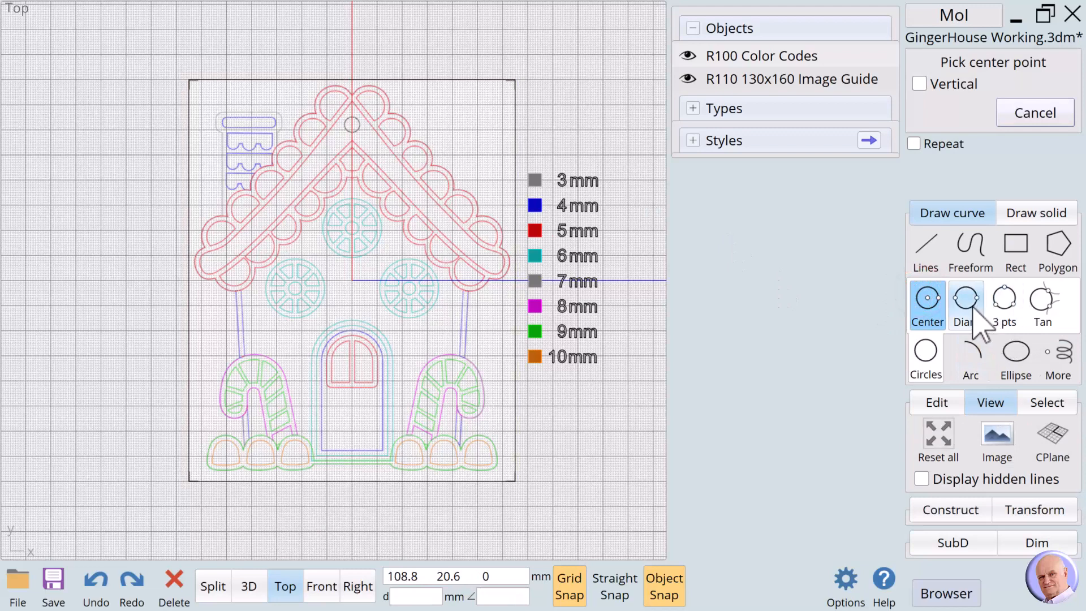
left_click(1005, 299)
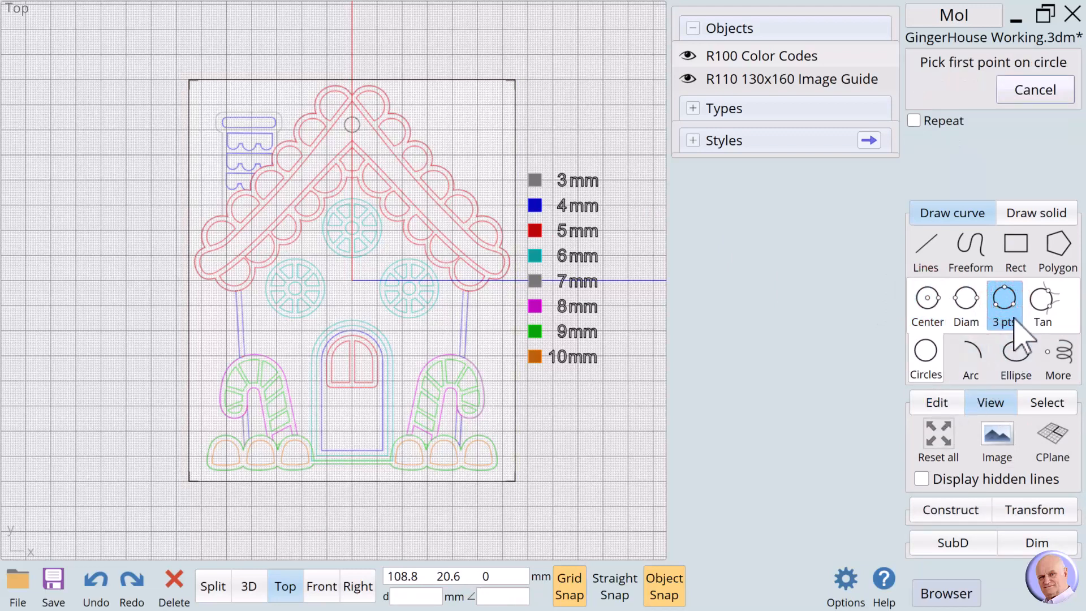
left_click(1016, 244)
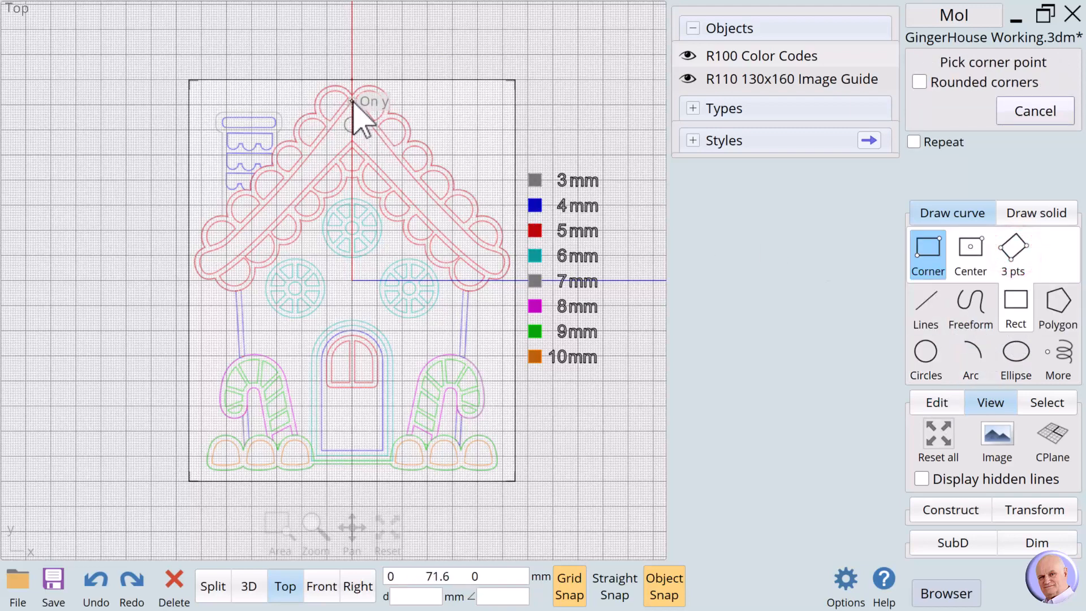
scroll(358, 107, "up", 3)
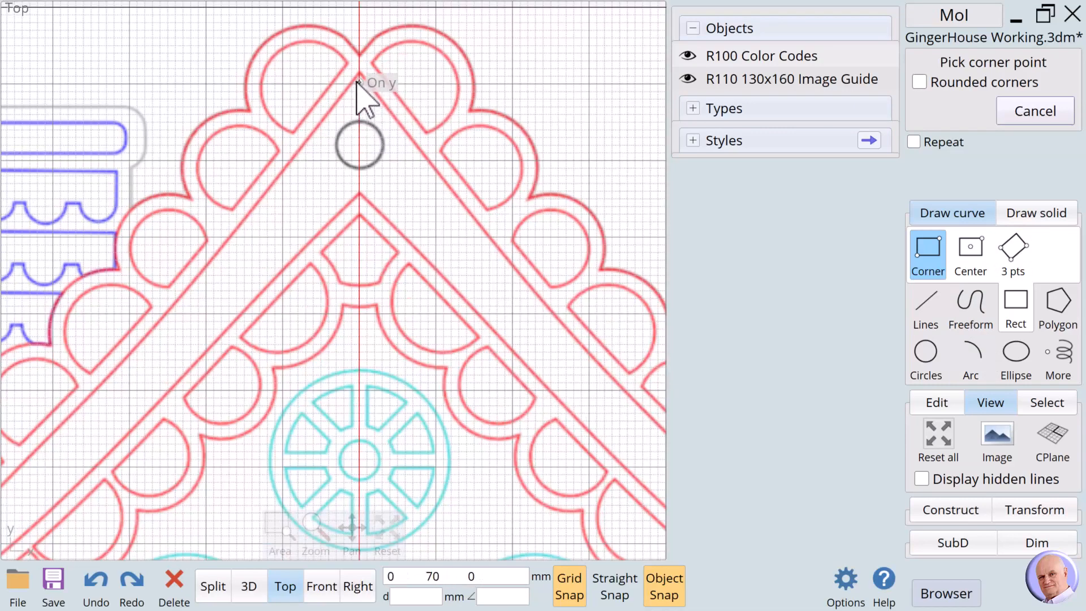
left_click(358, 73)
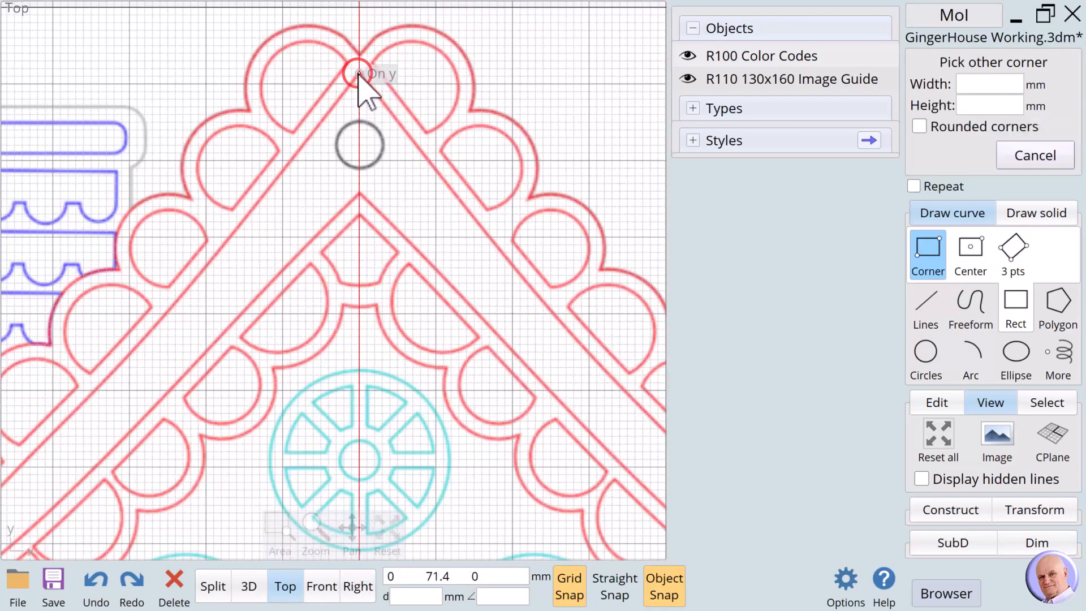
Draw a three-point rectangle over the right roof beam from the peak on the y axis to the eave, spanning about 66 x 69 mm.
left_click(1013, 246)
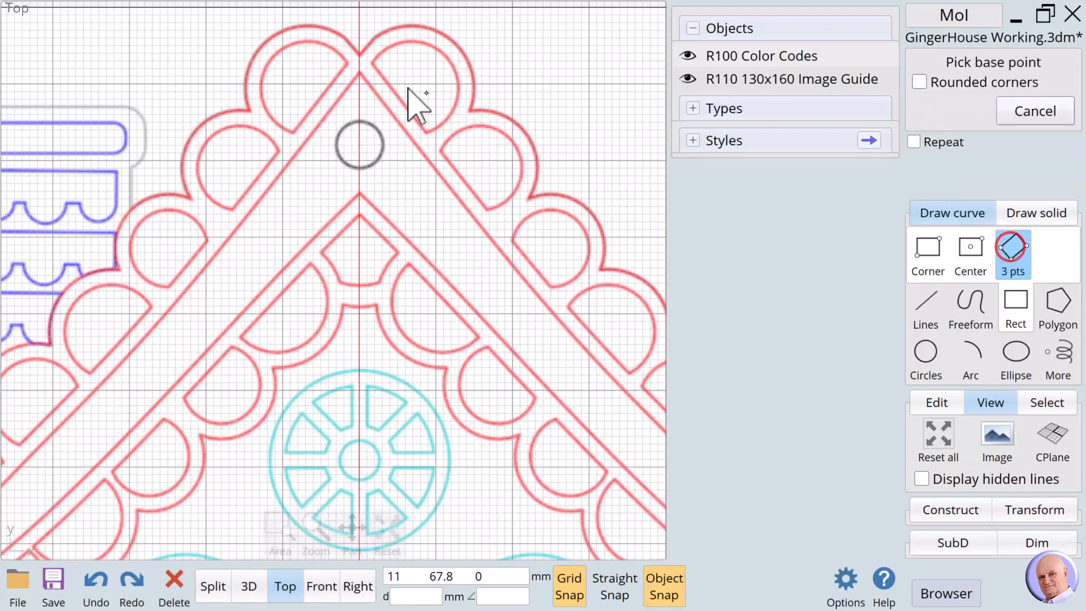
left_click(360, 73)
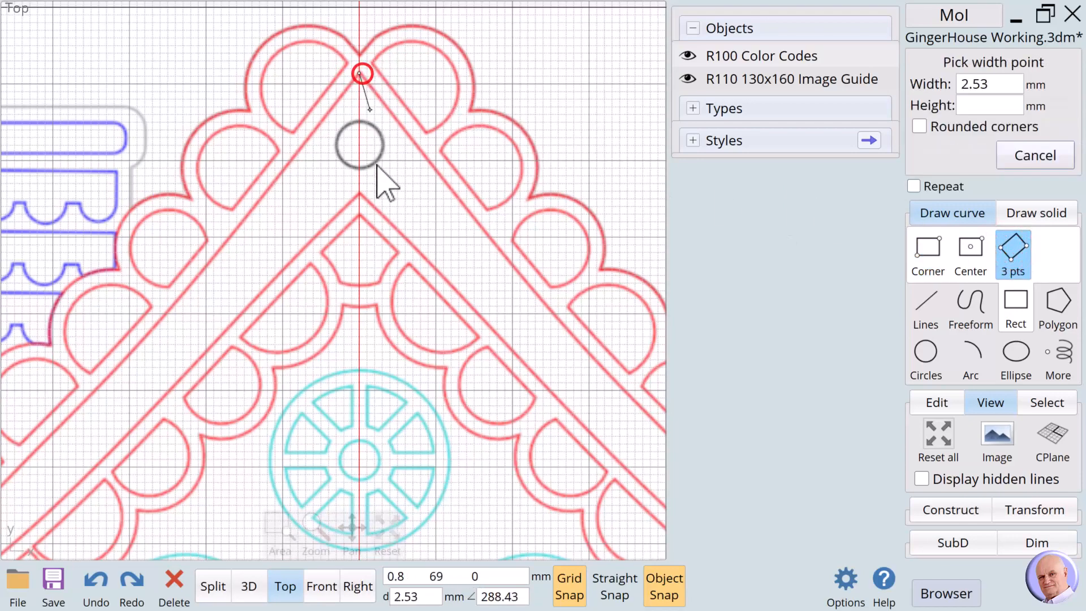
scroll(368, 181, "down", 3)
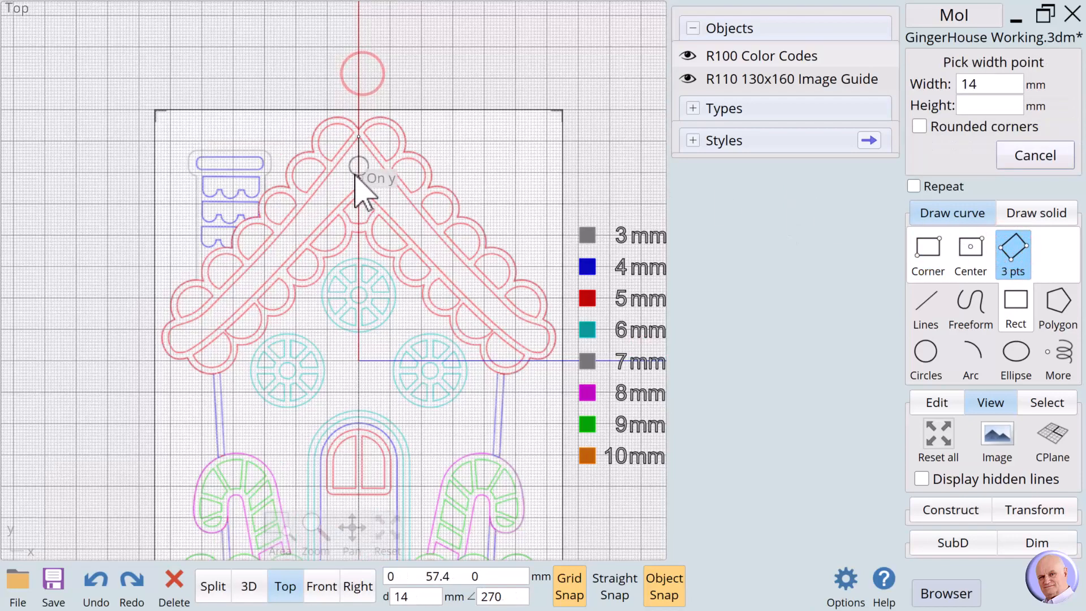
left_click(544, 335)
left_click(524, 356)
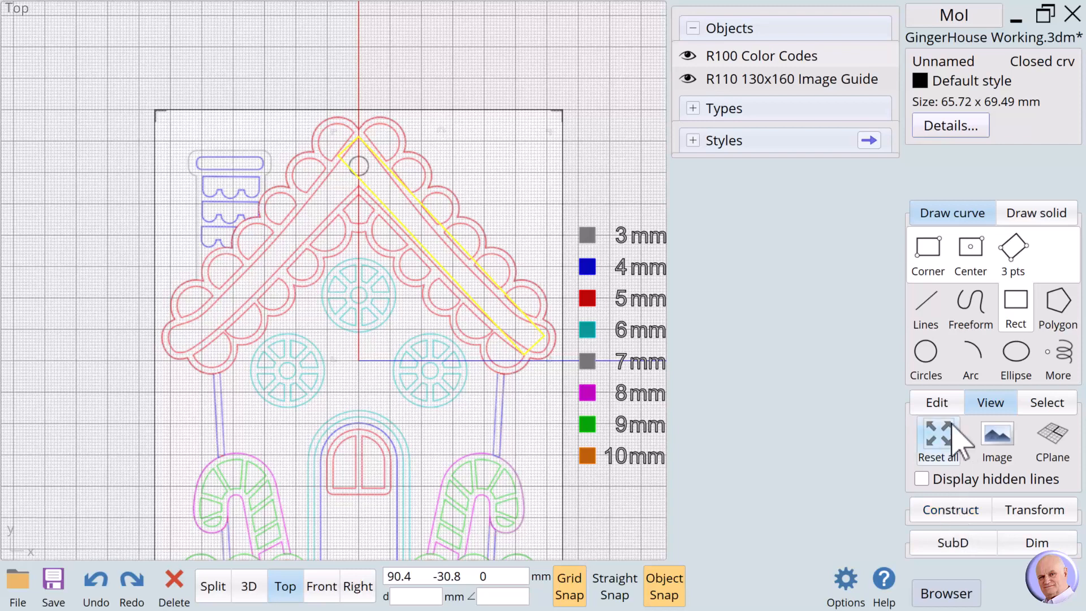
Show the roof rectangle's control points and, with Add pt repeating, add five points along its long upper edge.
left_click(937, 403)
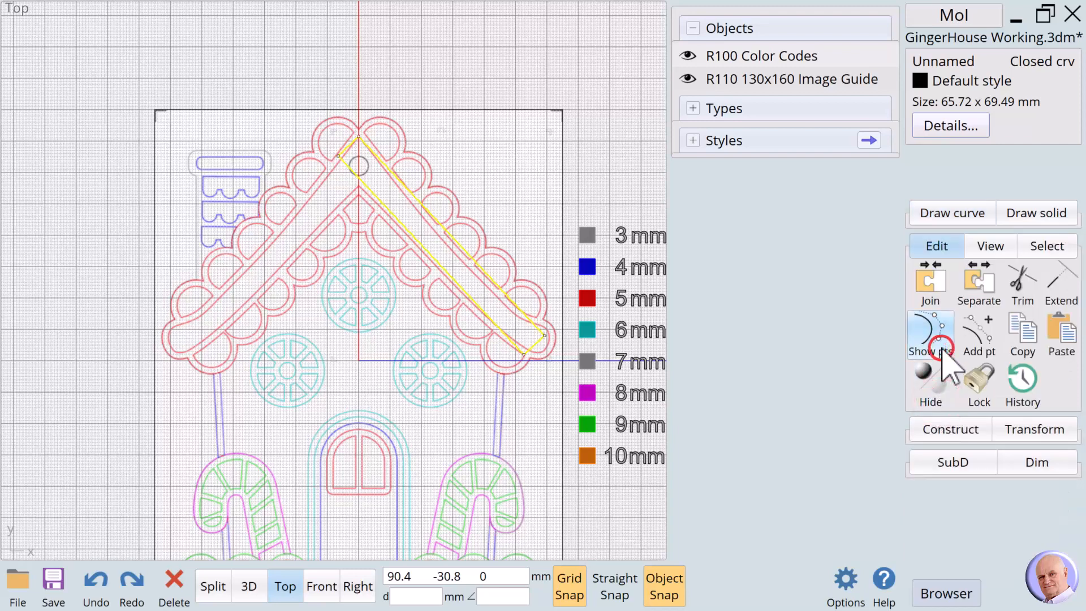
left_click(972, 337)
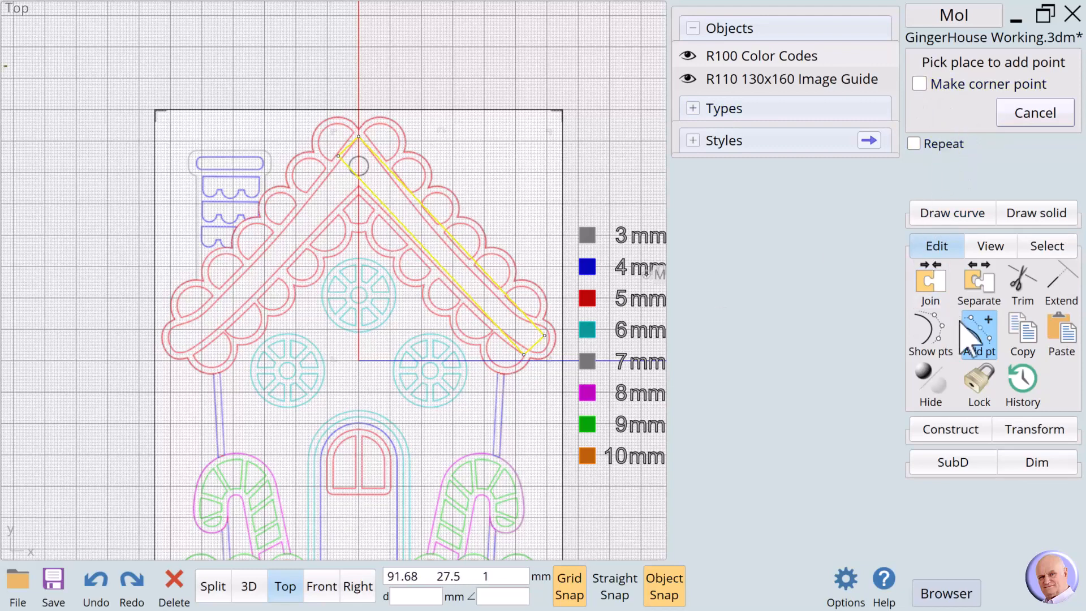
left_click(914, 143)
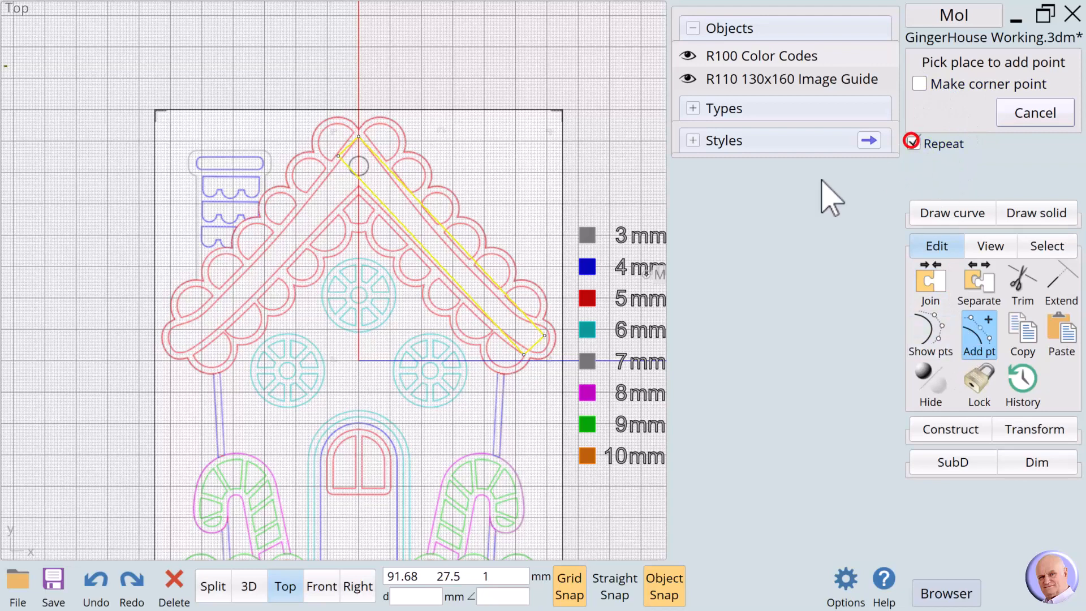
left_click(391, 173)
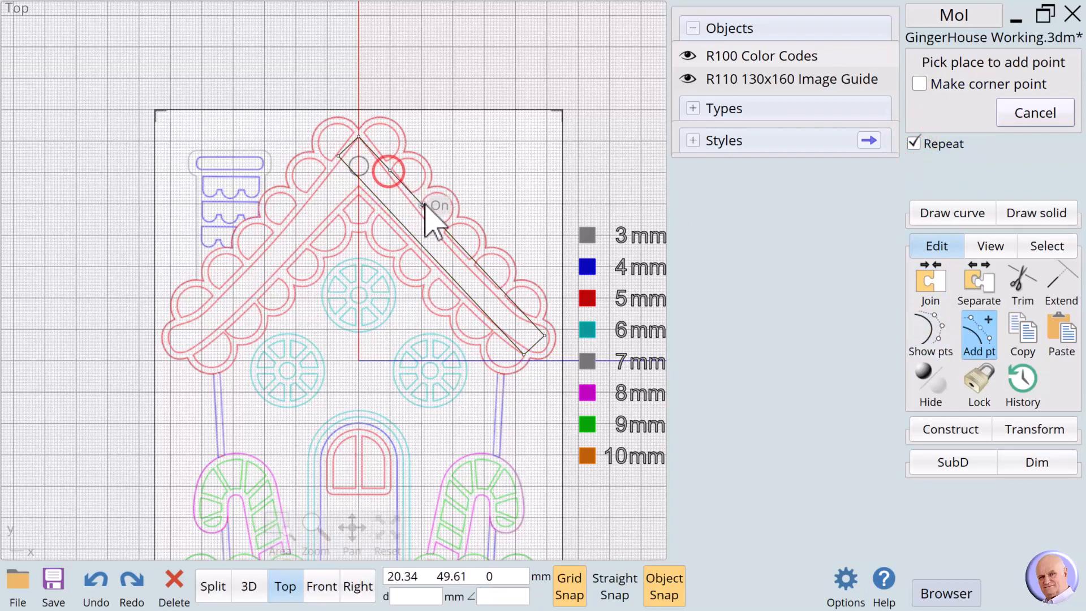
left_click(423, 206)
left_click(458, 242)
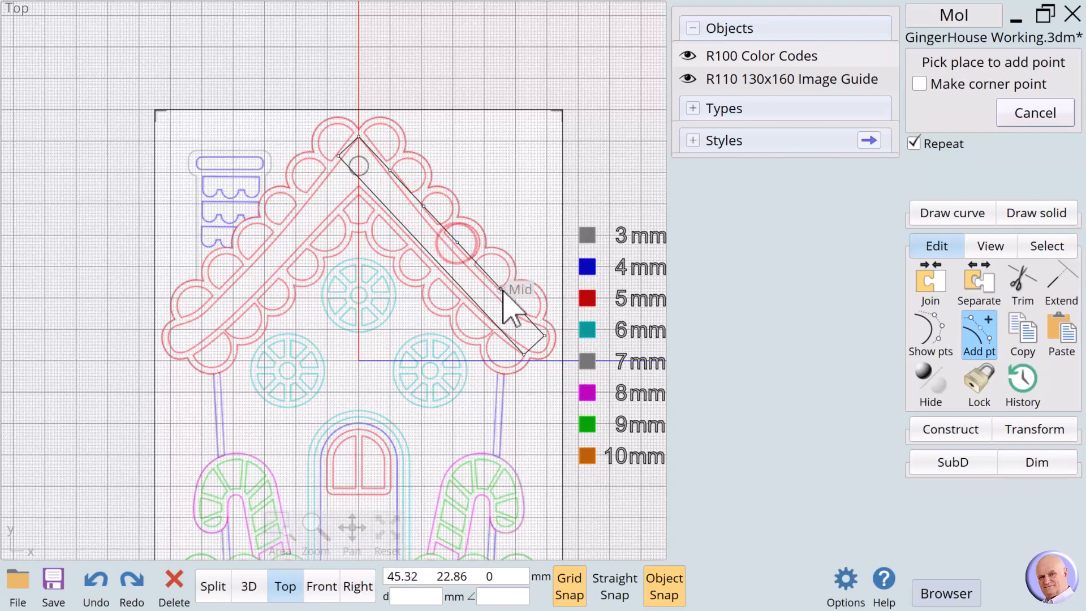
left_click(500, 288)
left_click(523, 313)
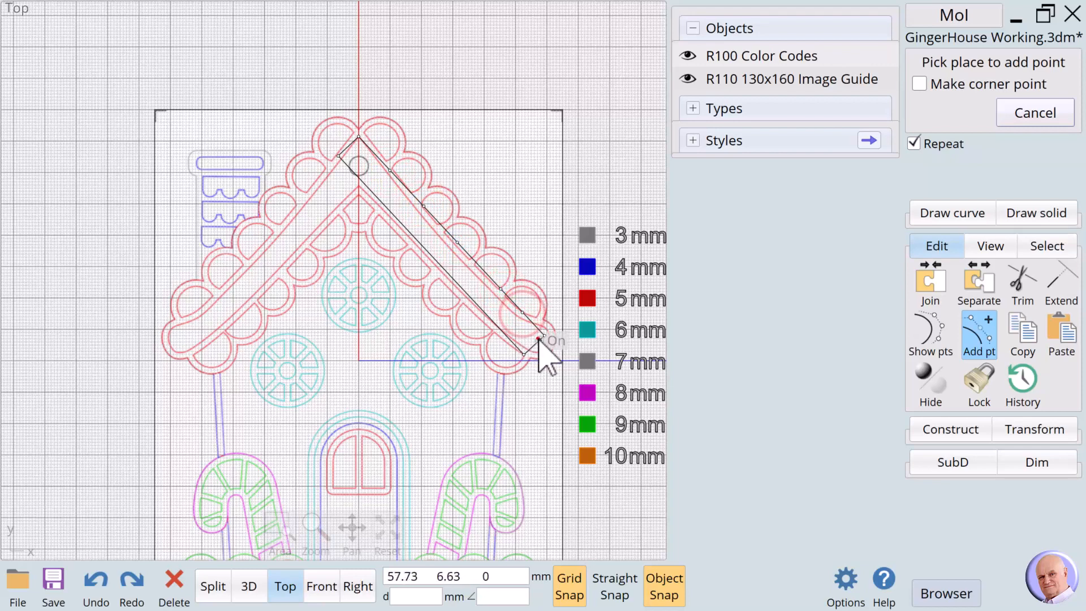
Add points on the rectangle's short eave end and five along its long lower edge, and end the point adding.
left_click(534, 341)
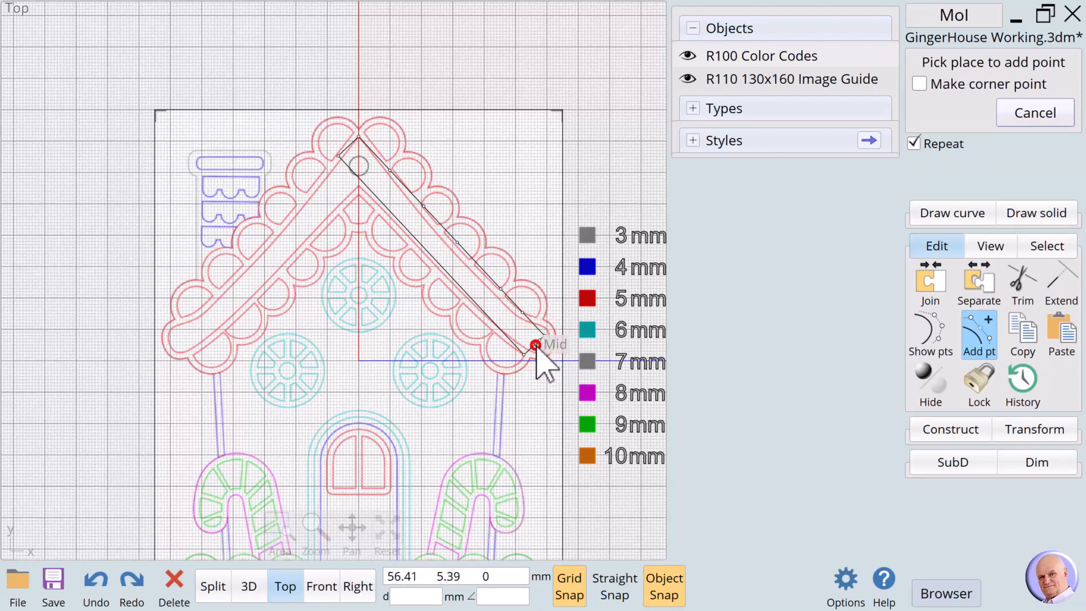
left_click(517, 345)
left_click(489, 317)
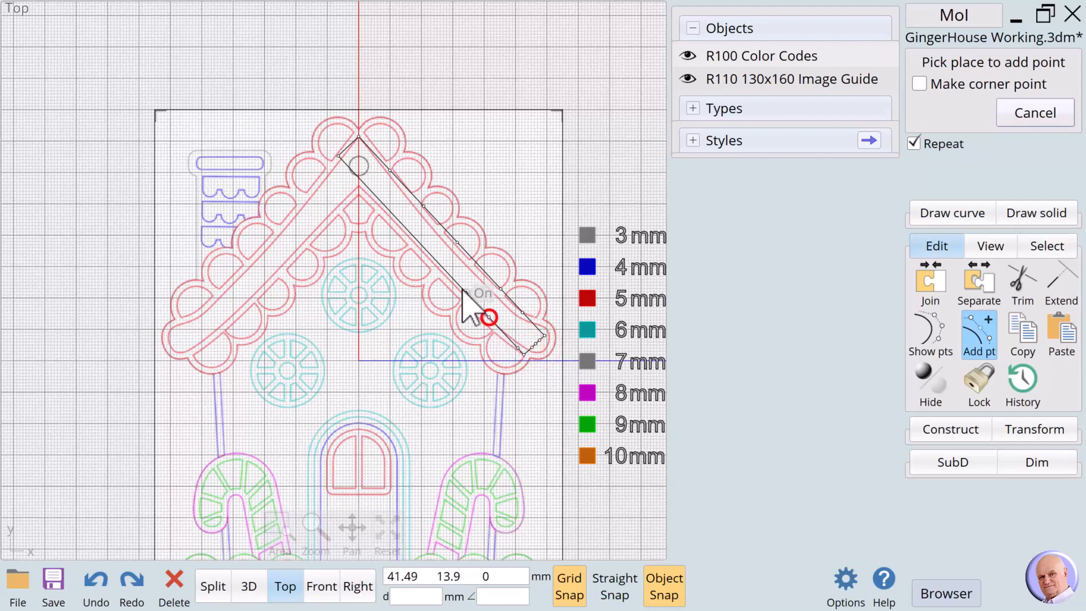
left_click(451, 276)
left_click(410, 232)
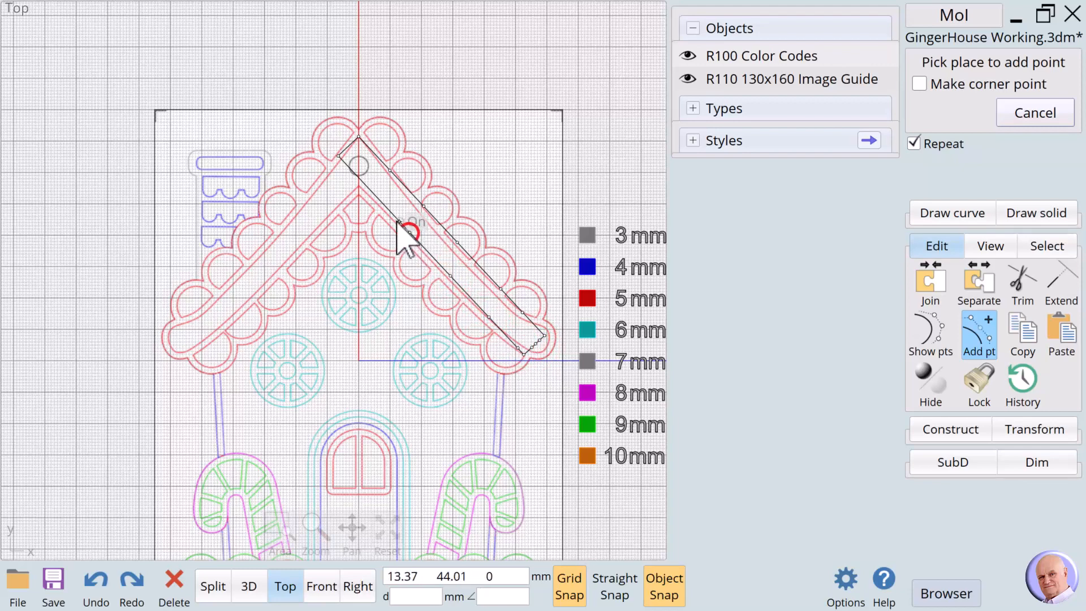
left_click(387, 208)
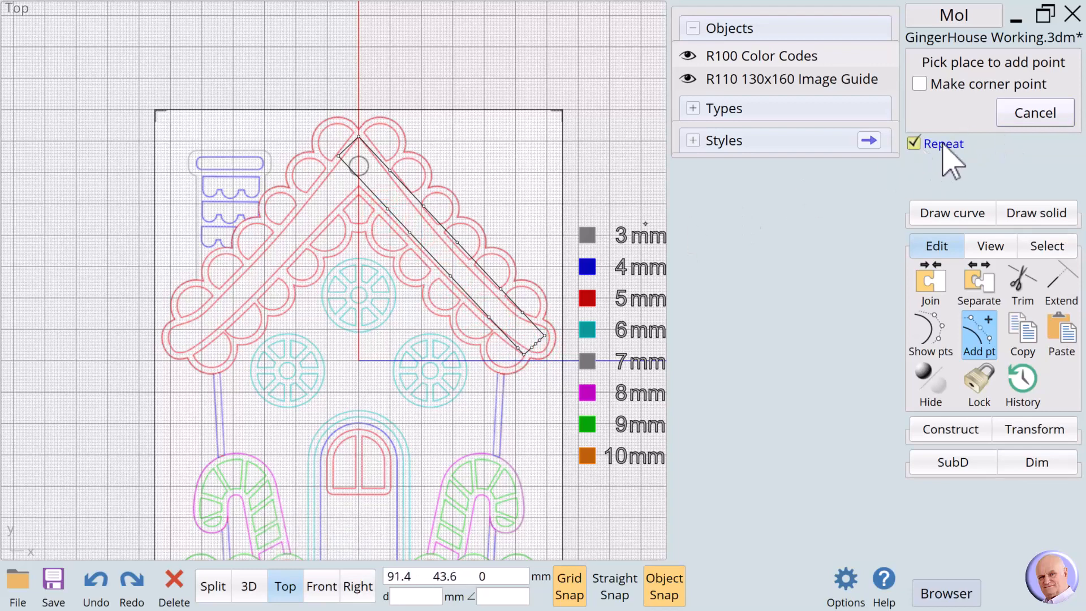
left_click(756, 234)
left_click(1043, 113)
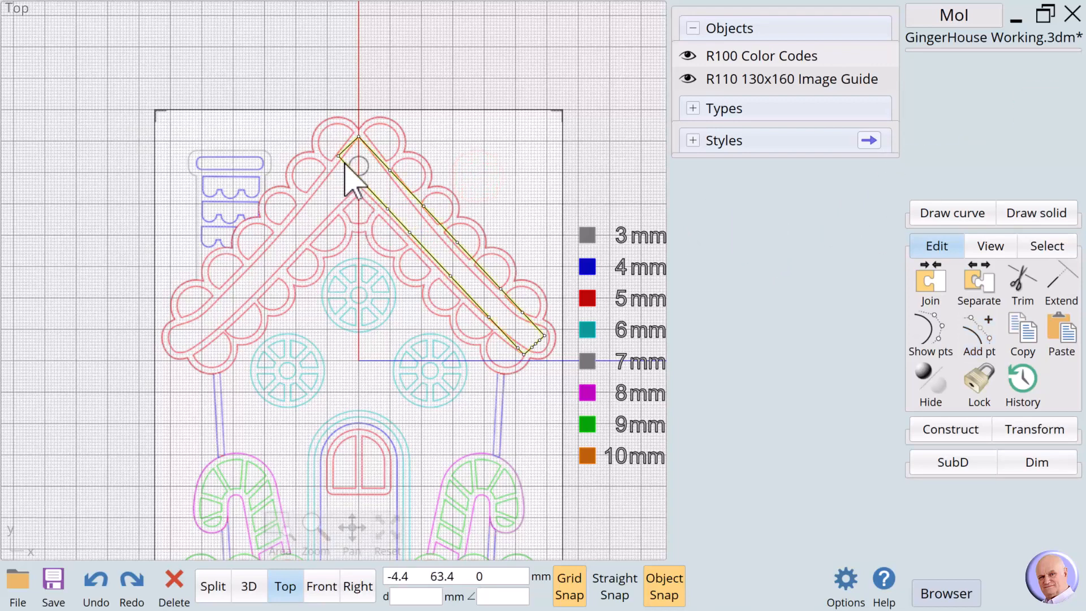
Move the roof curve's corner point left of the peak onto the y axis at 0, 56.
left_click_drag(340, 162, 361, 189)
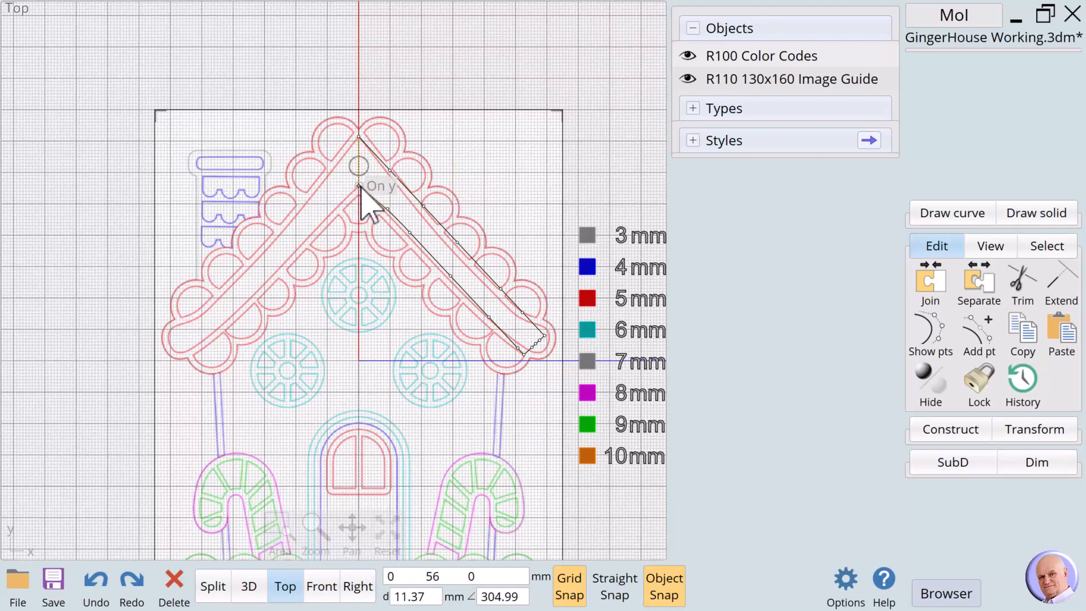
left_click(444, 158)
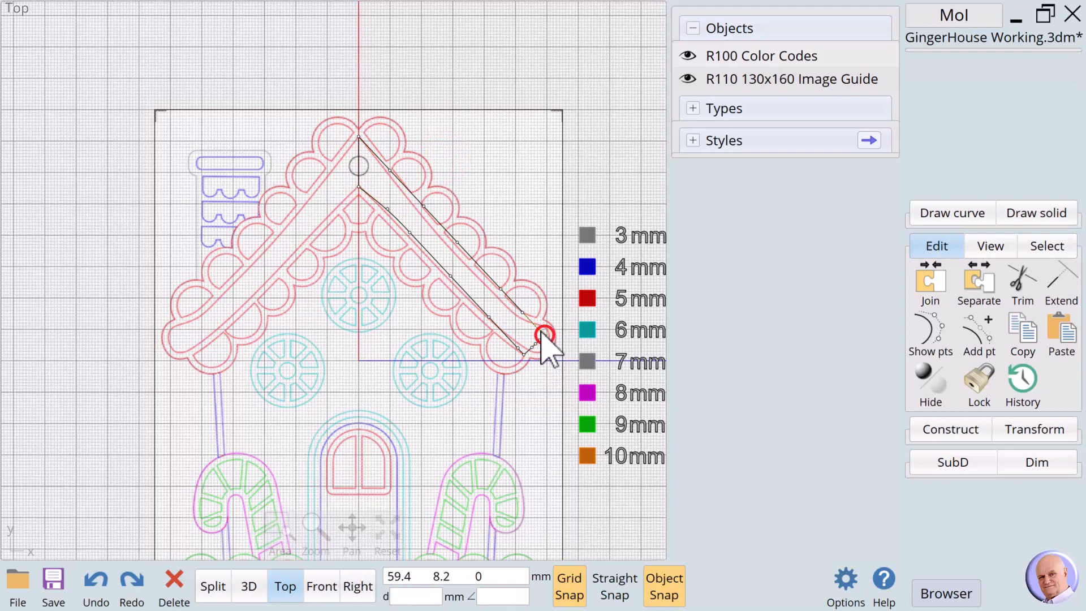
Move the roof curve's eave corner points onto the red outline of the right roof beam.
left_click(547, 356)
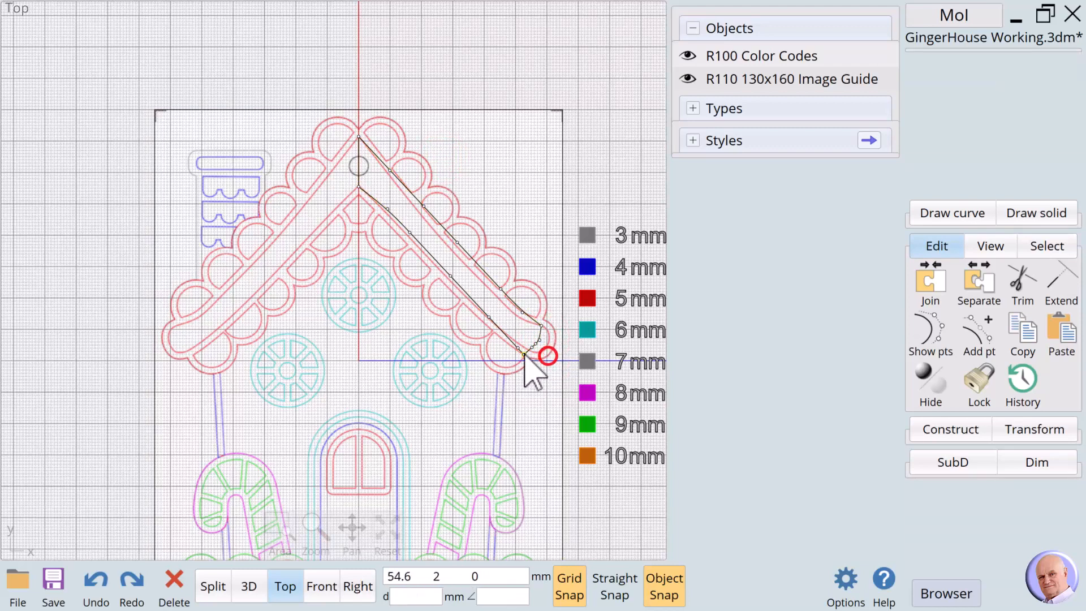
left_click_drag(524, 354, 533, 354)
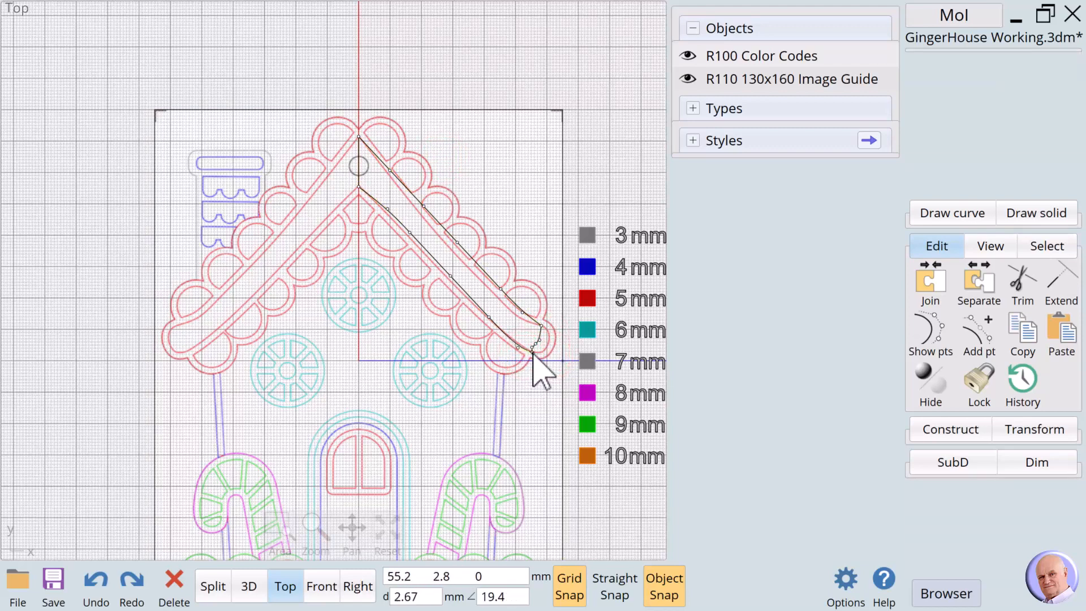
left_click(543, 366)
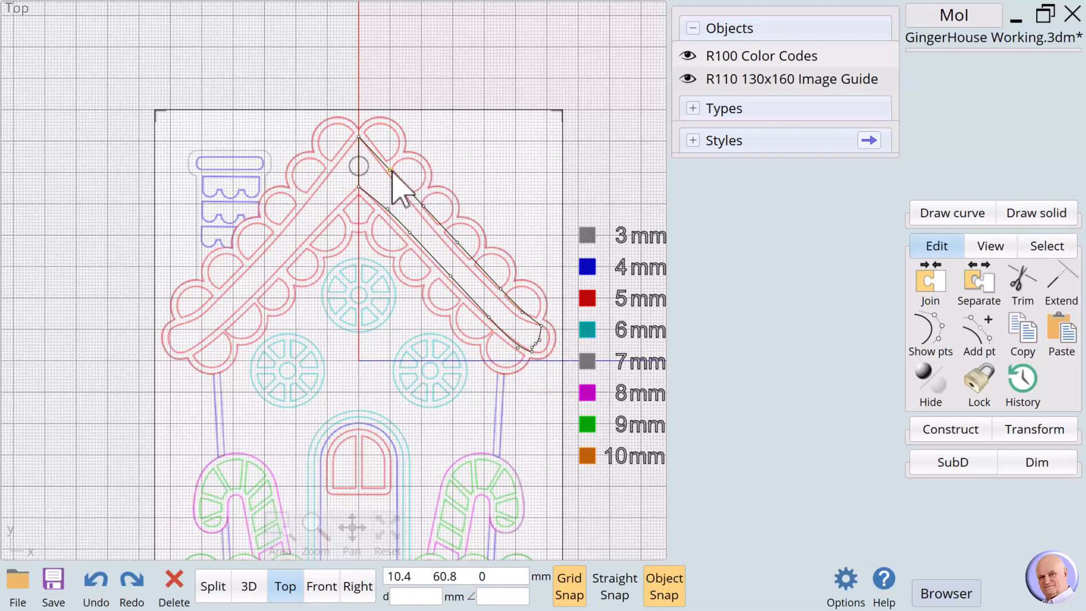
Reposition the control points along the roof curve's upper edge so it follows the beam outline from the peak to the eave.
left_click_drag(391, 175, 452, 251)
left_click(418, 225)
left_click(434, 242)
left_click(457, 271)
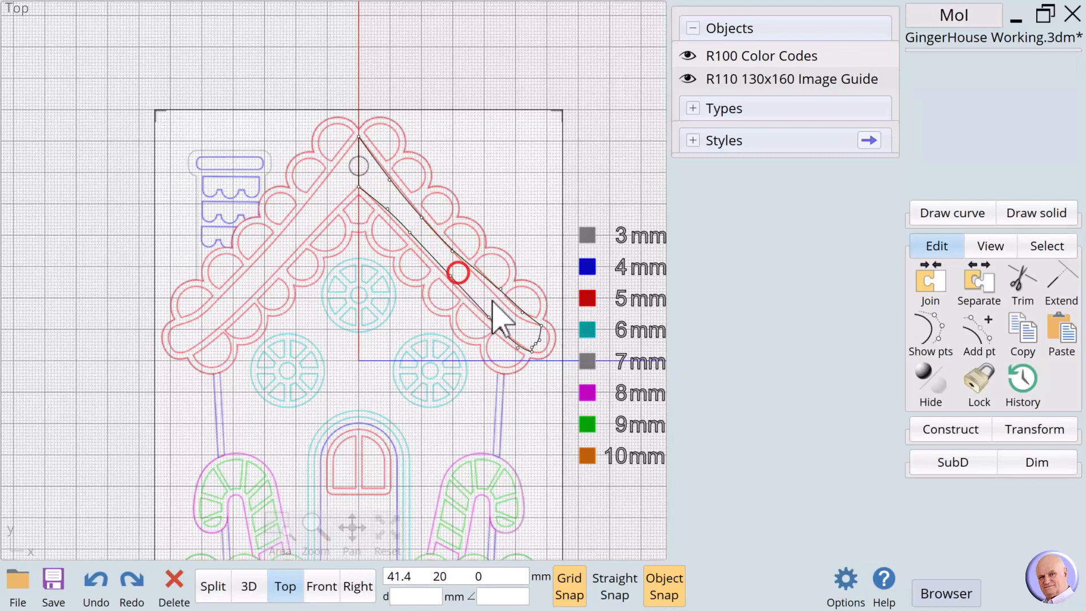
left_click_drag(500, 289, 521, 320)
left_click(530, 338)
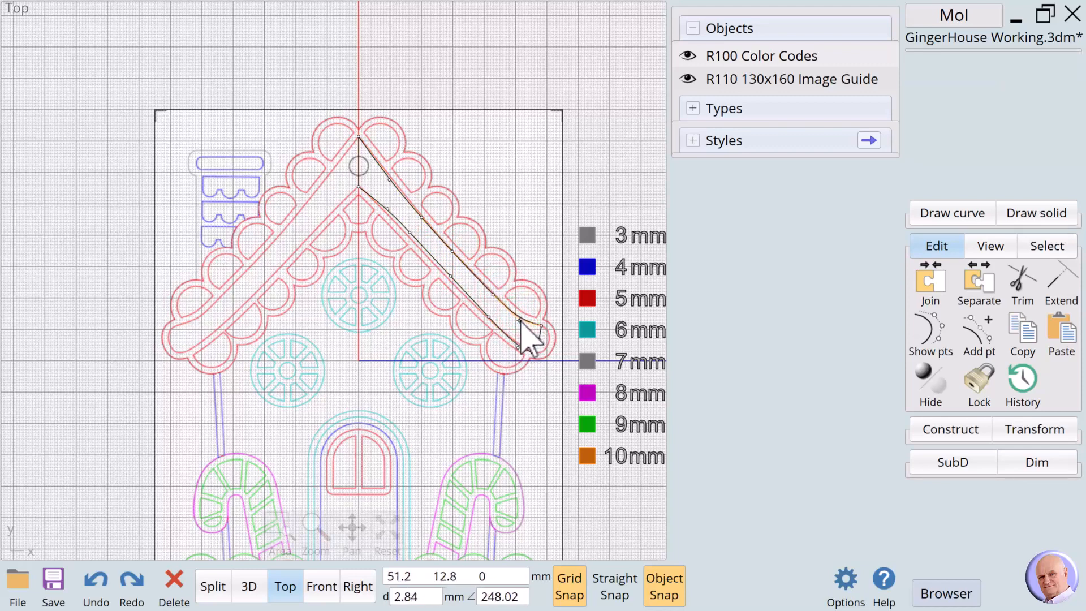
left_click(507, 320)
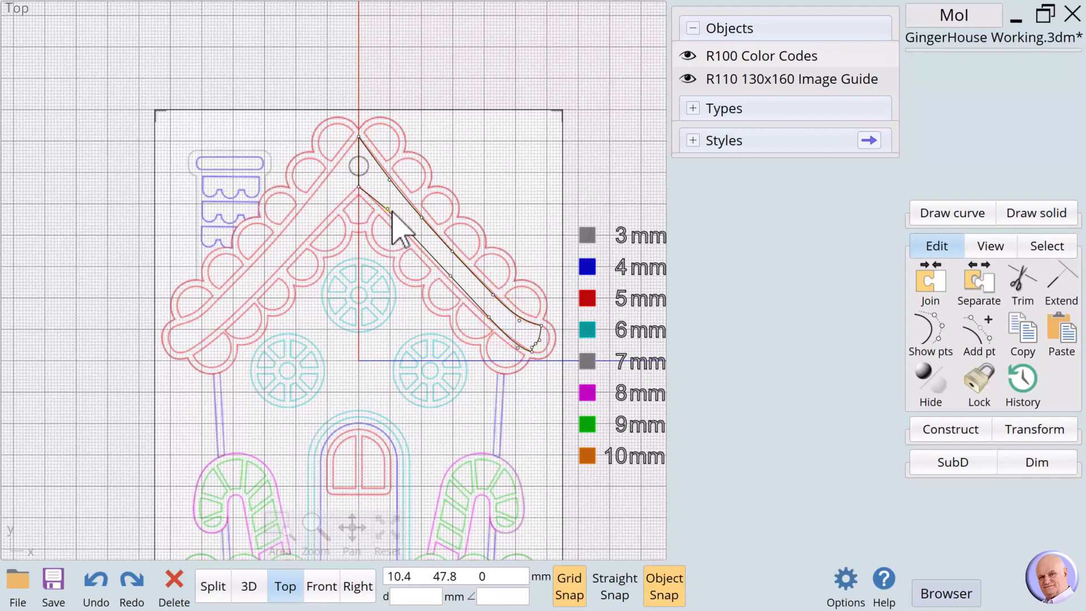
Align the control points along the roof curve's lower edge with the outline and move the eave-end points outward to round the end.
left_click_drag(387, 210, 409, 236)
left_click(442, 258)
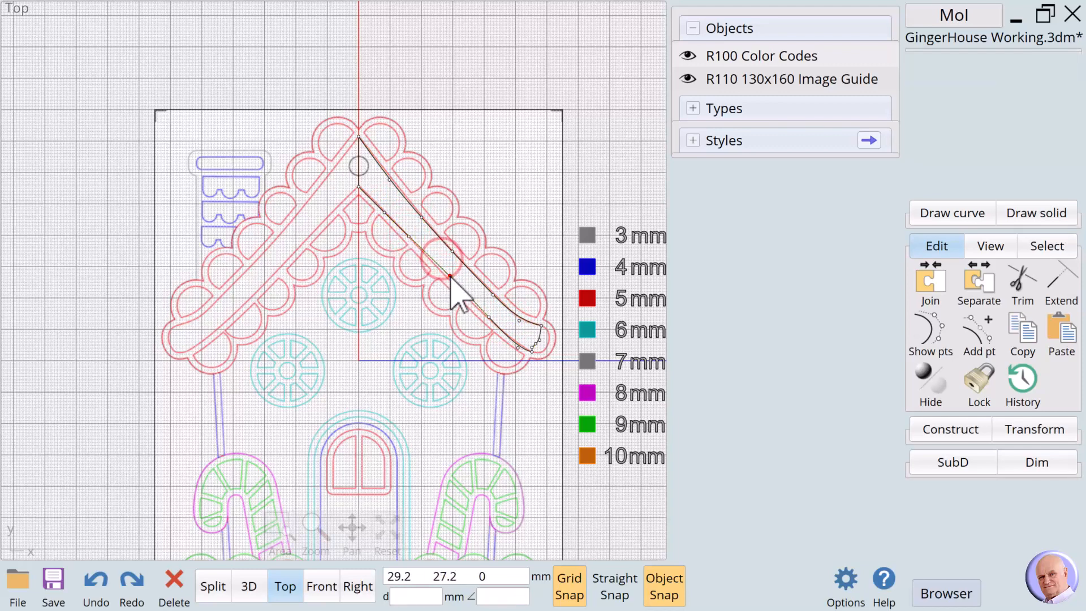
left_click_drag(450, 275, 448, 278)
left_click(473, 298)
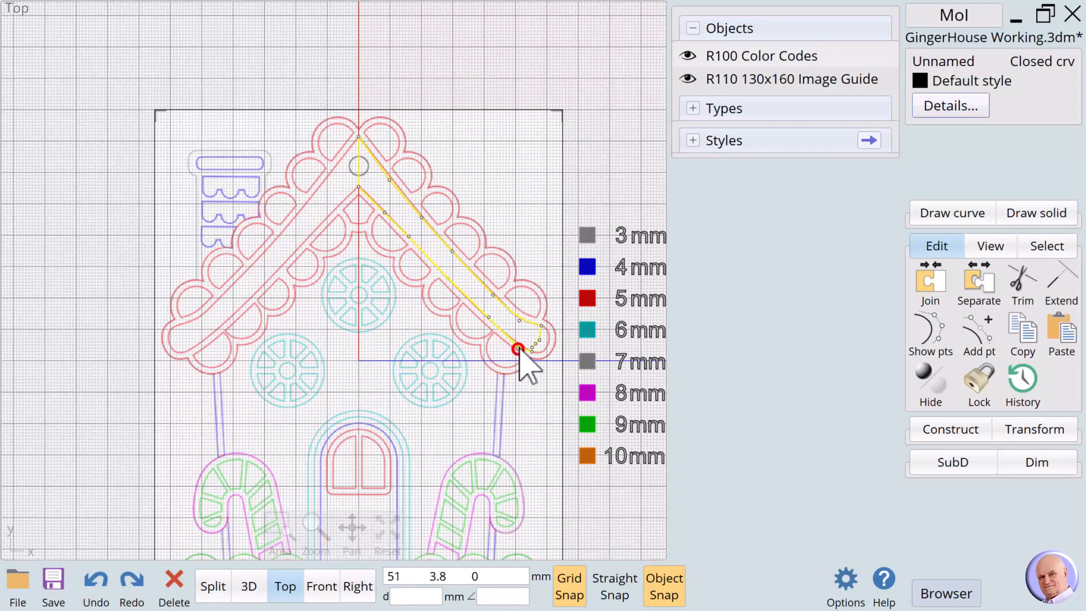
left_click_drag(519, 351, 518, 349)
left_click_drag(519, 345, 487, 318)
left_click(497, 314)
left_click_drag(540, 355, 532, 347)
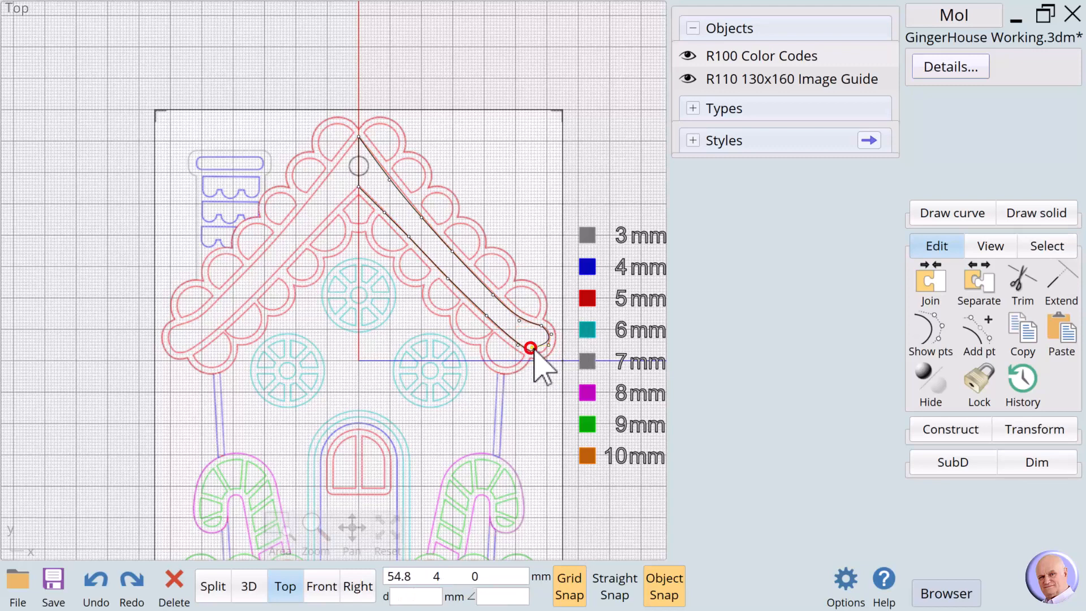
left_click(539, 379)
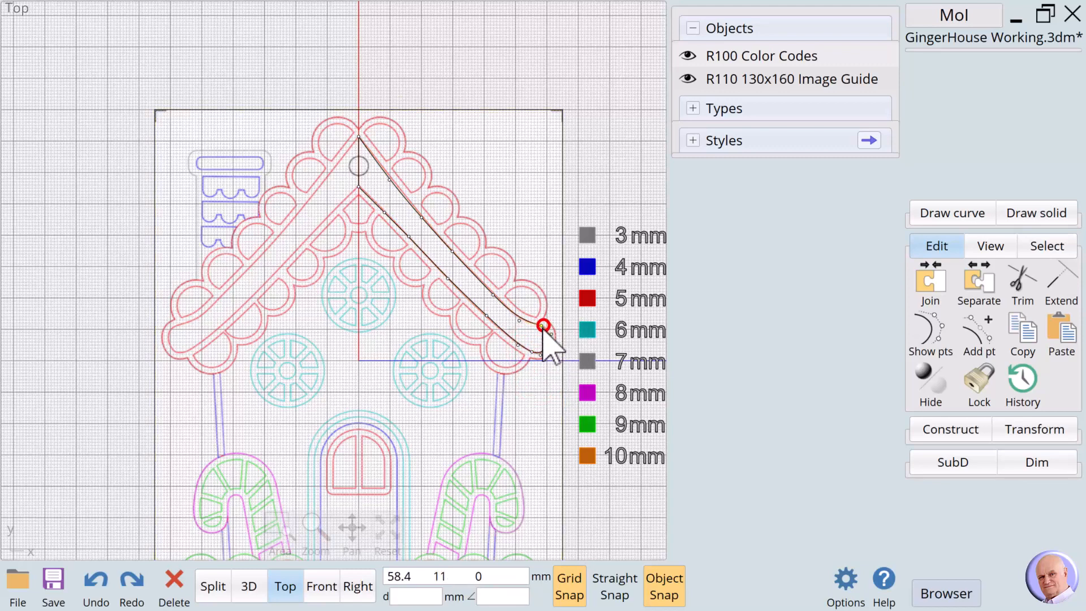
Delete the two corner points at the roof curve's eave end and add one smooth point on the end's upper side.
left_click(543, 326)
left_click(529, 353)
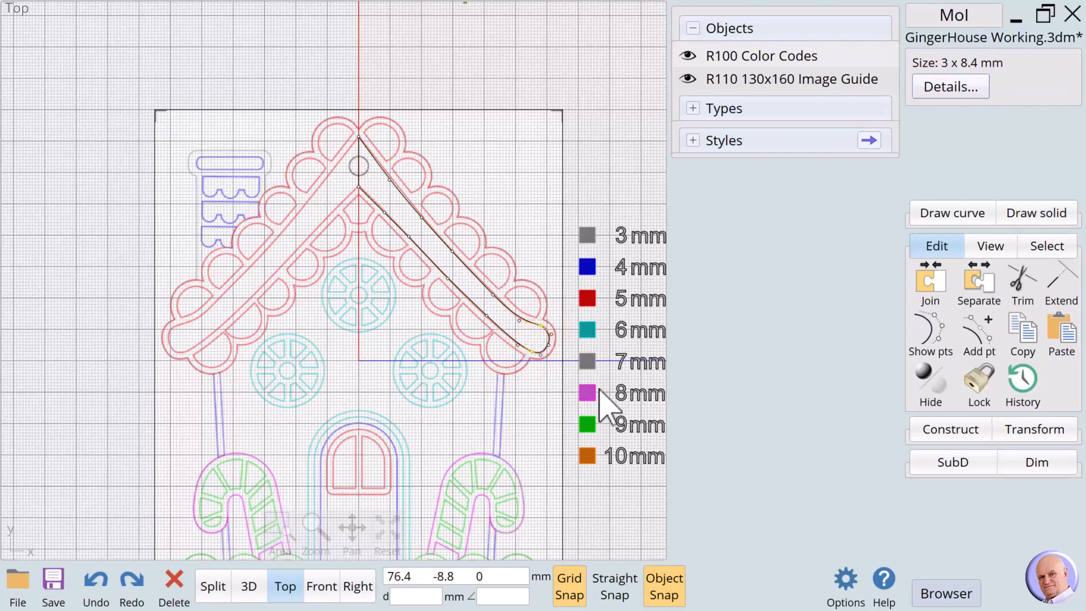
key("Delete")
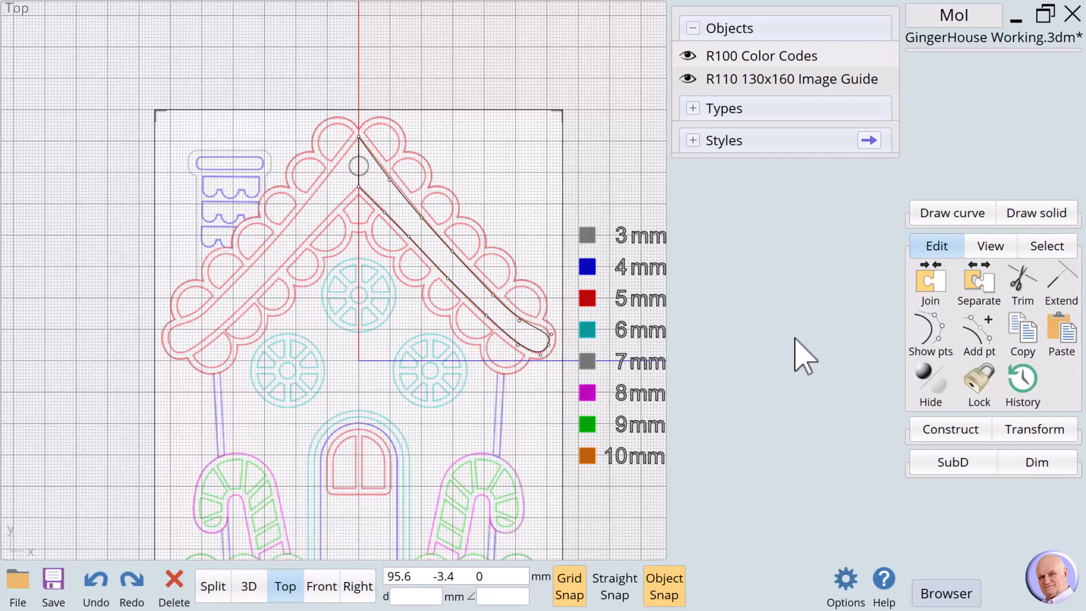
left_click(962, 343)
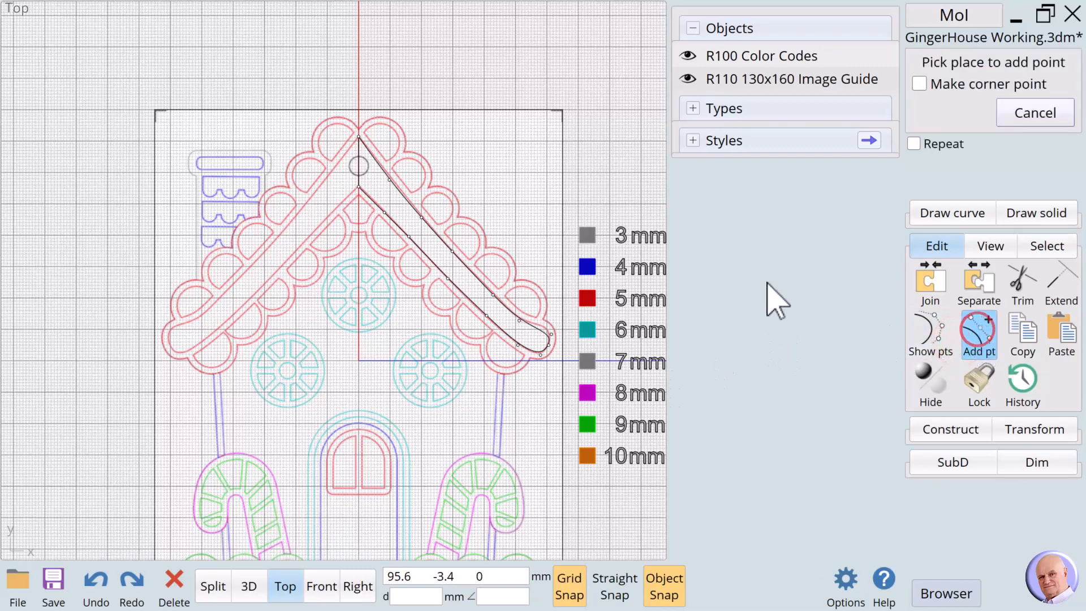
left_click(538, 330)
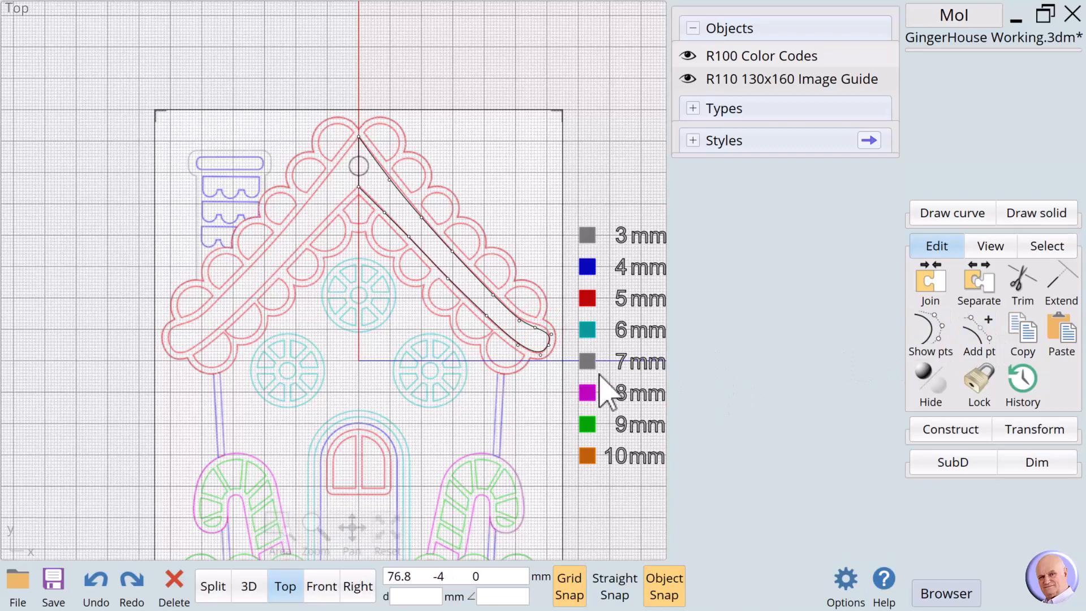
Turn off Grid Snap and Object Snap and fit the lowest eave point so the curve follows the rounded beam end.
left_click_drag(539, 356, 561, 385)
left_click(569, 586)
left_click(657, 587)
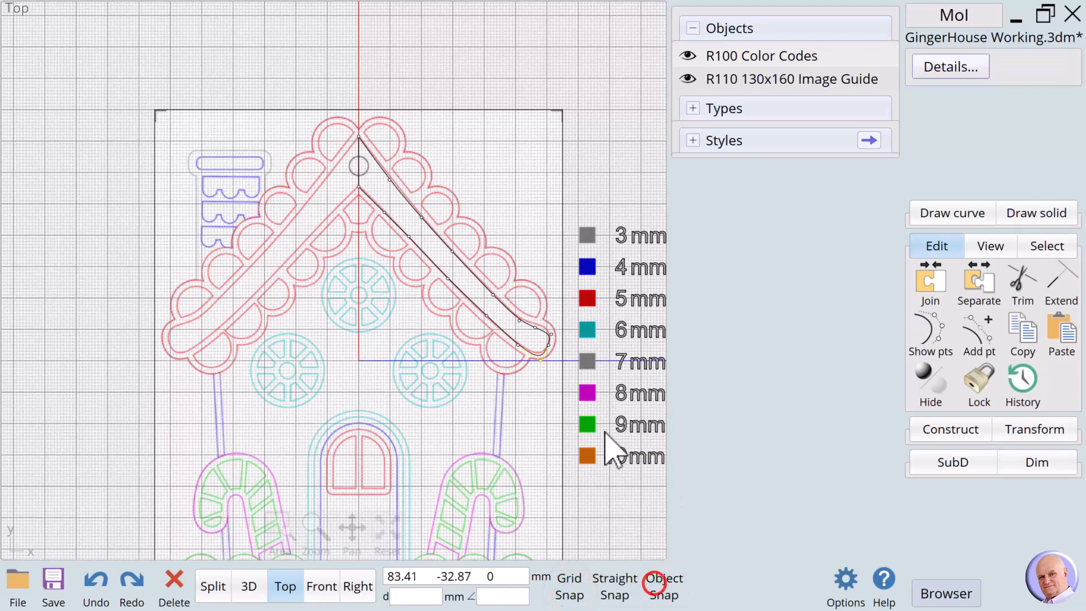
scroll(553, 375, "up", 5)
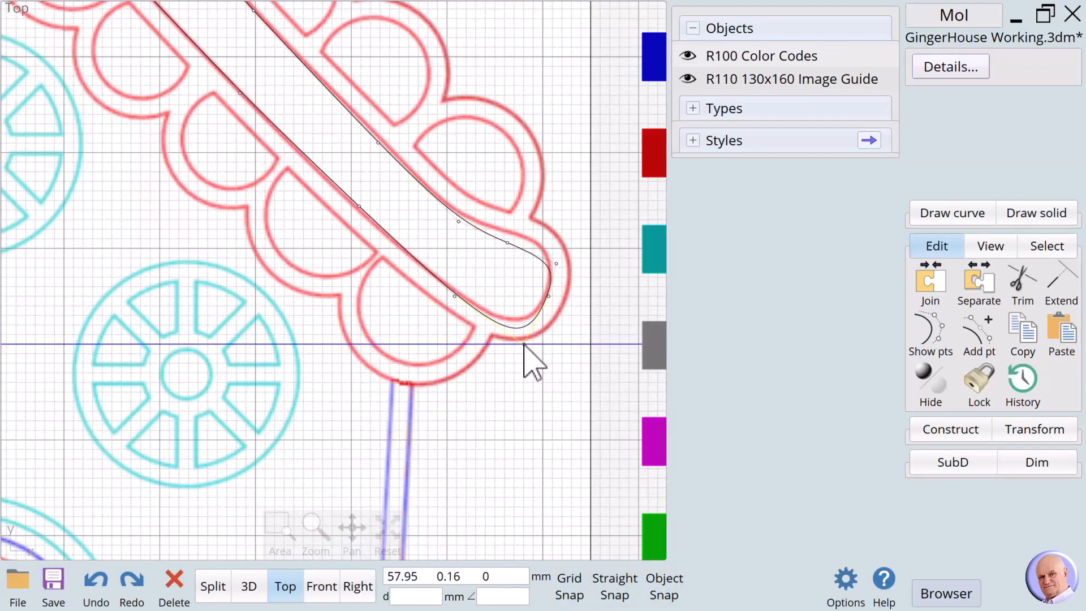
left_click_drag(524, 344, 520, 334)
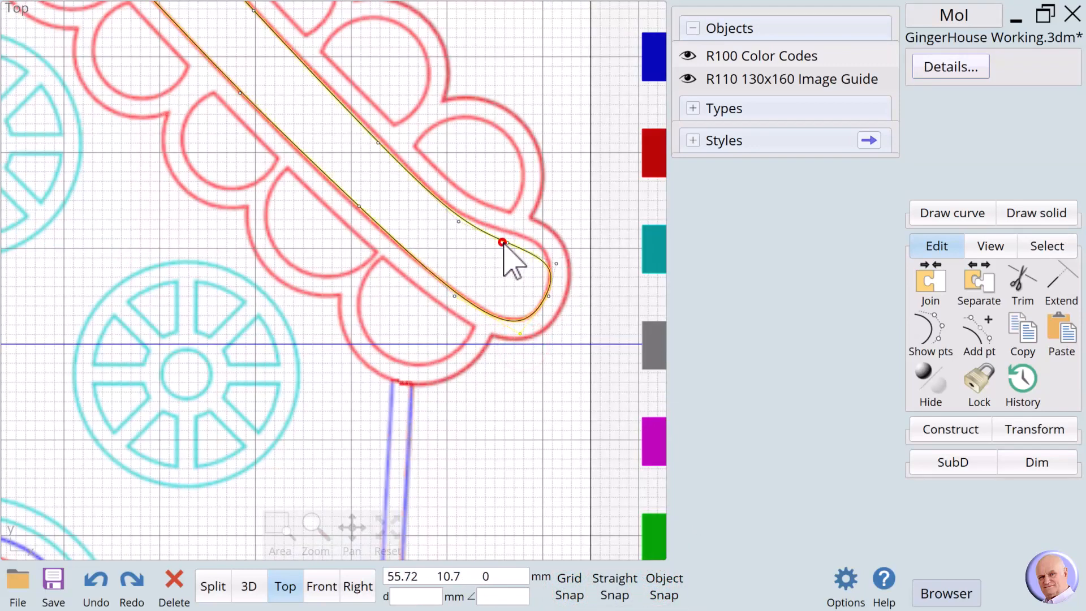
Fine-tune the control points on the eave's upper side and rounded tip to match the red outline.
left_click_drag(500, 241, 525, 232)
left_click_drag(464, 217, 464, 224)
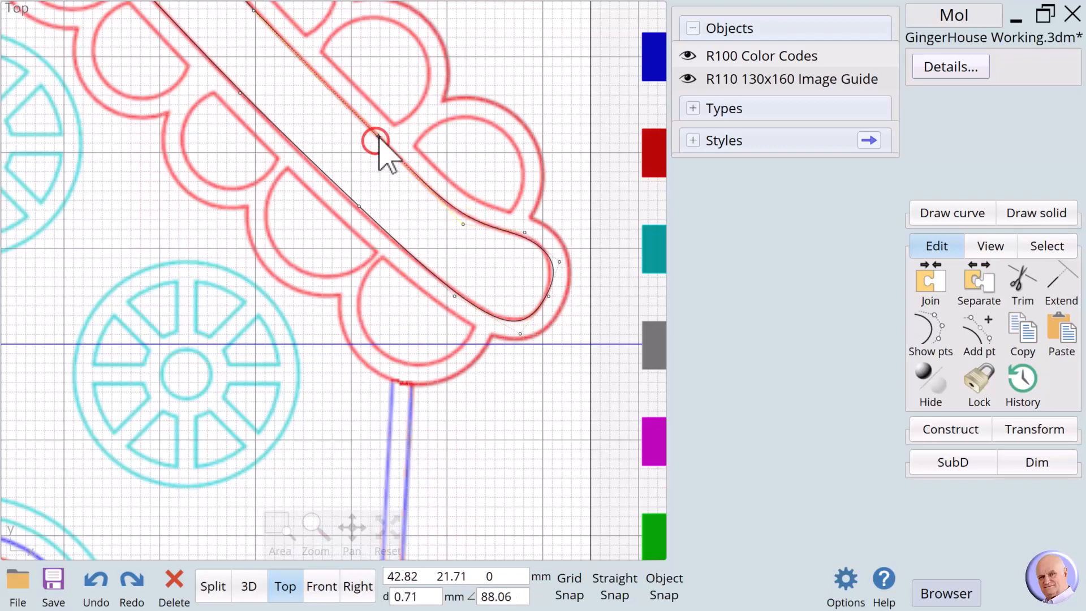
left_click(460, 224)
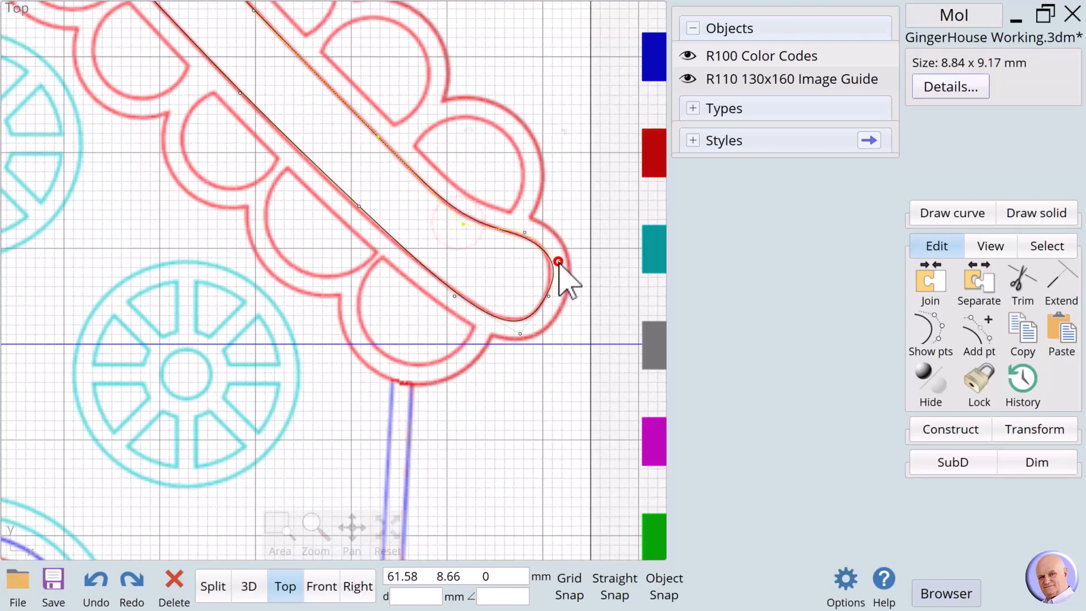
left_click_drag(558, 262, 554, 263)
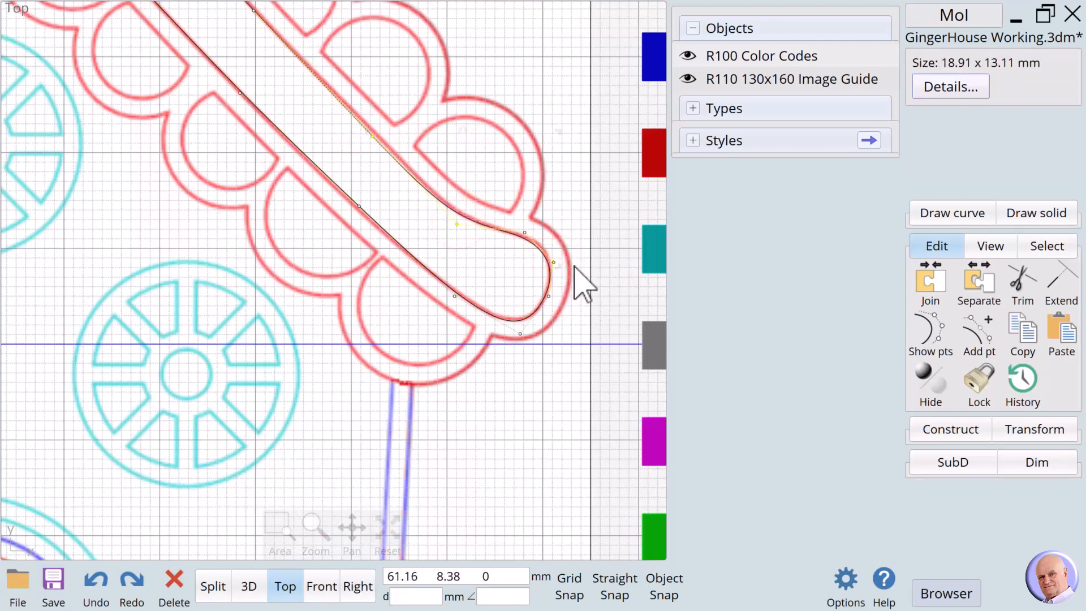
left_click(589, 265)
left_click(402, 199)
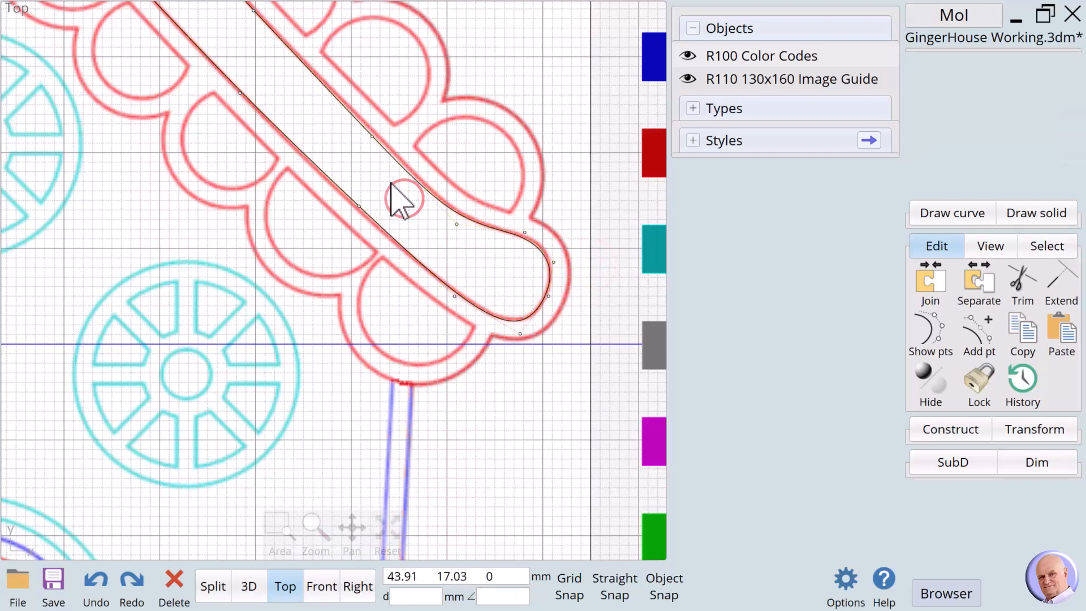
left_click_drag(373, 137, 375, 133)
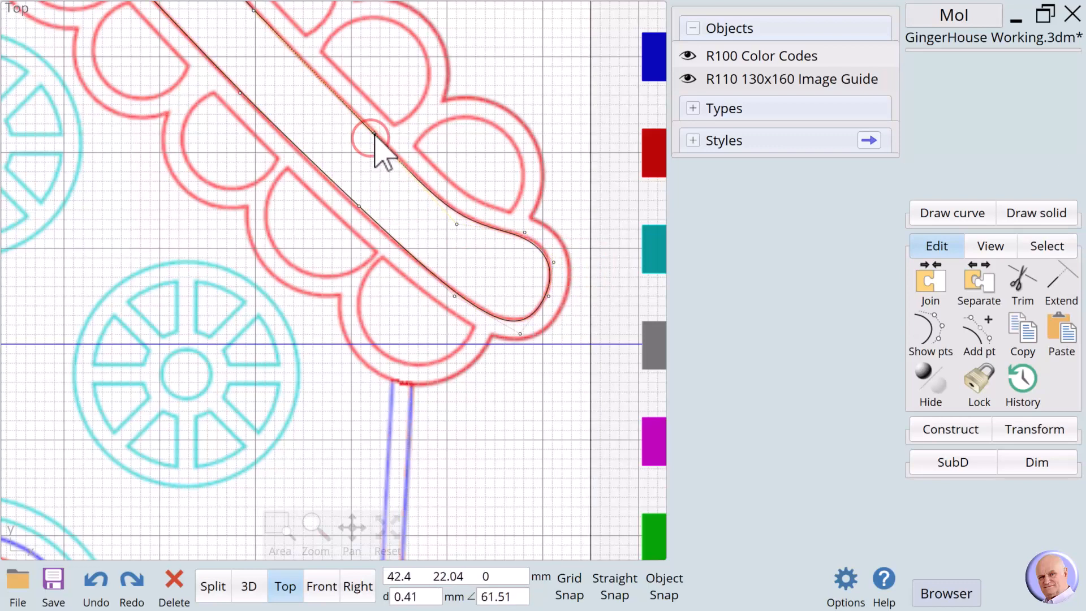
left_click(441, 232)
scroll(520, 340, "down", 5)
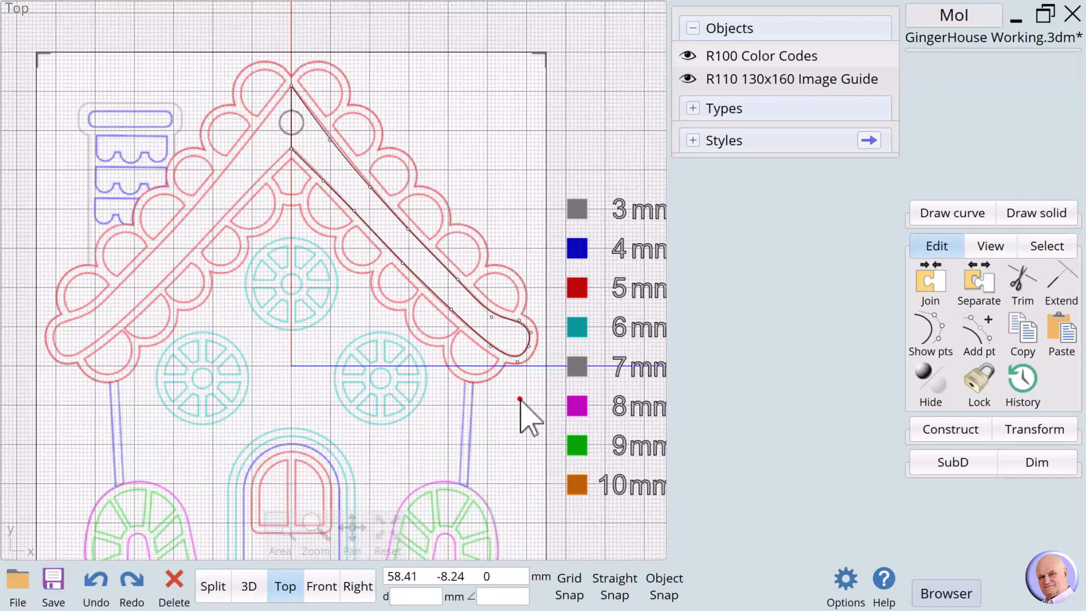
Adjust the first control points below the peak on the roof curve's upper and lower edges to follow the outline.
left_click(331, 140)
left_click(326, 153)
left_click_drag(330, 141, 333, 137)
left_click(341, 170)
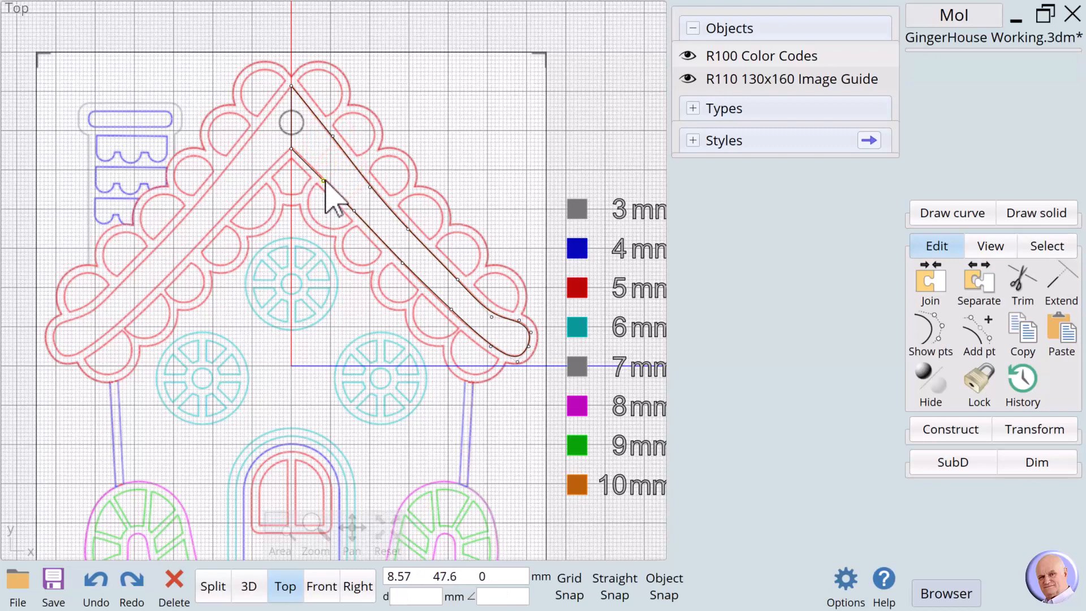
left_click_drag(324, 179, 323, 179)
left_click(332, 160)
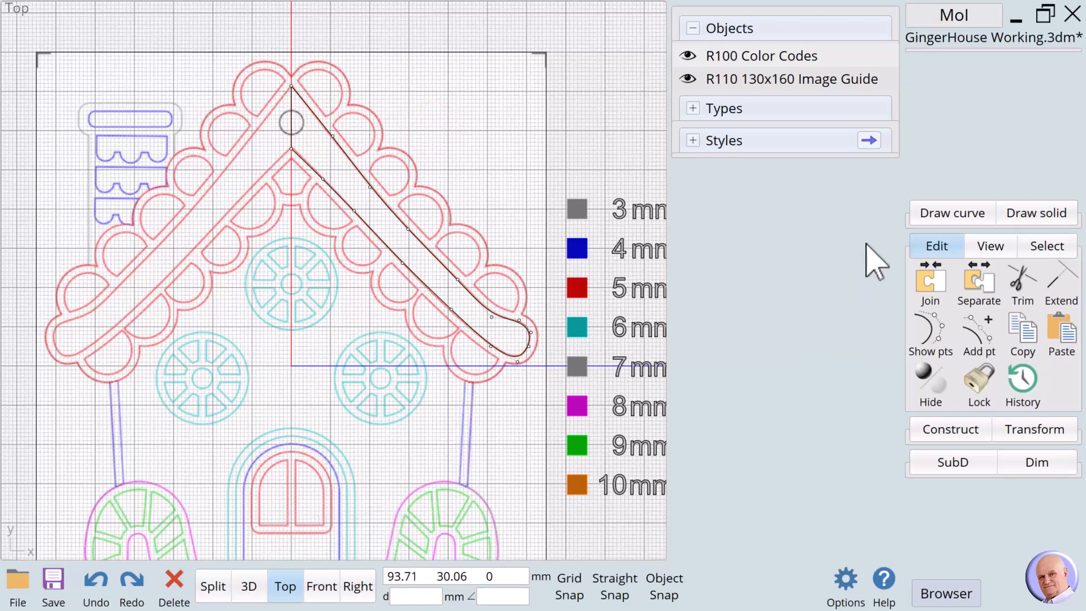
Hide the control points of the finished roof curve.
left_click(952, 212)
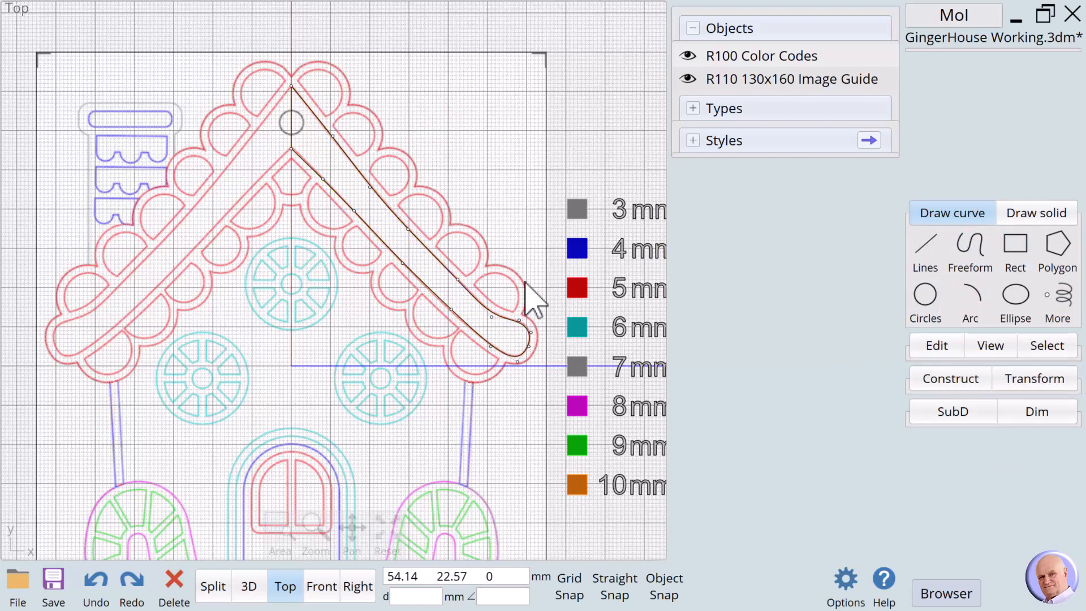
left_click(953, 344)
left_click(936, 332)
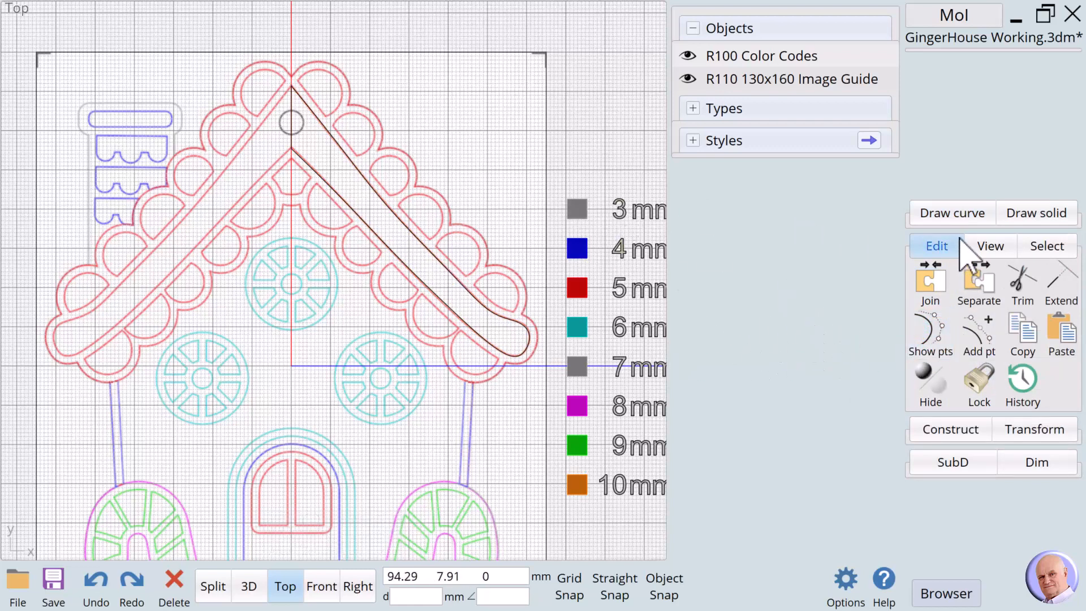
Draw a three-point circle over the outer edge of the topmost scallop on the right side of the roof.
left_click(942, 212)
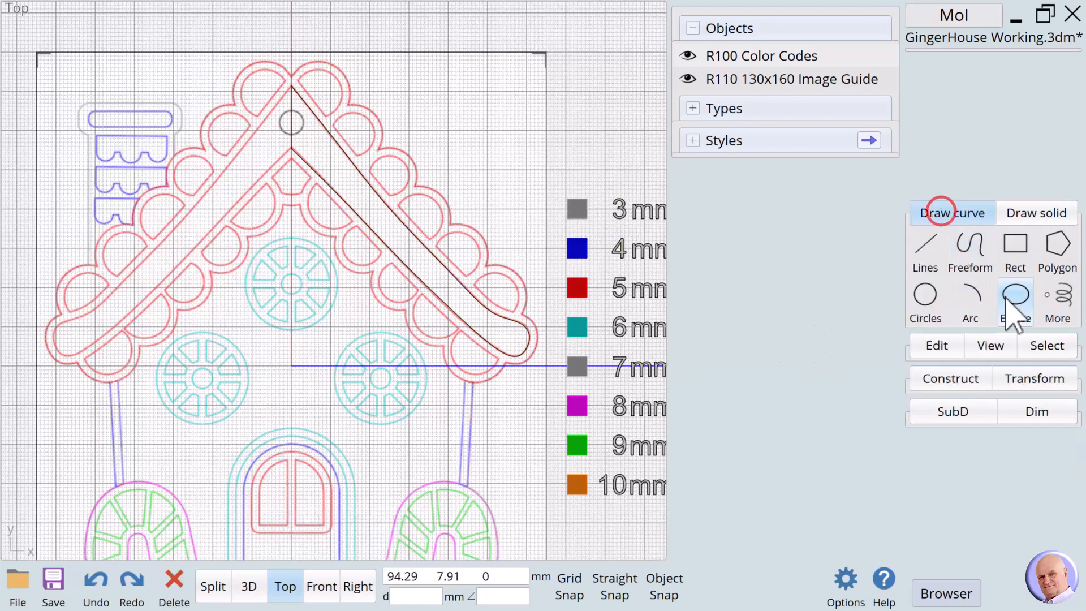
left_click(925, 294)
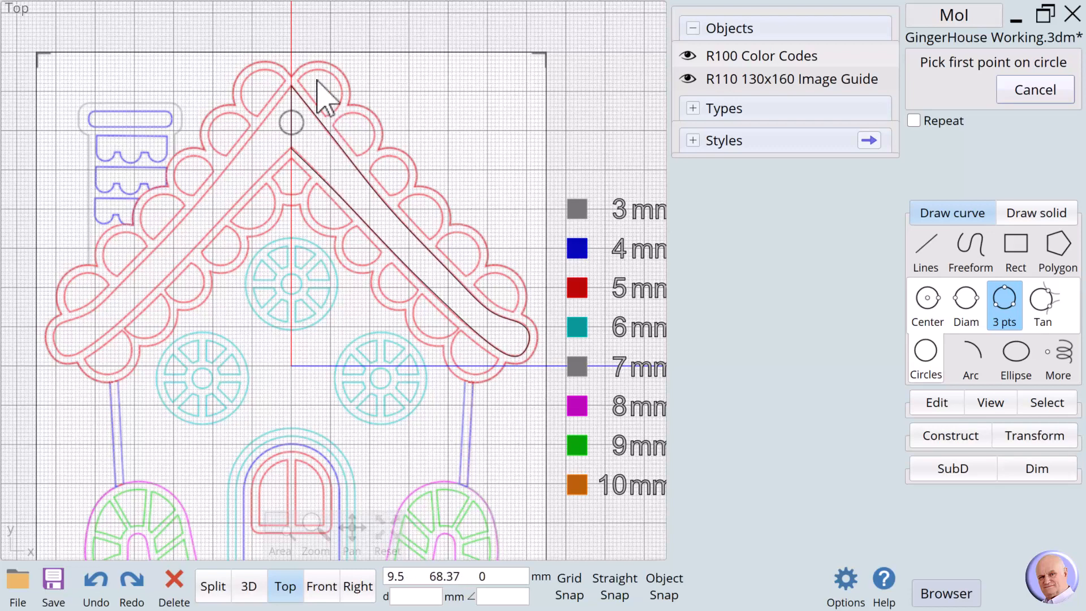
scroll(304, 35, "up", 3)
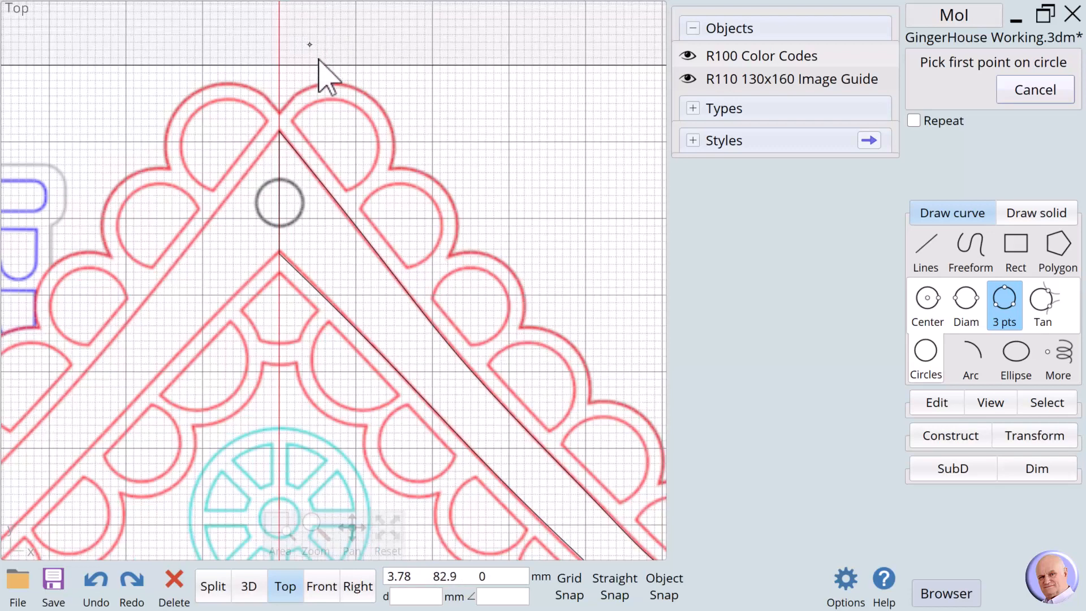
left_click(293, 97)
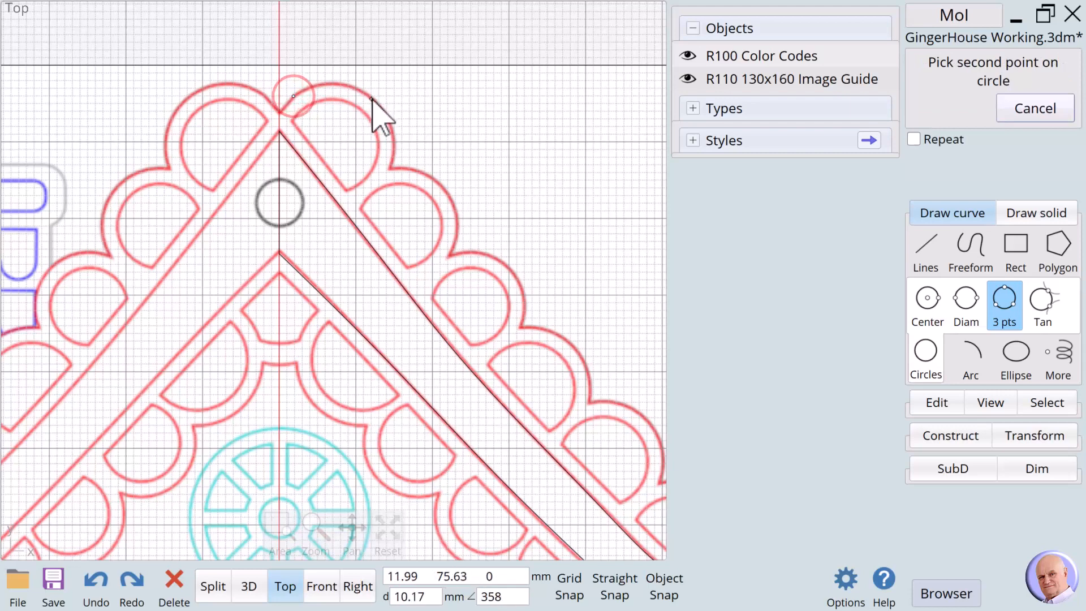
left_click(377, 105)
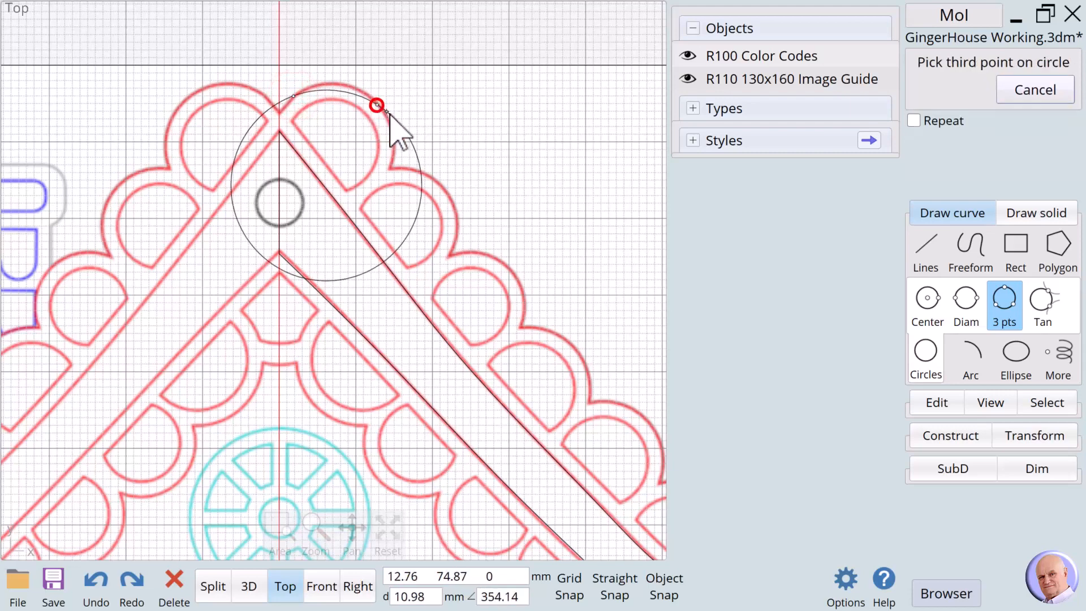
left_click(392, 145)
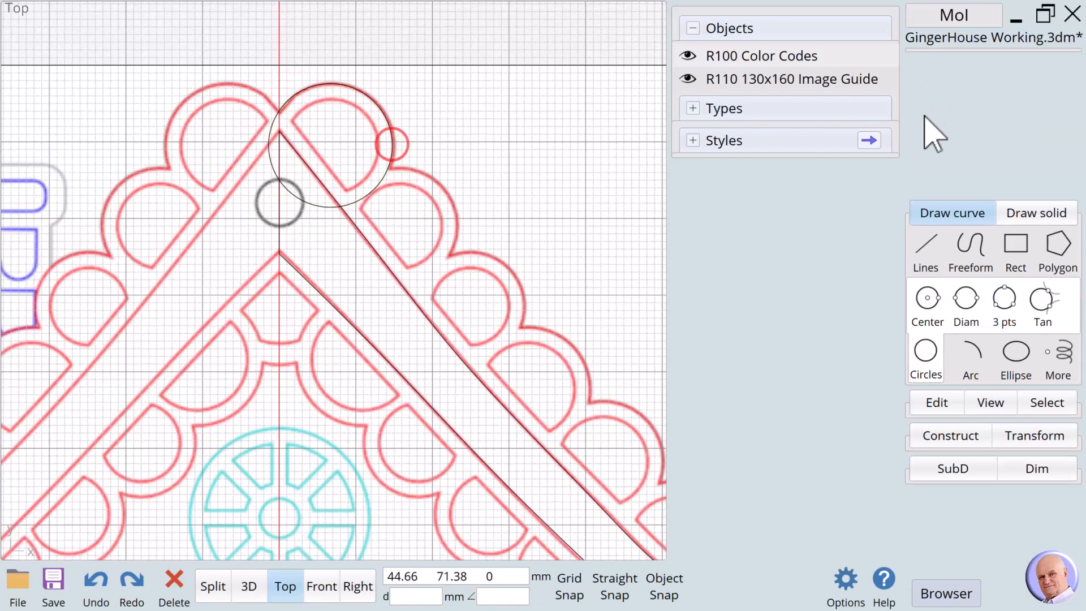
Start a repeating three-point circle and draw one over the second scallop from the peak on the roof's outer right edge.
left_click(1005, 298)
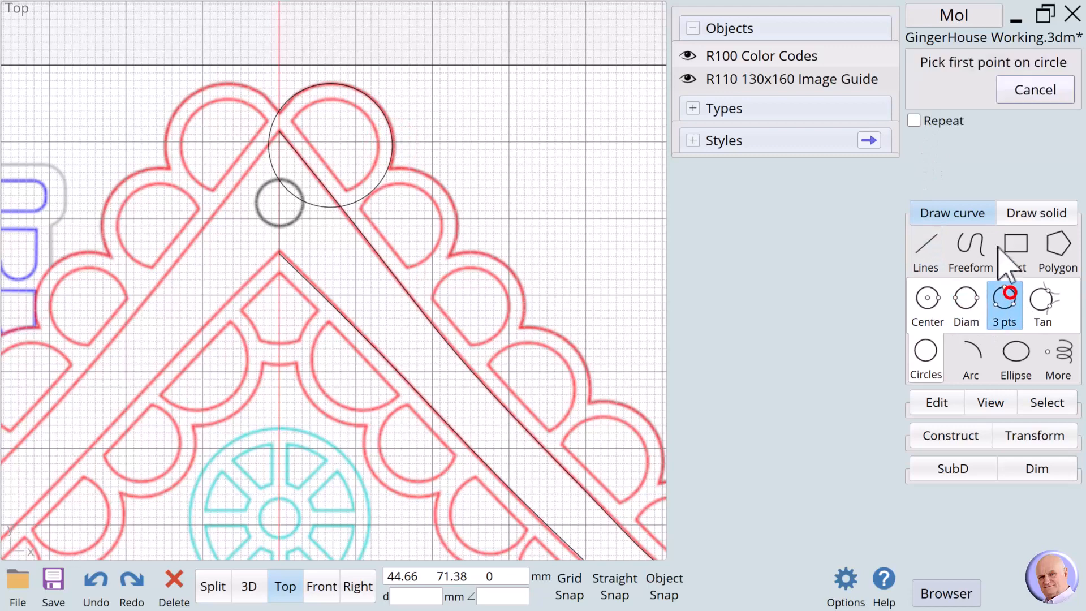
left_click(913, 121)
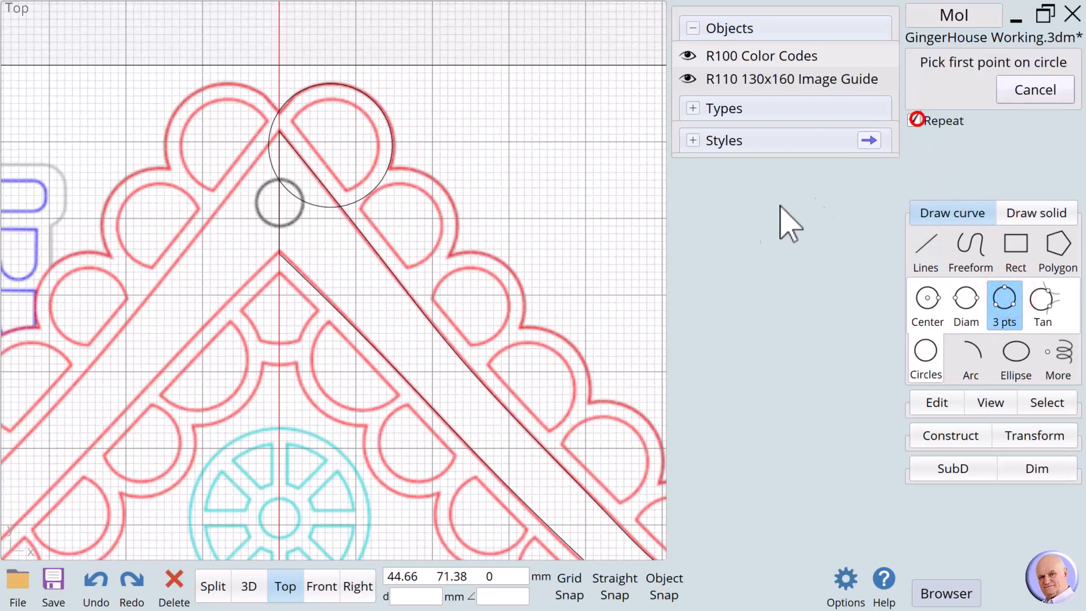
left_click(402, 168)
left_click(436, 183)
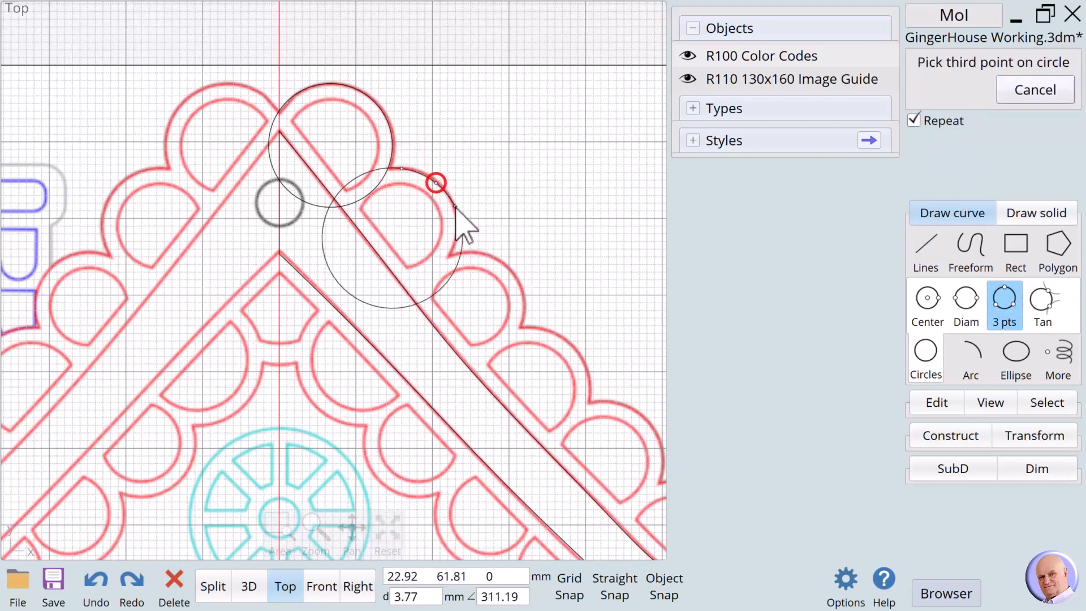
left_click(455, 238)
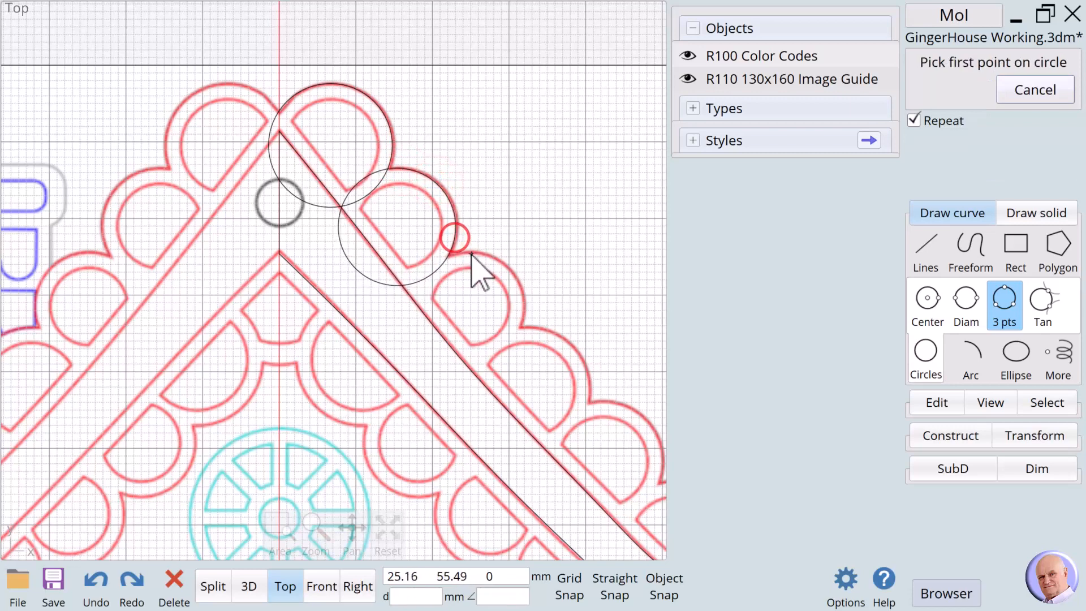
Draw three-point circles over the third and fourth scallops from the peak along the roof's outer right edge.
left_click(464, 254)
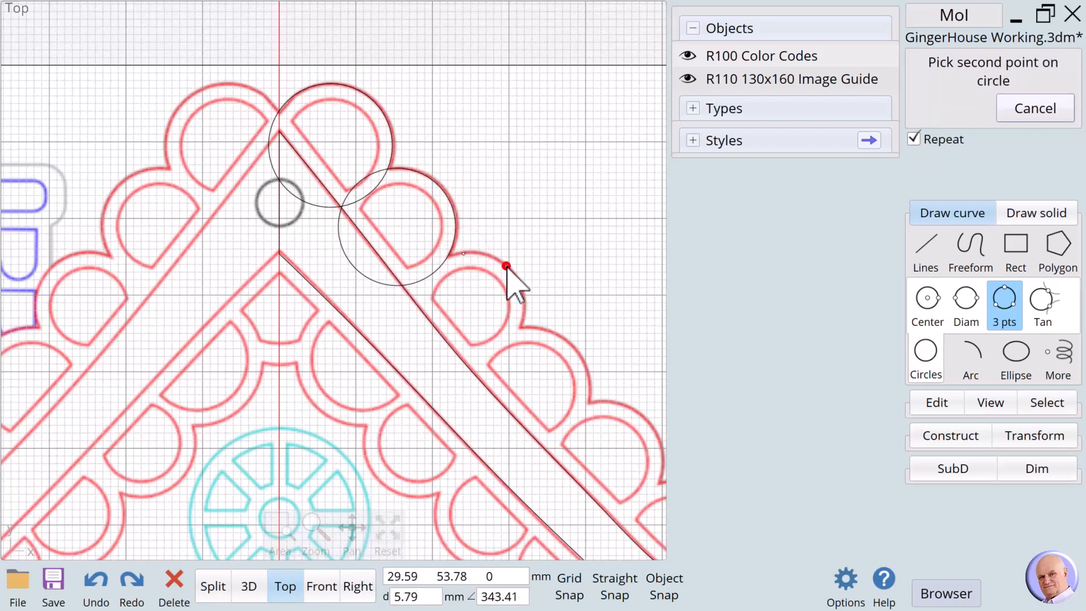
left_click(507, 266)
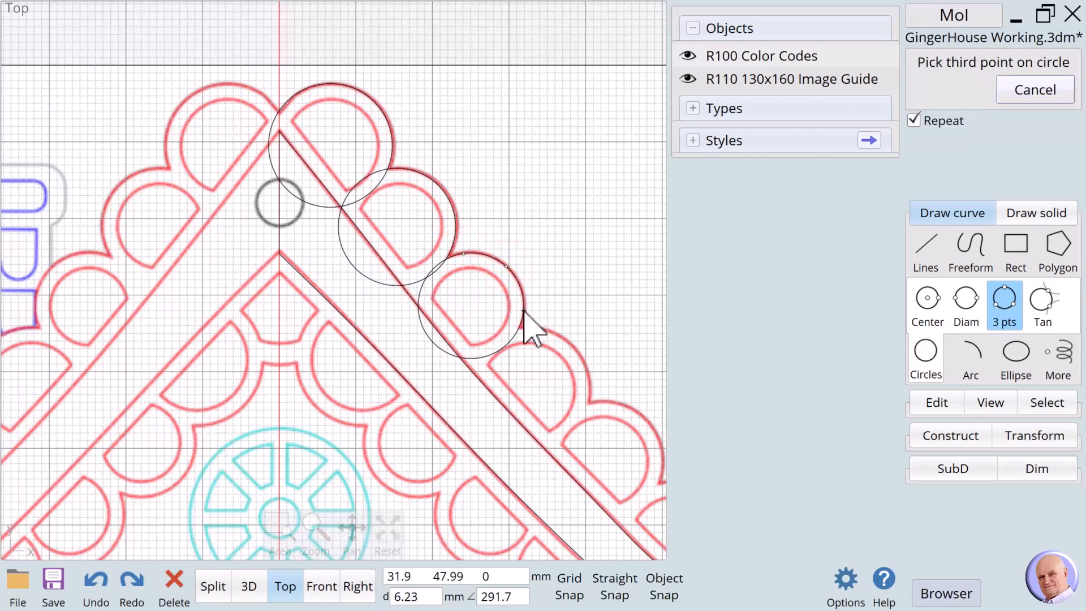
left_click(524, 310)
left_click(533, 327)
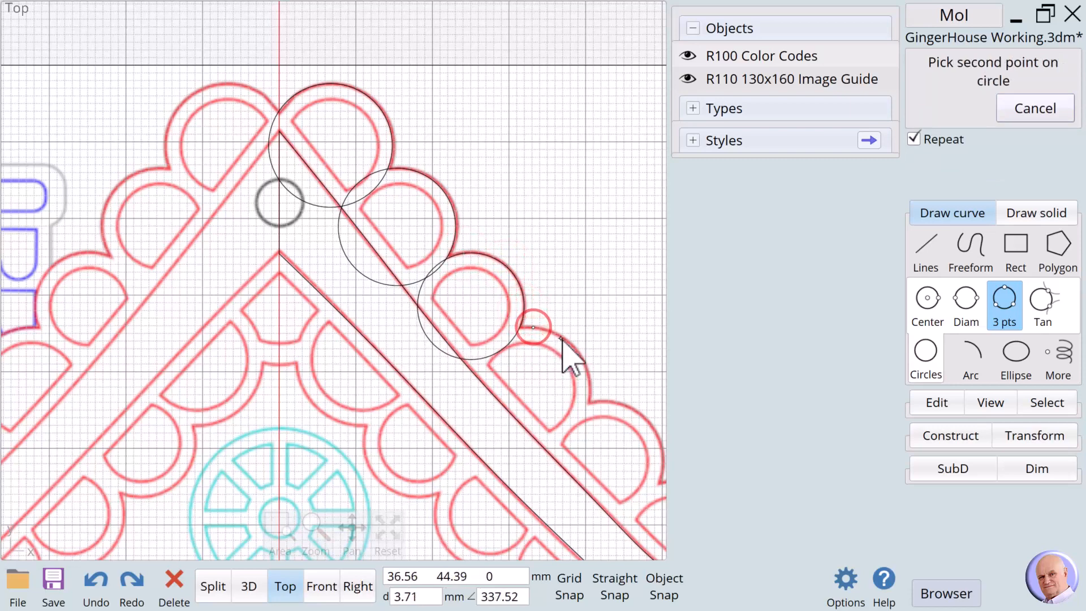
left_click(570, 343)
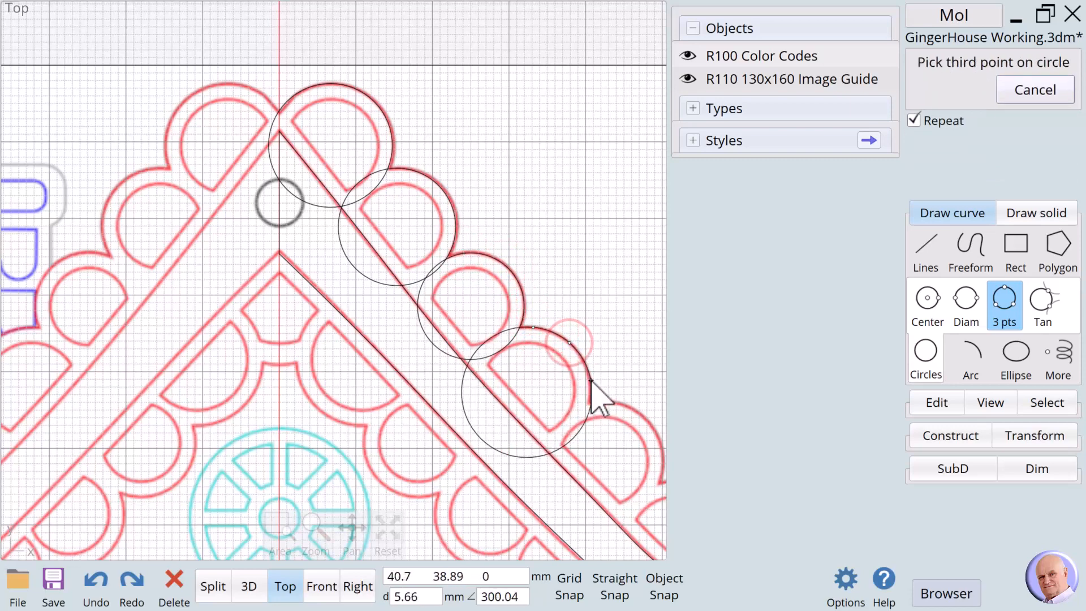
left_click(588, 380)
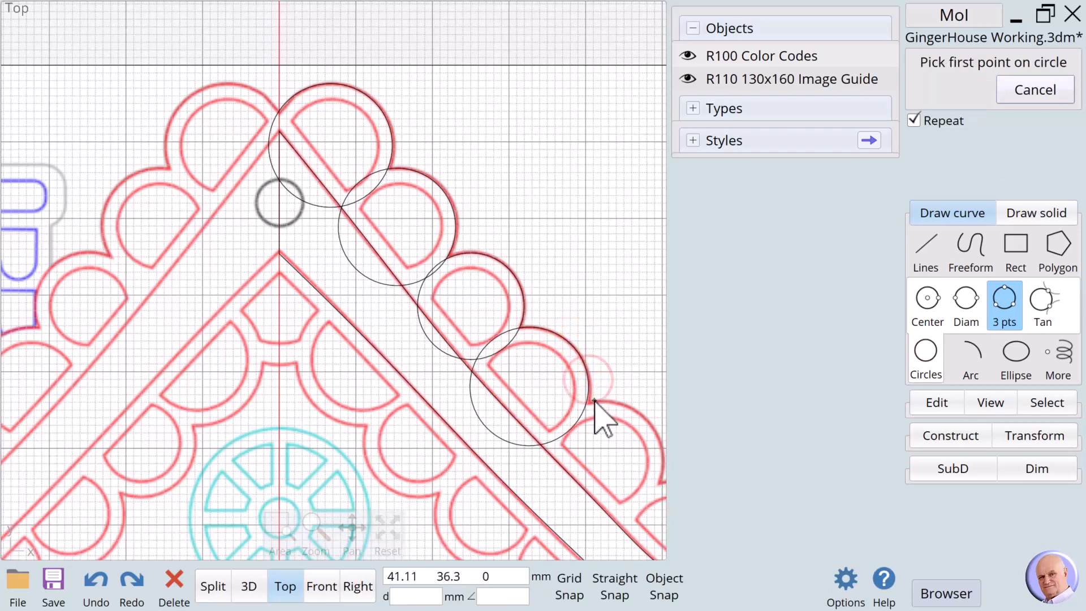
Draw three-point circles over the fifth and sixth scallops from the peak, down to the eave's rounded tip.
left_click(594, 400)
left_click(643, 416)
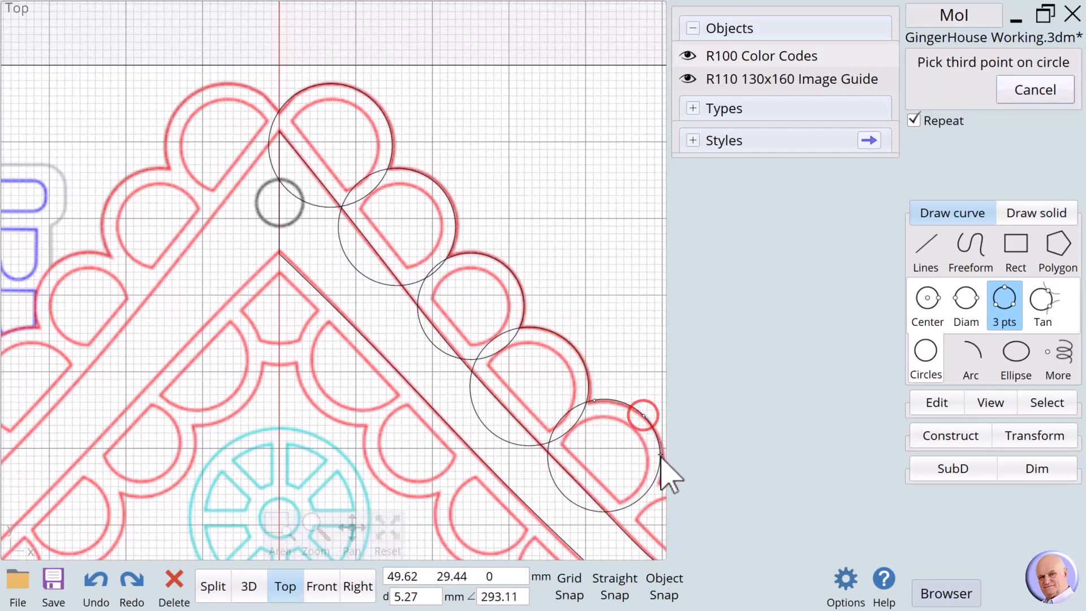
left_click(662, 471)
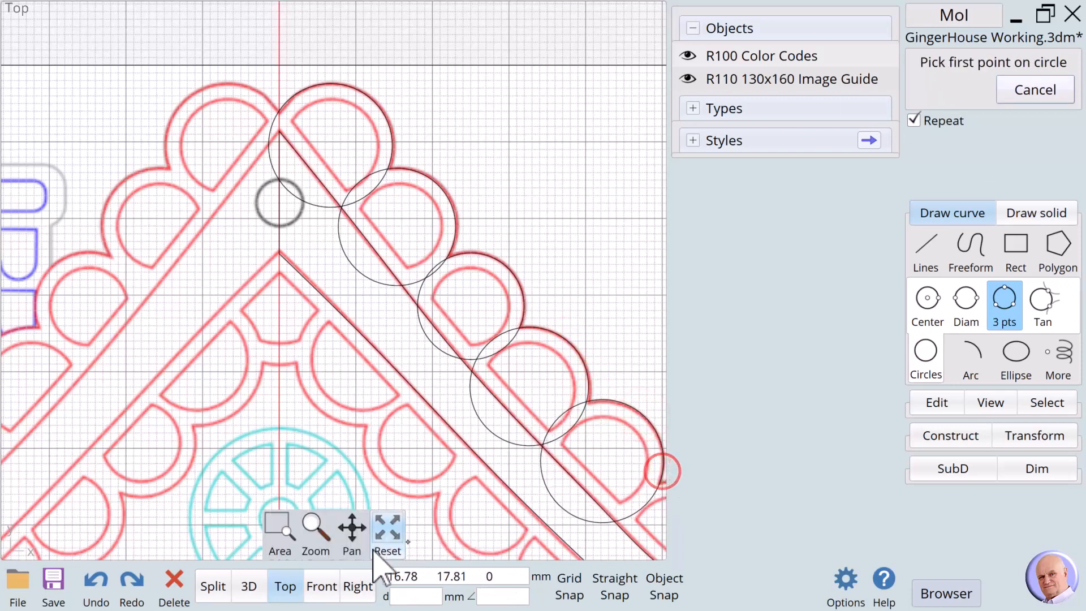
left_click_drag(352, 529, 352, 529)
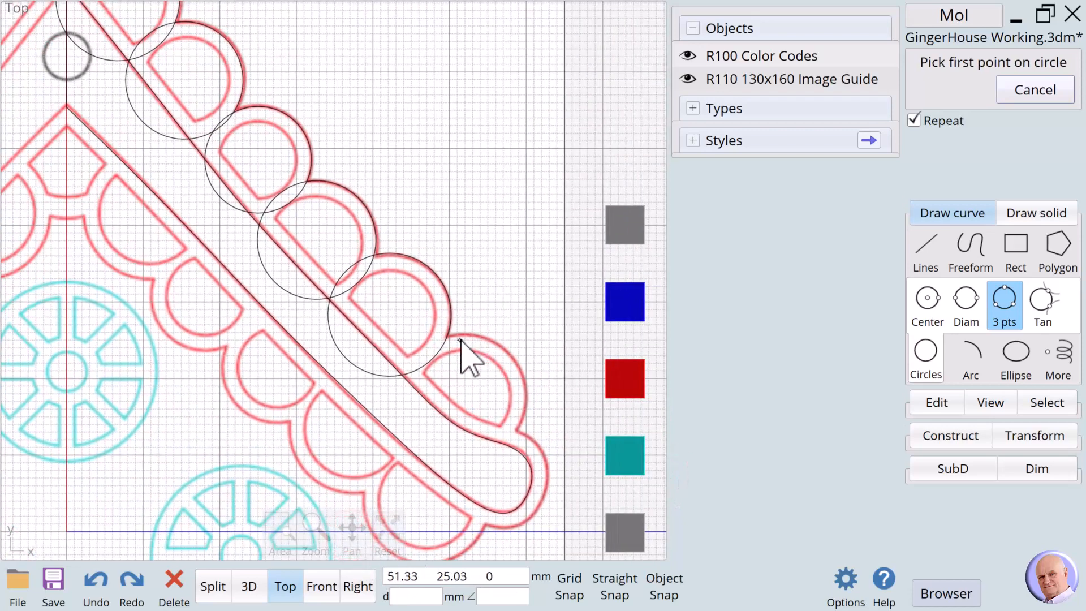
left_click(461, 334)
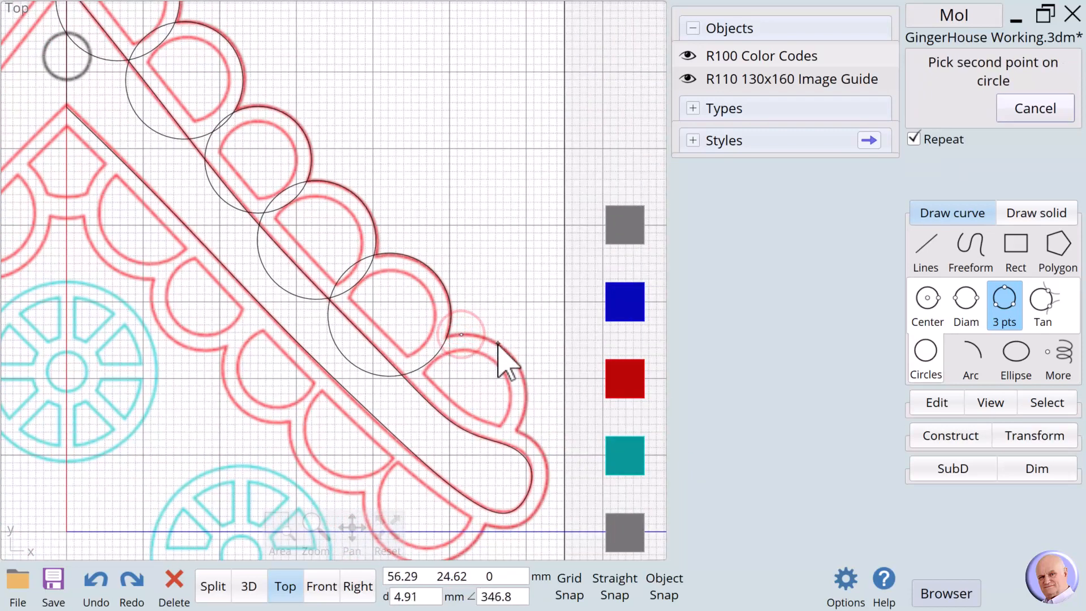
left_click(498, 343)
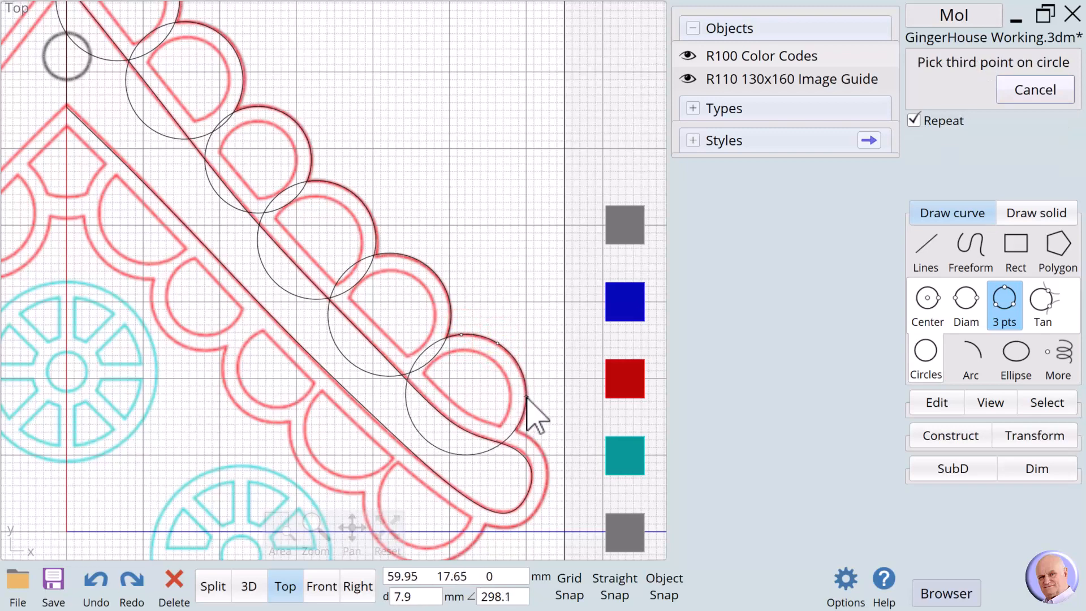
left_click(527, 400)
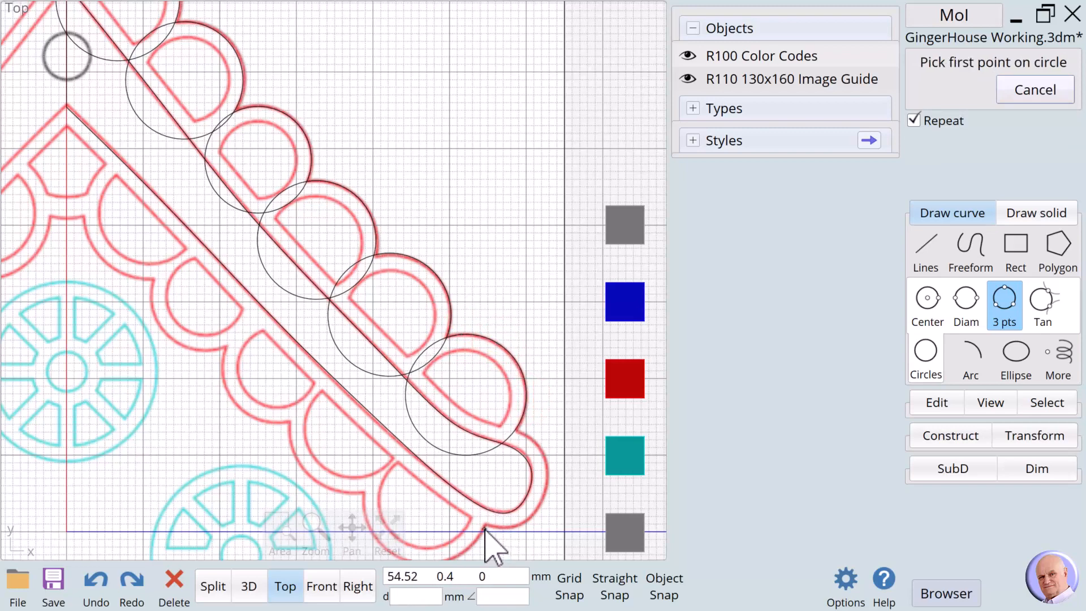
Draw three-point circles over the two lowest scallops on the underside of the right roof beam.
left_click(485, 529)
left_click_drag(352, 527, 356, 409)
left_click(401, 440)
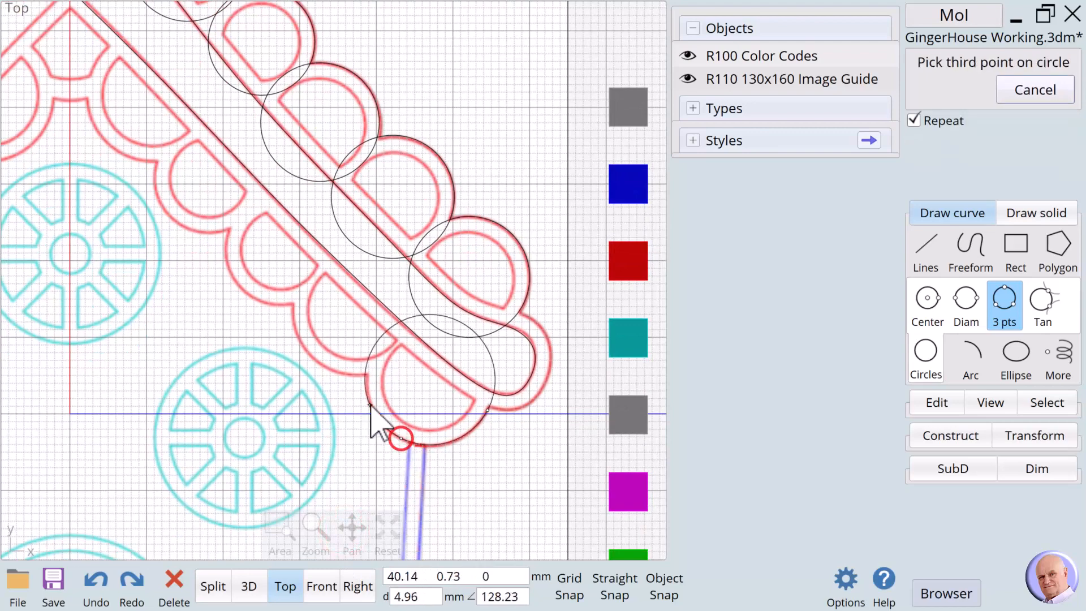
left_click(369, 400)
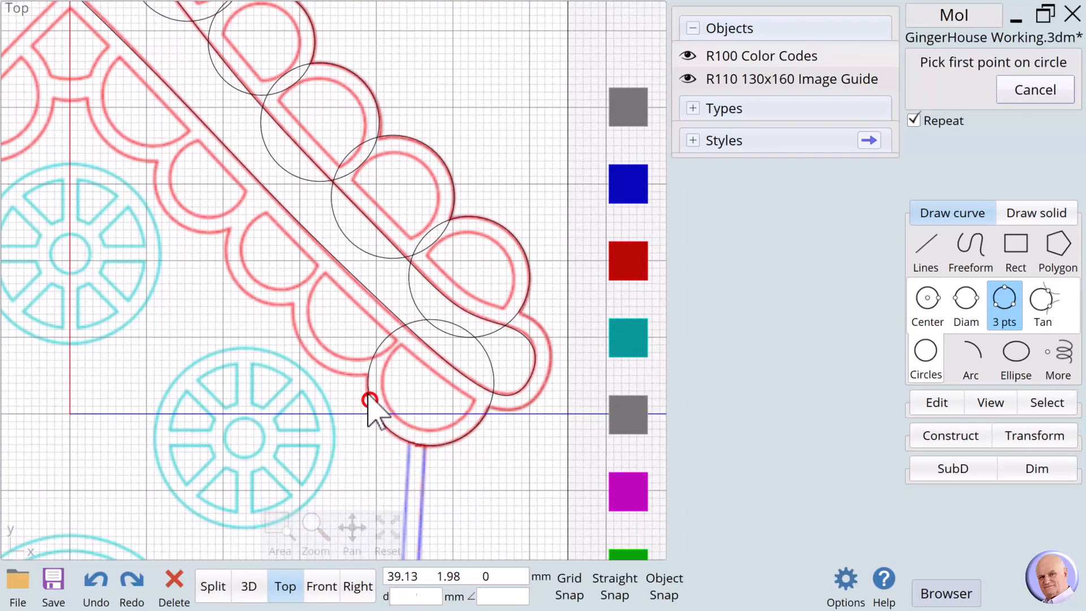
left_click(348, 374)
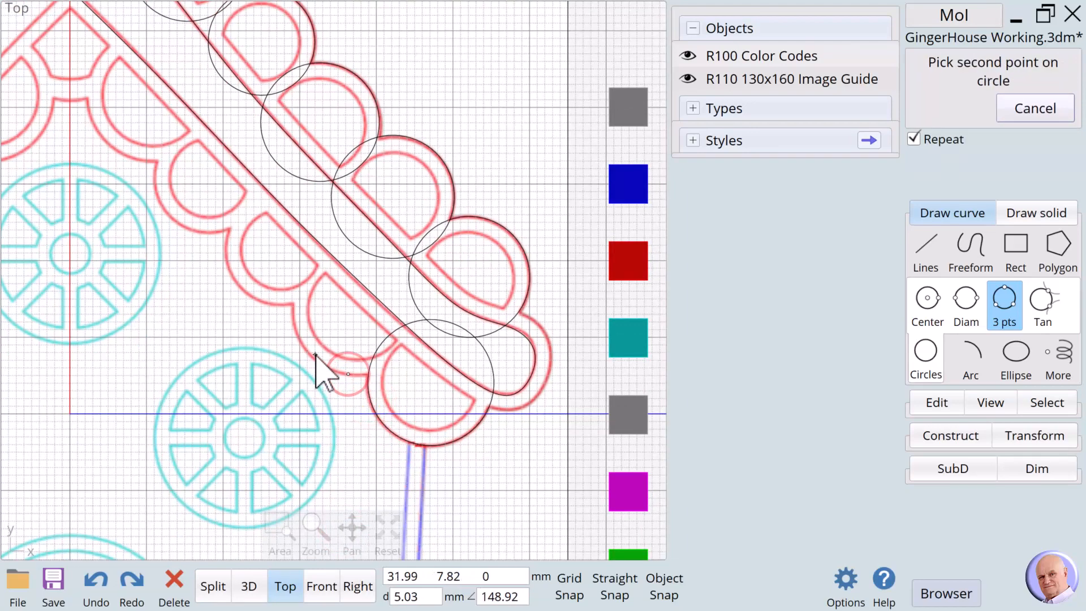
left_click(313, 357)
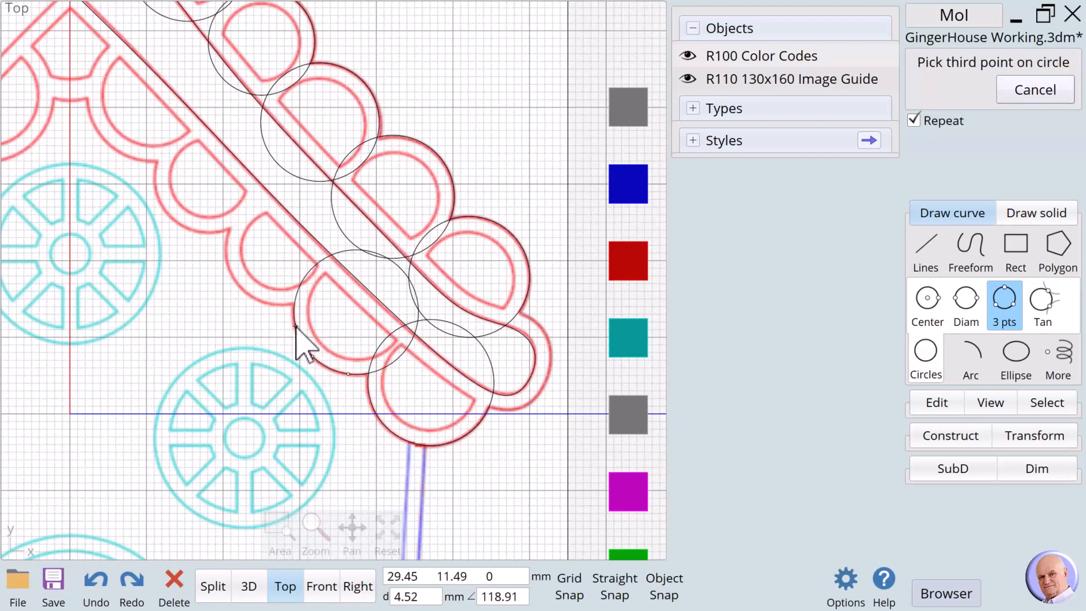
left_click(296, 326)
left_click(276, 307)
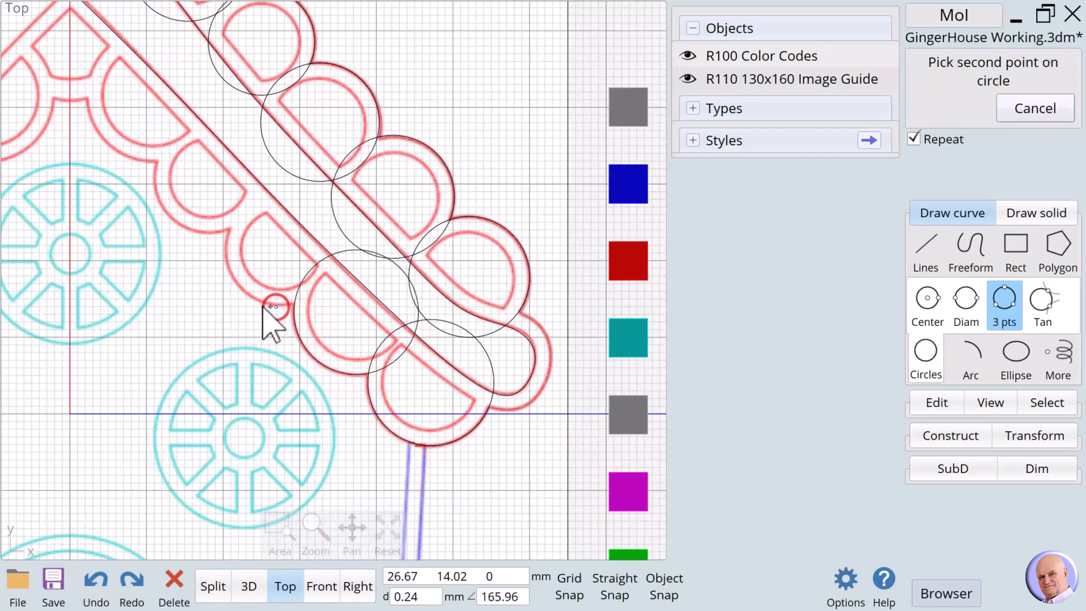
left_click(238, 287)
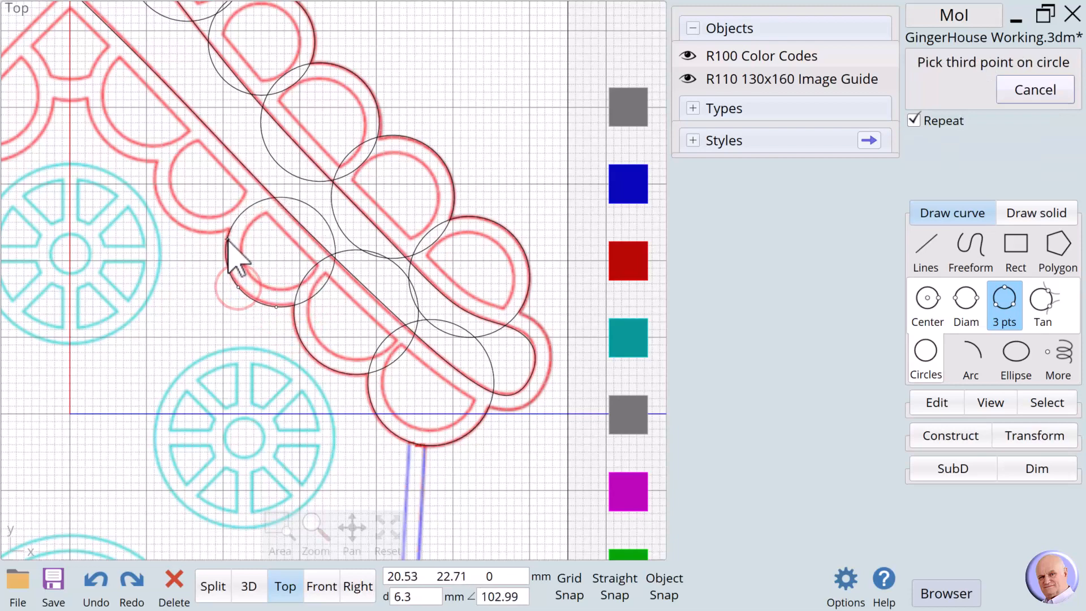
left_click(96, 581)
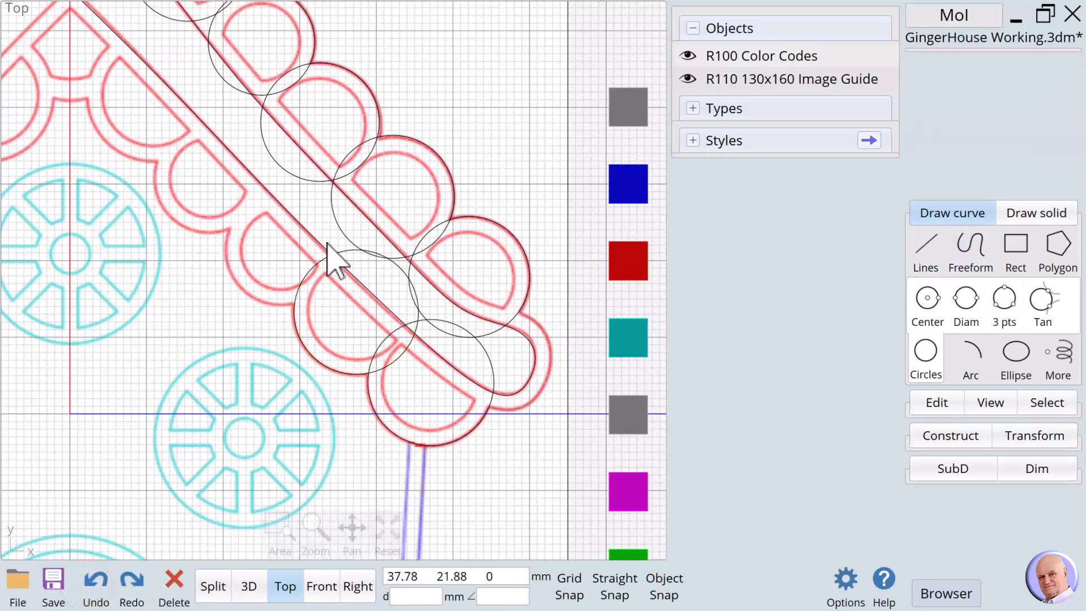
Draw a three-point circle over the third scallop up from the eave on the beam's underside, with Repeat enabled.
left_click(1004, 298)
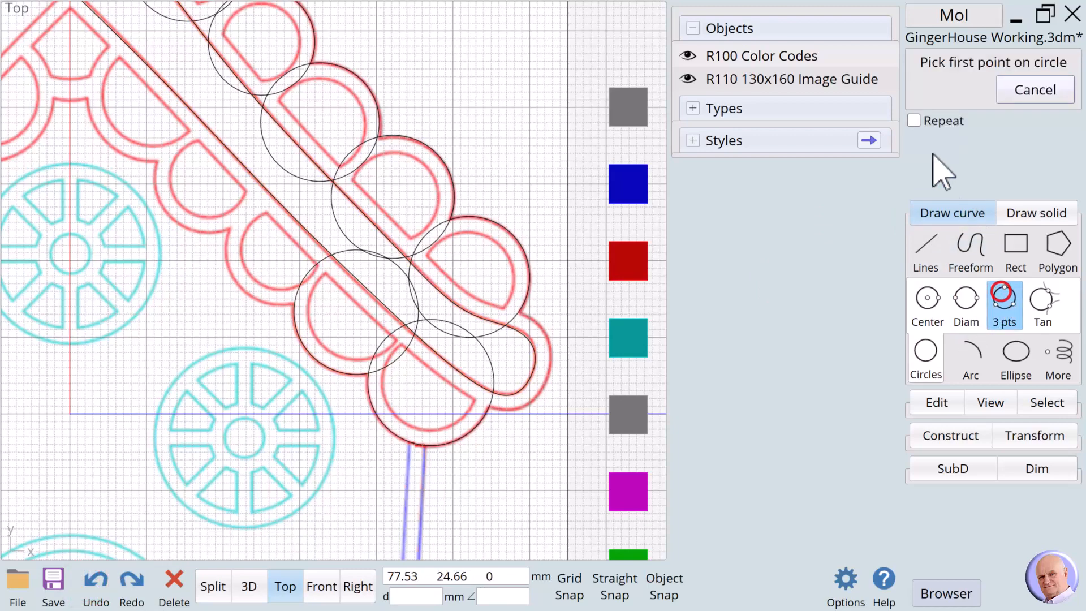
left_click(914, 120)
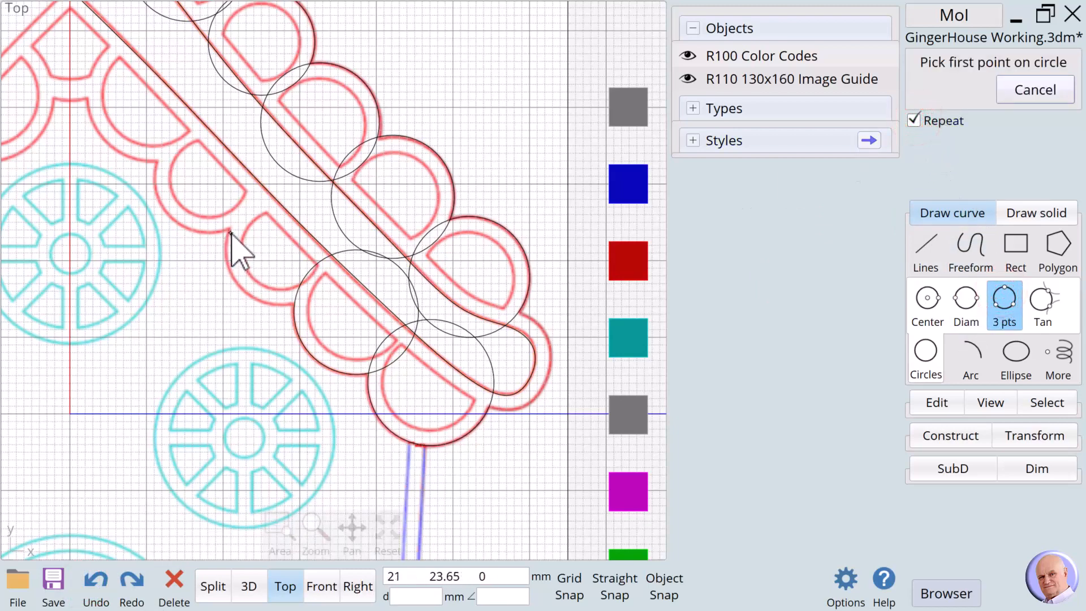
left_click(228, 232)
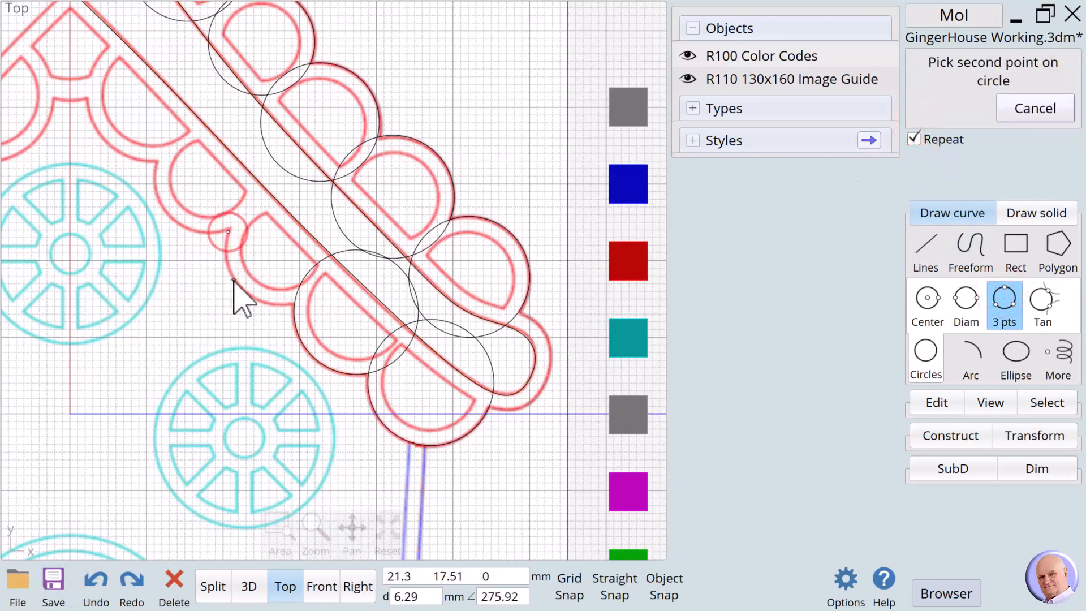
left_click(236, 282)
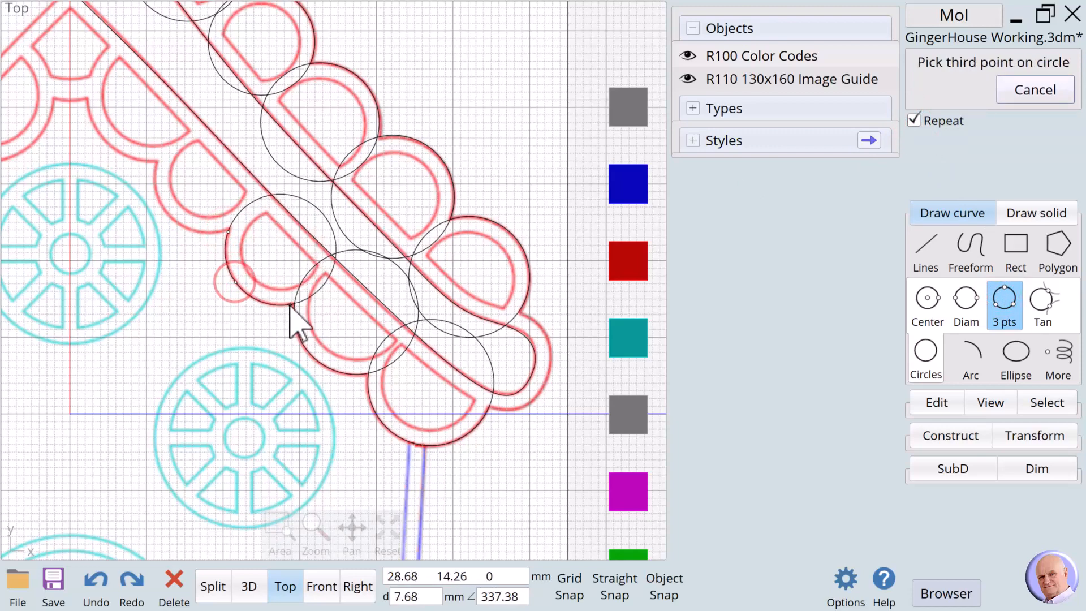
left_click(288, 304)
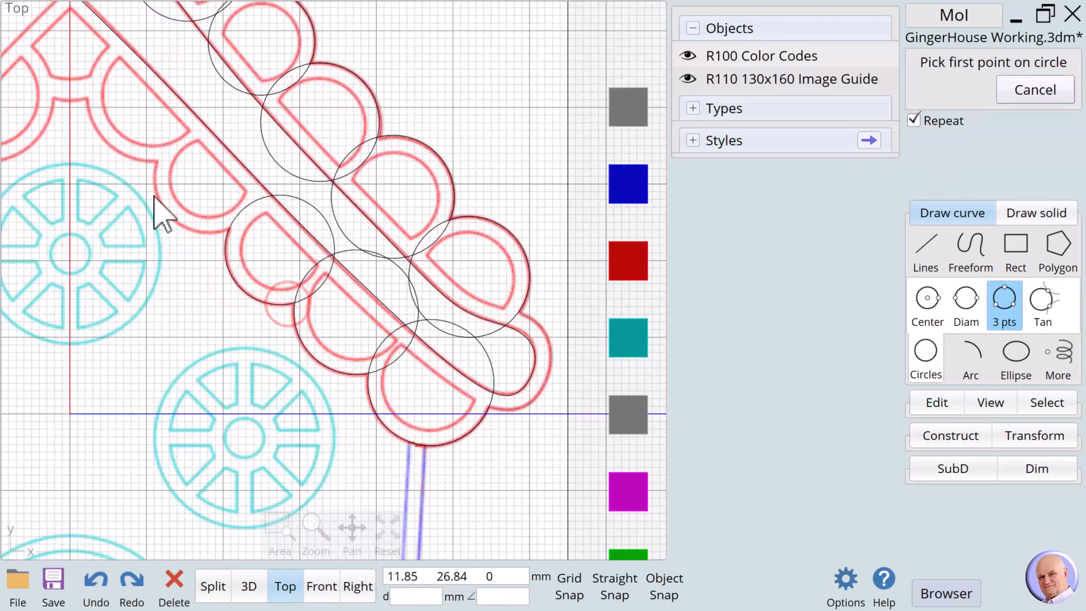
Draw three-point circles over the two remaining round scallops on the beam's underside, up to the center scallop.
left_click(154, 174)
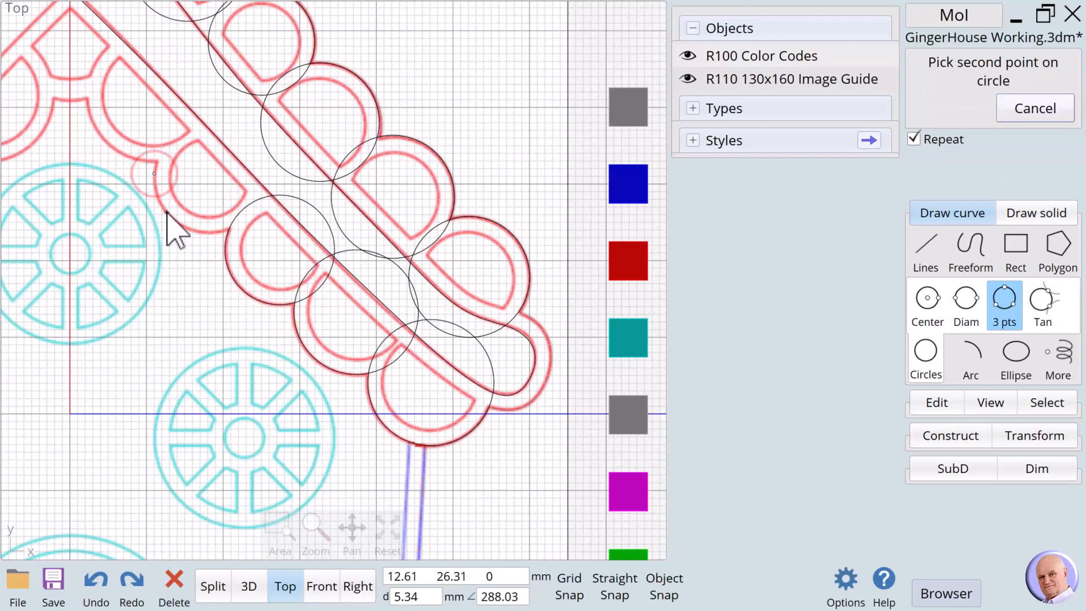
left_click(166, 212)
left_click(224, 230)
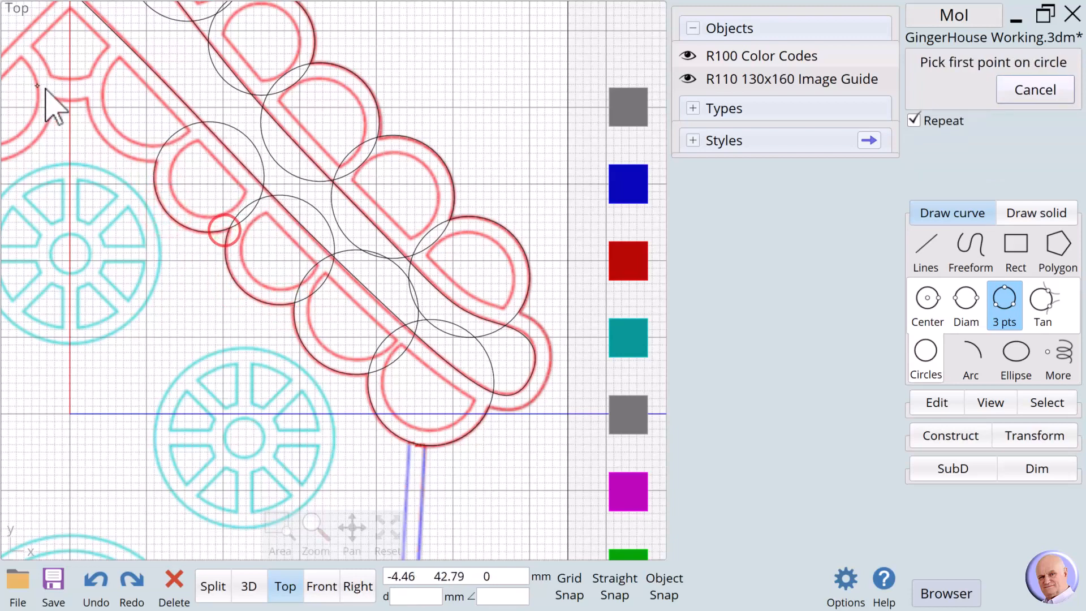
left_click(87, 102)
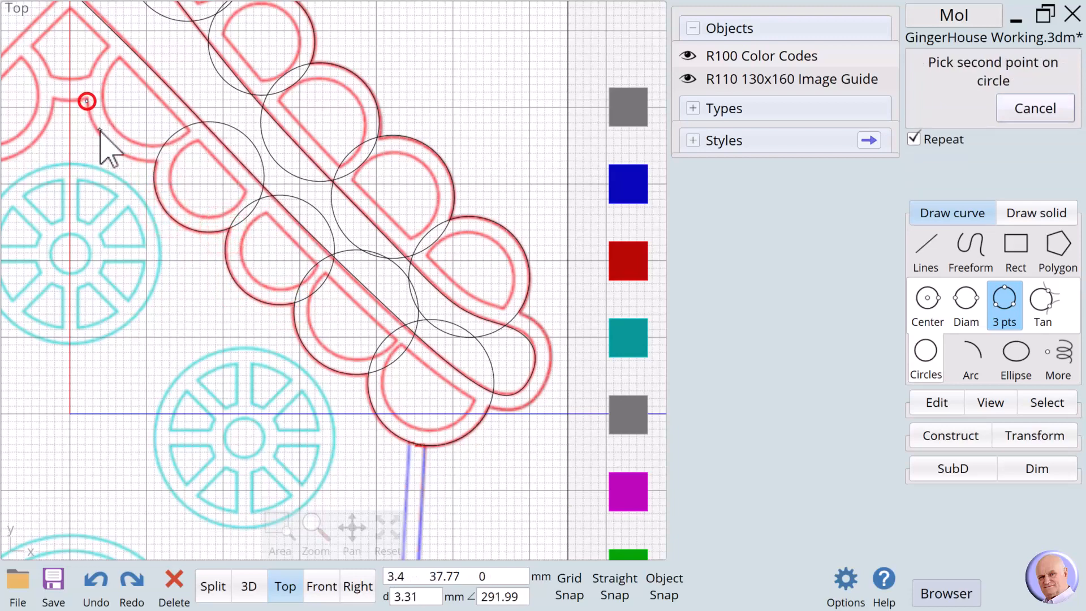
left_click(105, 141)
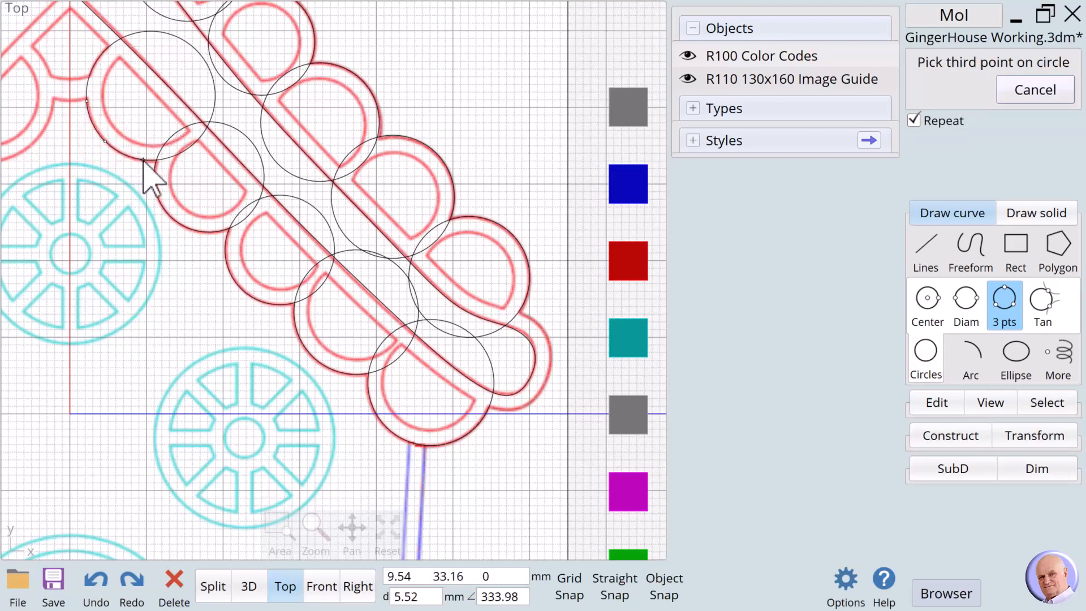
left_click(146, 162)
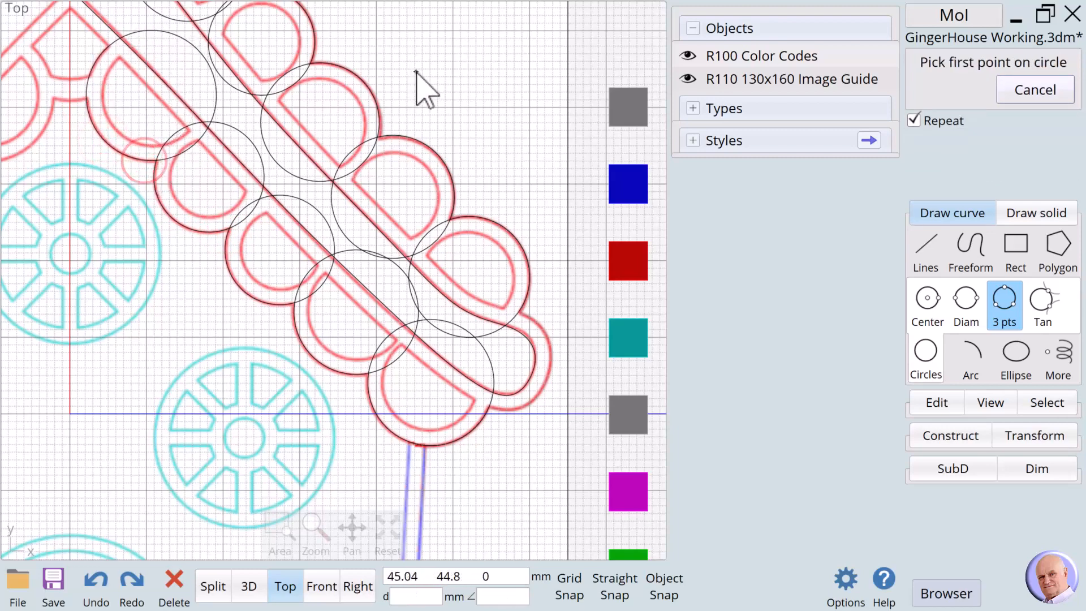
scroll(425, 93, "down", 2)
left_click(428, 57)
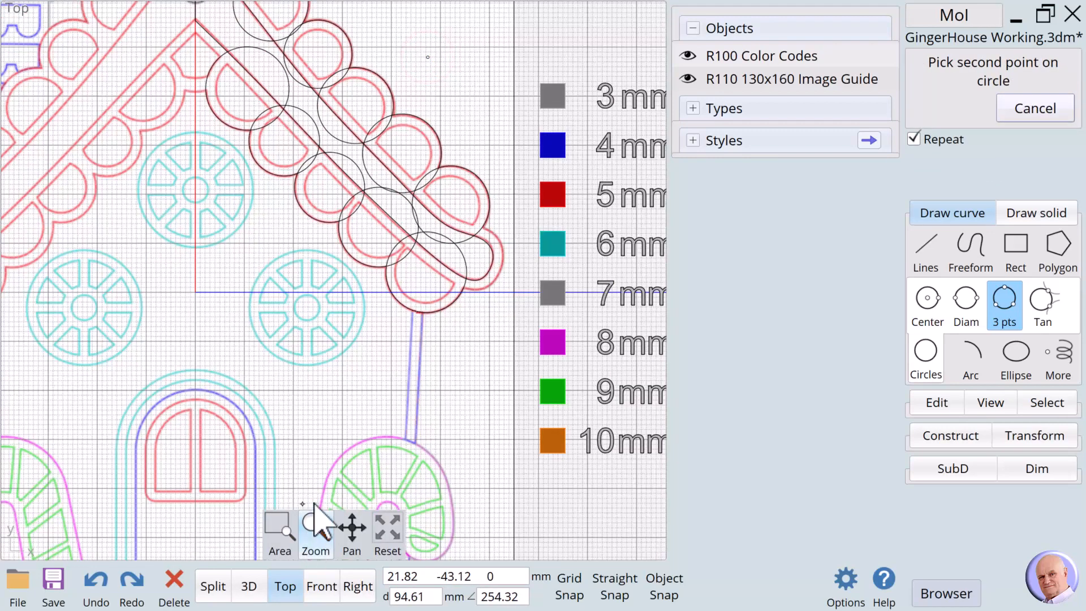
mouse_move(318, 540)
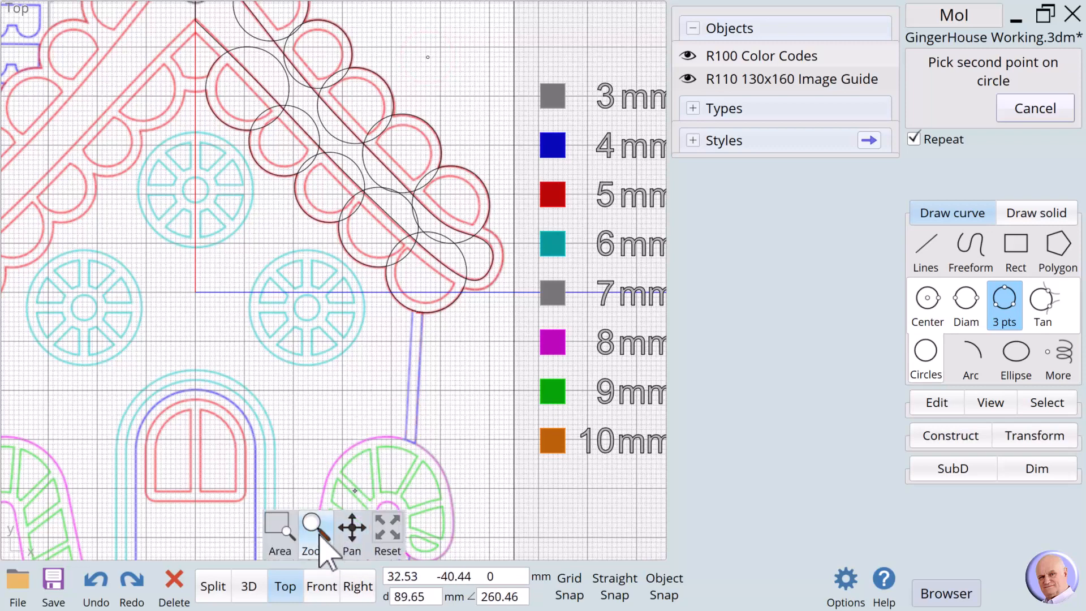
left_click_drag(351, 529, 365, 537)
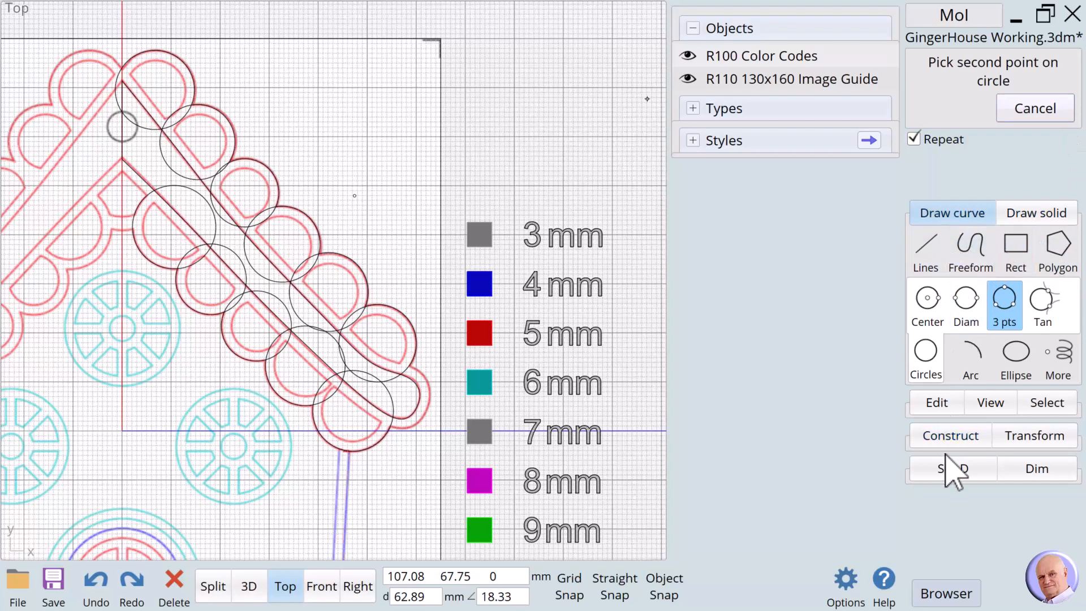
Offset the scallop circle nearest the roof peak inward by a distance of 2 mm, keeping sharp corners and trimming.
left_click(942, 435)
left_click(1019, 312)
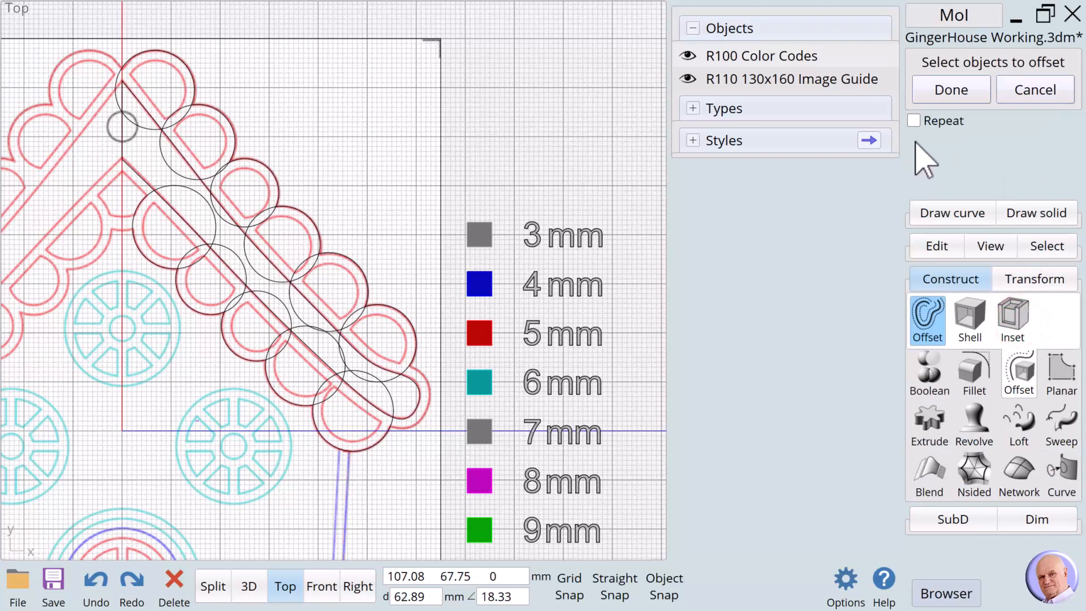
left_click(158, 119)
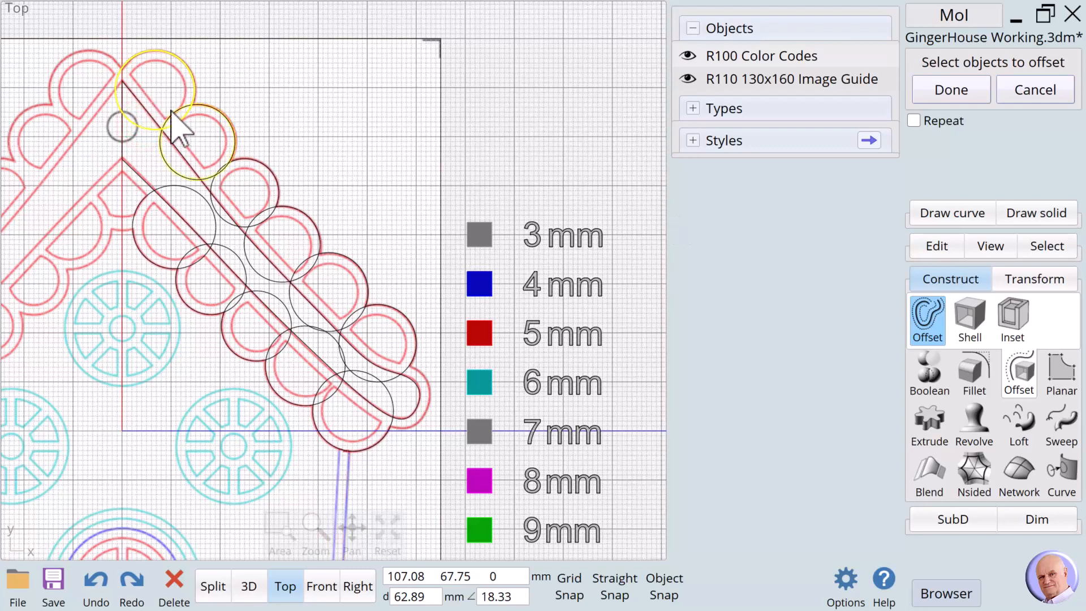
left_click(956, 91)
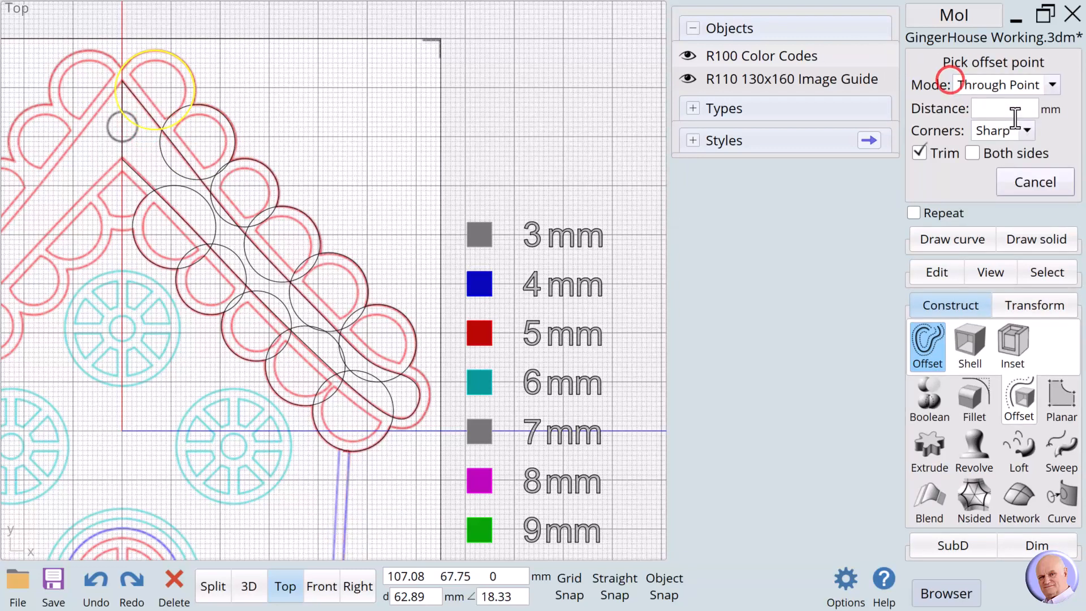
left_click(1012, 113)
left_click(964, 228)
left_click(984, 293)
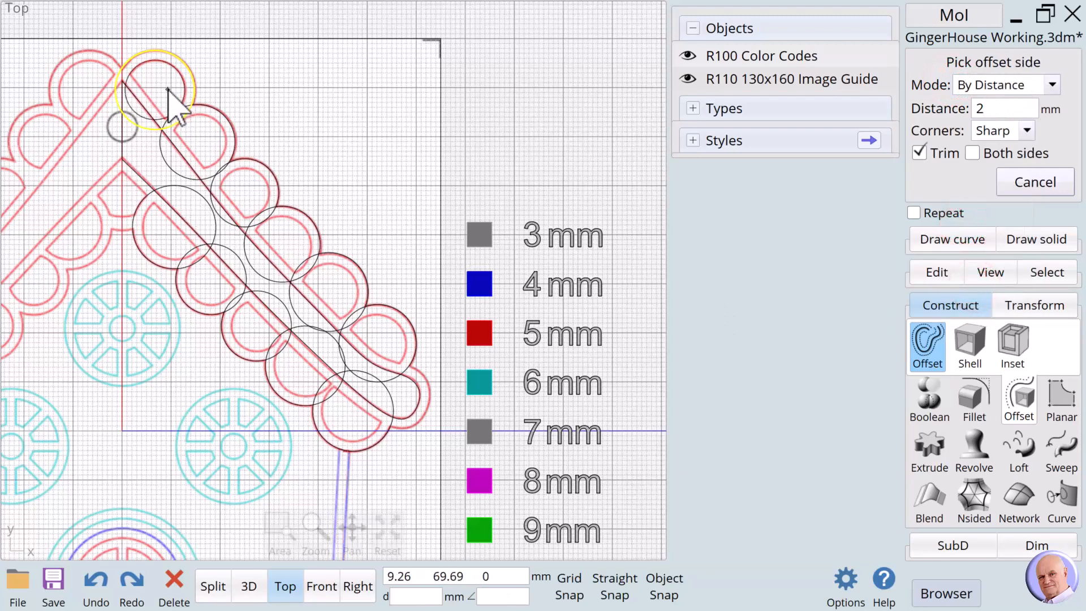
left_click(168, 89)
left_click(221, 80)
Offset the second and third upper scallop circles from the peak inward by 2 mm each.
left_click(225, 110)
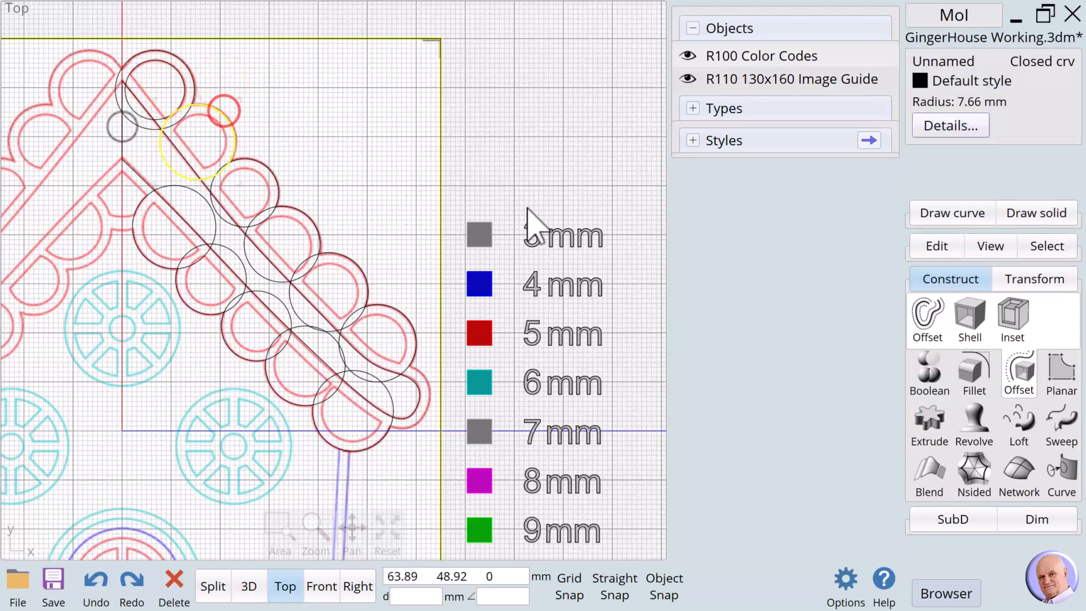
left_click(927, 316)
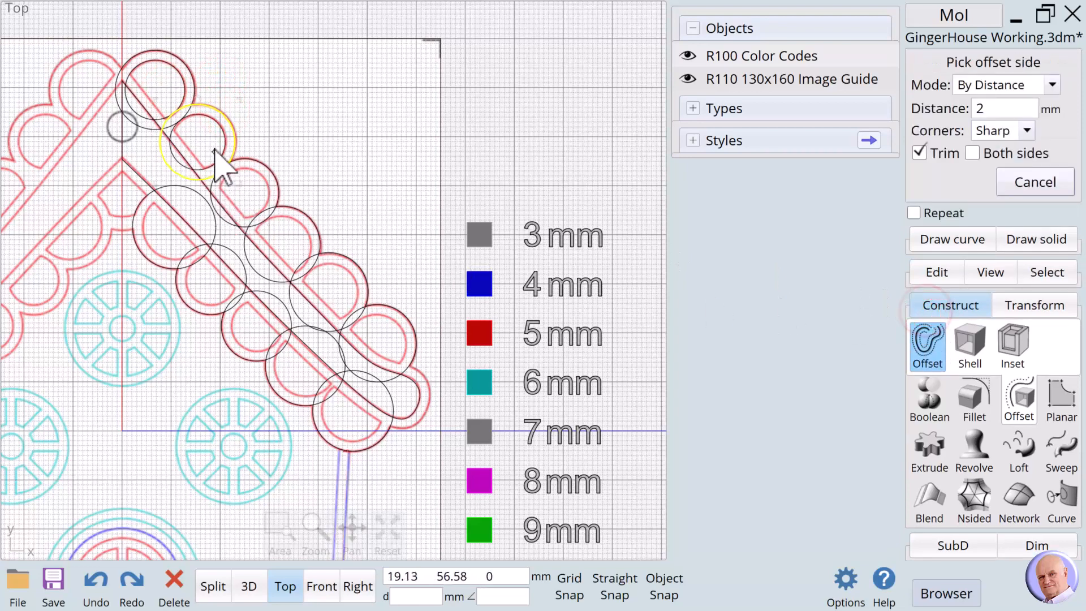
left_click(223, 145)
left_click(301, 132)
left_click(266, 164)
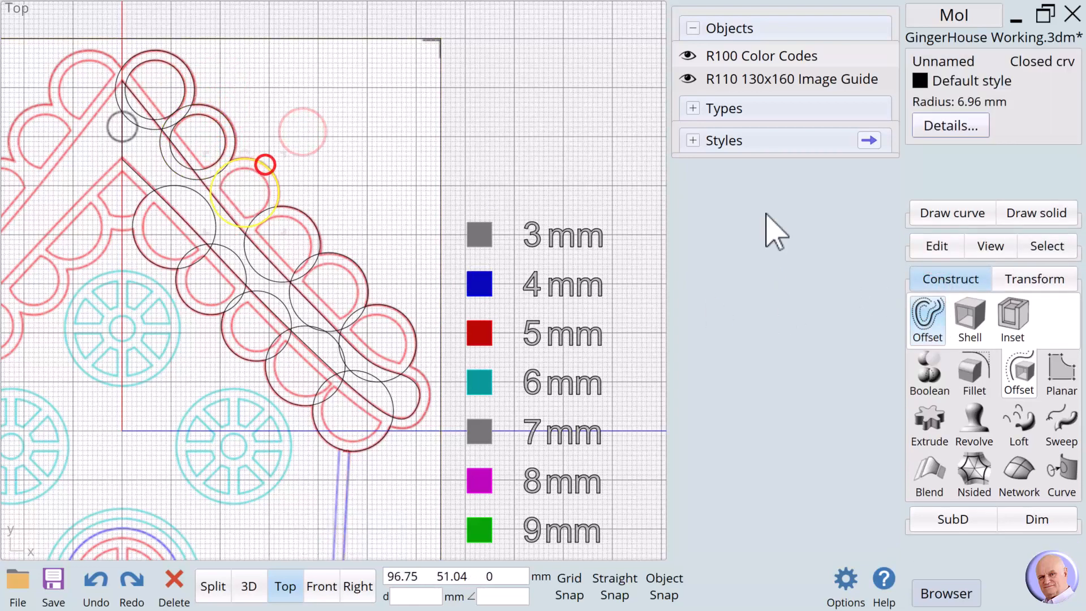
left_click(926, 320)
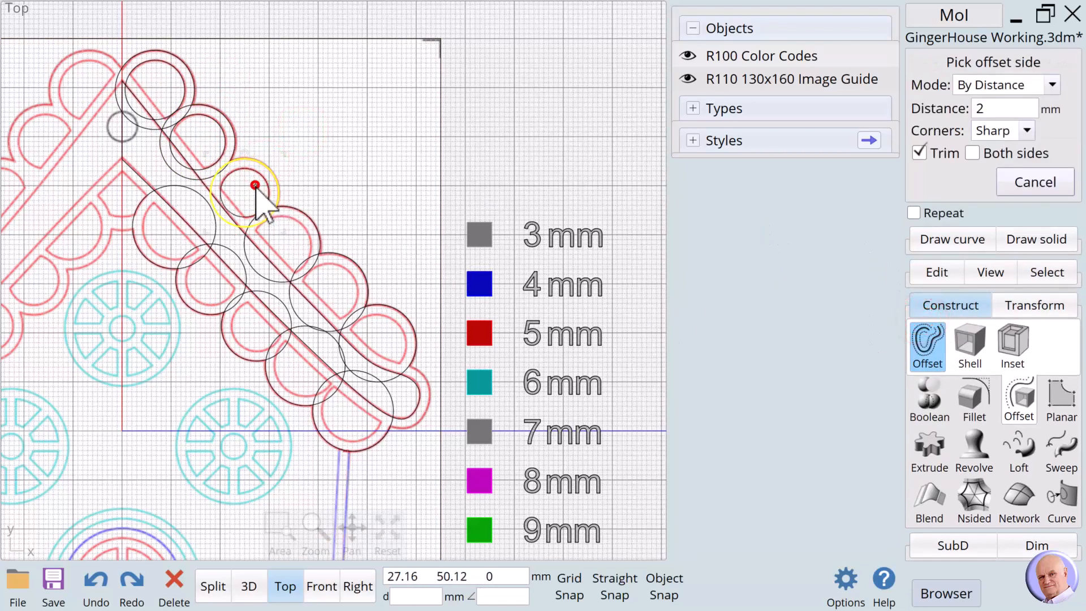
left_click(256, 185)
left_click(330, 180)
Offset the fourth and fifth upper scallop circles from the peak inward by 2 mm each.
left_click(308, 218)
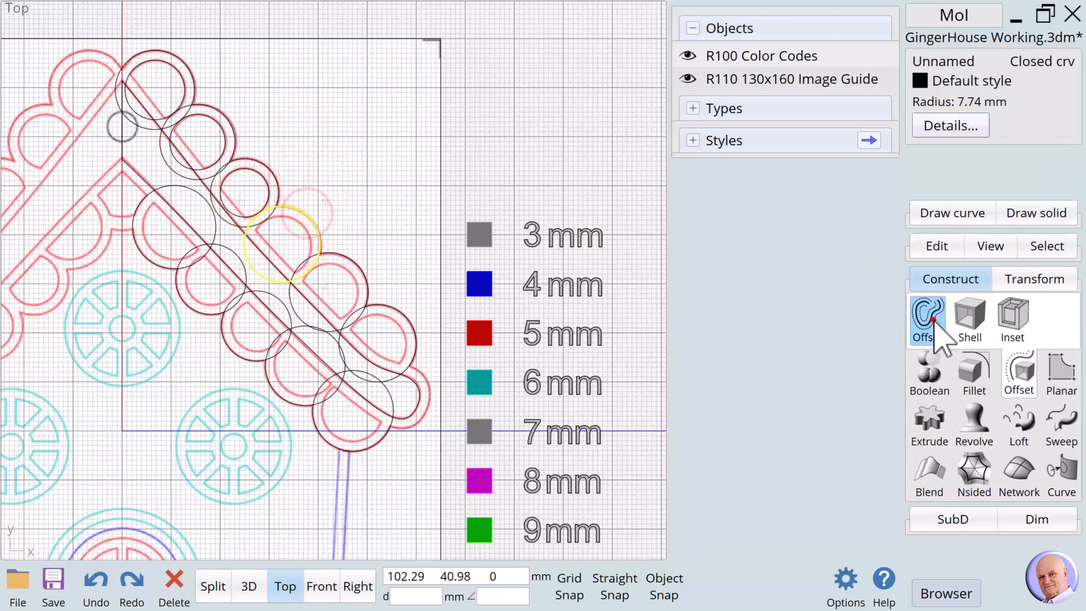
left_click(930, 318)
left_click(293, 236)
left_click(349, 223)
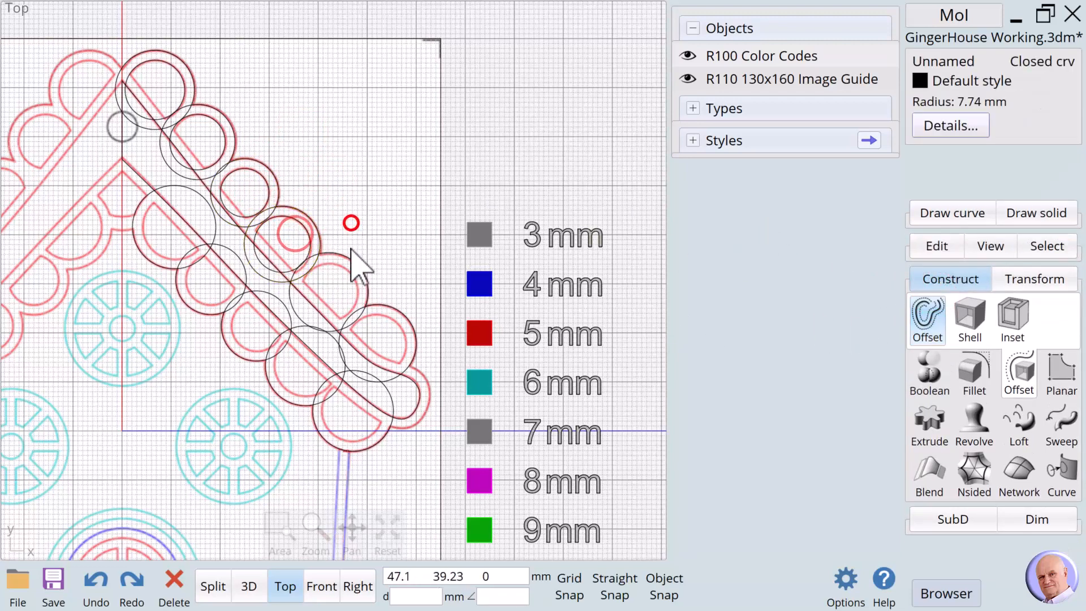
left_click(346, 254)
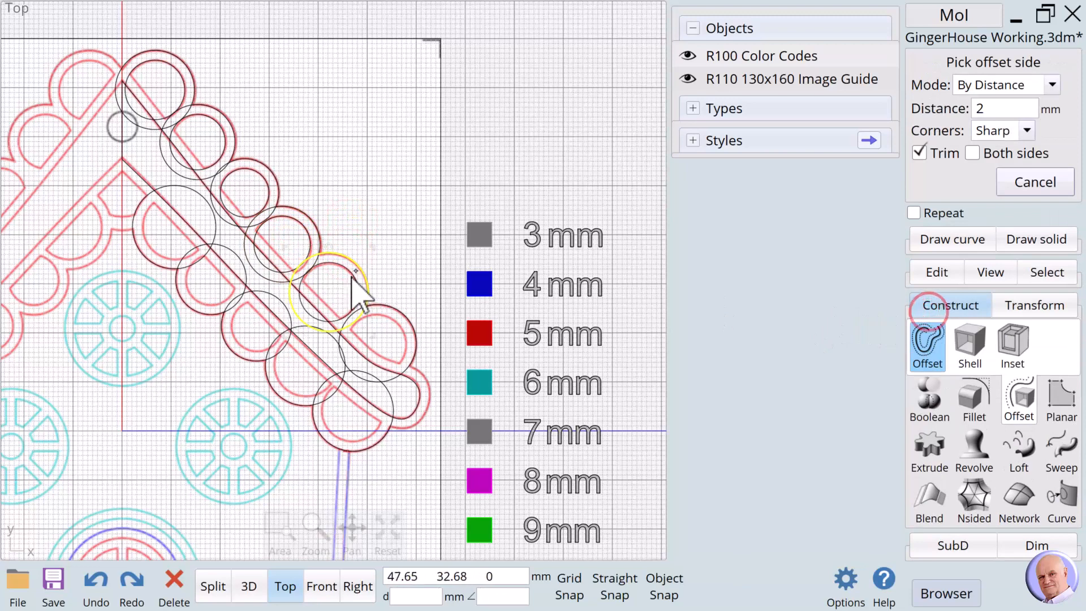
left_click(348, 279)
left_click(383, 268)
Offset the sixth upper scallop circle, the one next to the eave's rounded tip, inward by 2 mm.
left_click(400, 306)
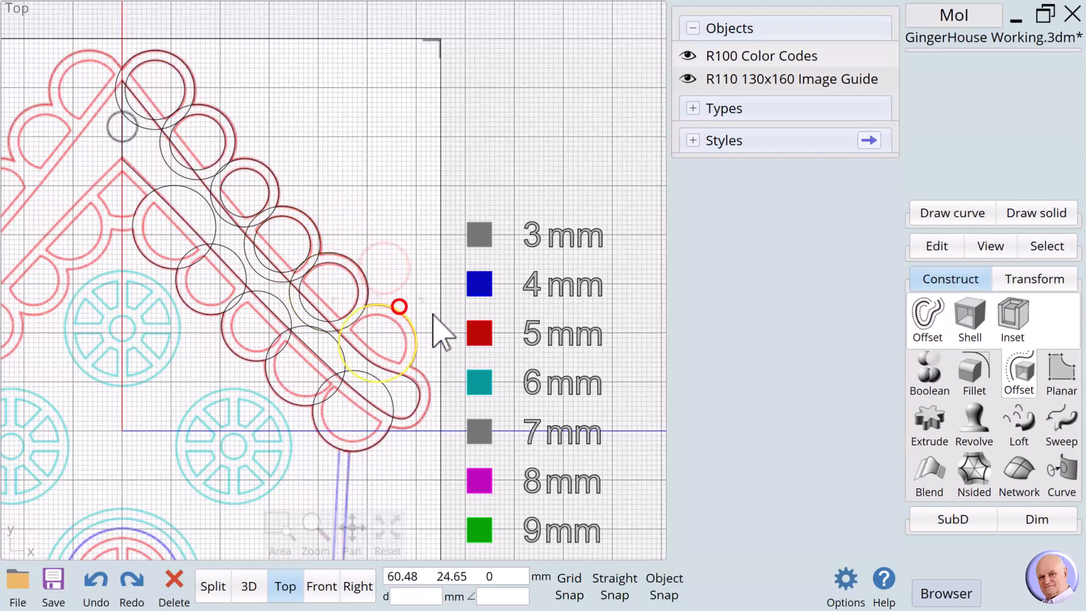
left_click(918, 315)
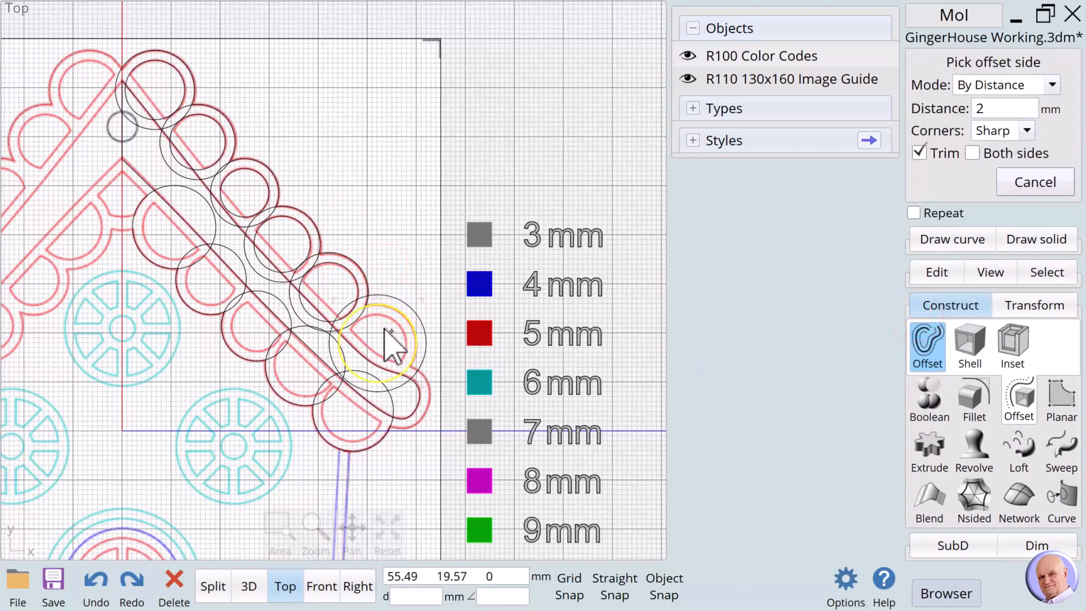
left_click(369, 351)
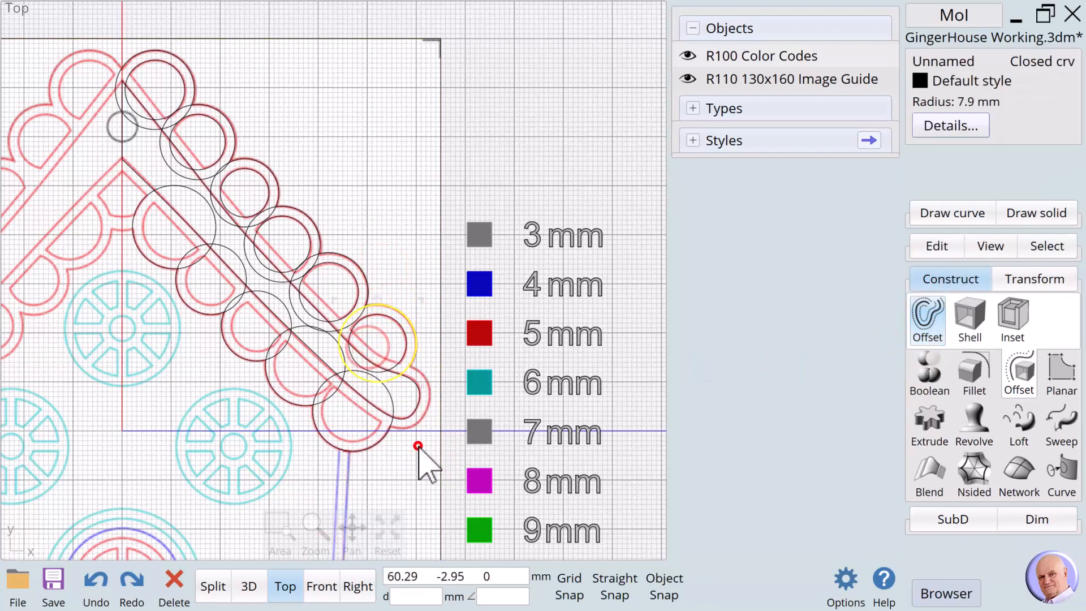
left_click(417, 448)
Offset the two lowest scallop circles on the underside of the right roof beam inward by 2 mm each.
left_click(394, 402)
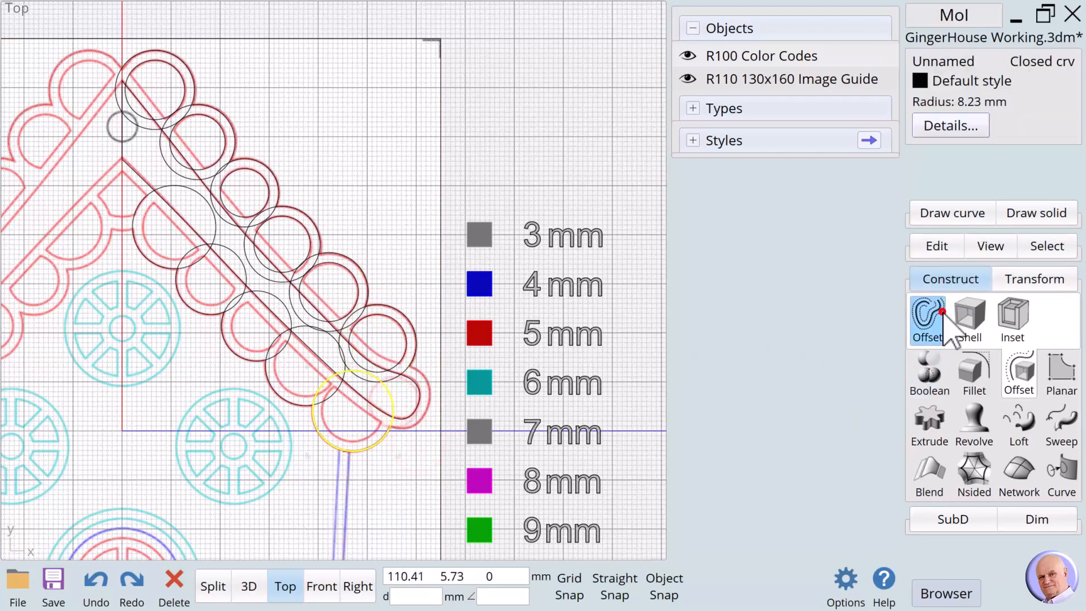
left_click(929, 318)
left_click(361, 403)
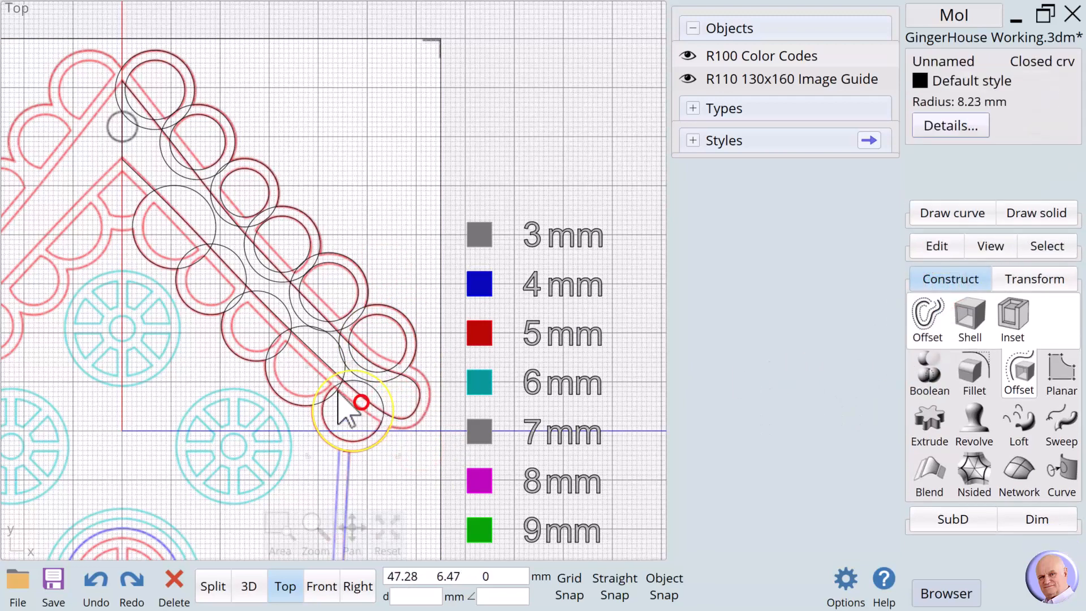
left_click(228, 392)
left_click(276, 341)
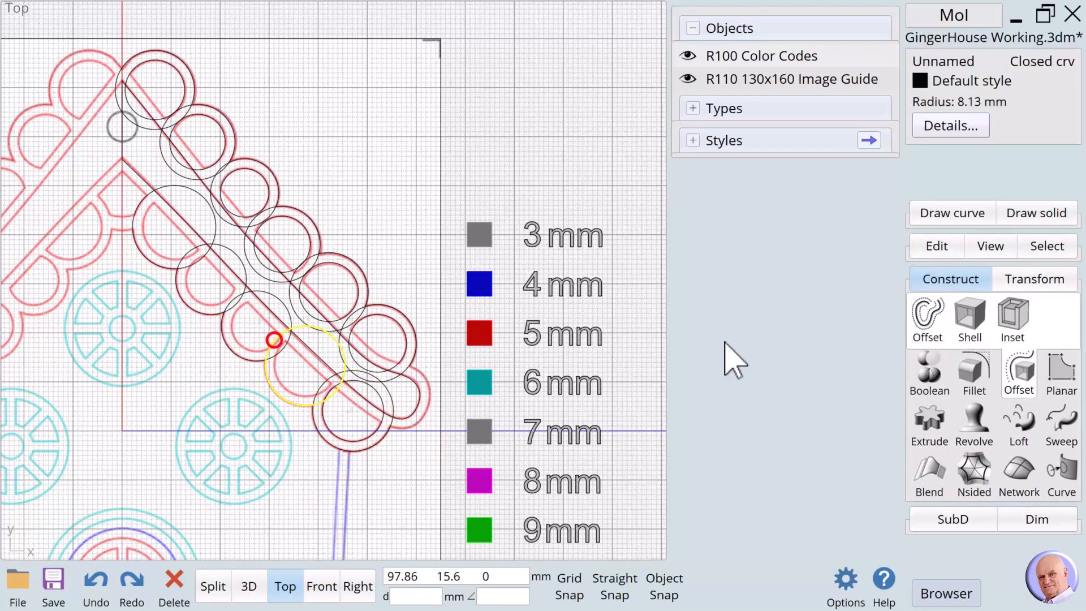
left_click(926, 314)
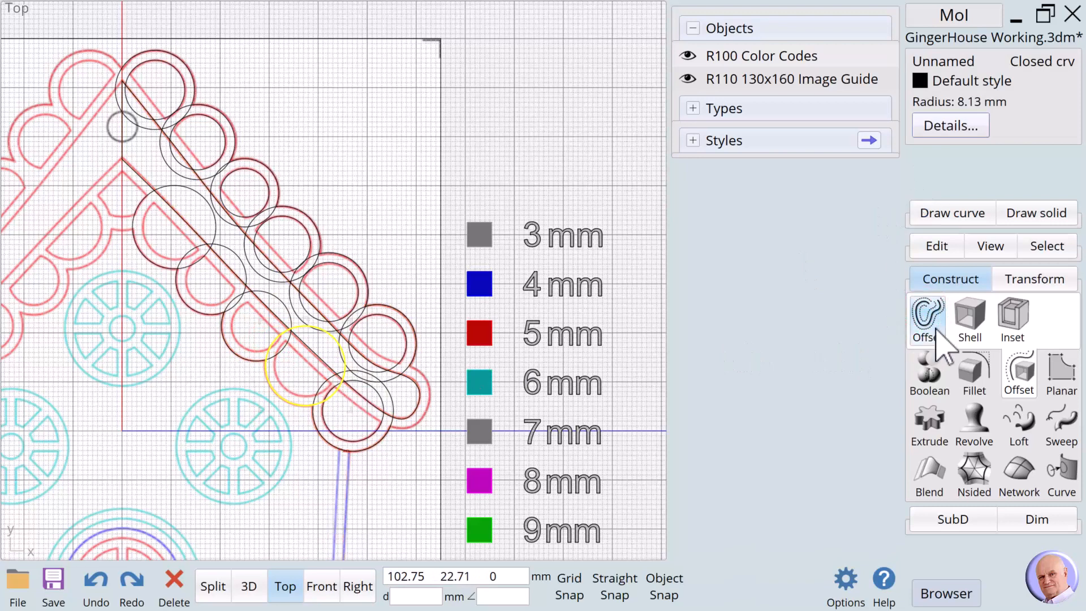
left_click(931, 317)
left_click(280, 384)
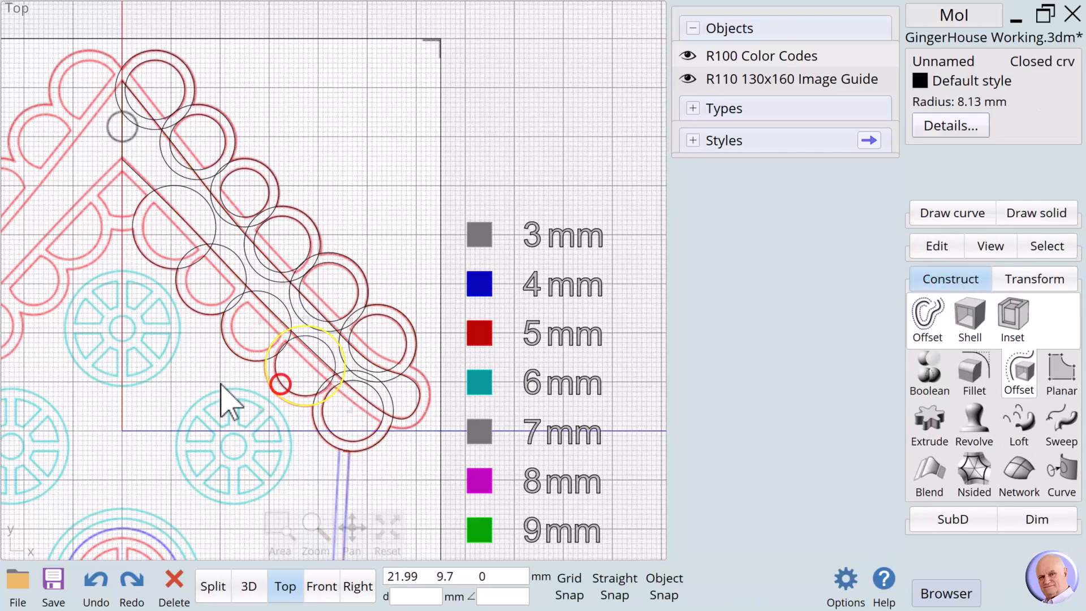
left_click(211, 381)
Offset the third and fourth scallop circles up from the eave on the beam's underside inward by 2 mm each.
left_click(252, 292)
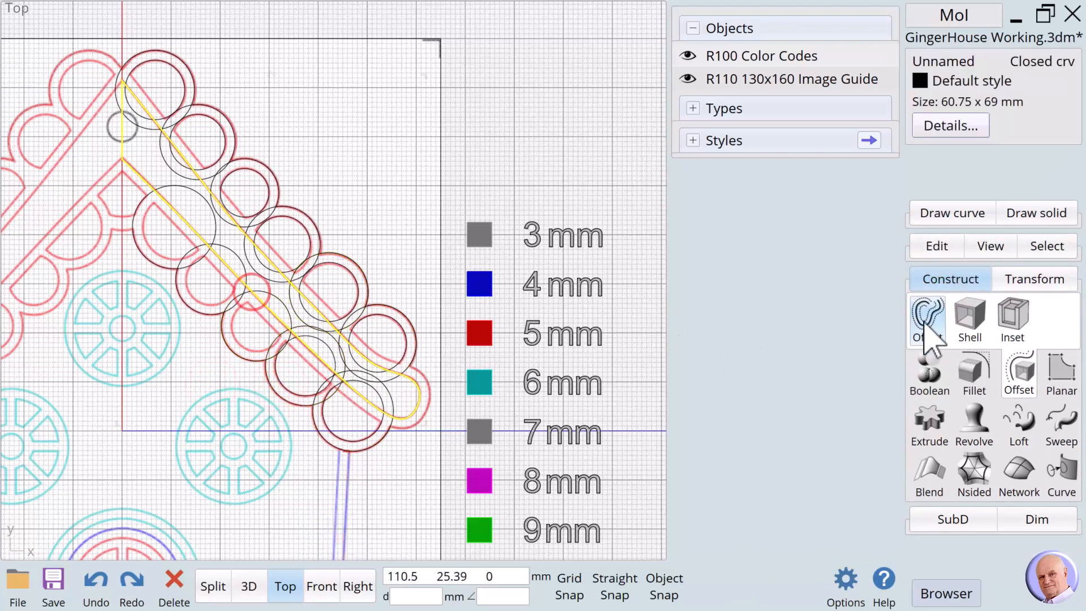
left_click(421, 205)
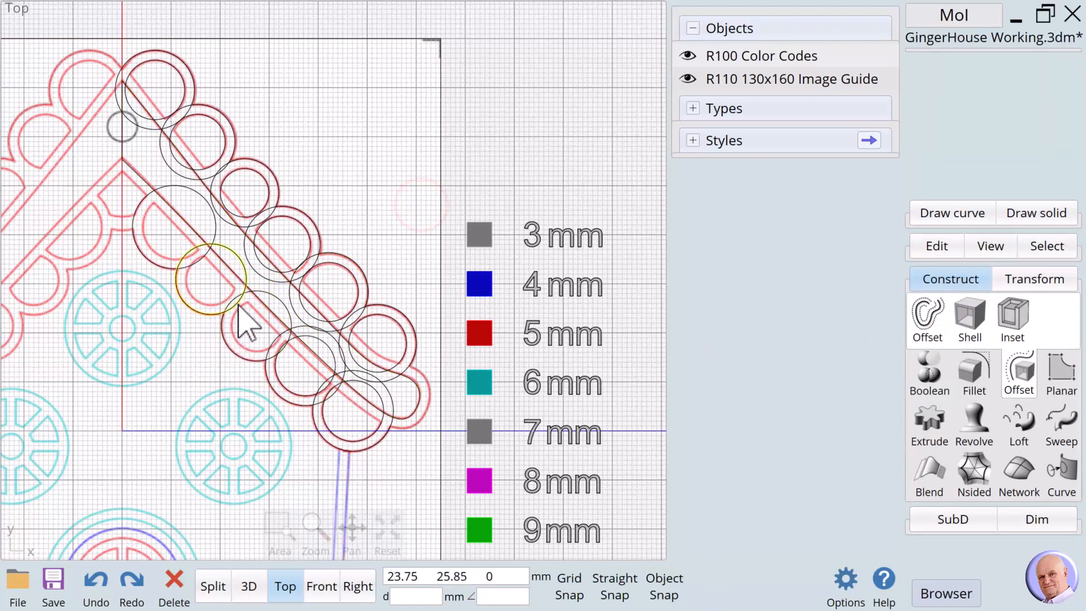
left_click(229, 304)
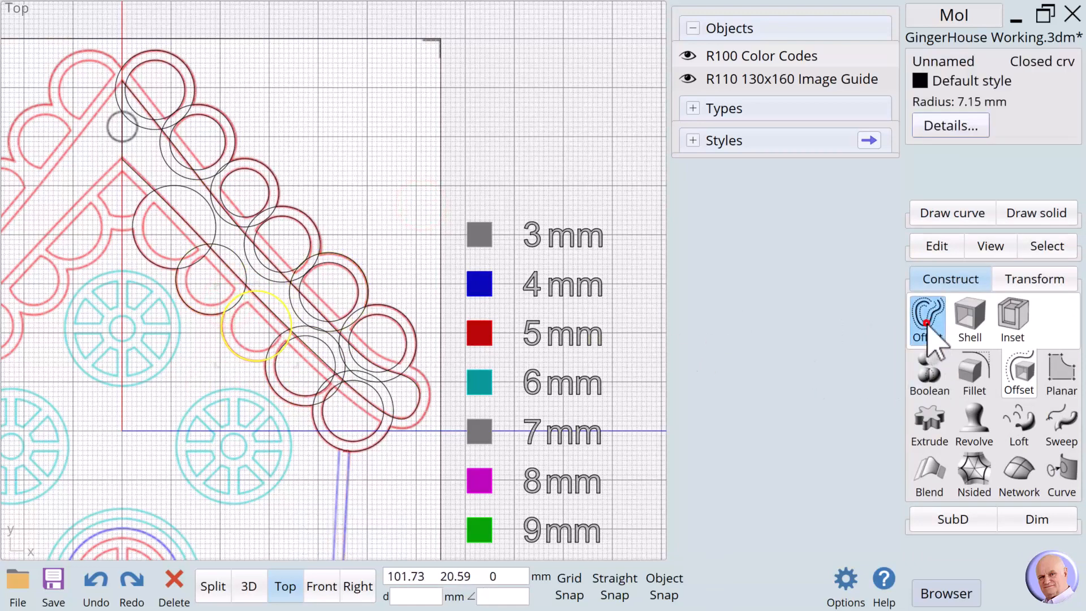
left_click(928, 315)
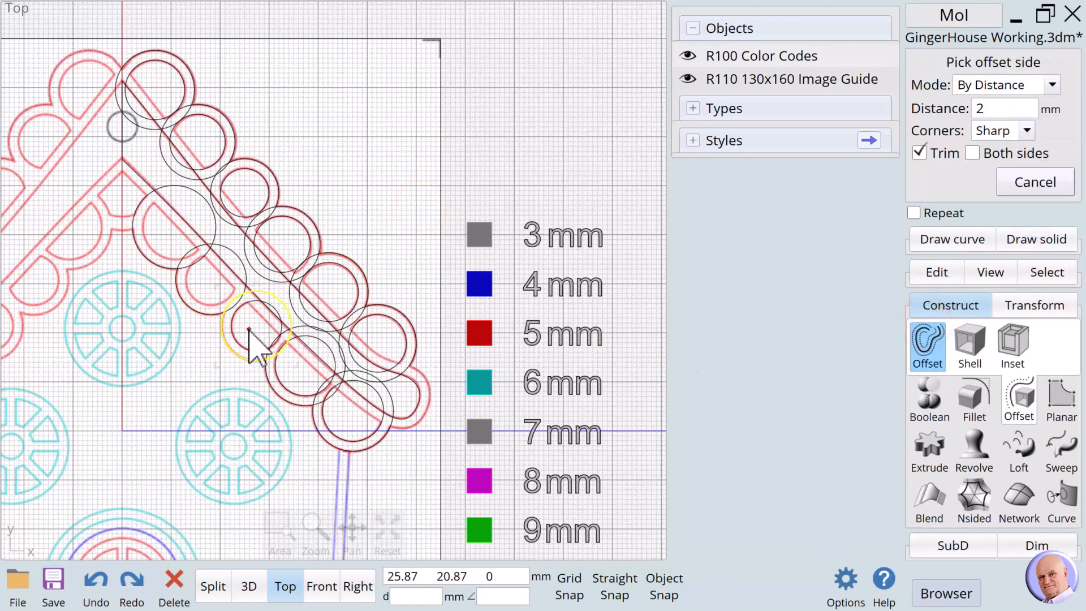
left_click(248, 326)
left_click(163, 337)
left_click(227, 249)
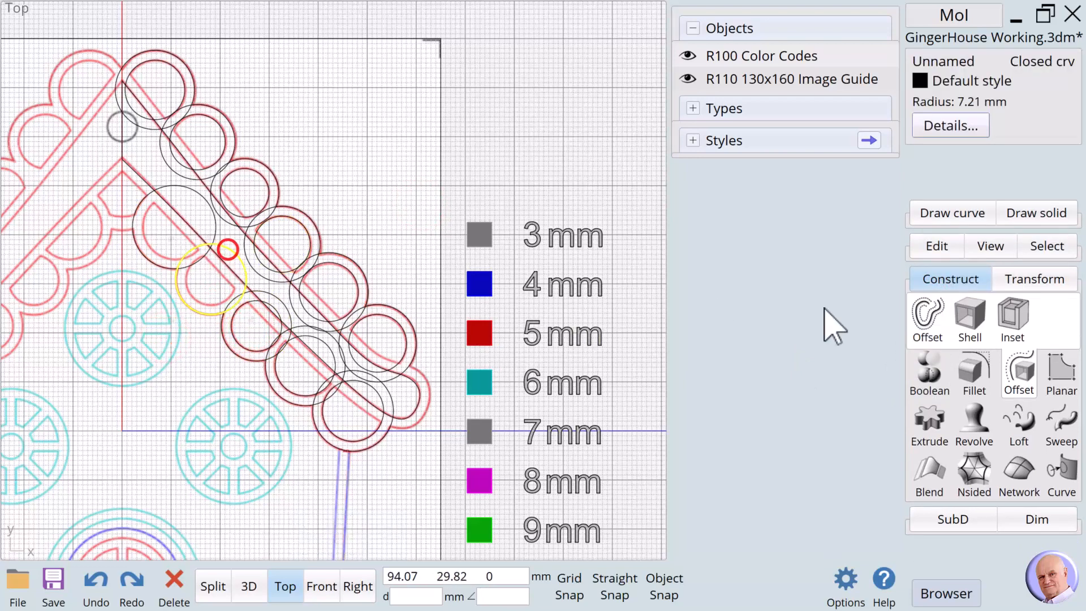
left_click(928, 316)
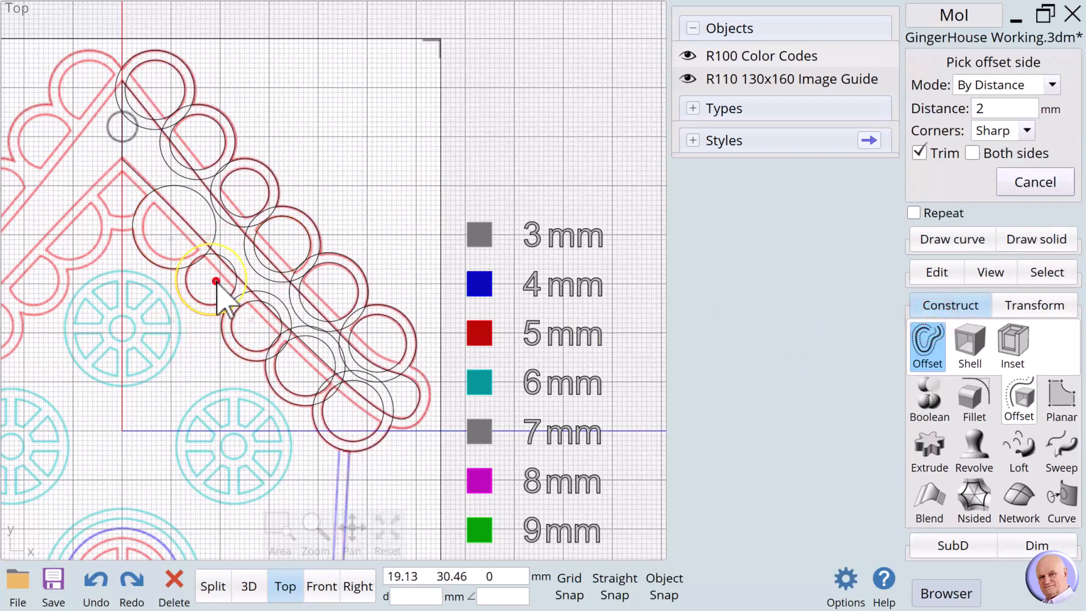
left_click(216, 281)
left_click(359, 181)
Offset the uppermost round scallop circle on the beam's underside inward by 2 mm.
left_click(214, 222)
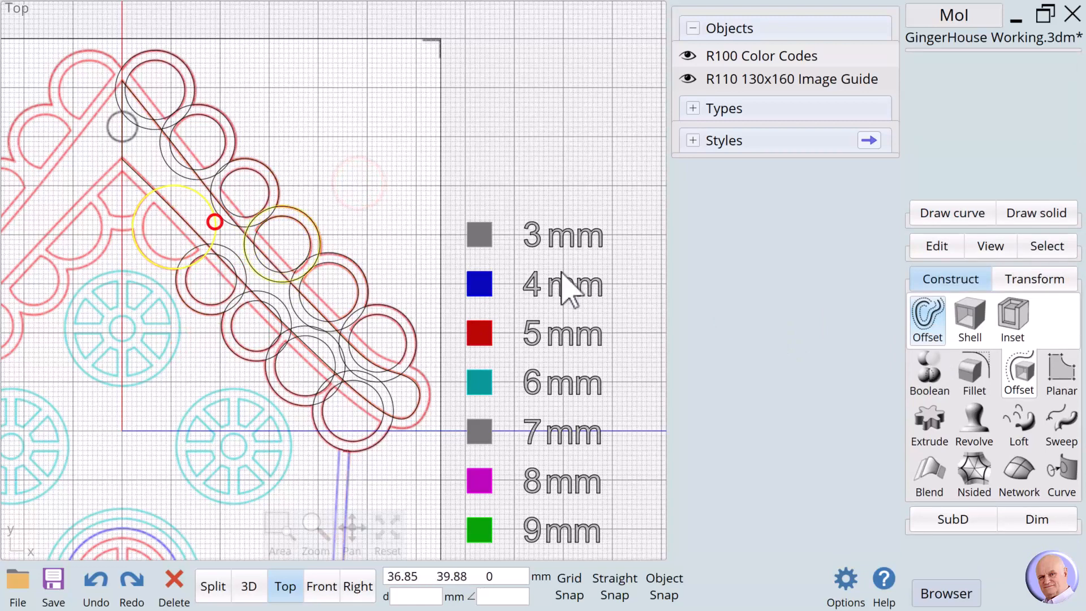
left_click(928, 315)
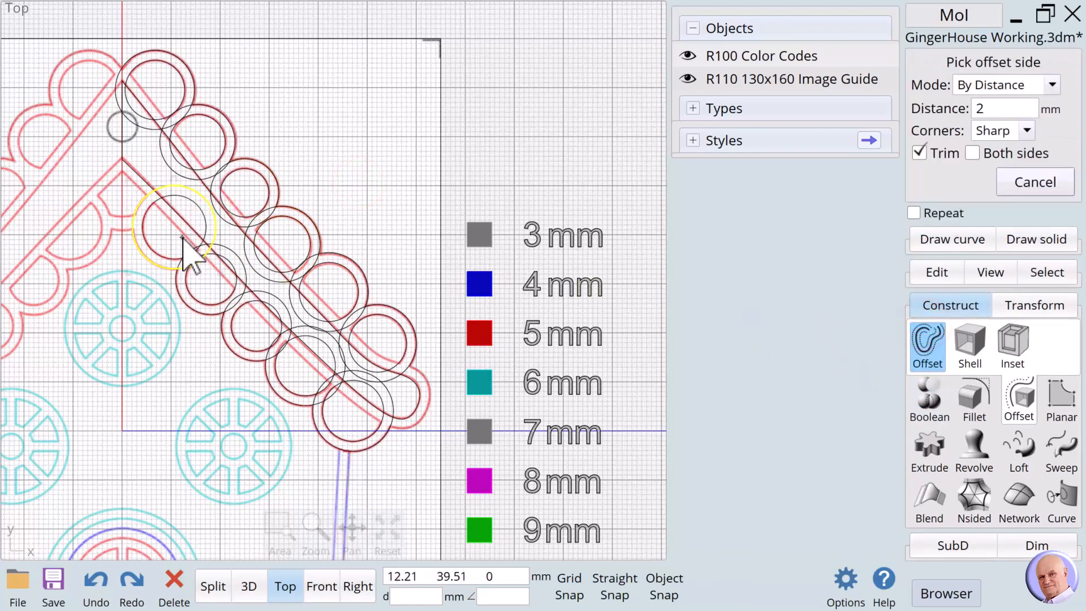
left_click(184, 240)
left_click(350, 186)
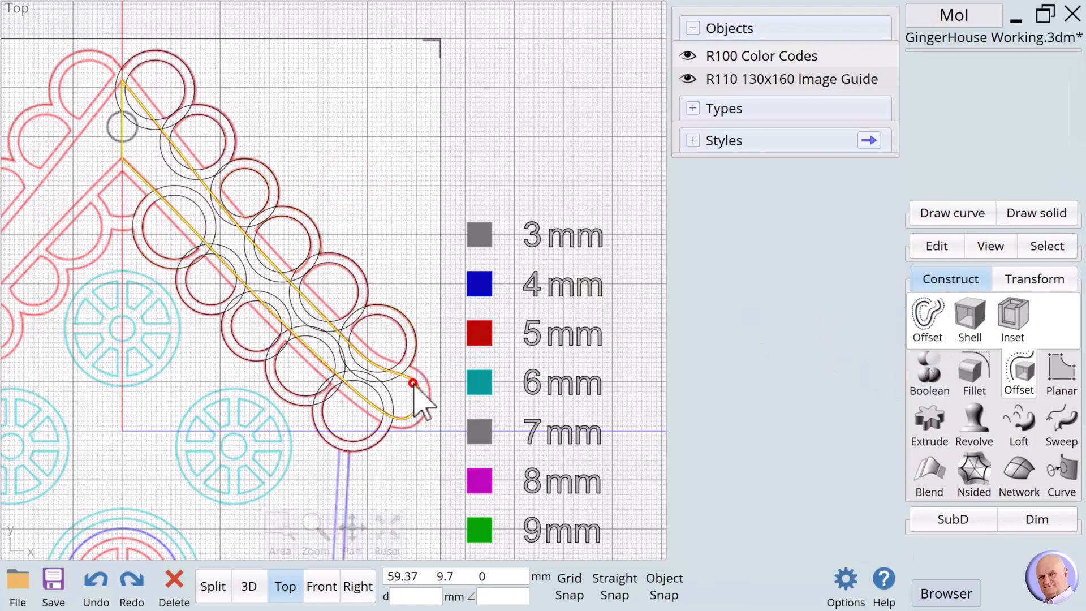
Offset the closed outline of the right roof beam outward by 2 mm.
left_click(414, 387)
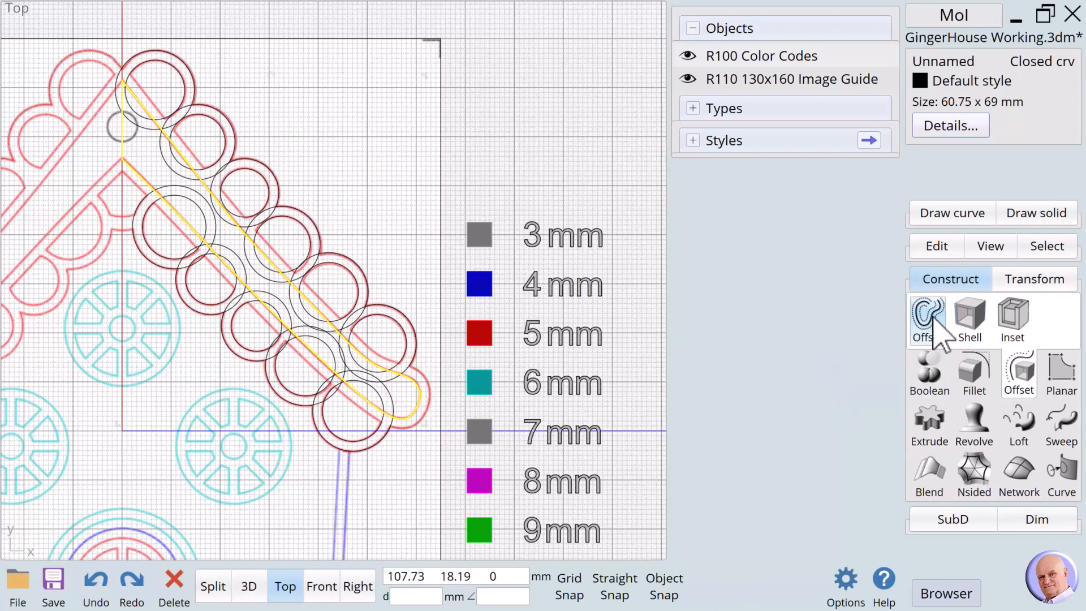
left_click(930, 320)
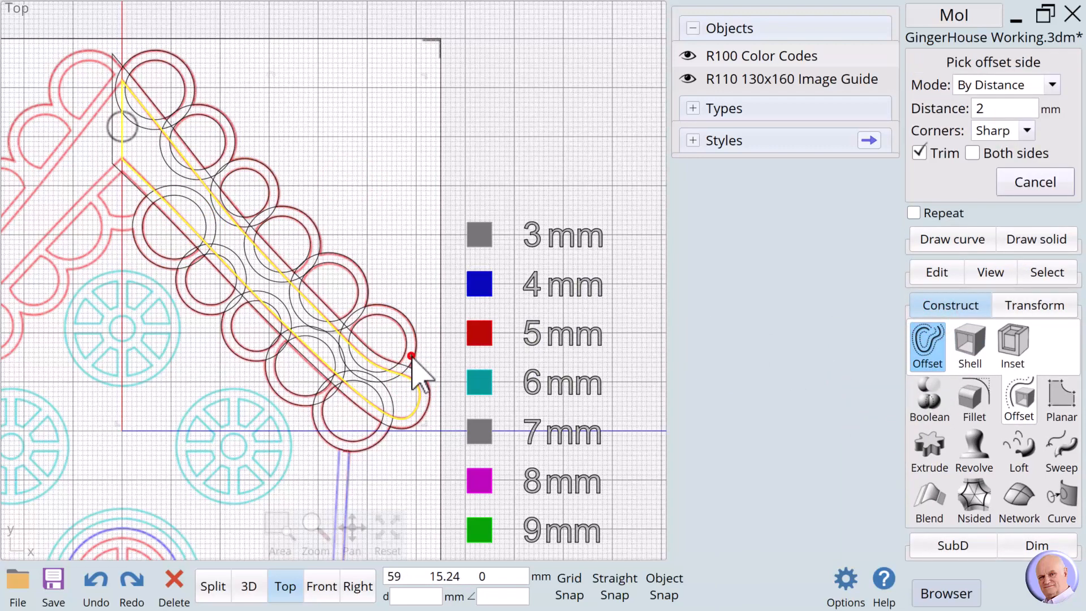
left_click(421, 376)
left_click(441, 301)
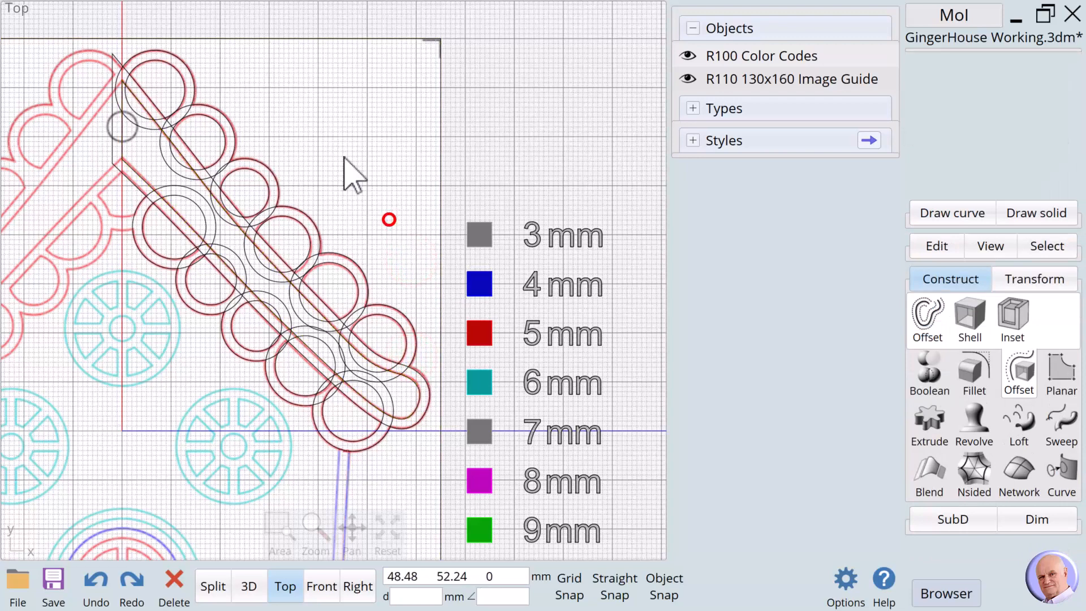
Subtract the beam's outward-offset outline from the eleven inner scallop circles with a Boolean difference, keeping the cutting object.
left_click(187, 86)
left_click(215, 121)
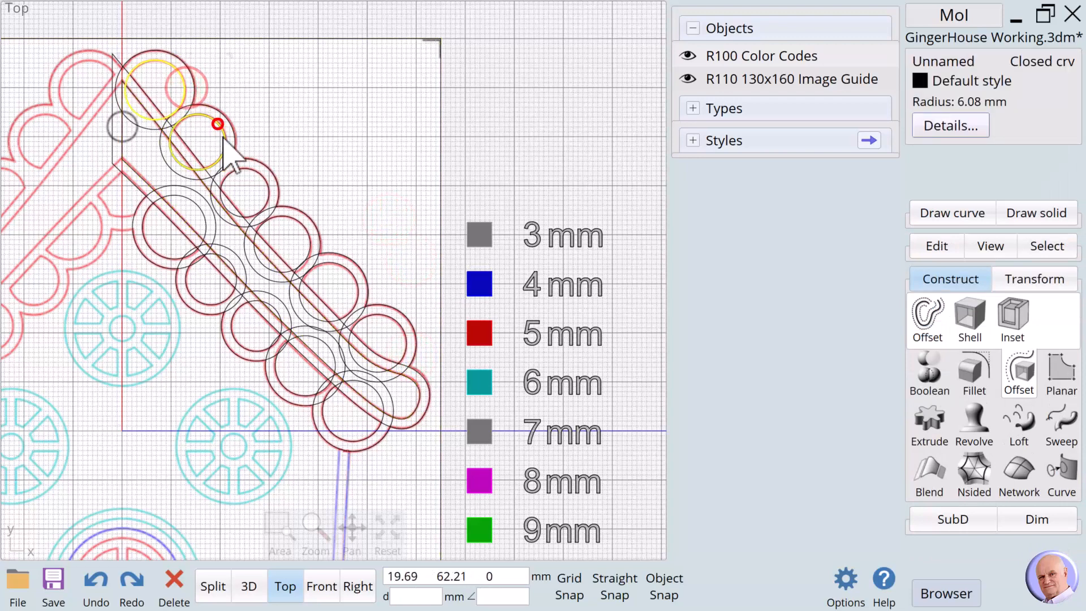
left_click(244, 168)
left_click(303, 234)
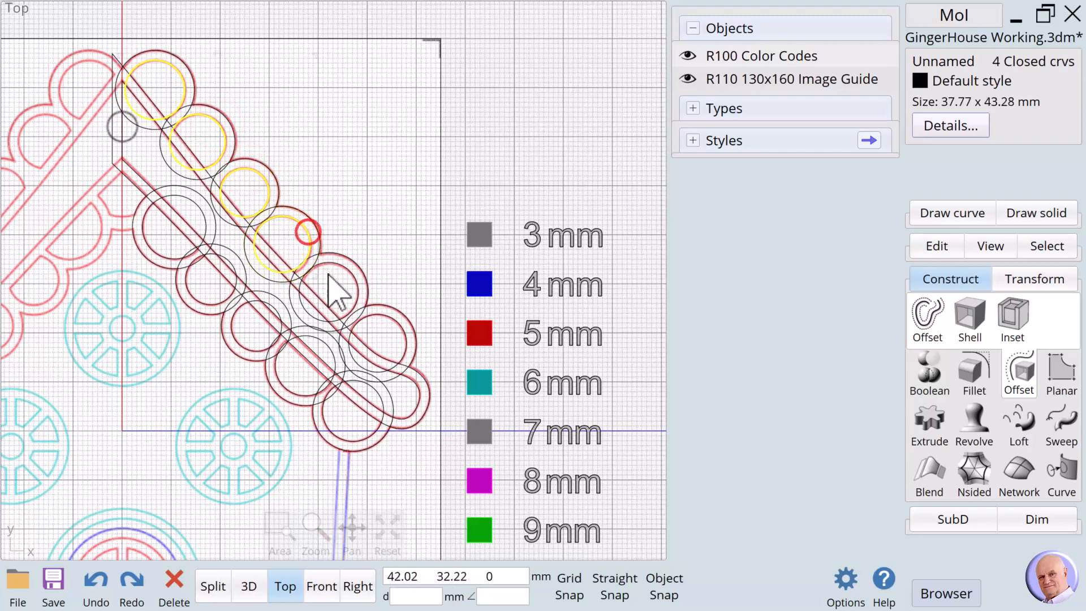
left_click(327, 264)
left_click(389, 334)
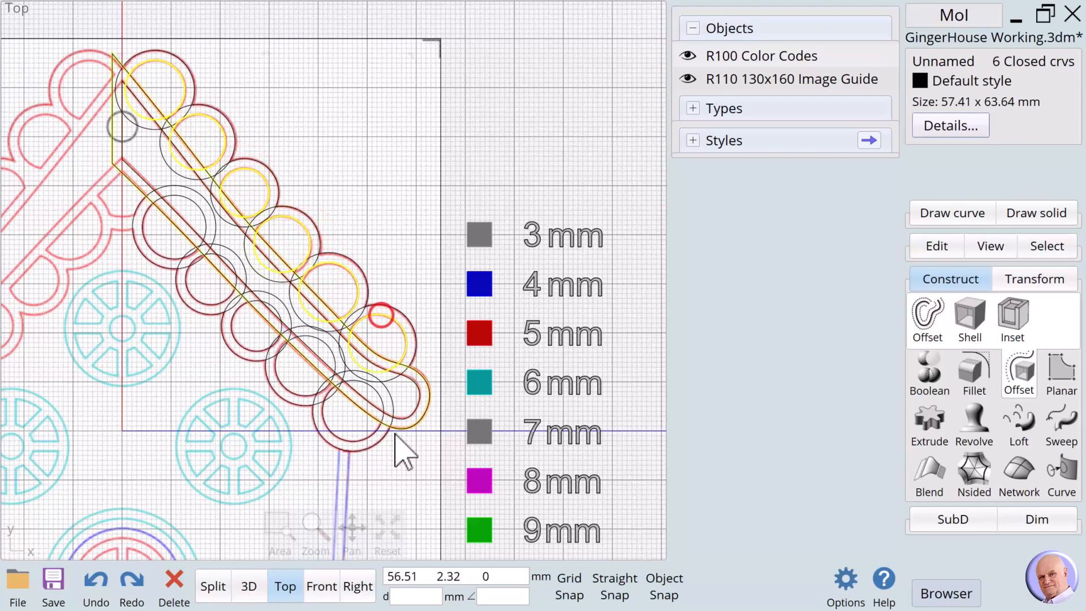
left_click(373, 431)
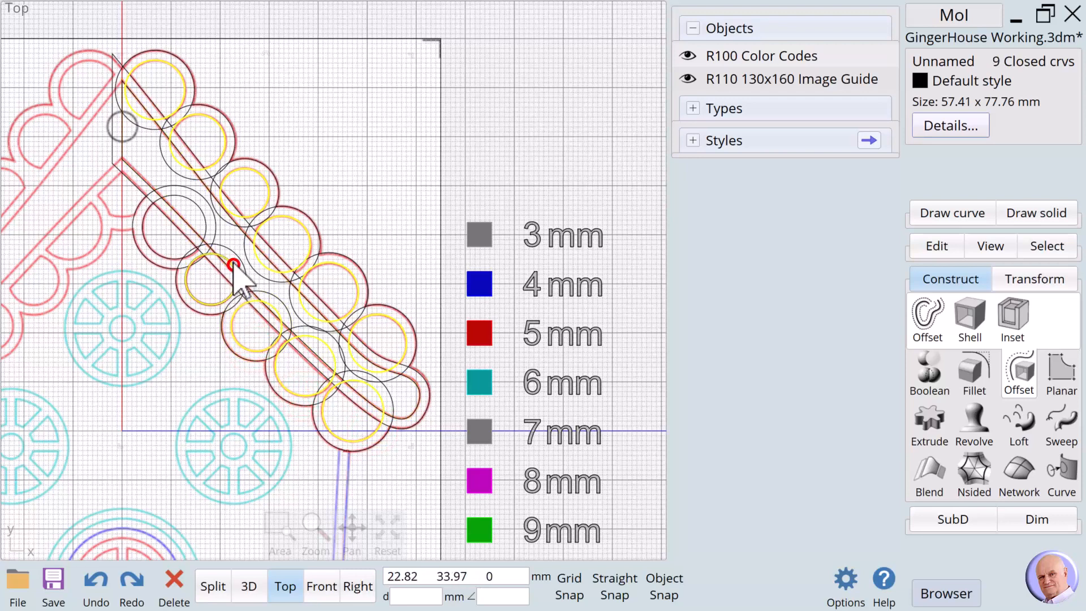
left_click(206, 229)
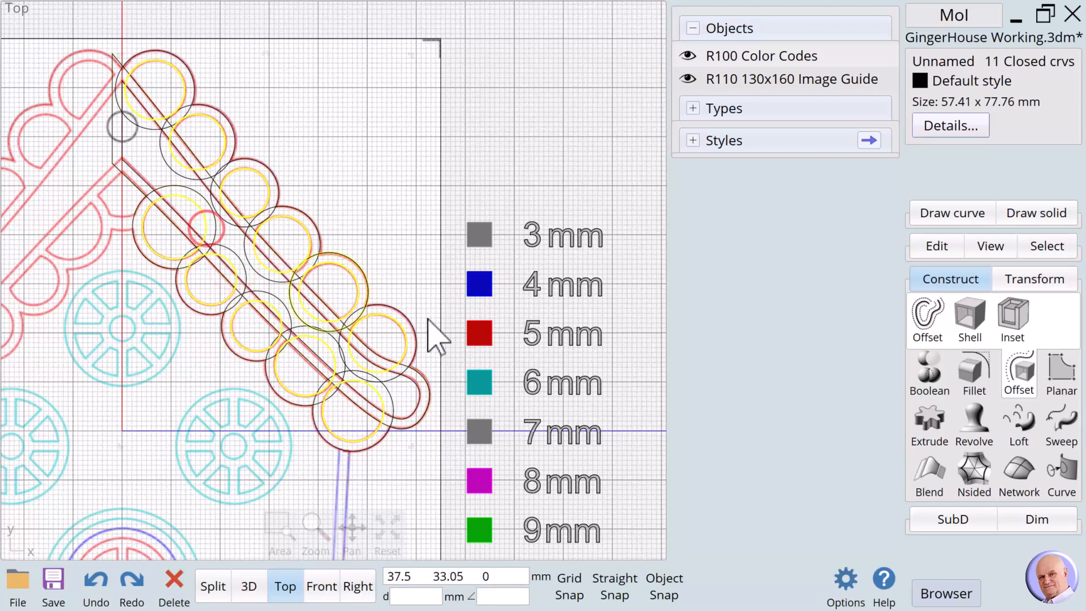
left_click(932, 378)
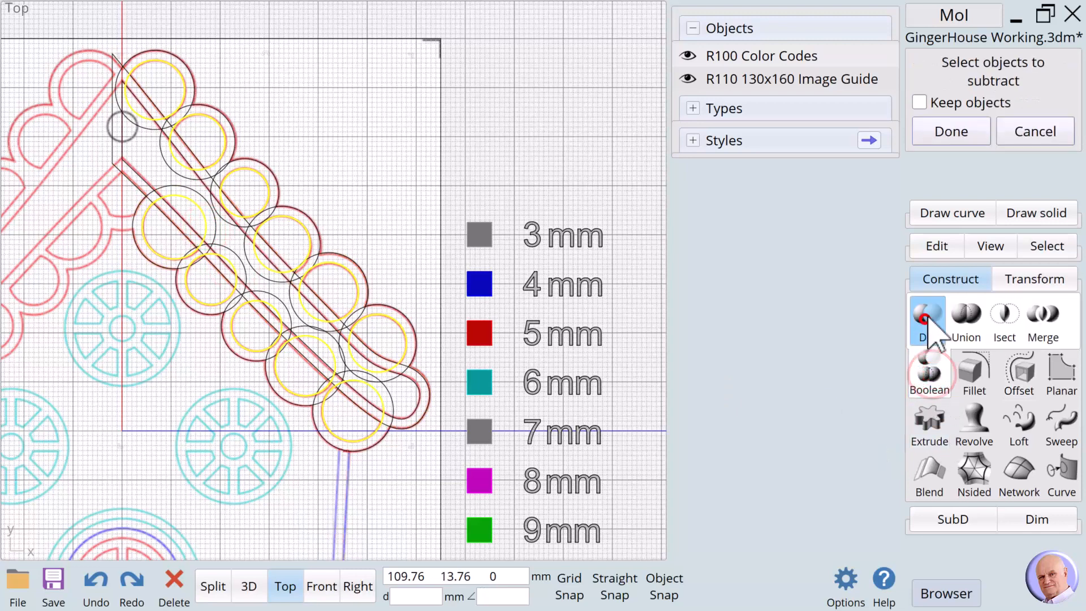
left_click(920, 102)
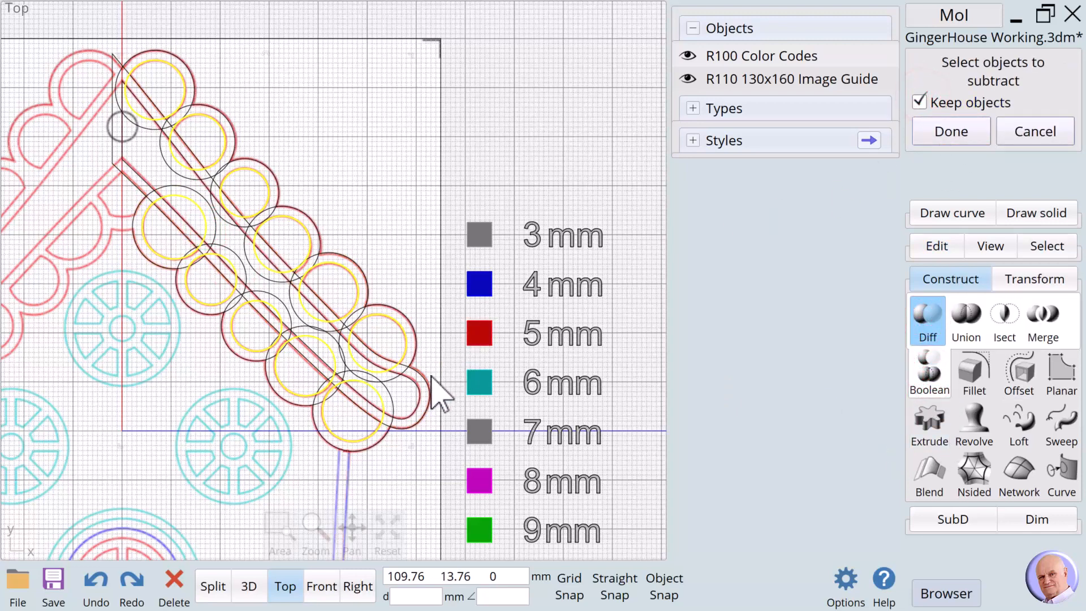
left_click(427, 384)
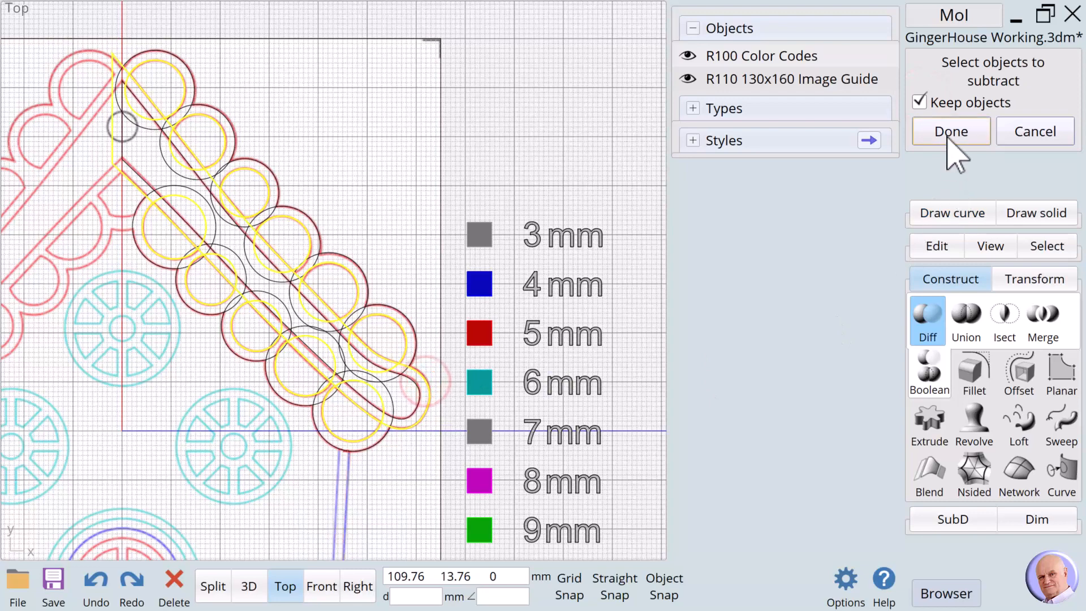
left_click(947, 131)
left_click(345, 150)
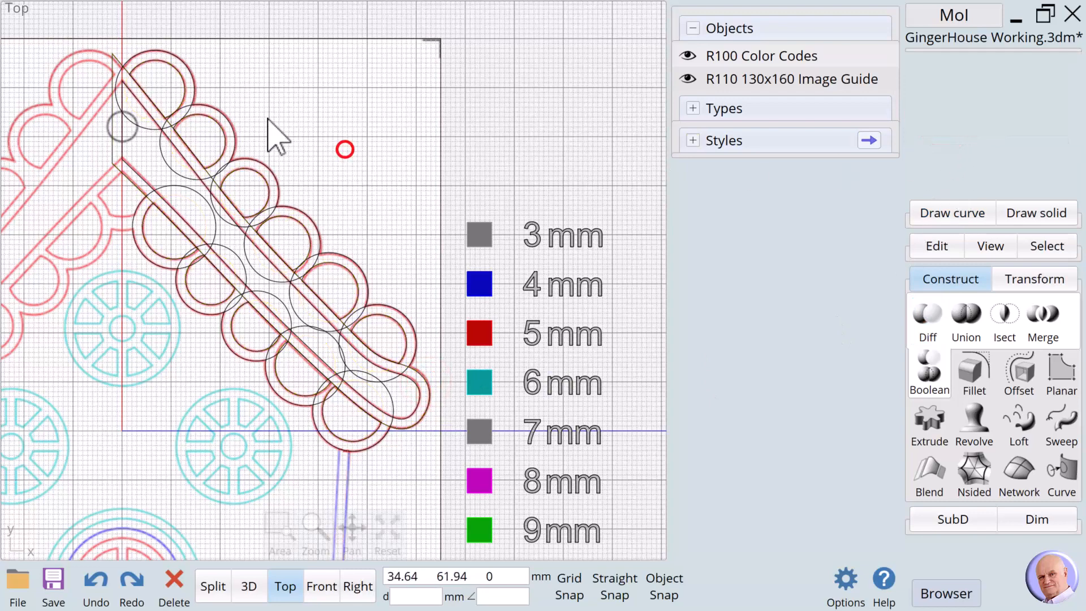
left_click(189, 113)
left_click(232, 101)
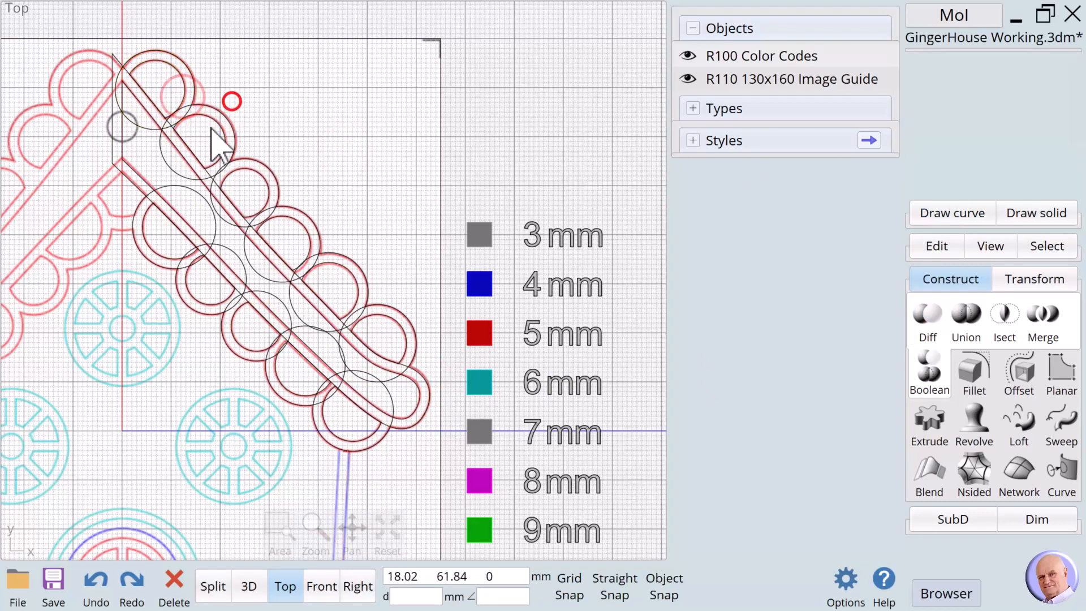
left_click(219, 125)
left_click(328, 133)
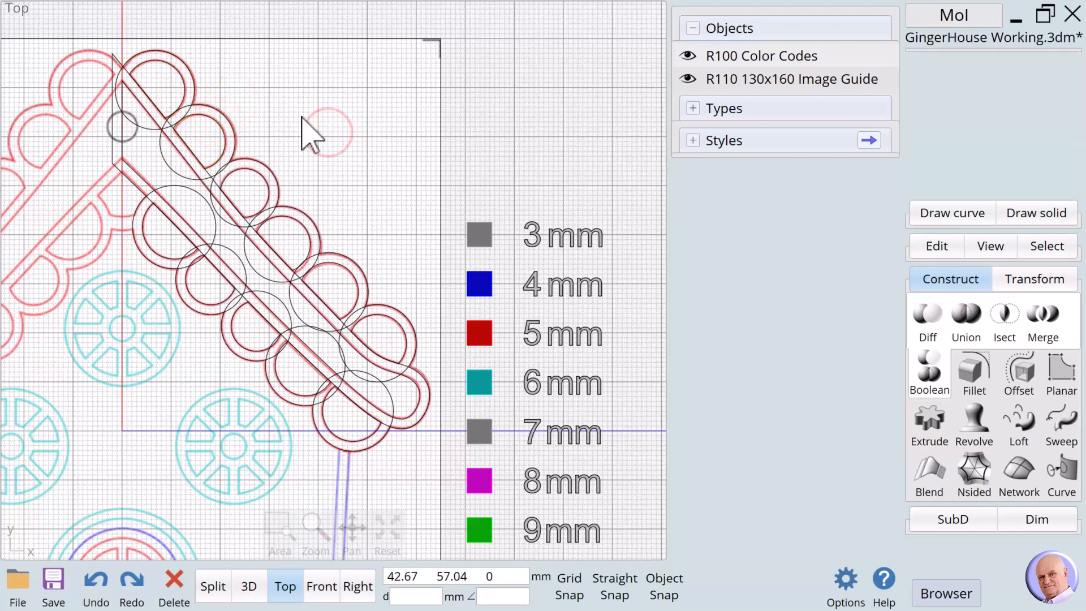
Union the eleven outer scallop circles with the beam's outward-offset outline into a single outer roof contour.
left_click(220, 165)
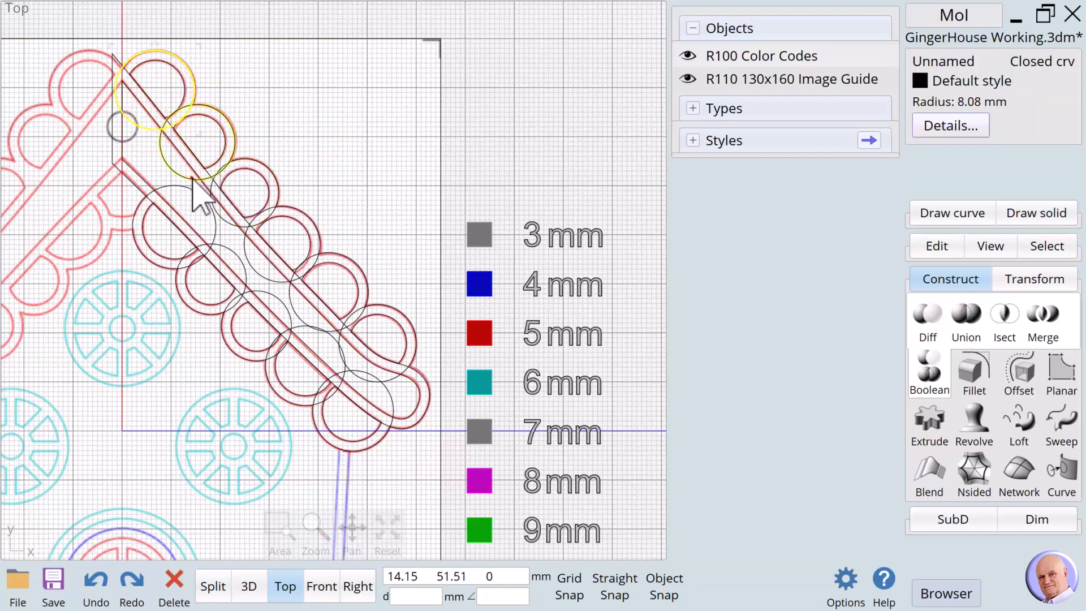
left_click(214, 209)
left_click(247, 261)
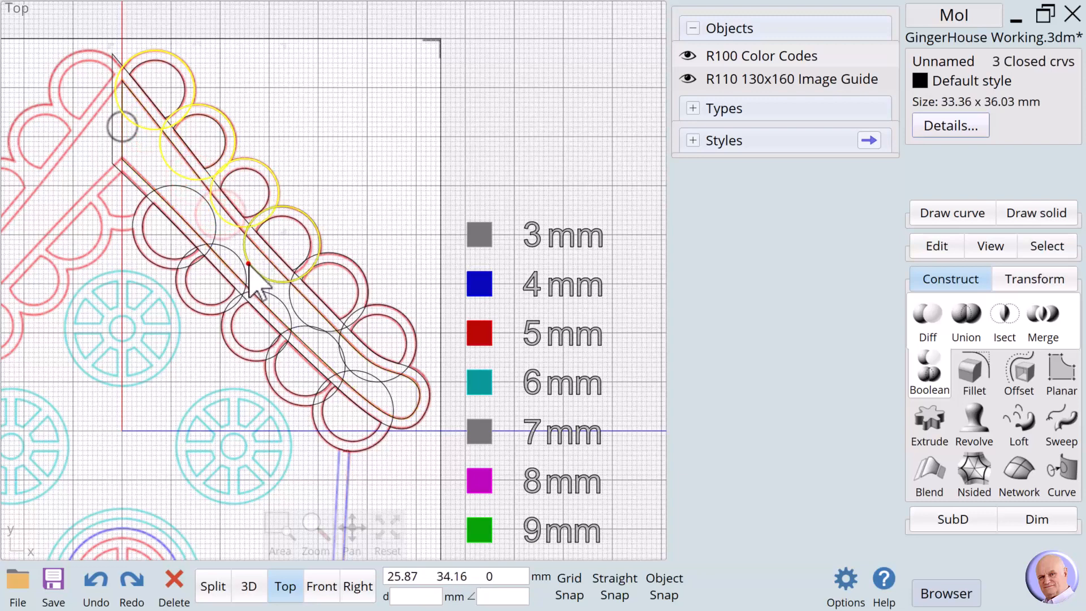
left_click(298, 315)
left_click(350, 372)
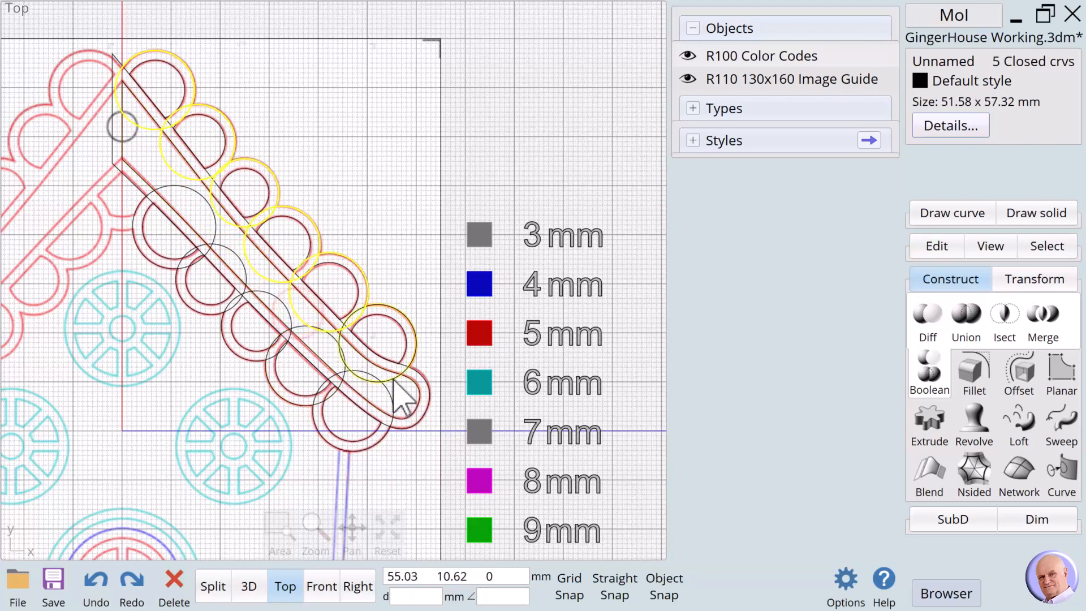
left_click(395, 380)
left_click(389, 399)
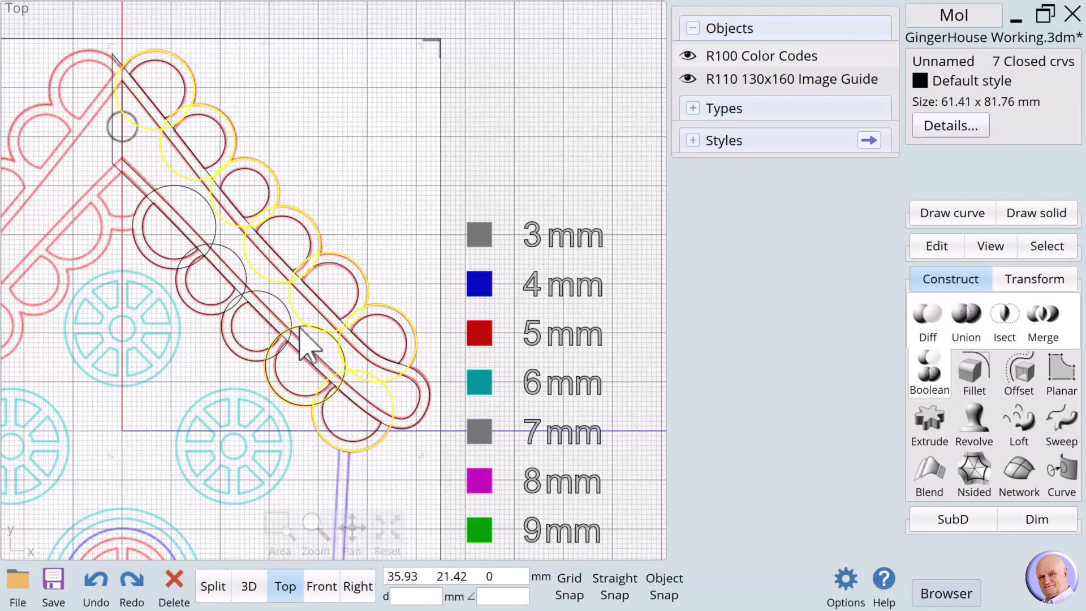
left_click(289, 321)
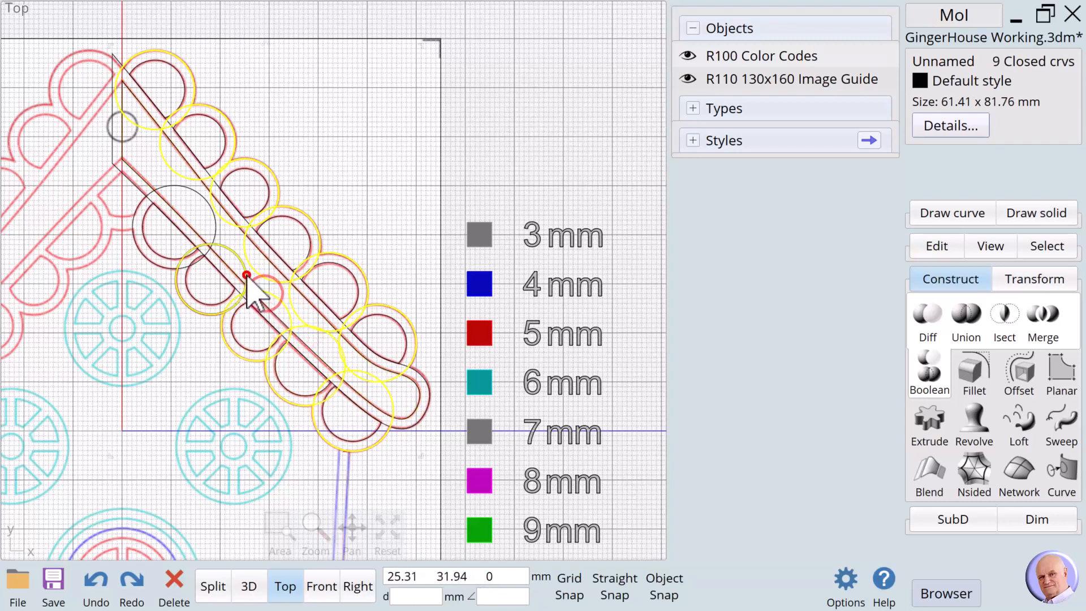
left_click(246, 277)
left_click(215, 229)
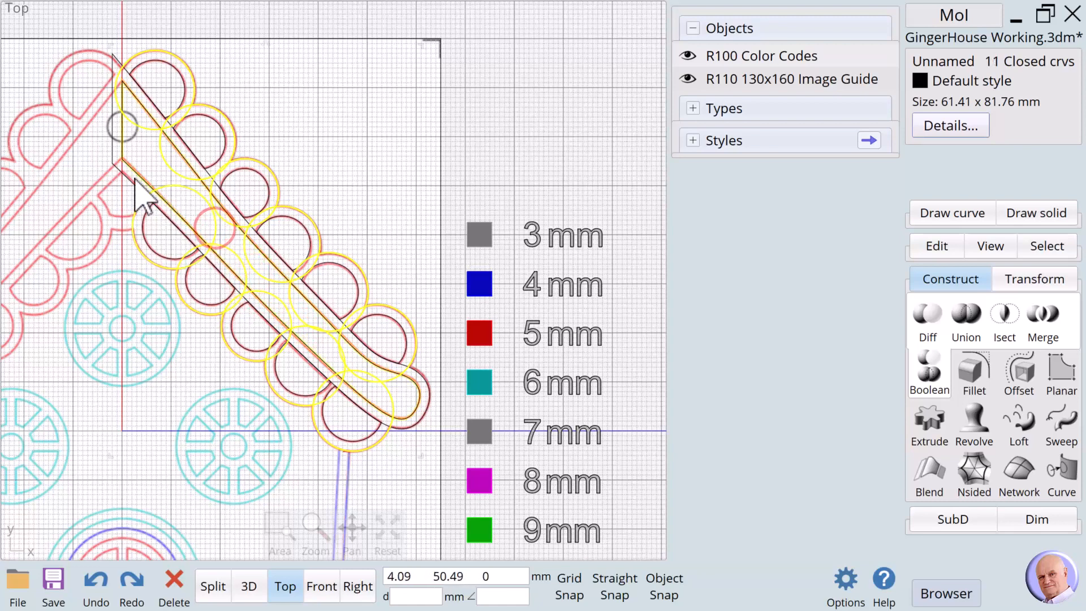
left_click(111, 157)
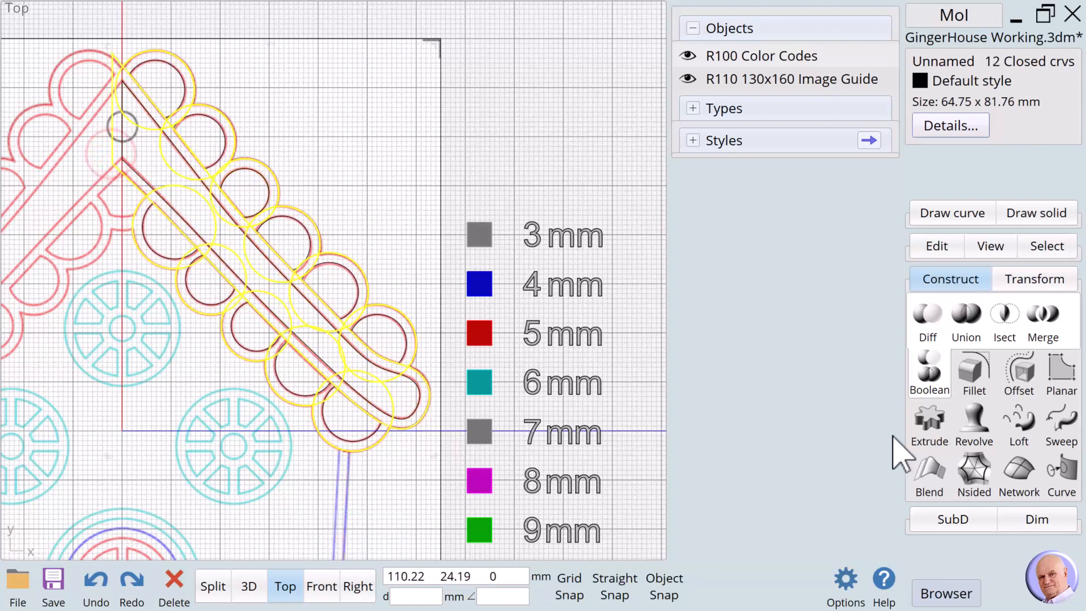
left_click(964, 321)
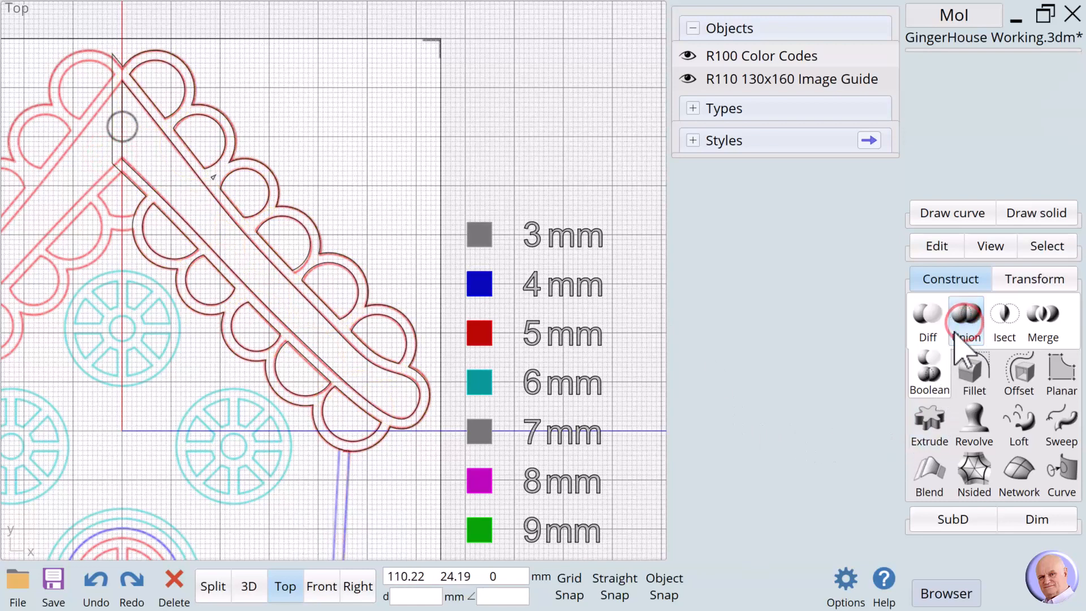
Examine the united outer contour and the inner beam outline by selecting each curve in turn.
scroll(335, 151, "down", 1)
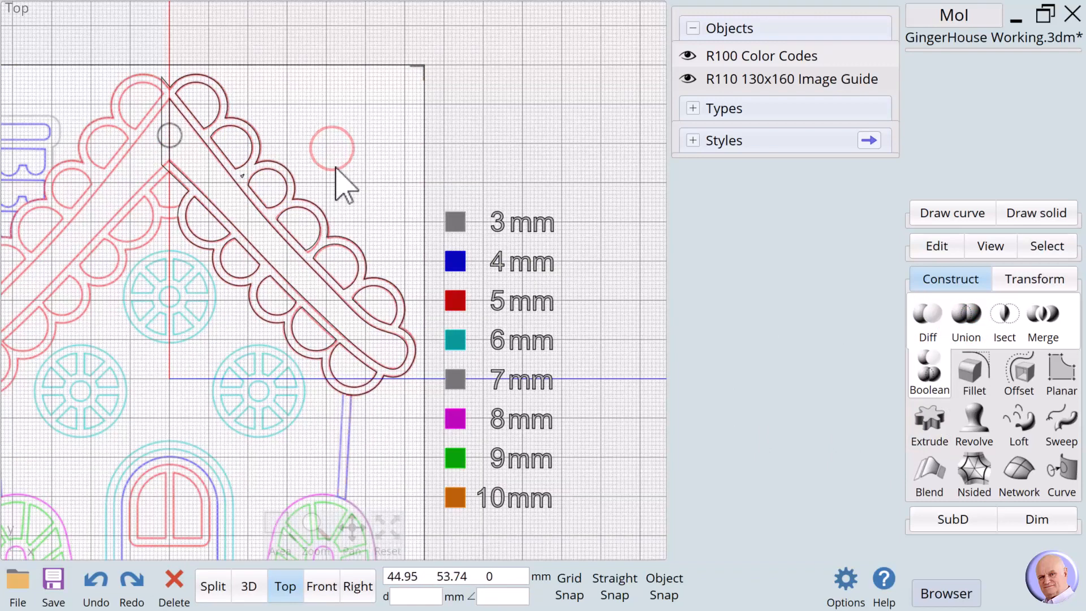
left_click(217, 78)
left_click(345, 160)
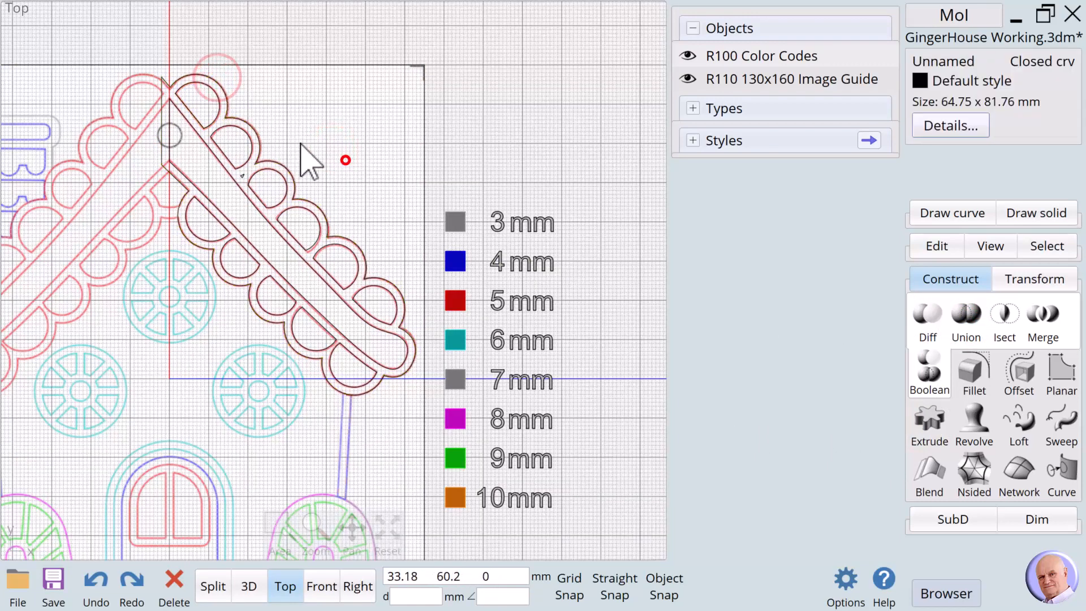
left_click(217, 113)
left_click(272, 104)
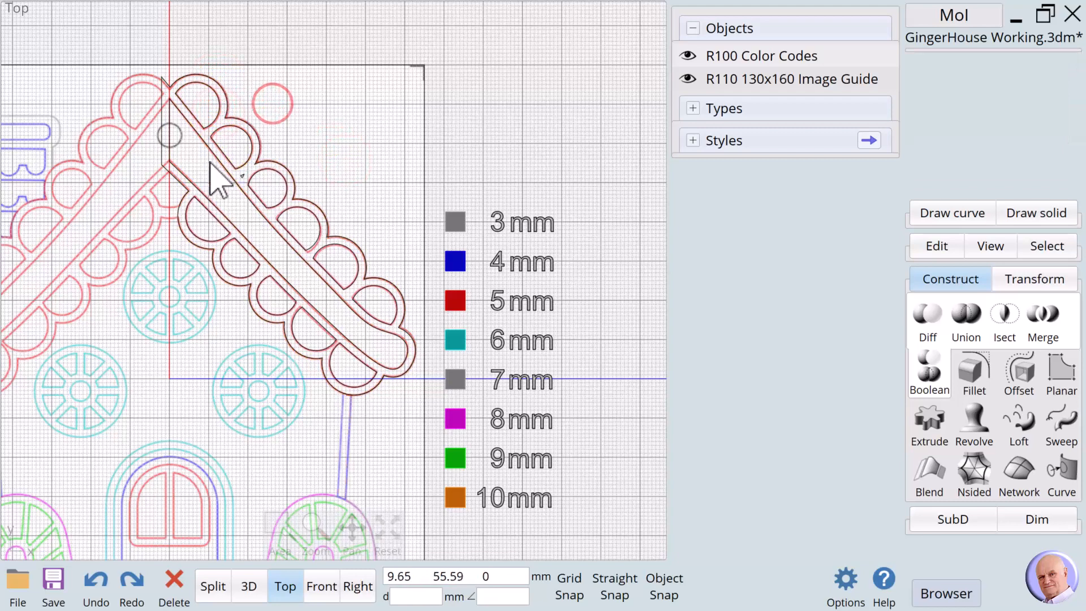
left_click(213, 161)
left_click(291, 116)
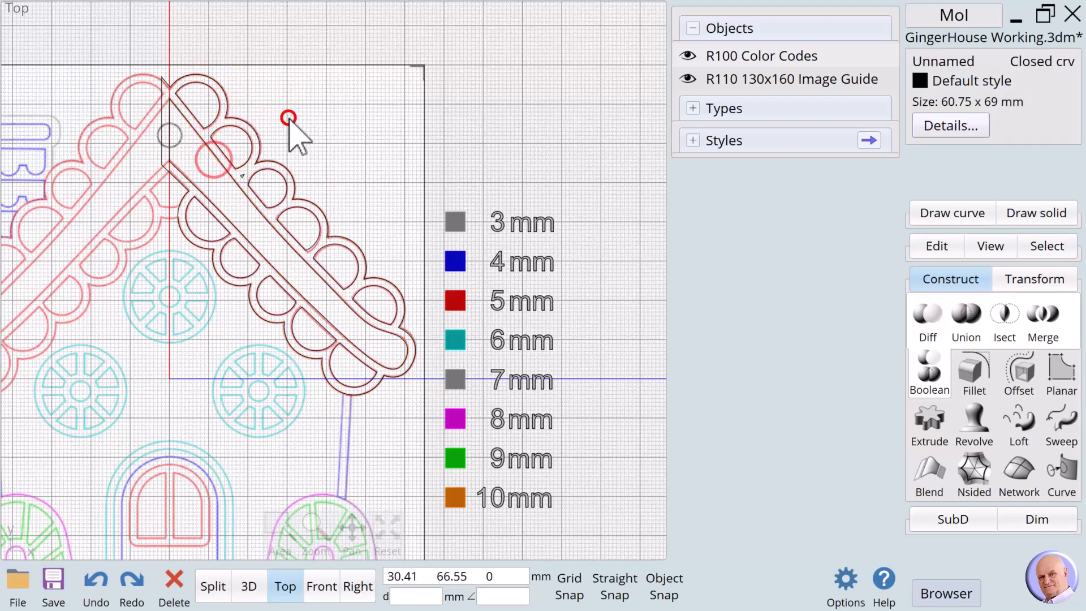
Draw a 5.6 x 48.4 mm three-point rectangle left of the vertical centre line over the beam's overhang, with grid and object snap enabled.
left_click(929, 218)
left_click(1016, 243)
left_click(1013, 248)
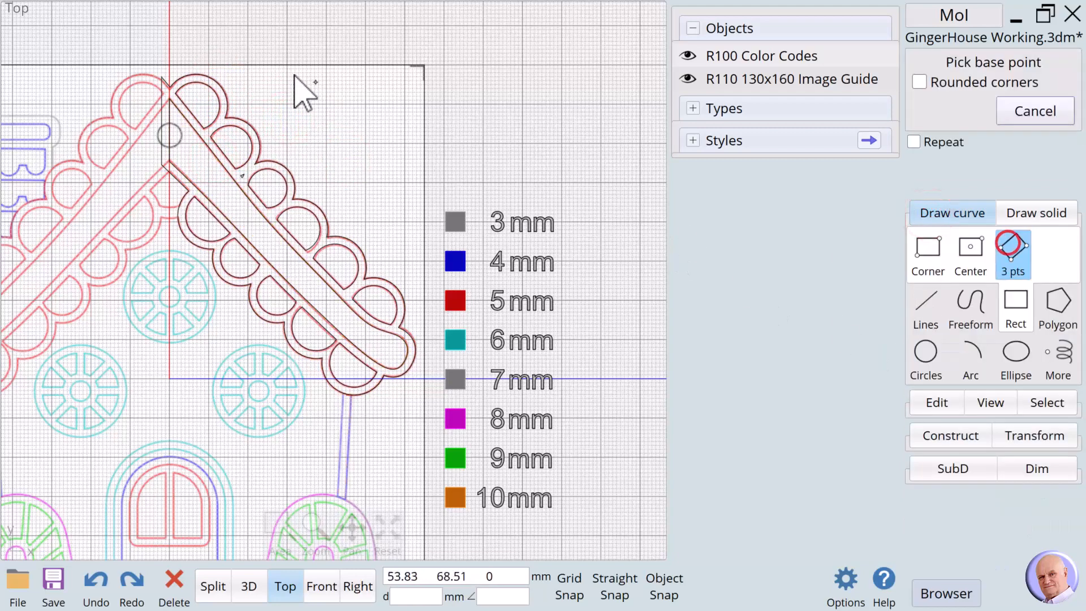
left_click(569, 586)
left_click(665, 587)
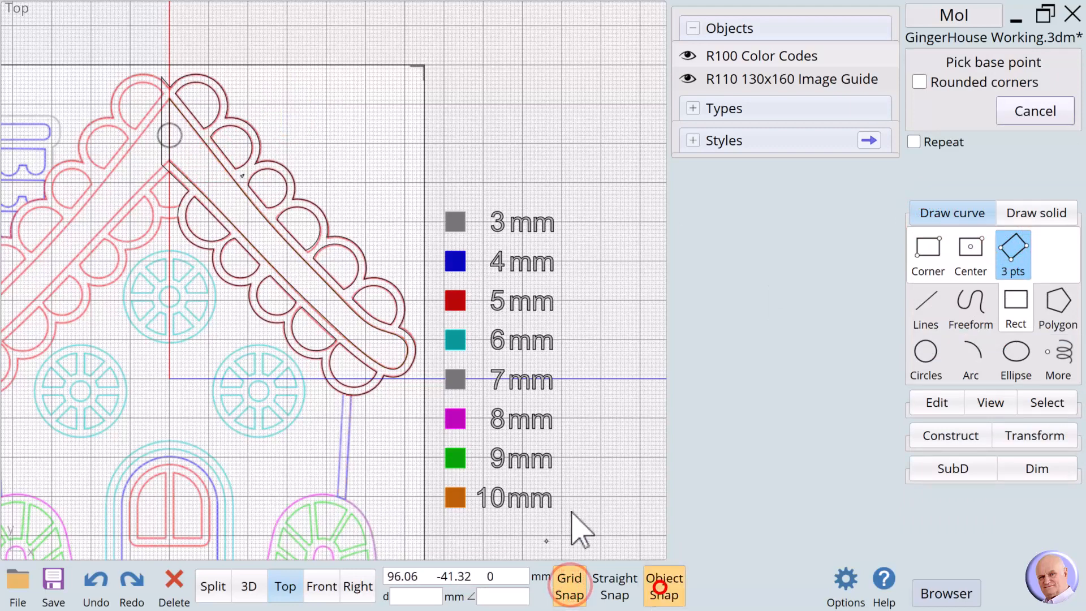
left_click(168, 55)
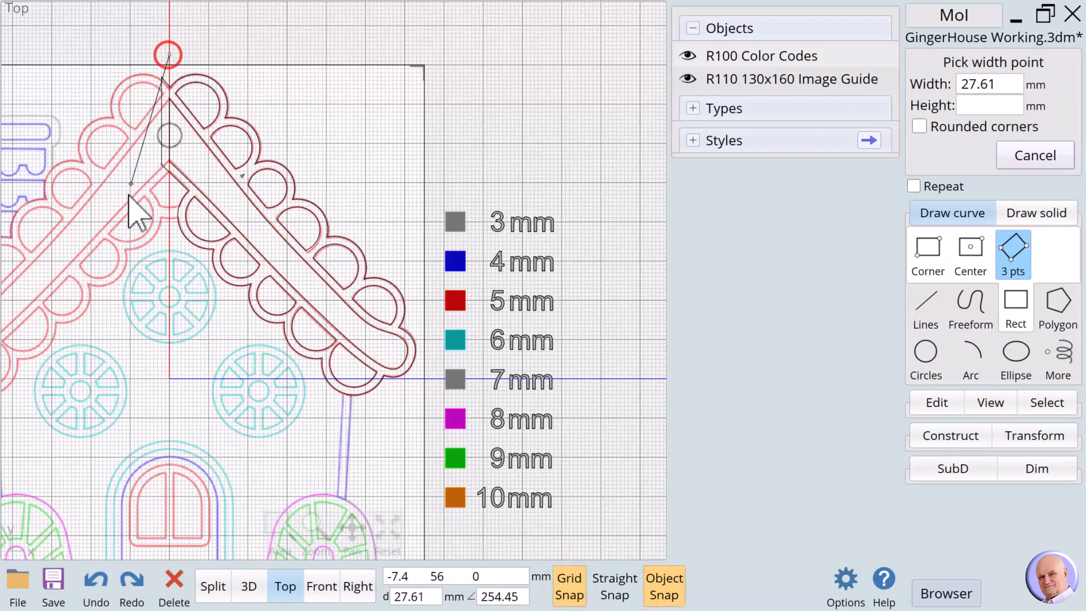
left_click(168, 245)
left_click(148, 243)
left_click(338, 106)
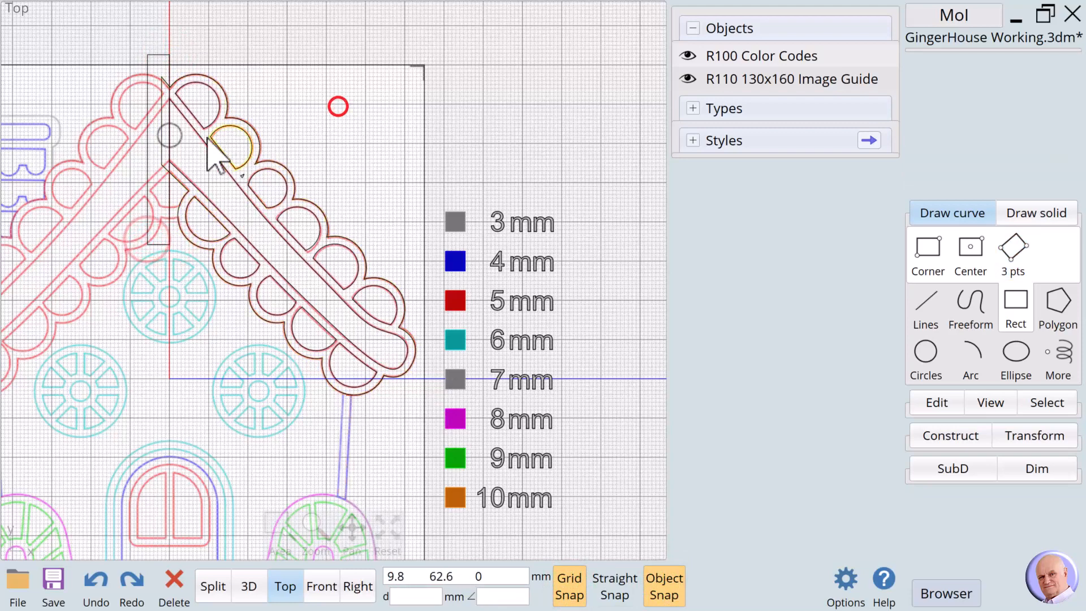
Subtract the rectangle from the roof beam's outer contour with a Boolean difference, keeping the cutting object.
left_click(160, 151)
left_click(945, 428)
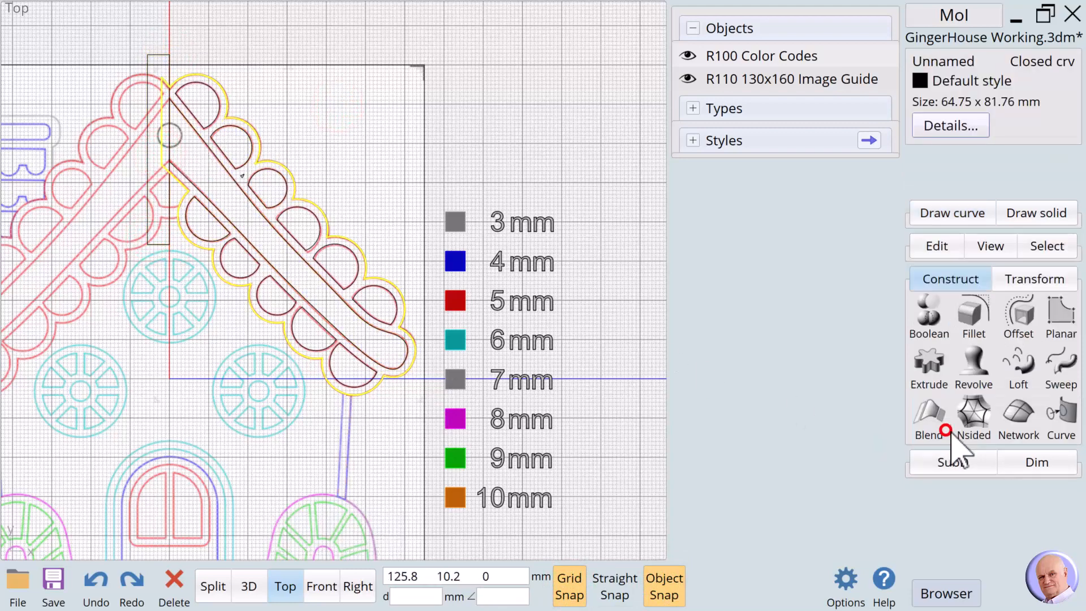
left_click(929, 339)
left_click(928, 315)
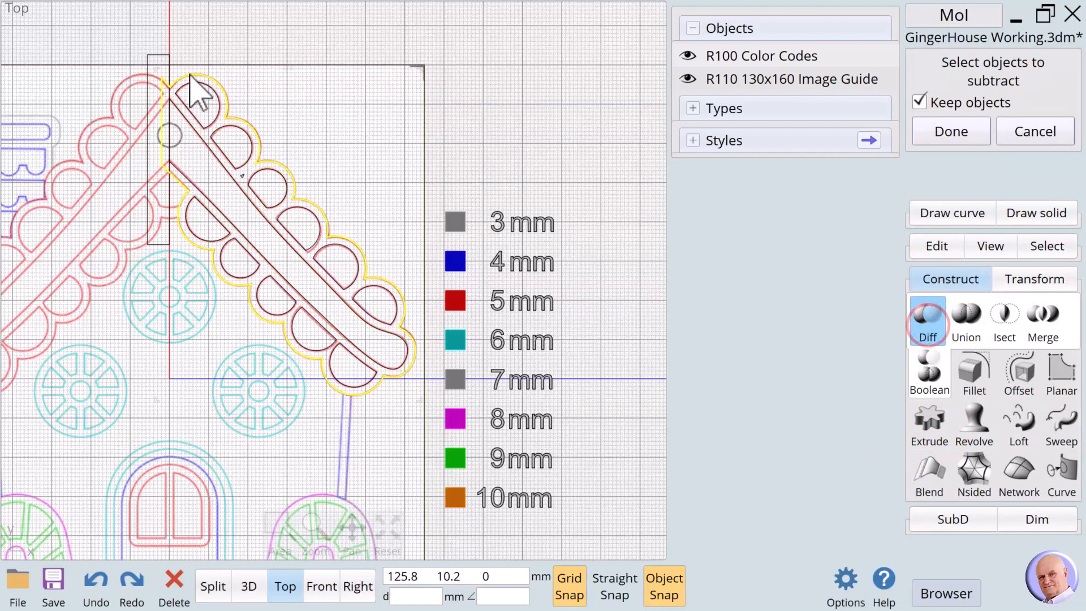
left_click(933, 129)
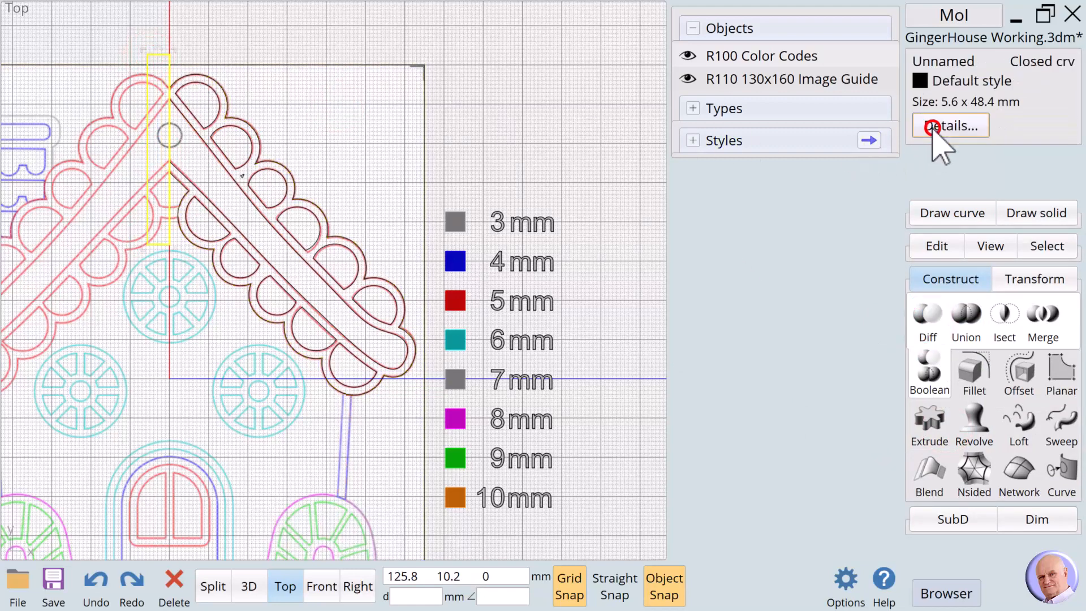
Delete the leftover cutting rectangle at the roof peak, leaving the image guide frame out of the selection.
left_click(322, 68)
left_click(199, 31)
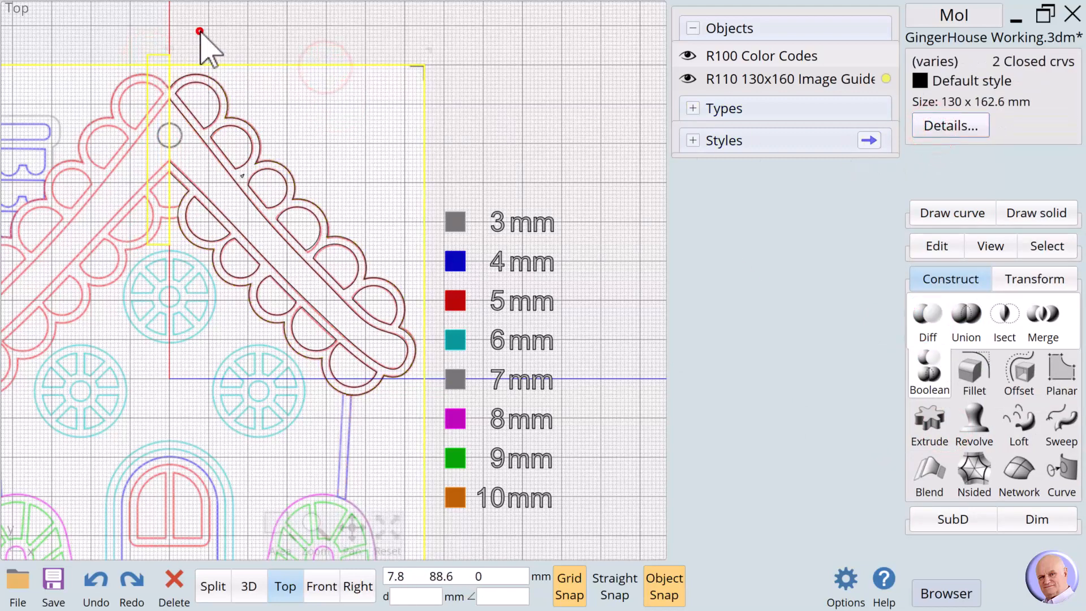
left_click(153, 53)
key("Delete")
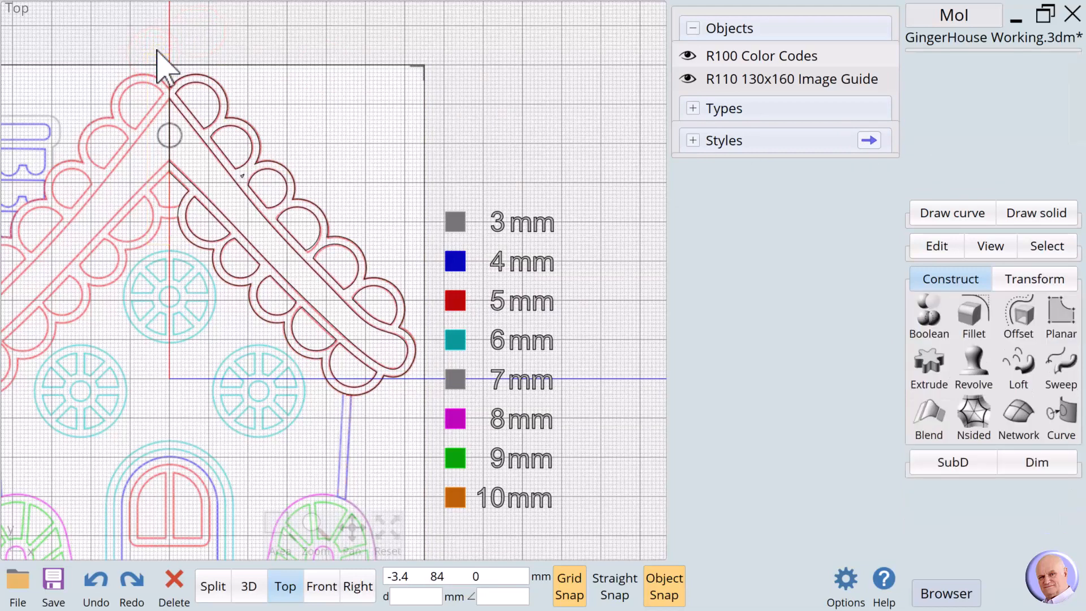
left_click(214, 75)
scroll(453, 237, "down", 3)
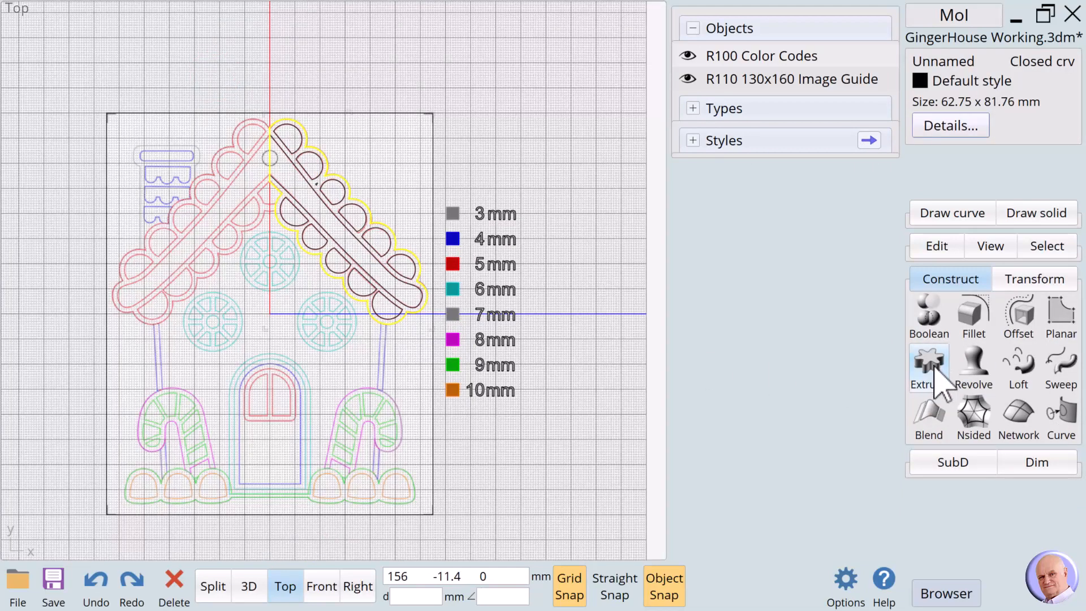
left_click(1013, 279)
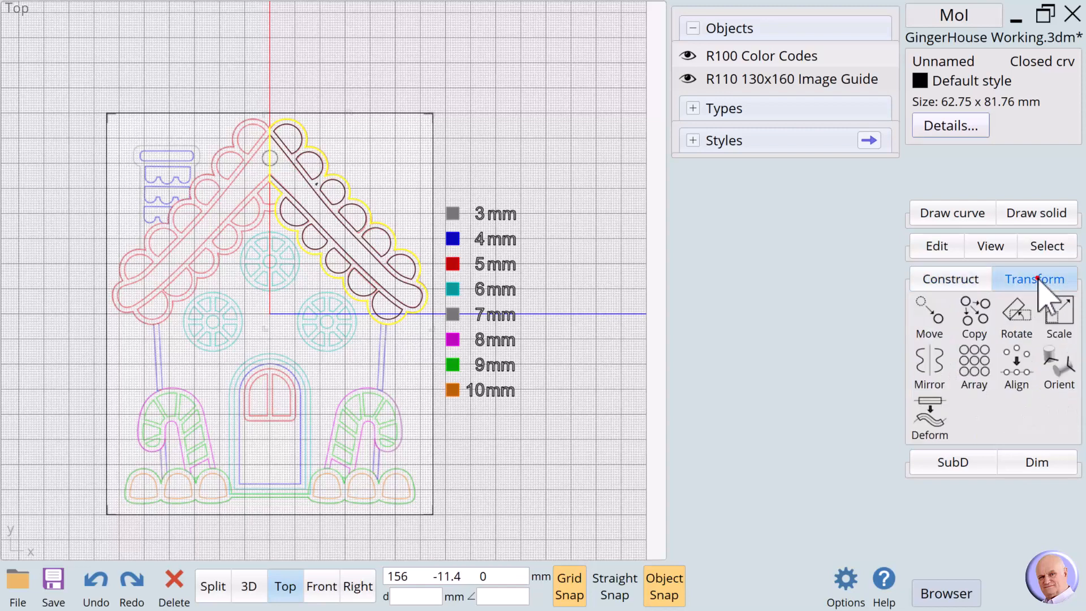
left_click(928, 361)
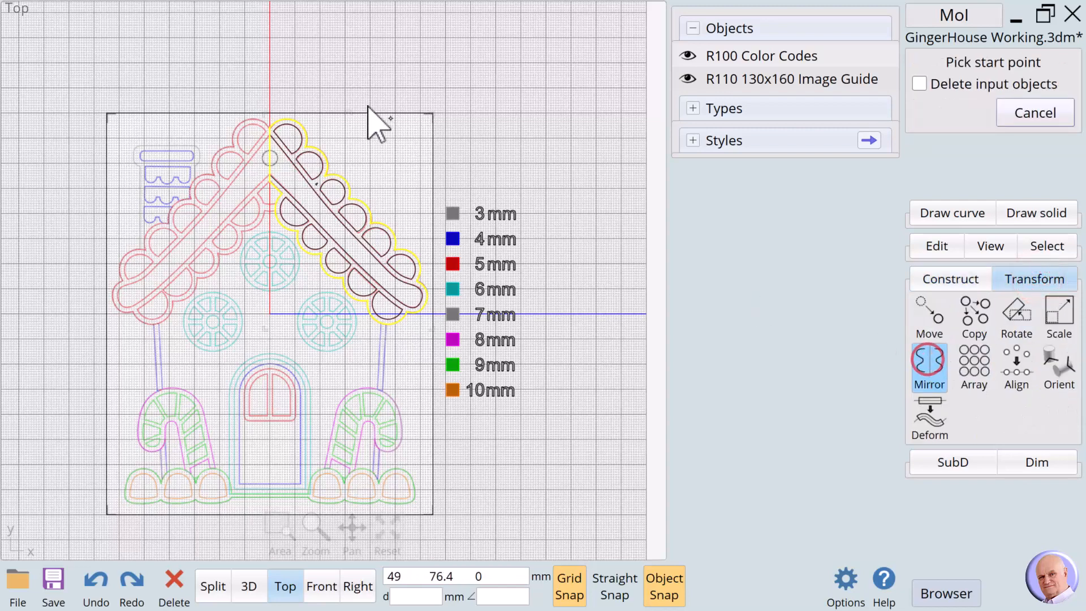
left_click(270, 89)
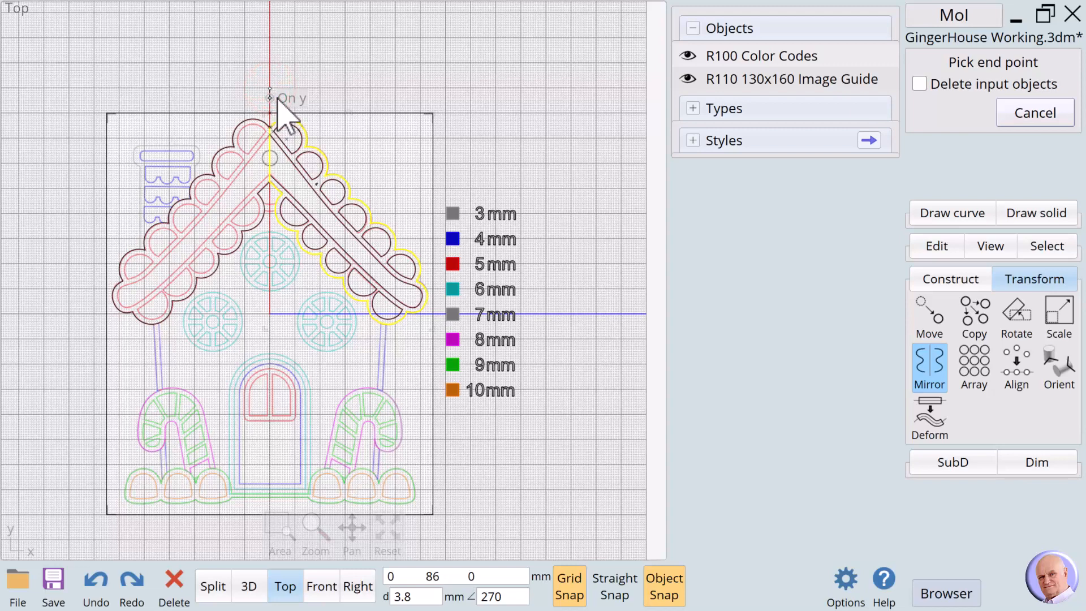
left_click(1032, 114)
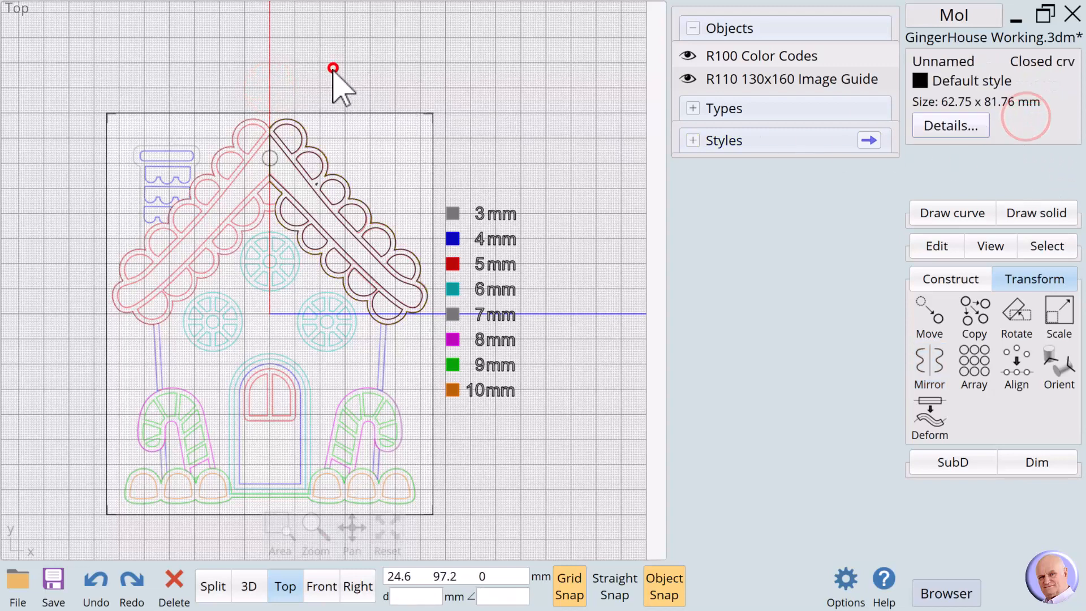
Mirror all of the right roof half's contours and cutouts across the vertical centre line, keeping the originals.
left_click_drag(259, 71, 442, 348)
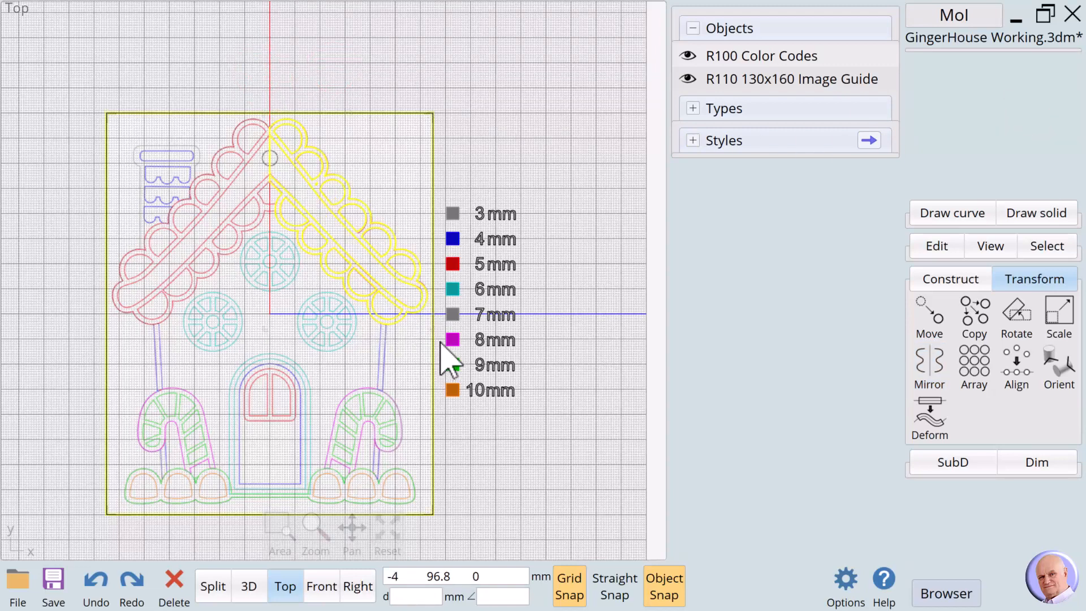
left_click(928, 363)
left_click(269, 74)
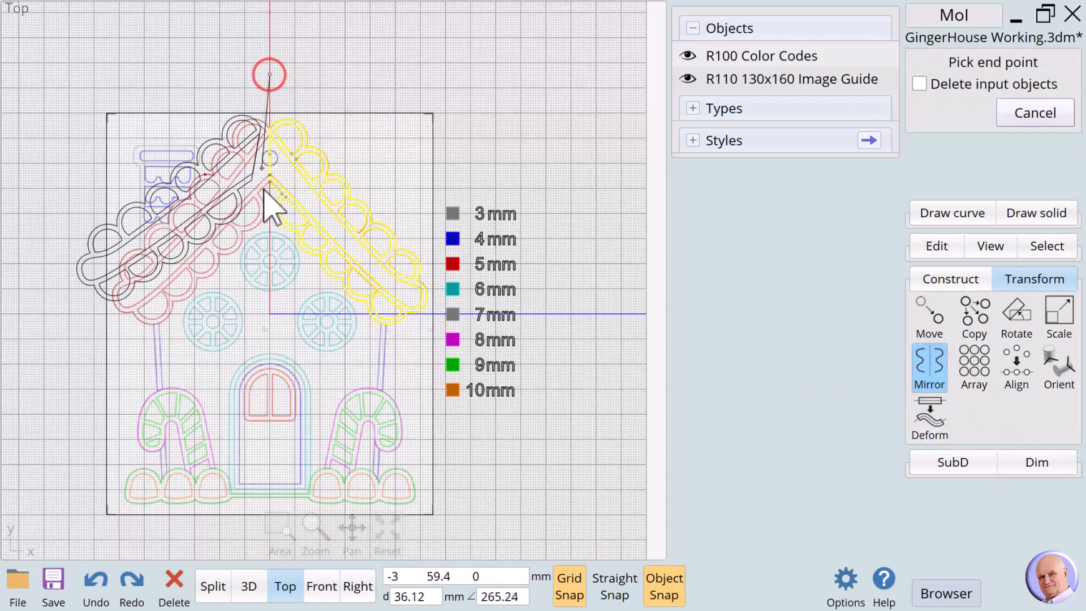
left_click(270, 227)
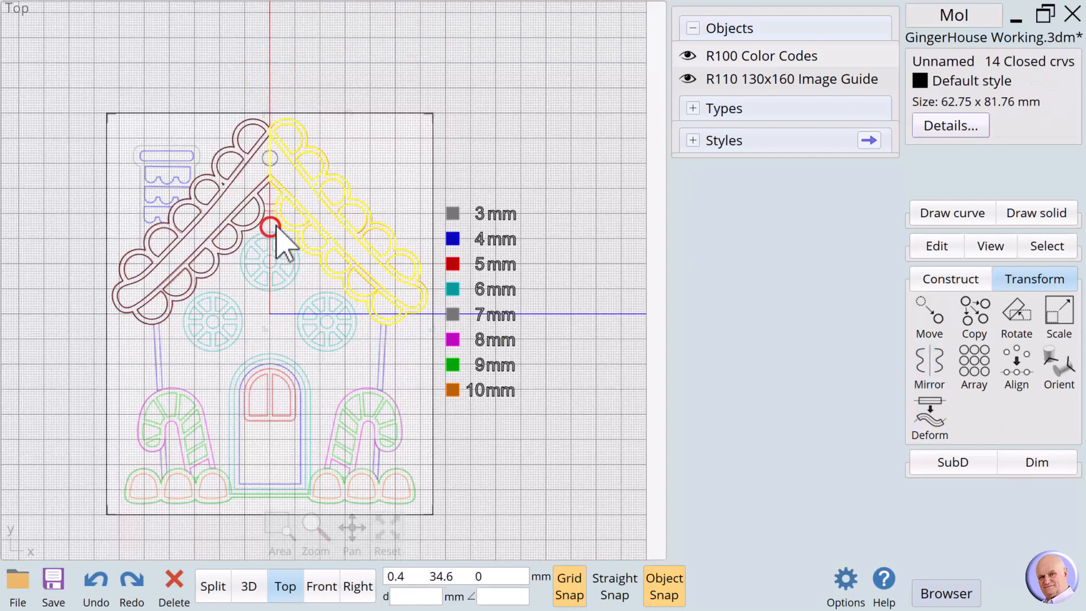
left_click(366, 129)
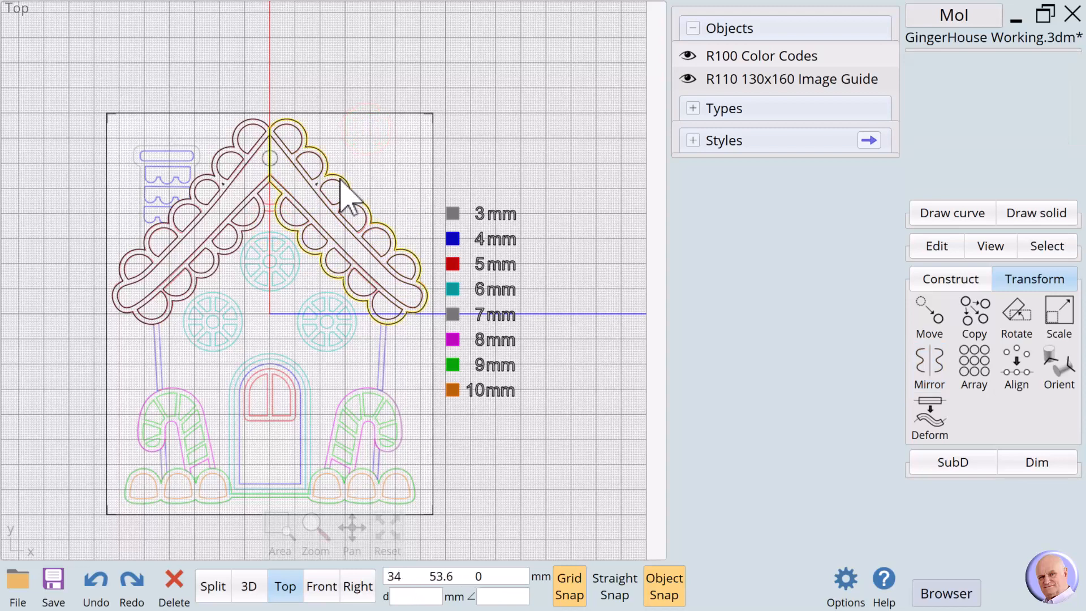
Unite the left and right inner beam outlines with a Boolean union and check the joined curve.
left_click(276, 177)
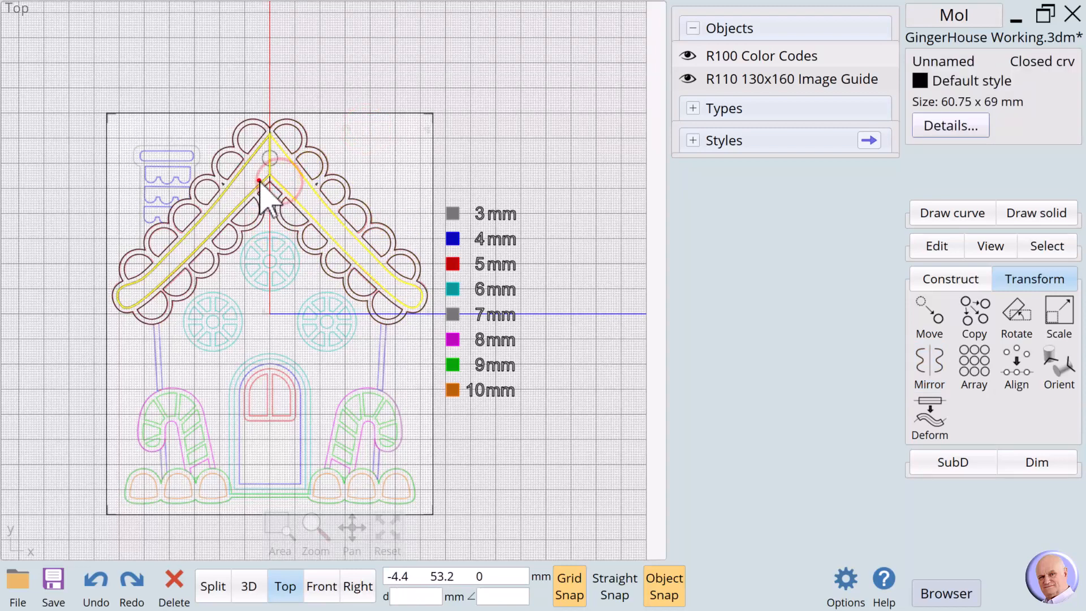
left_click(258, 180)
left_click(934, 280)
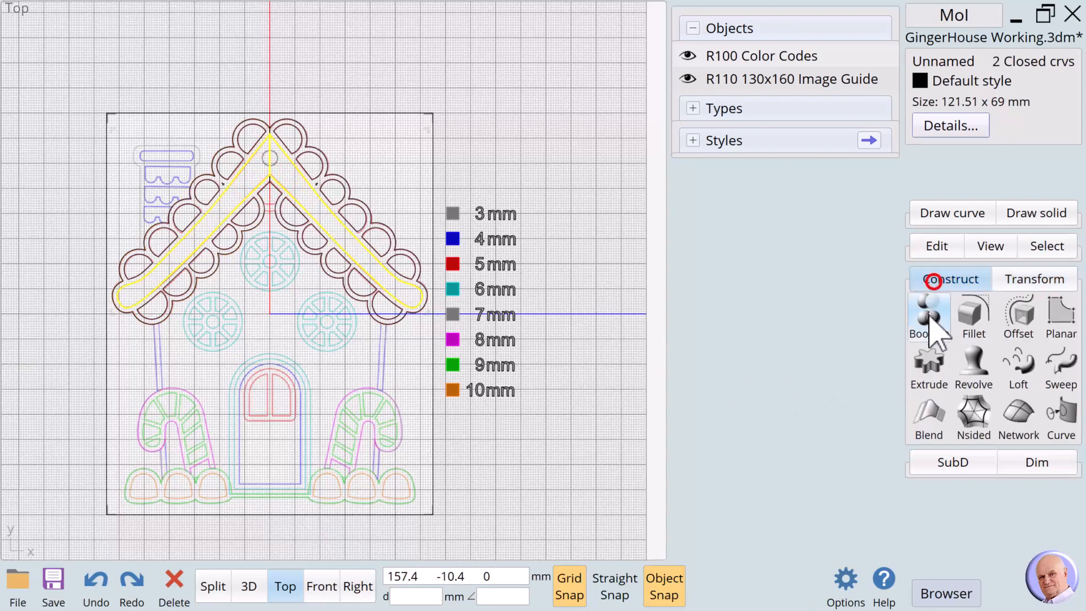
left_click(926, 320)
left_click(966, 315)
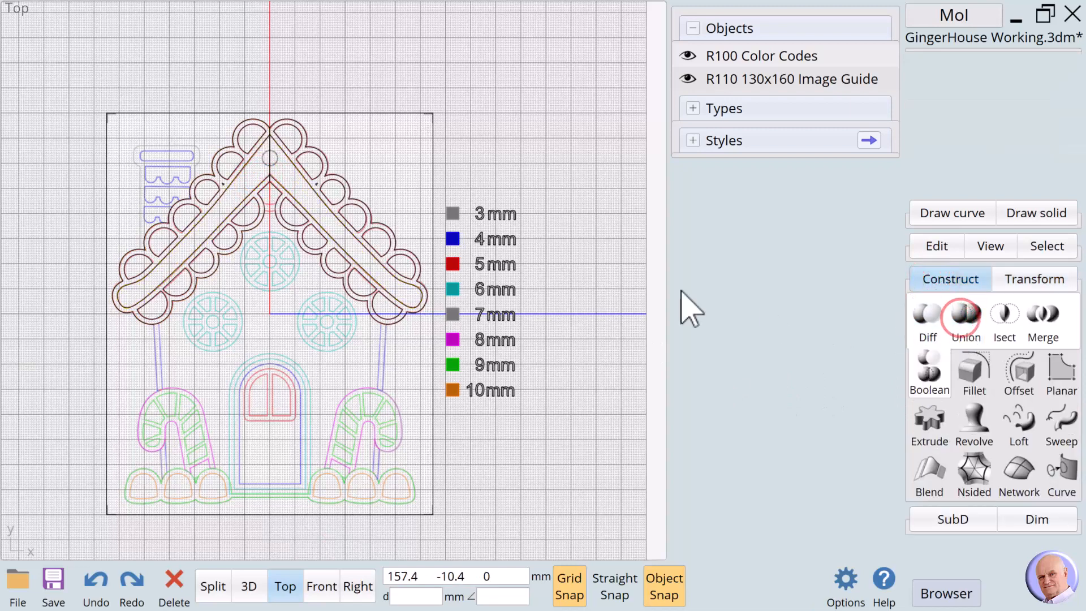
left_click(340, 142)
left_click(303, 177)
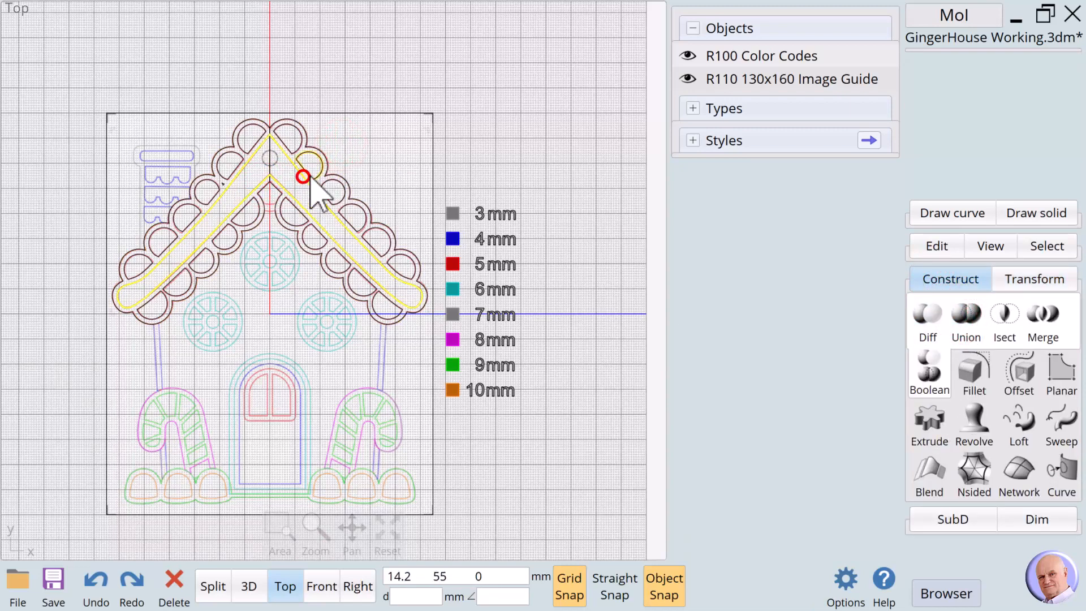
Unite the two scalloped outer roof contours with a Boolean union, and check the outer and inner outlines by selecting each.
left_click(303, 121)
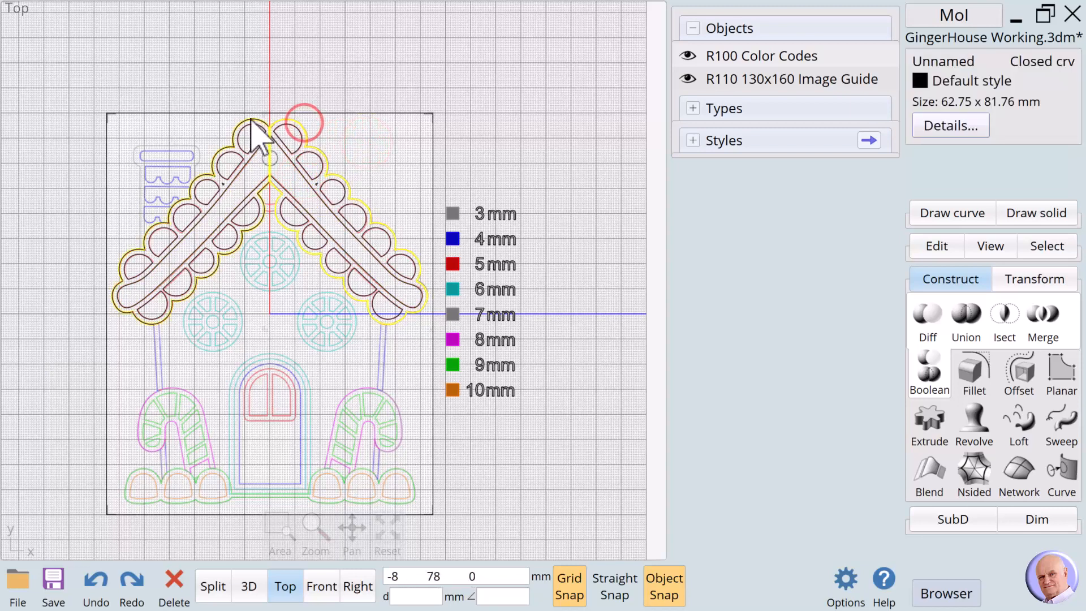
left_click(250, 118)
left_click(965, 314)
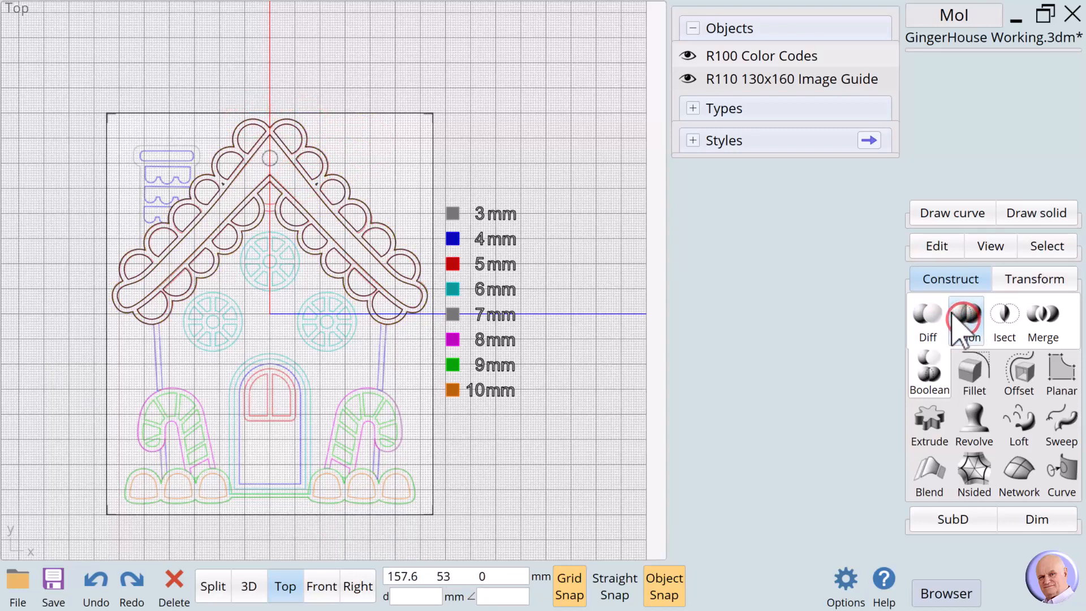
left_click(307, 138)
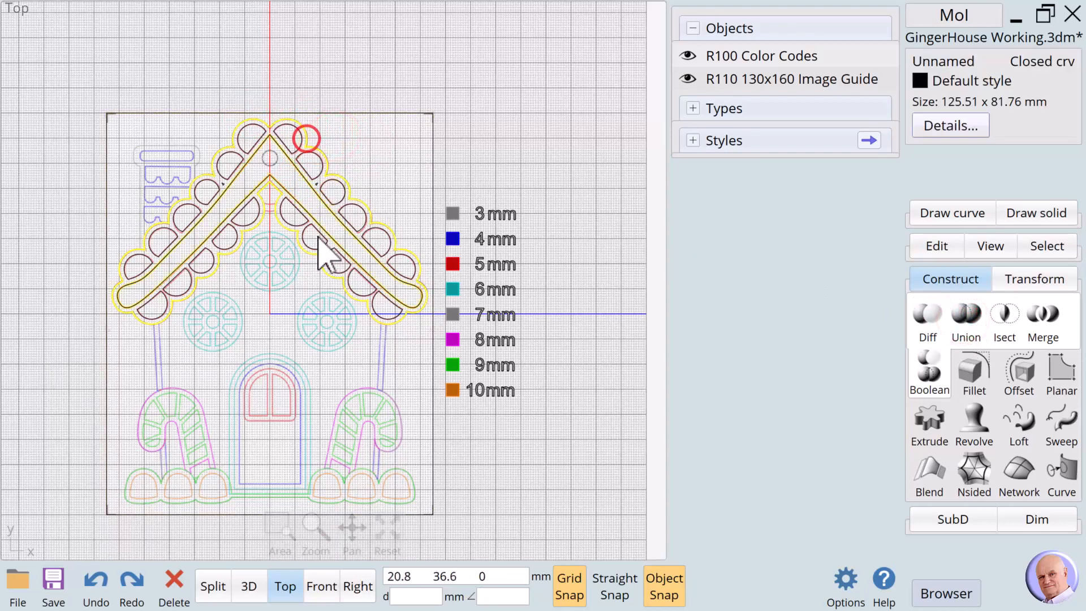
left_click(259, 262)
left_click(297, 205)
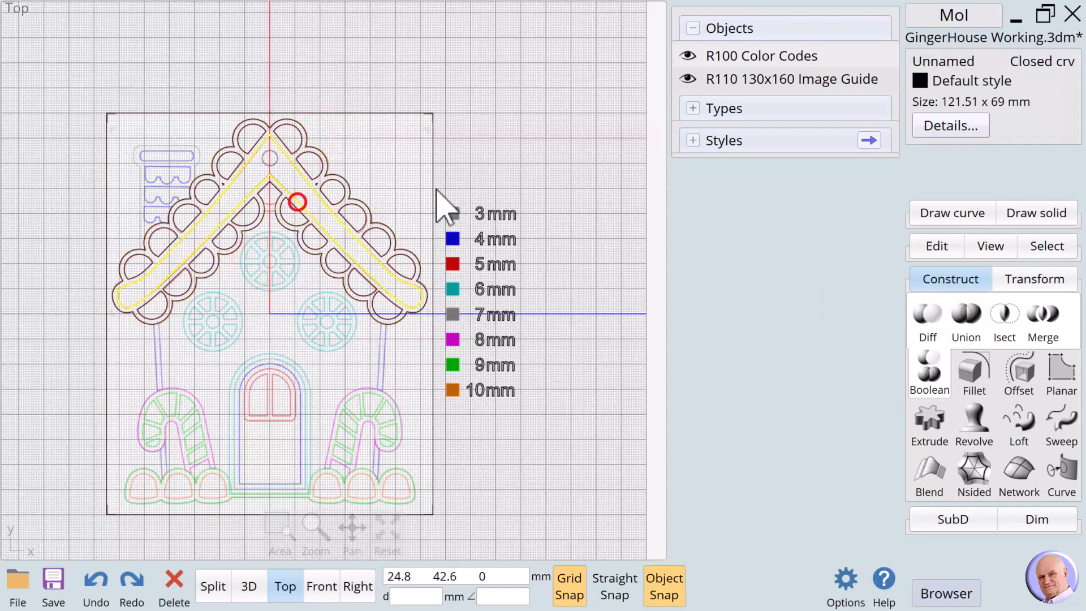
left_click(280, 275)
Draw a centre rectangle about 6.4 mm wide and 2 mm high on the vertical centre line, bridging the gap between the innermost lower scallops.
scroll(281, 207, "up", 6)
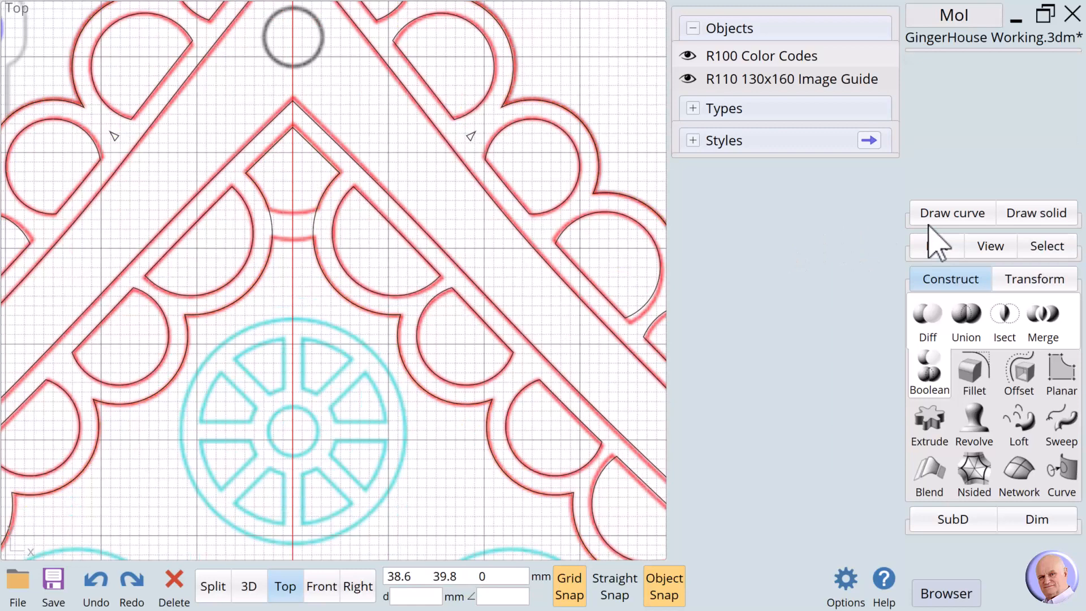
left_click(934, 213)
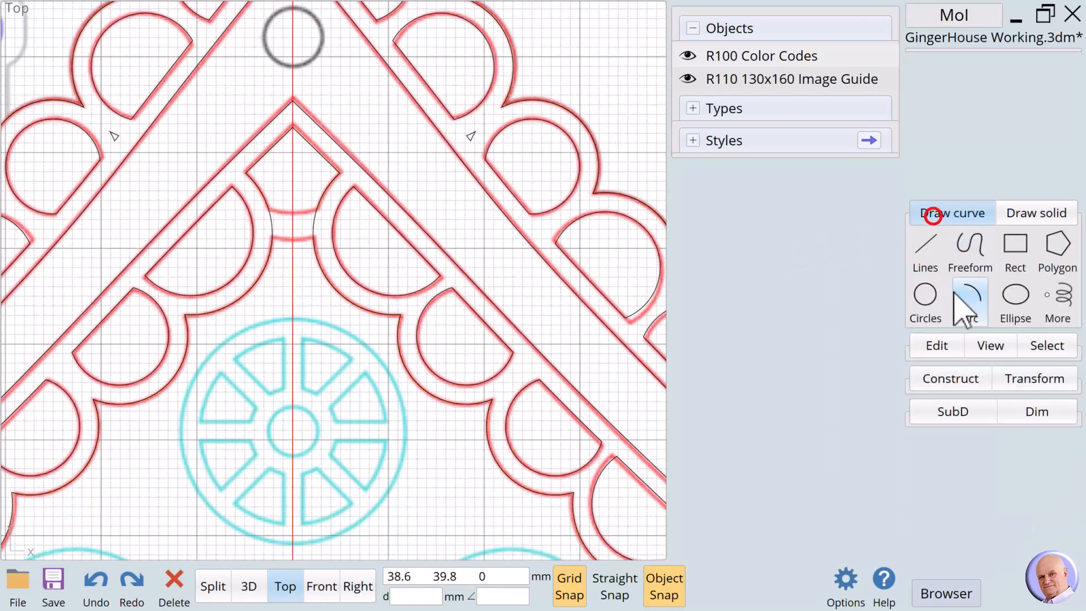
left_click(1013, 243)
left_click(971, 249)
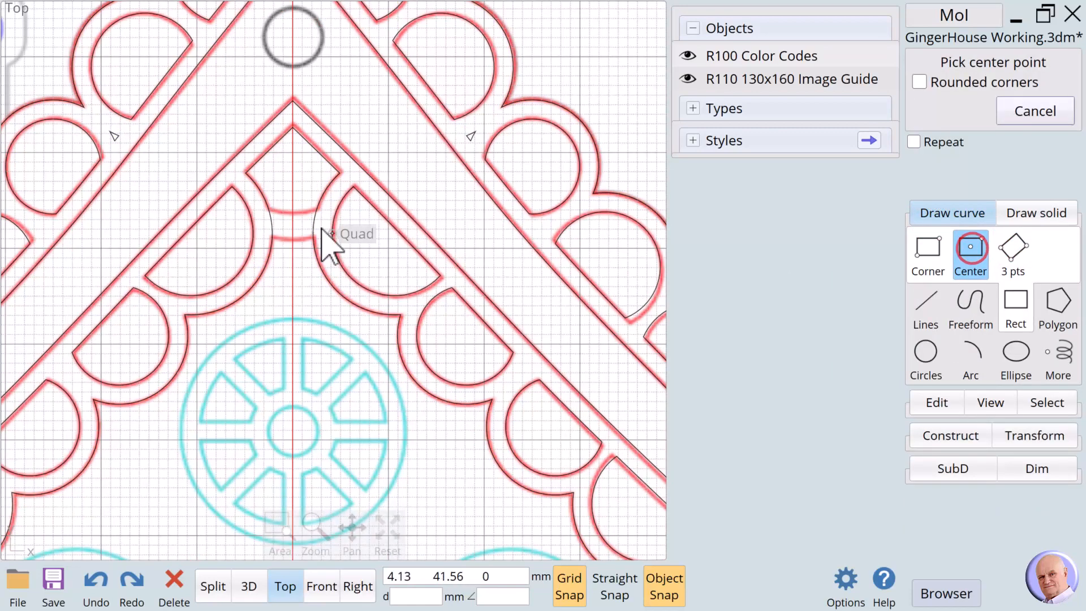
left_click(292, 225)
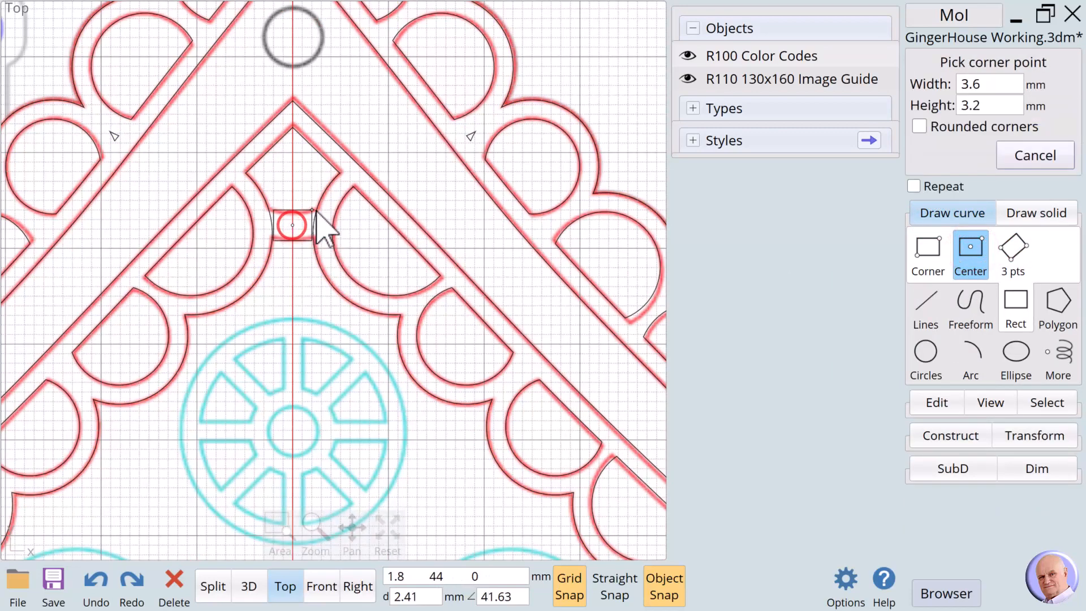
double_click(977, 106)
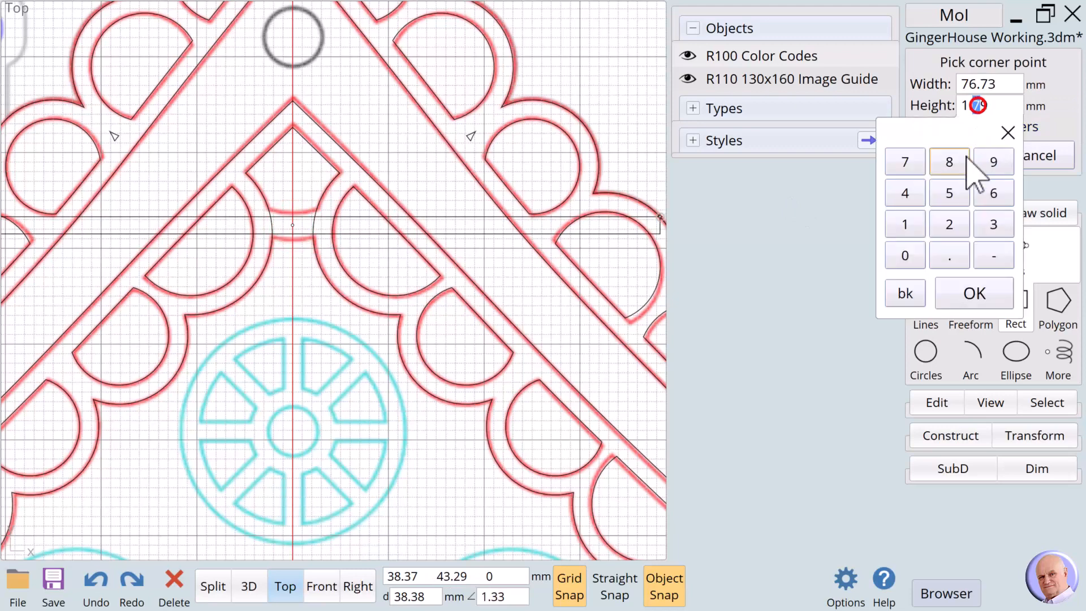
left_click(949, 225)
left_click(974, 293)
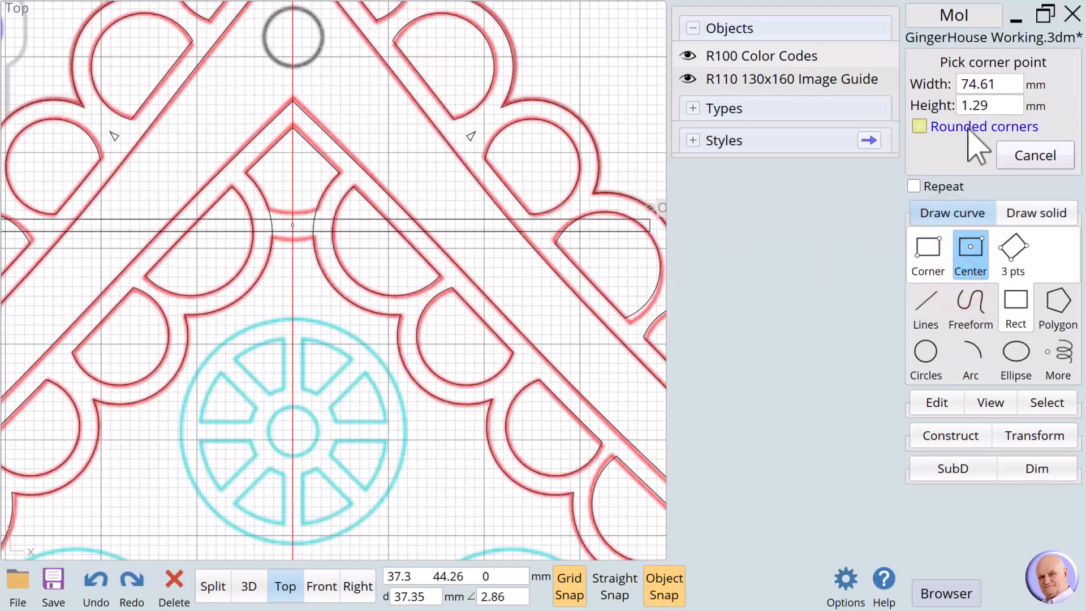
double_click(985, 106)
left_click(941, 223)
left_click(956, 286)
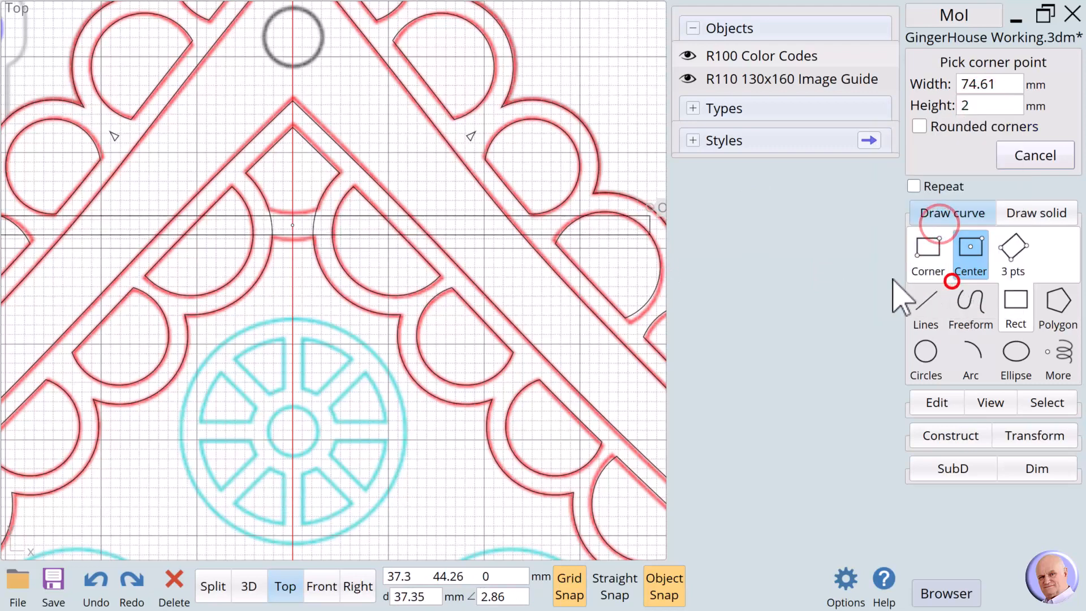
left_click(323, 232)
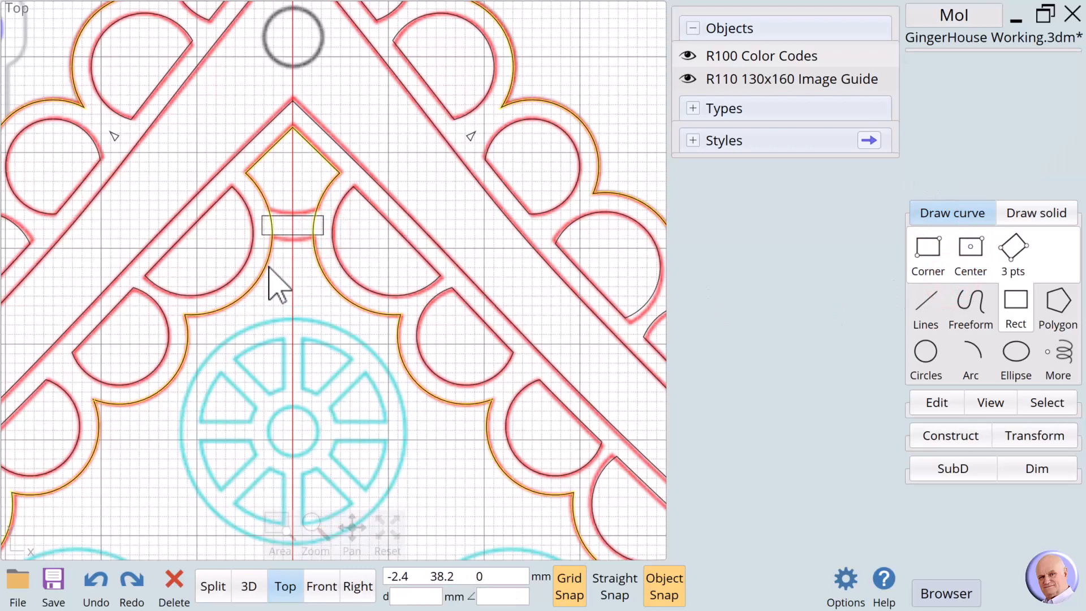
Add a control point at the middle of both the upper and lower edges of the small bridging rectangle.
left_click(285, 219)
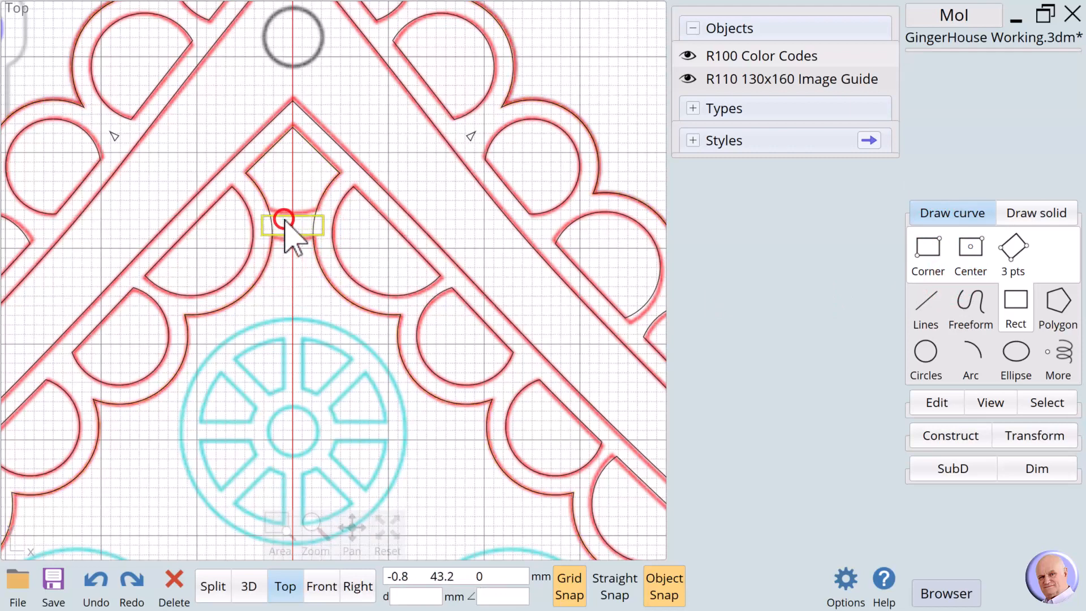
left_click(923, 396)
left_click(983, 329)
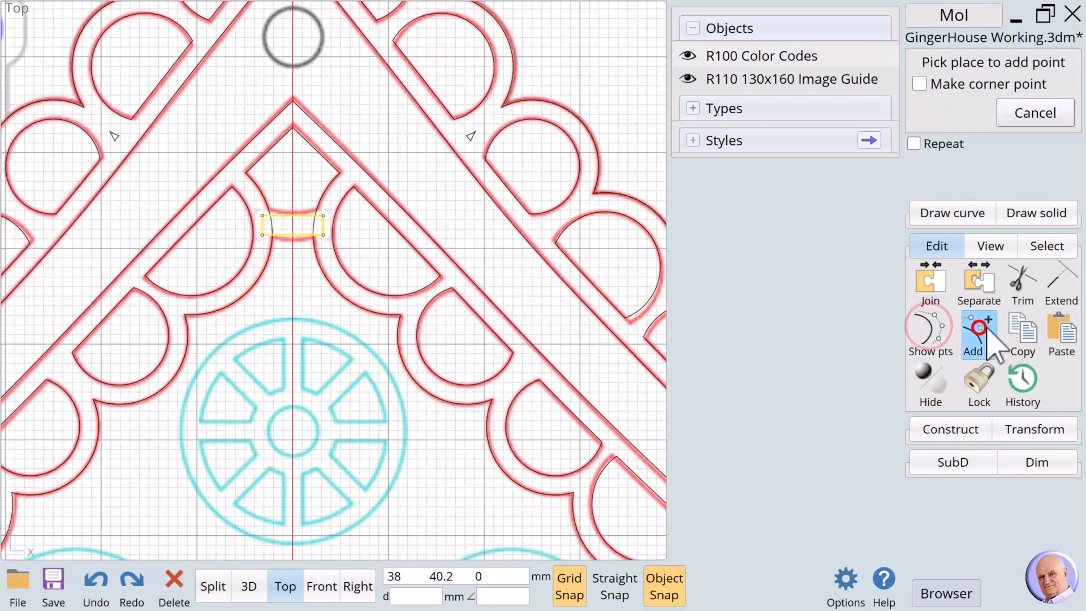
left_click(296, 217)
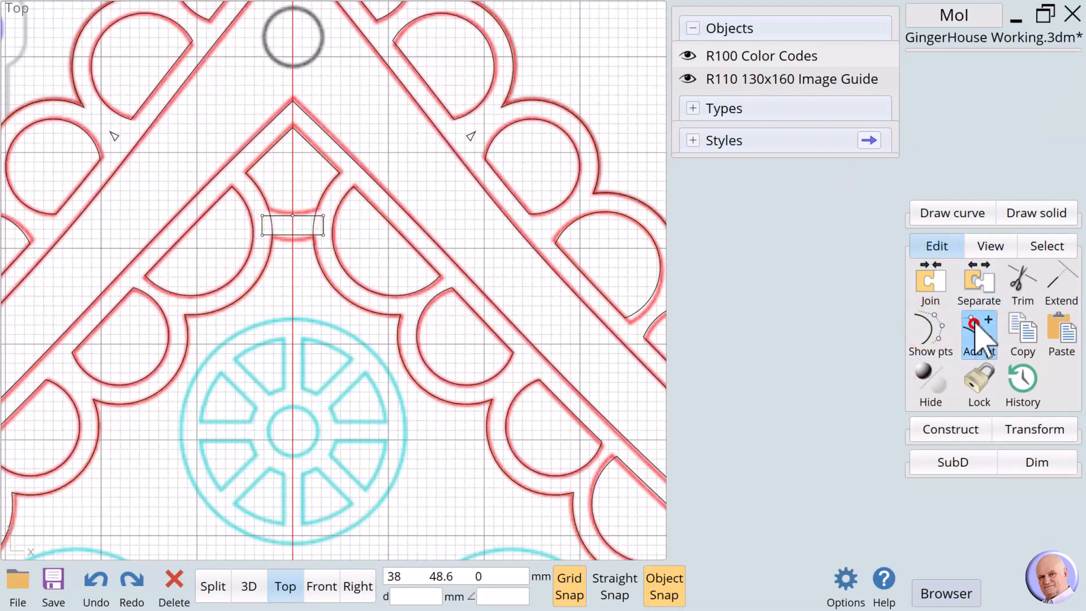
left_click(981, 338)
left_click(293, 234)
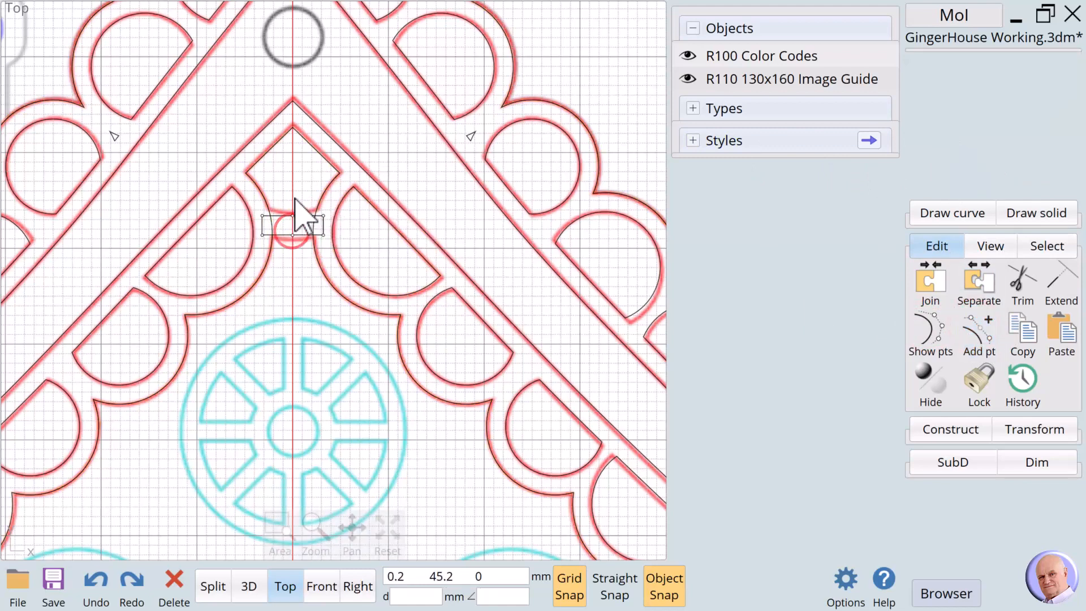
Move the two added midpoints of the bridging rectangle 1 mm straight down to curve its long edges.
left_click(292, 216)
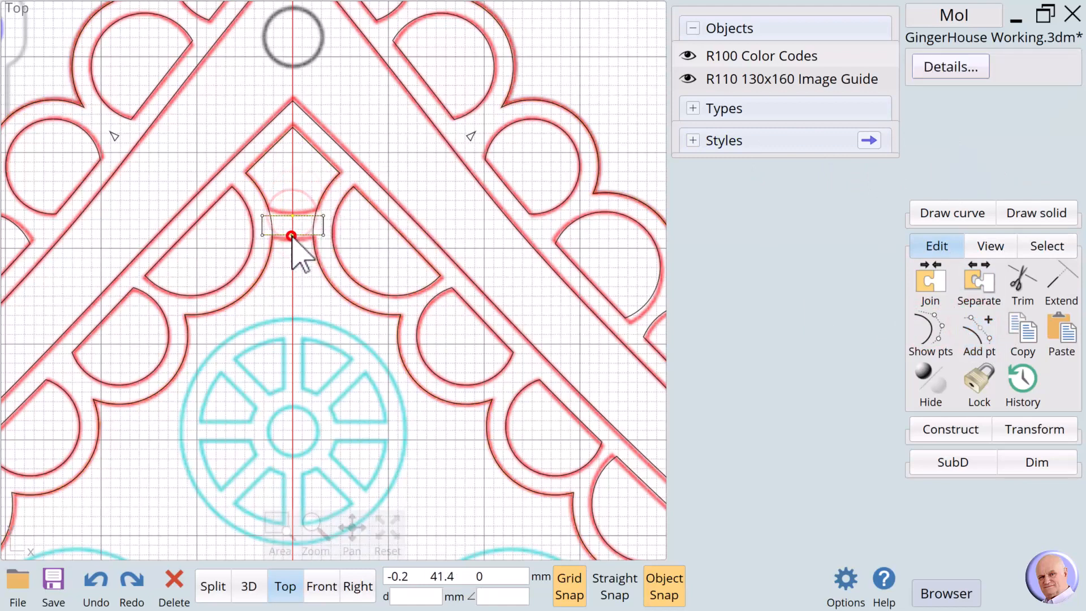
left_click(291, 235)
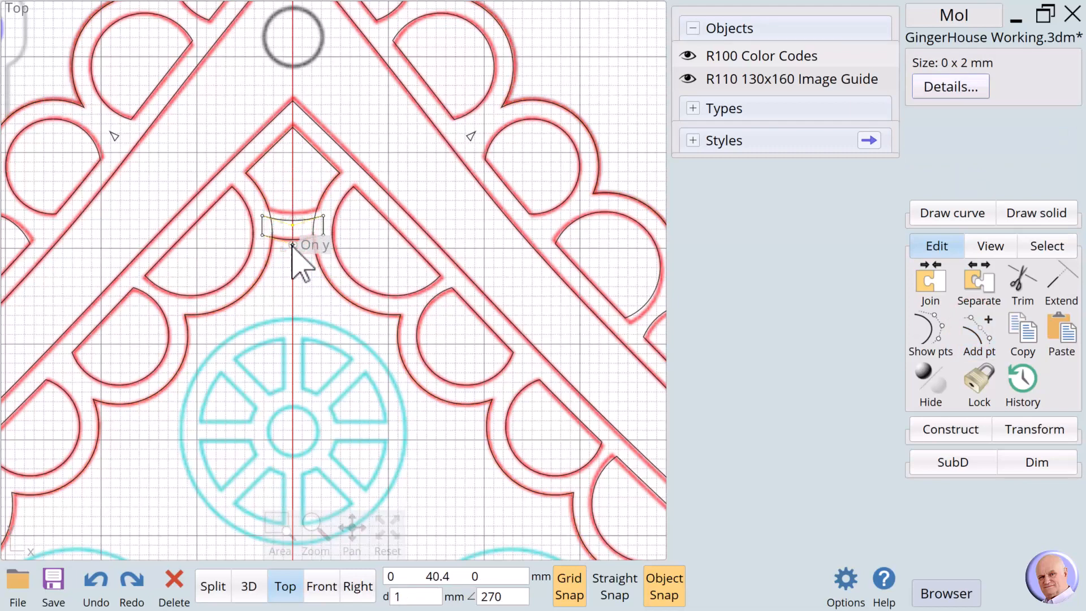
left_click(304, 270)
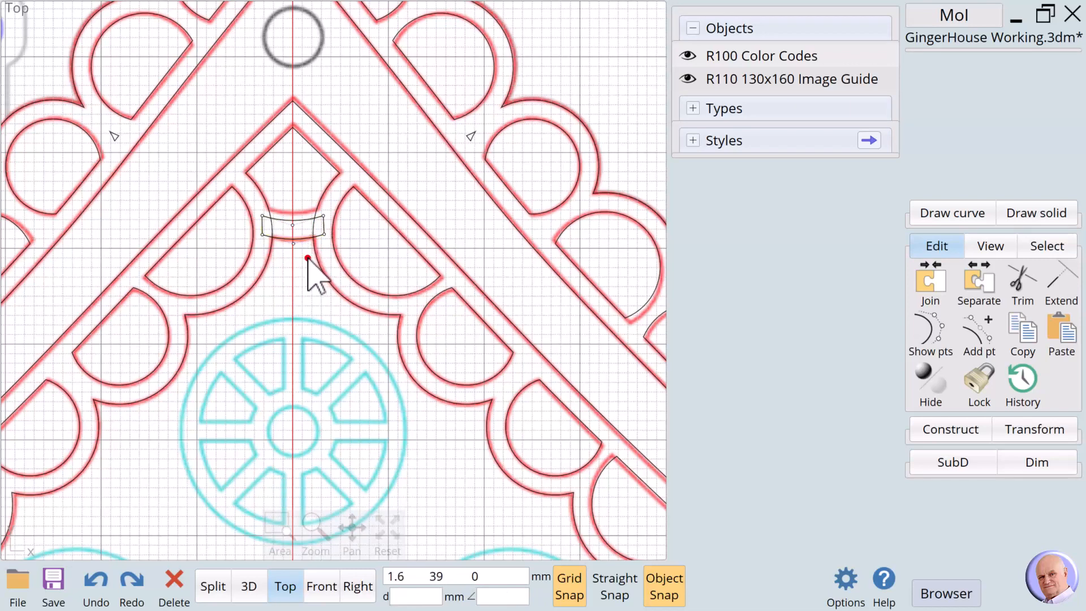
Move the bridge's two upper corner points and upper midpoint 0.6 mm straight up to match the traced image.
left_click(341, 227)
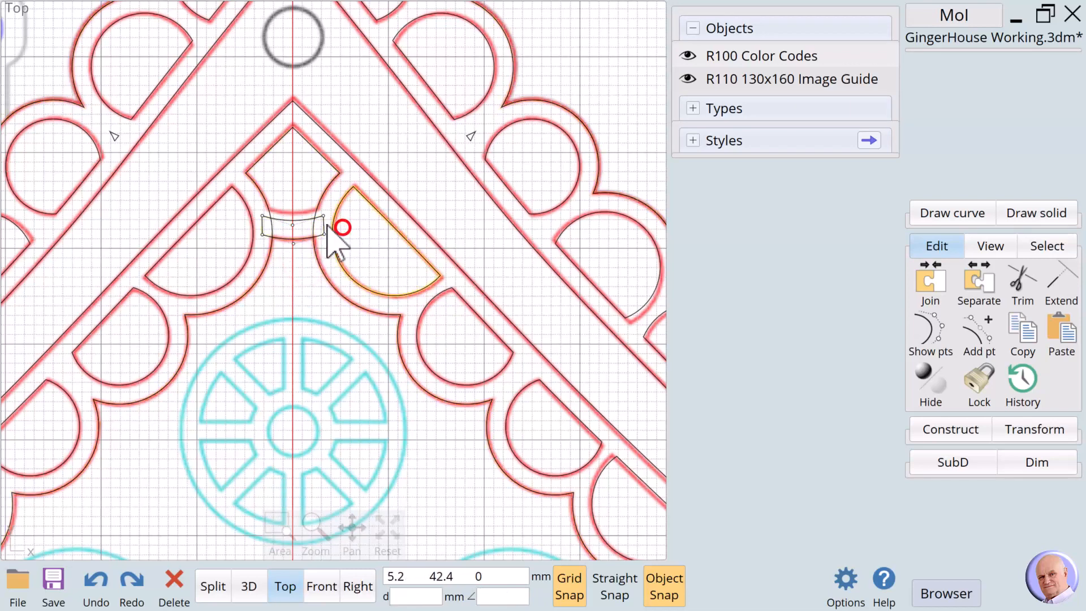
left_click(263, 215)
left_click(295, 225)
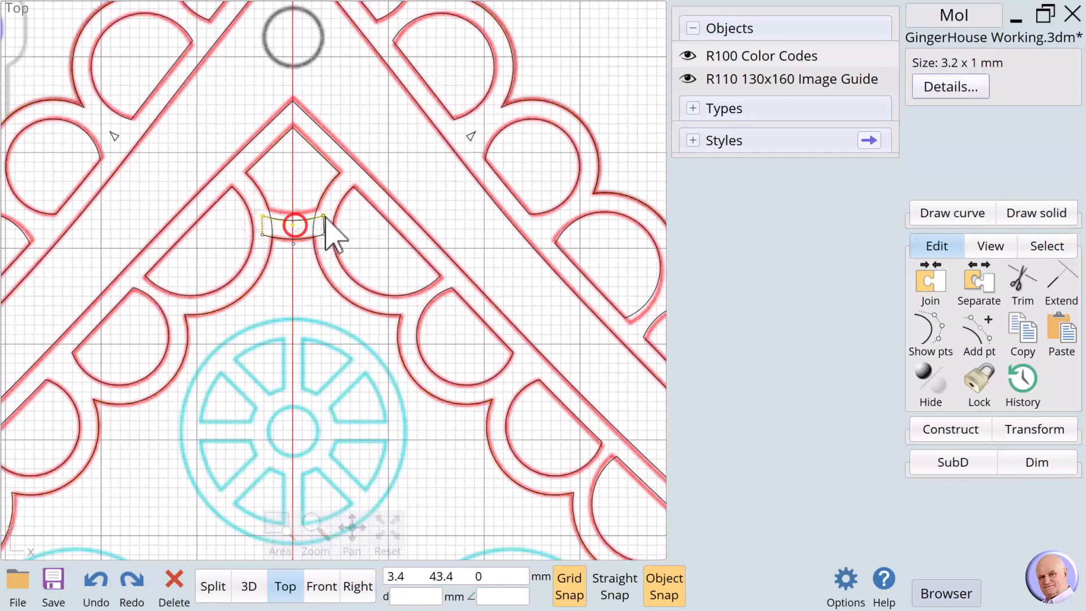
left_click(327, 216)
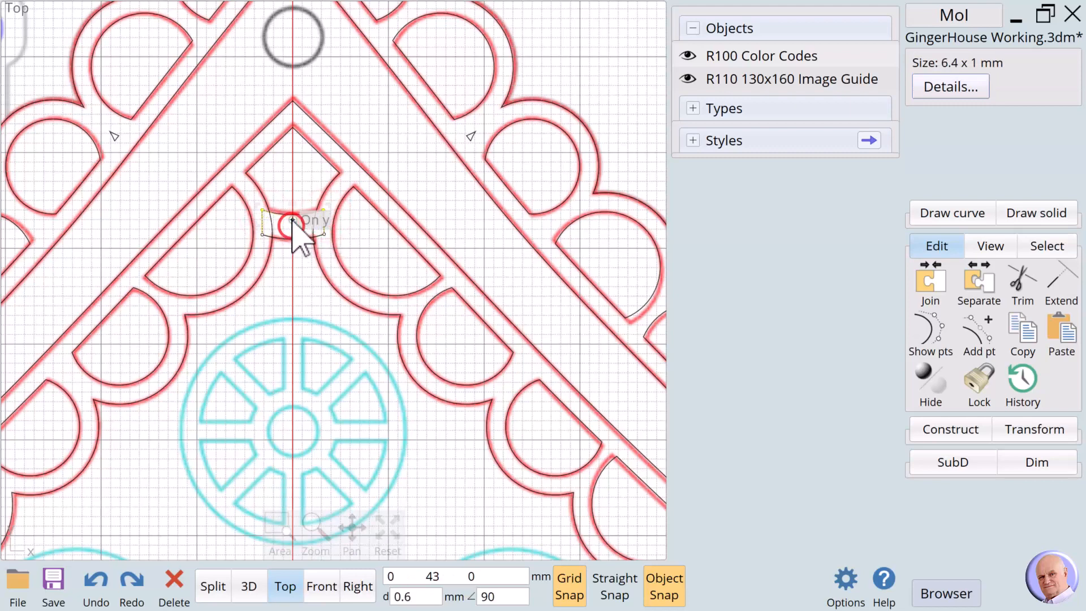
left_click(353, 234)
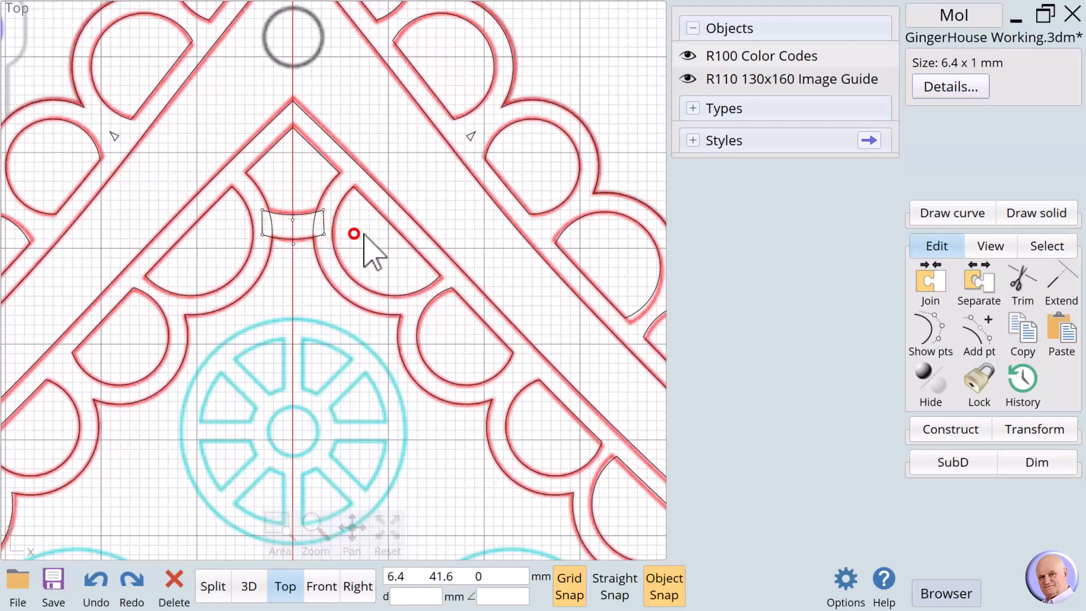
Unite the curved bridging piece with the scalloped outer roof contour using a Boolean union.
left_click(318, 266)
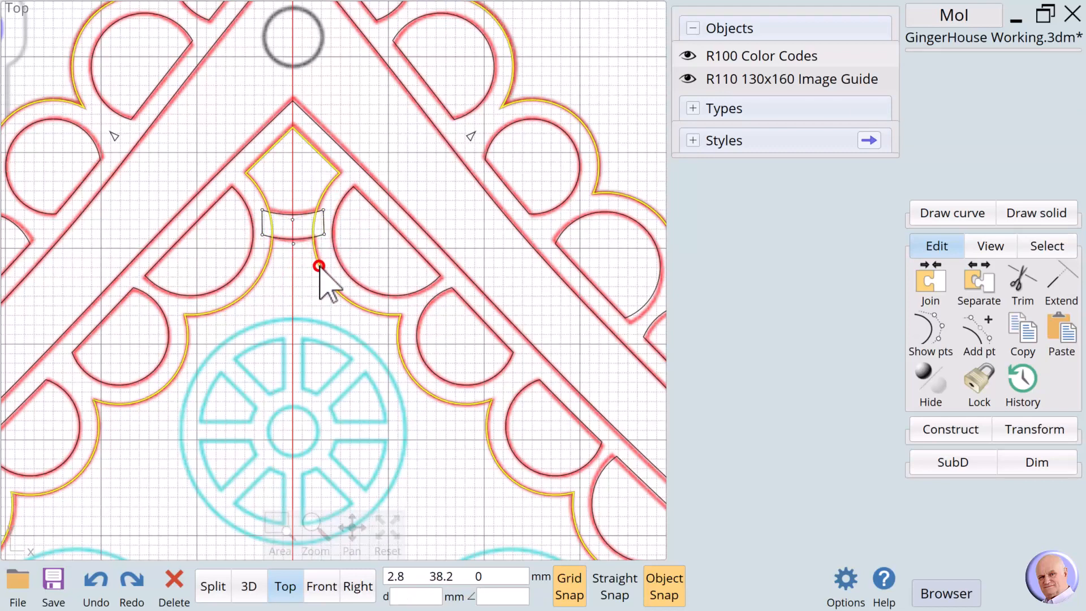
left_click(262, 224)
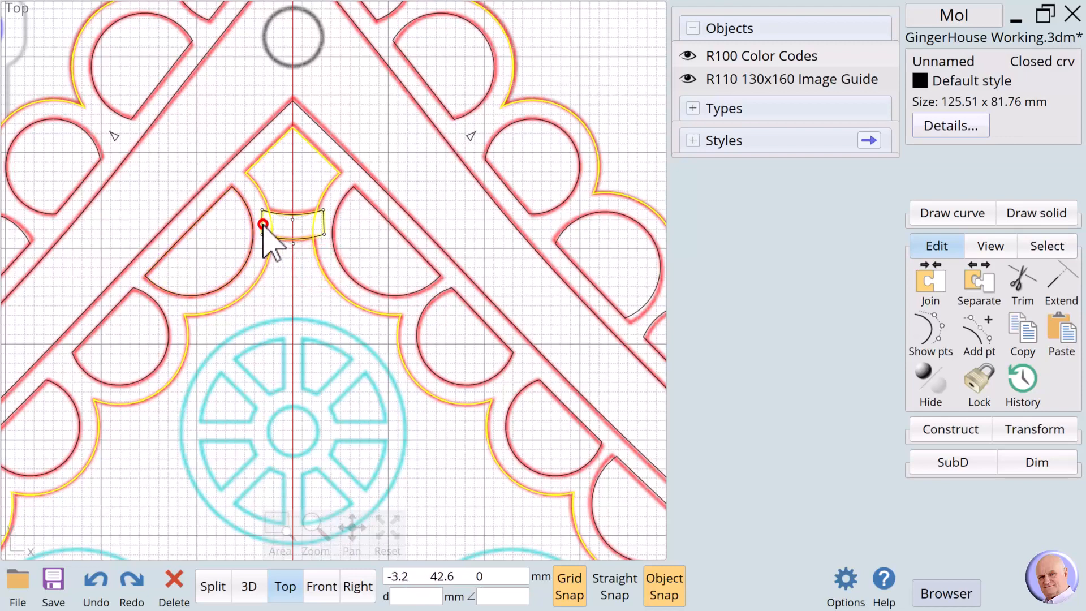
left_click(922, 433)
left_click(931, 341)
left_click(970, 334)
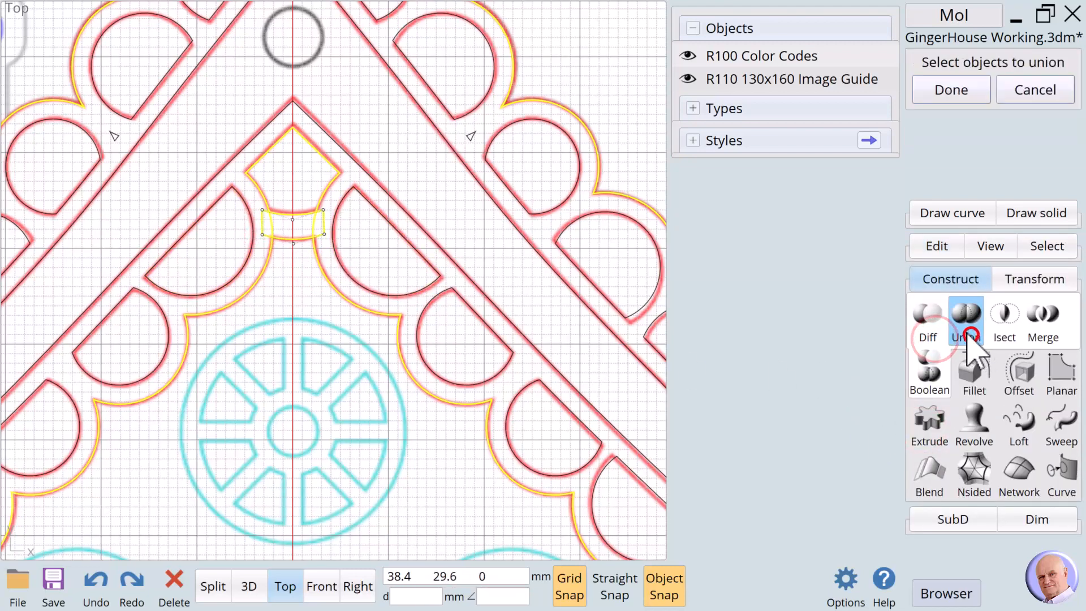
scroll(375, 311, "down", 5)
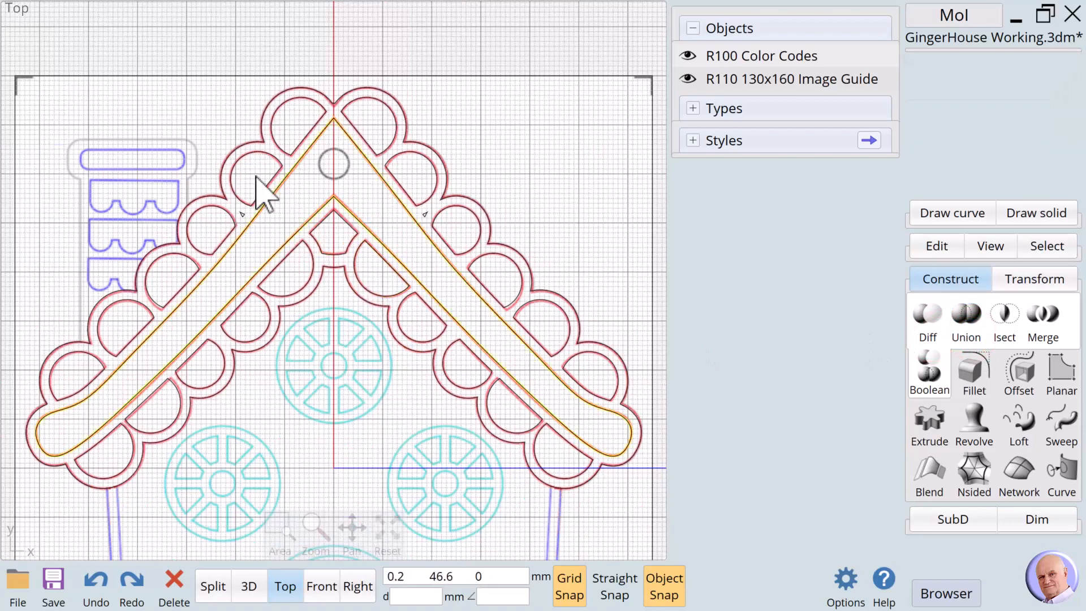
Hide the R110 130x160 Image Guide object.
key("Escape")
scroll(119, 88, "down", 2)
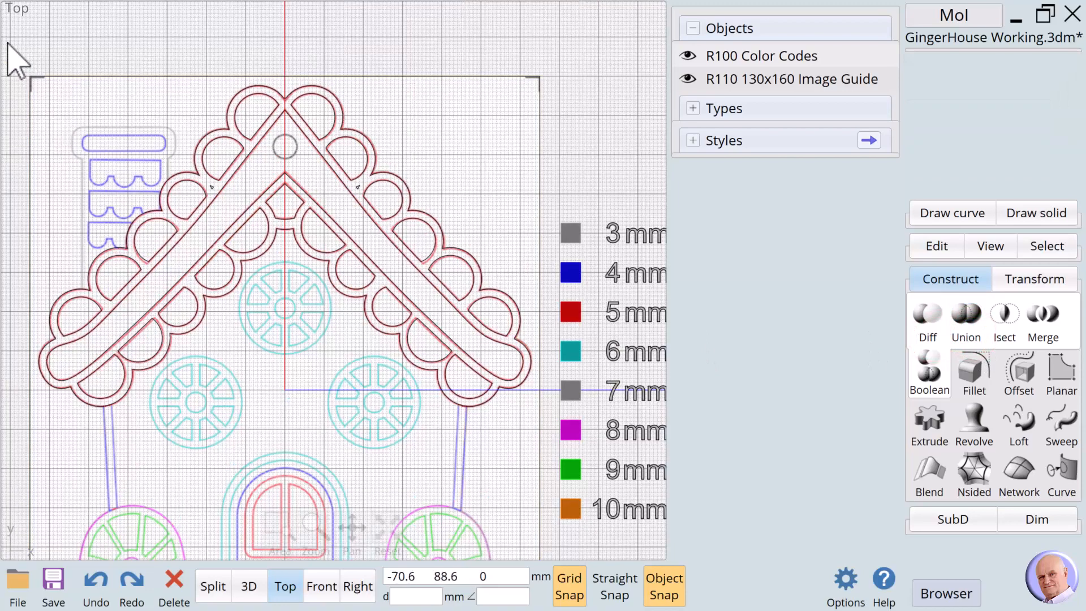
left_click(688, 78)
left_click(445, 109)
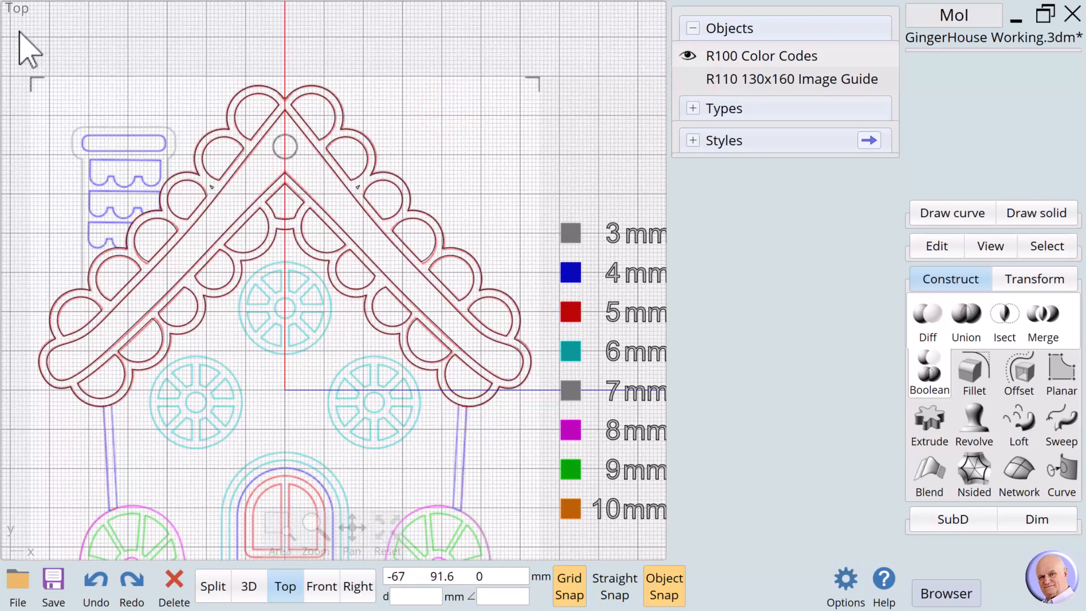
Select all the roof frame curves and name them "101 Roof Frames 5mm".
left_click_drag(105, 99, 545, 436)
left_click(927, 62)
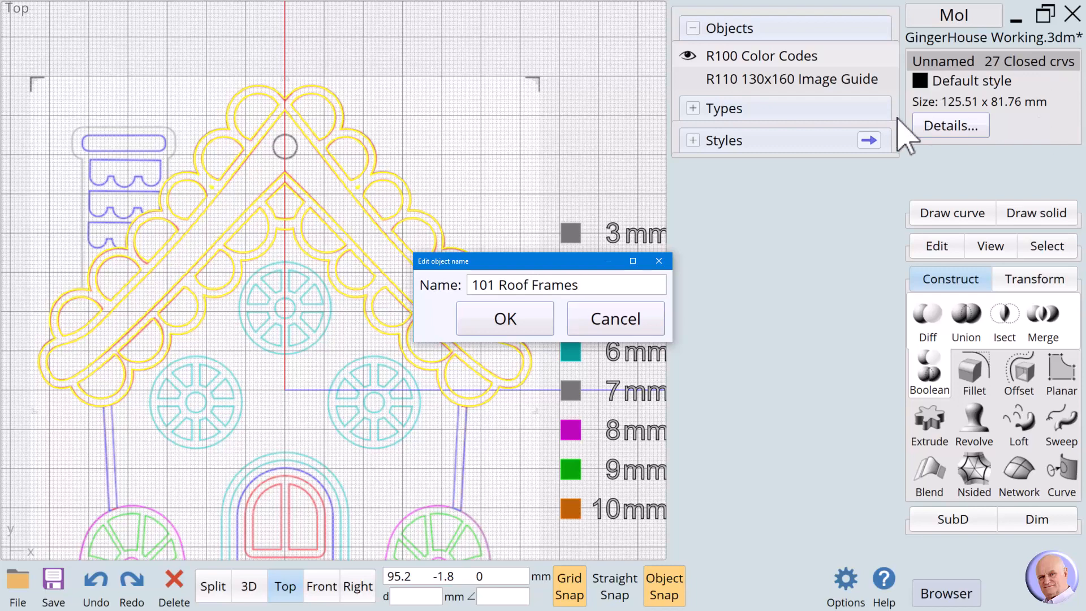
left_click_drag(568, 263, 430, 141)
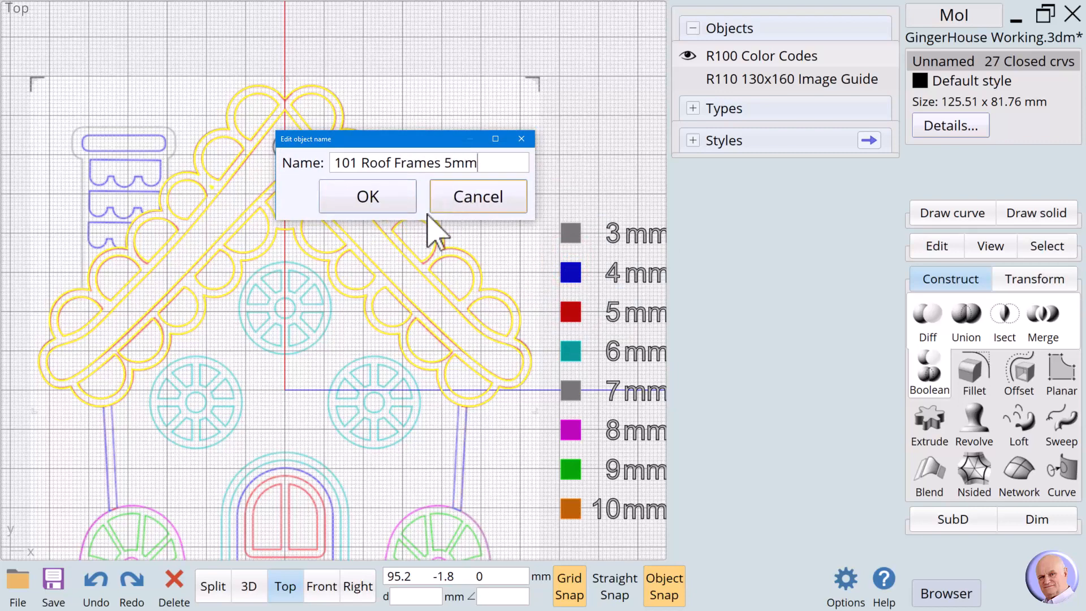
left_click(369, 197)
left_click(535, 157)
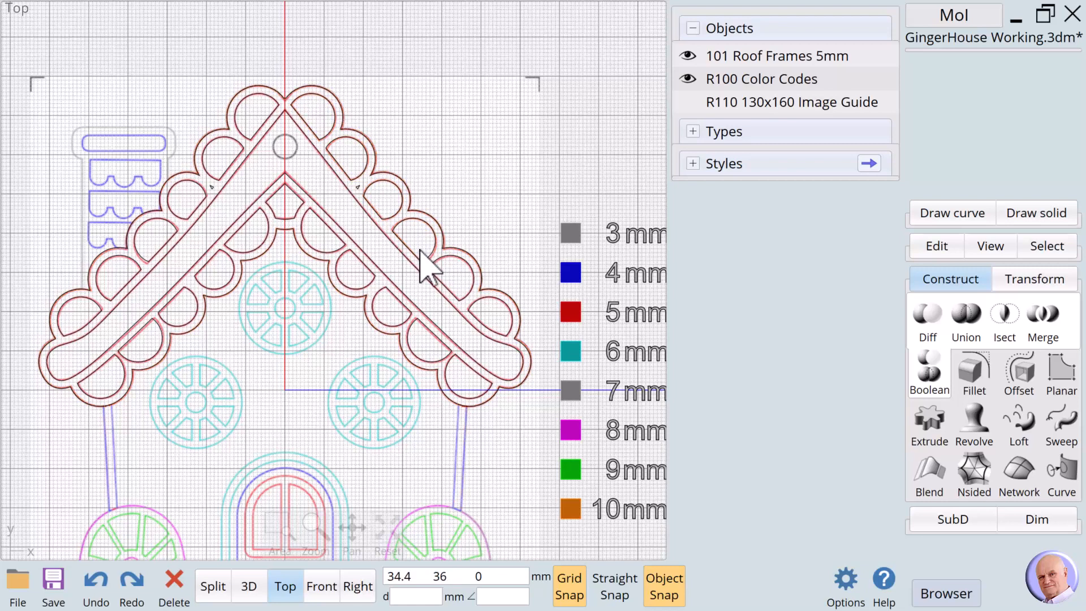
left_click(423, 261)
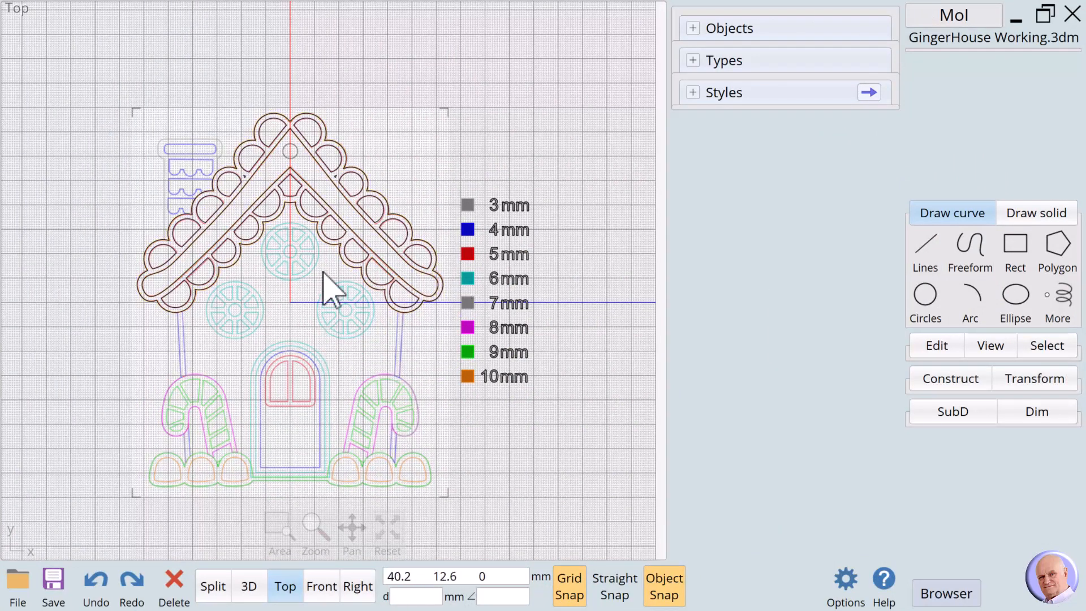
Draw a corner rectangle about 18 by 4.4 mm over the straight part of the chimney's uppermost scalloped shape.
left_click(1016, 245)
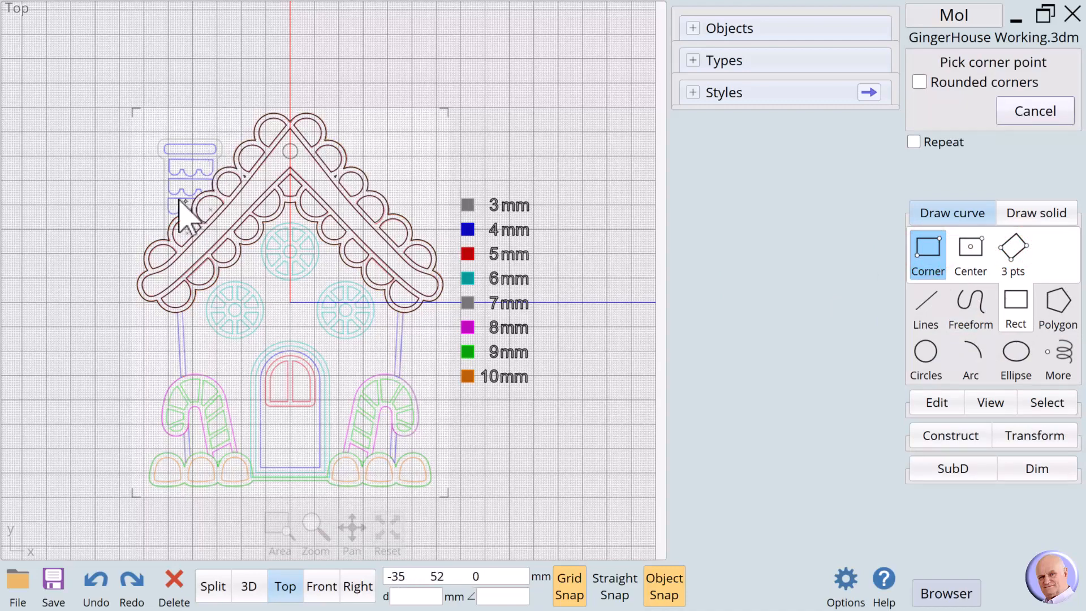
scroll(161, 184, "up", 3)
scroll(161, 184, "up", 5)
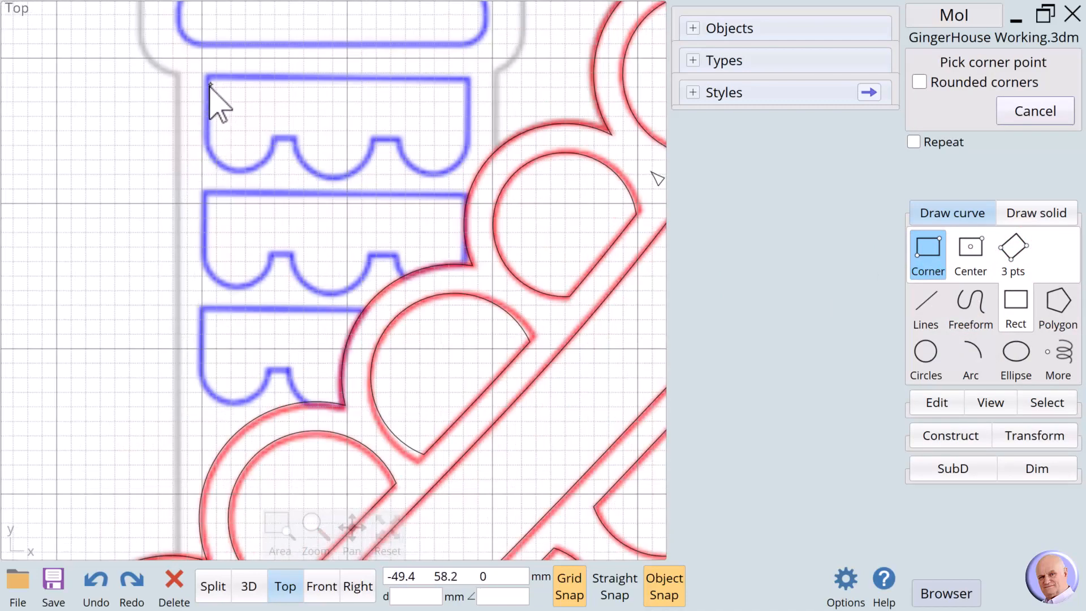
left_click(207, 77)
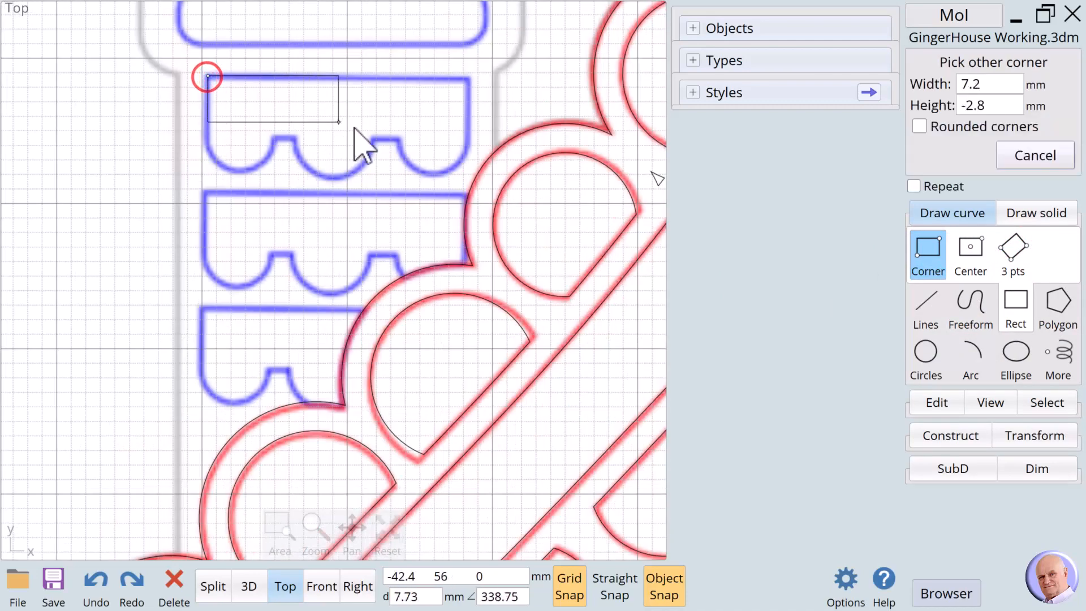
left_click(469, 139)
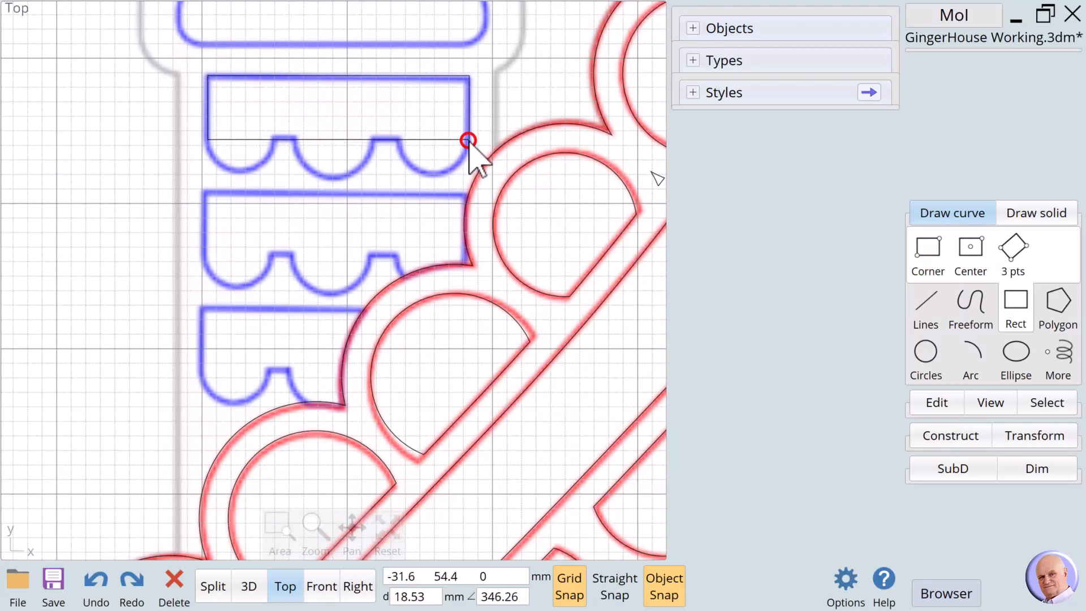
left_click(382, 179)
Draw a two-point diameter circle about 4.6 mm across over the left scallop, on the rectangle's lower edge.
left_click(926, 354)
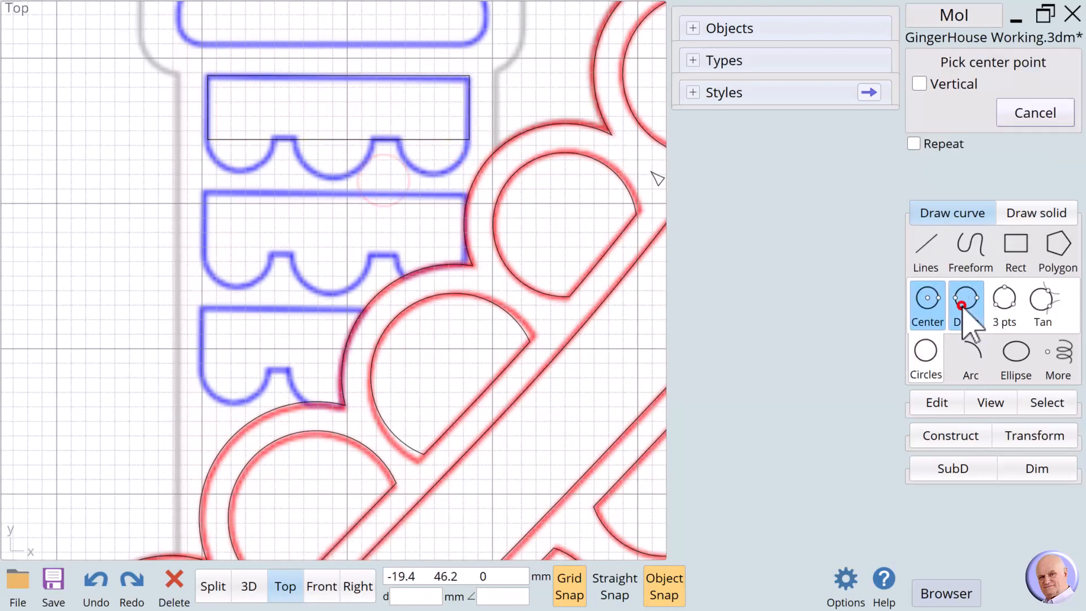
left_click(966, 300)
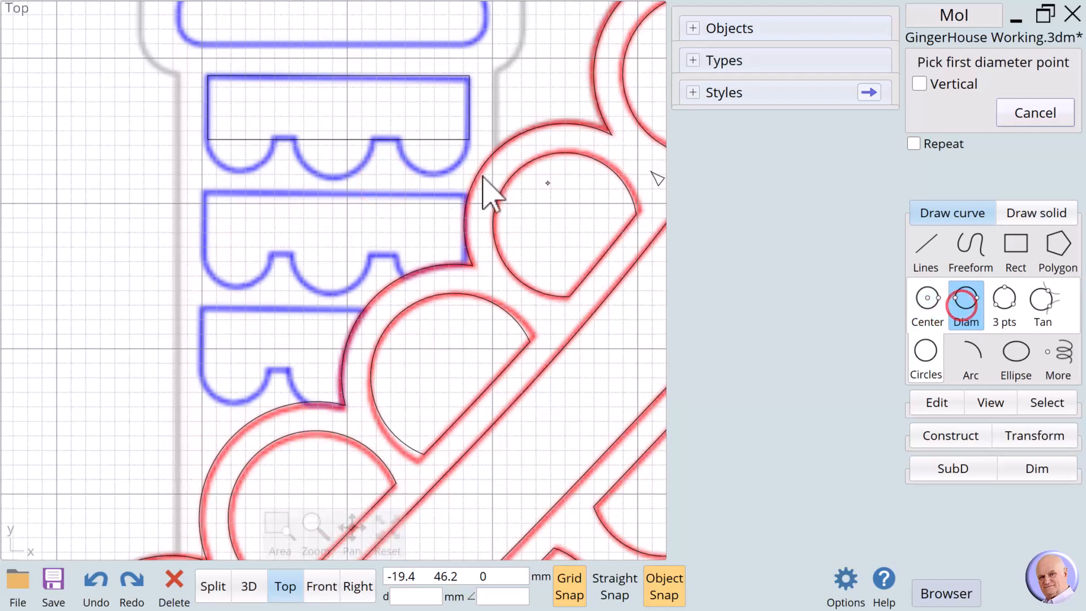
left_click(209, 142)
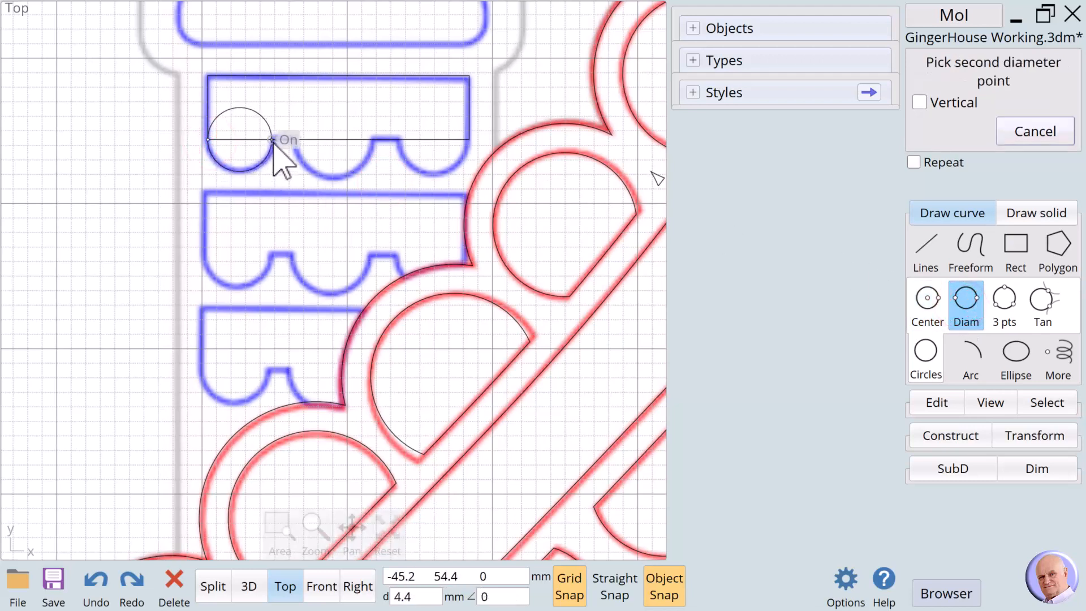
left_click(275, 140)
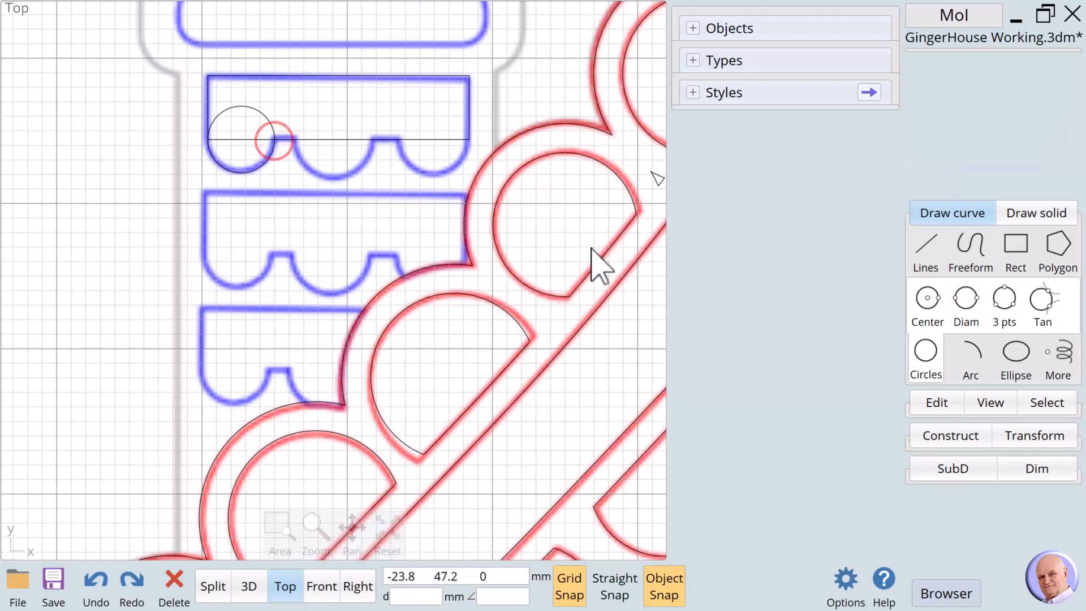
Mirror the left scallop circle about the rectangle's vertical centre line, keeping the original.
left_click(1030, 439)
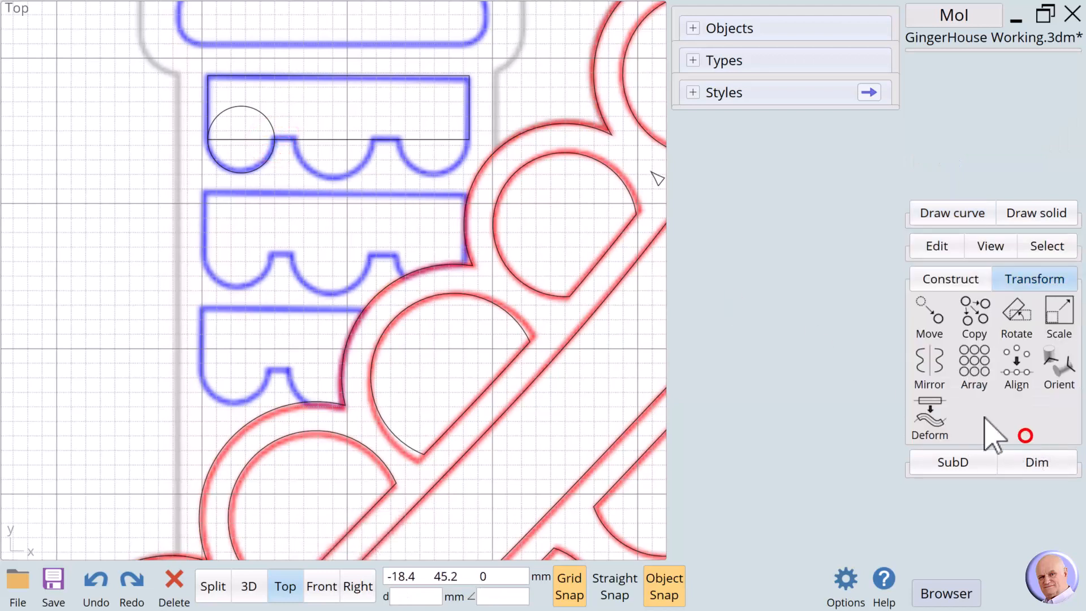
left_click(930, 367)
left_click(335, 77)
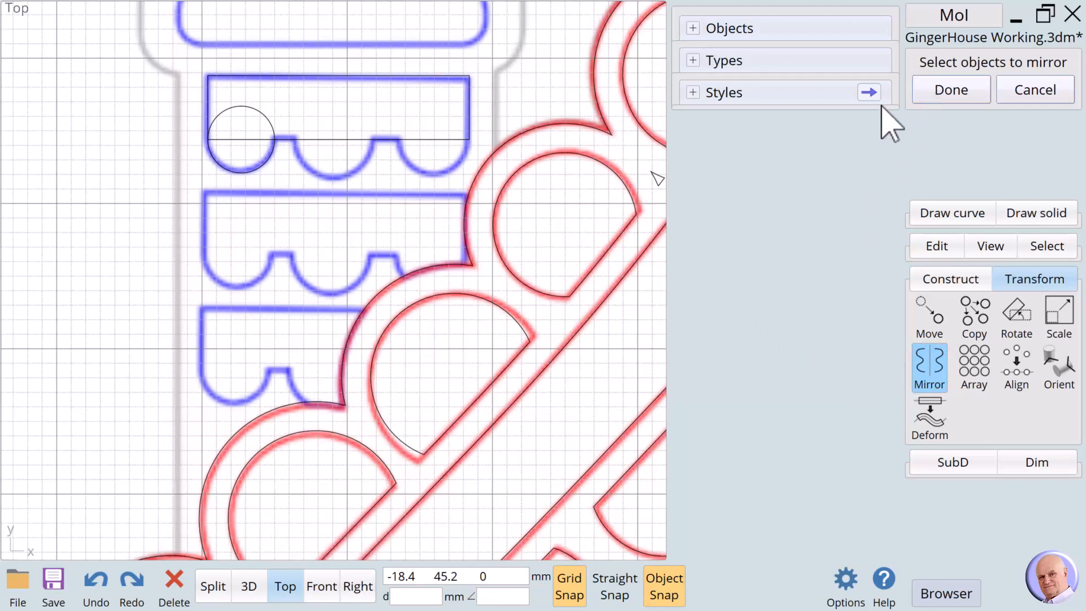
left_click(274, 121)
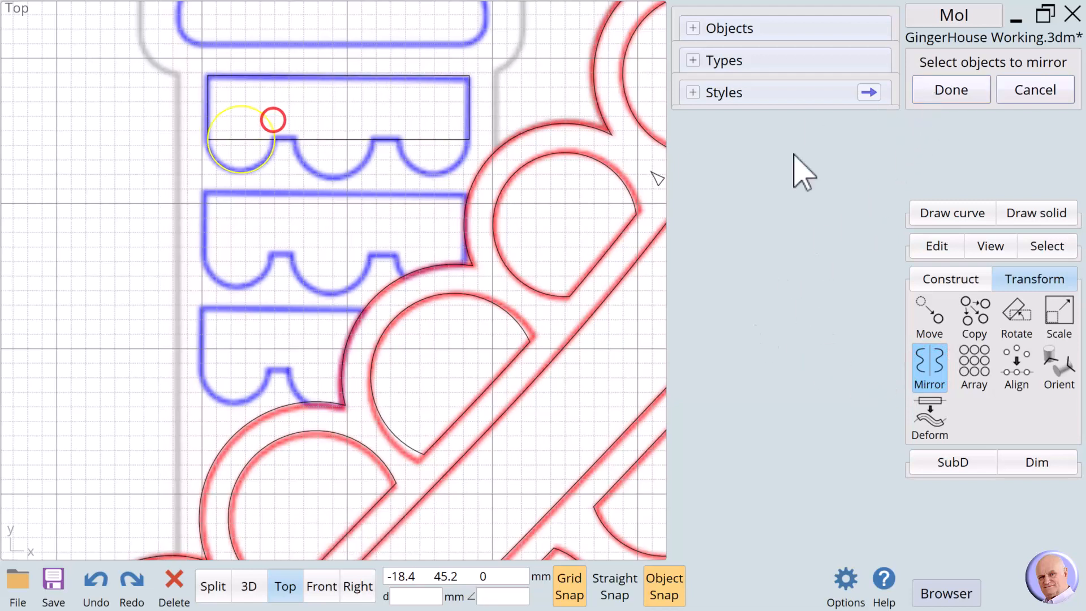
left_click(952, 90)
left_click(338, 76)
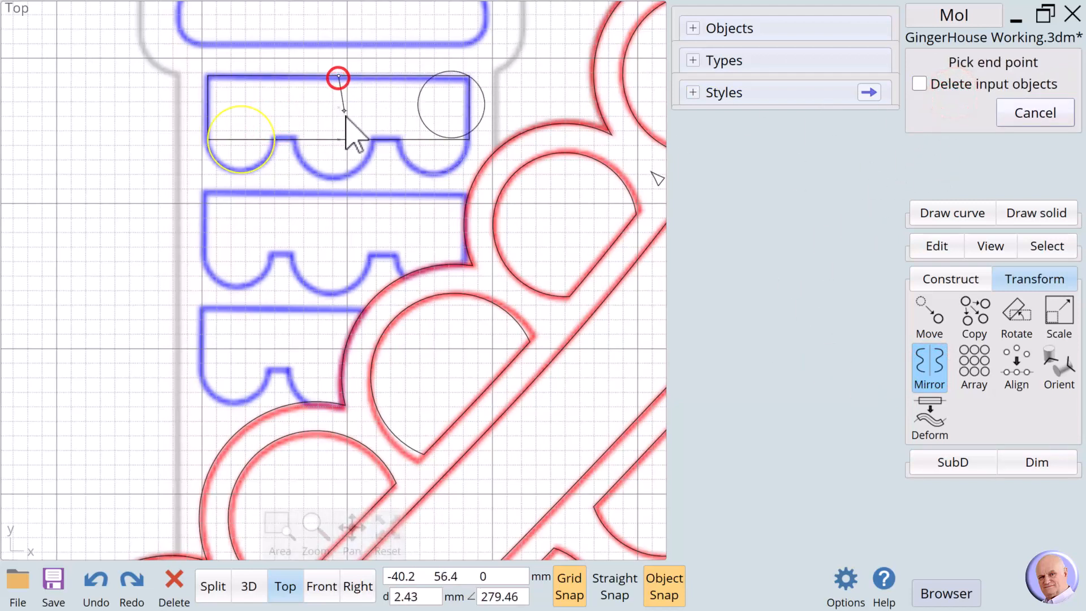
left_click(339, 143)
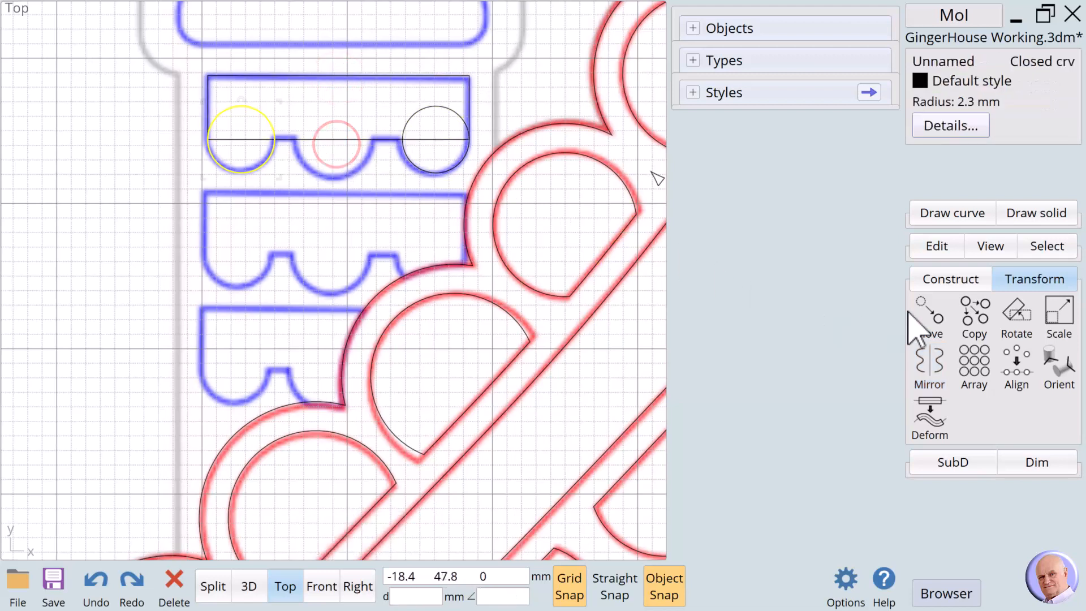
Draw a two-point diameter circle about 5.4 mm across over the middle scallop, on the rectangle's lower edge.
left_click(936, 214)
left_click(924, 296)
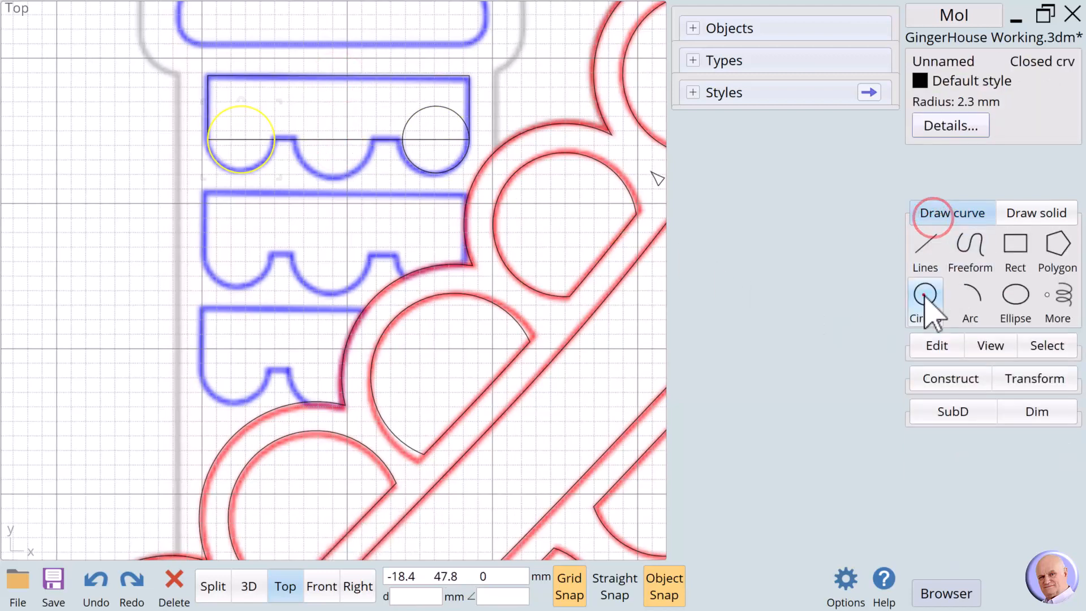
left_click(964, 298)
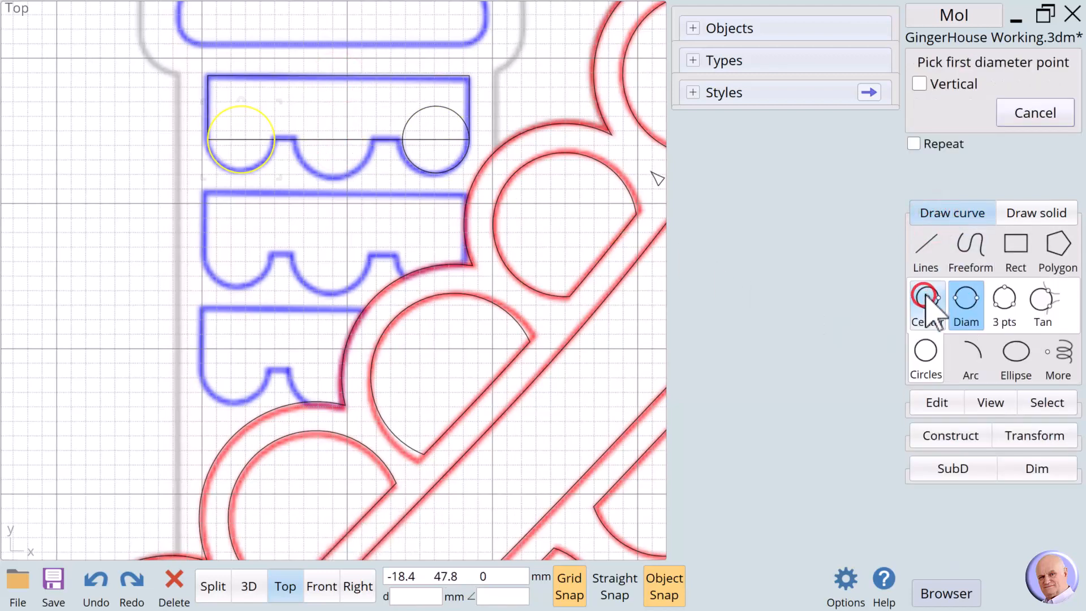
left_click(295, 140)
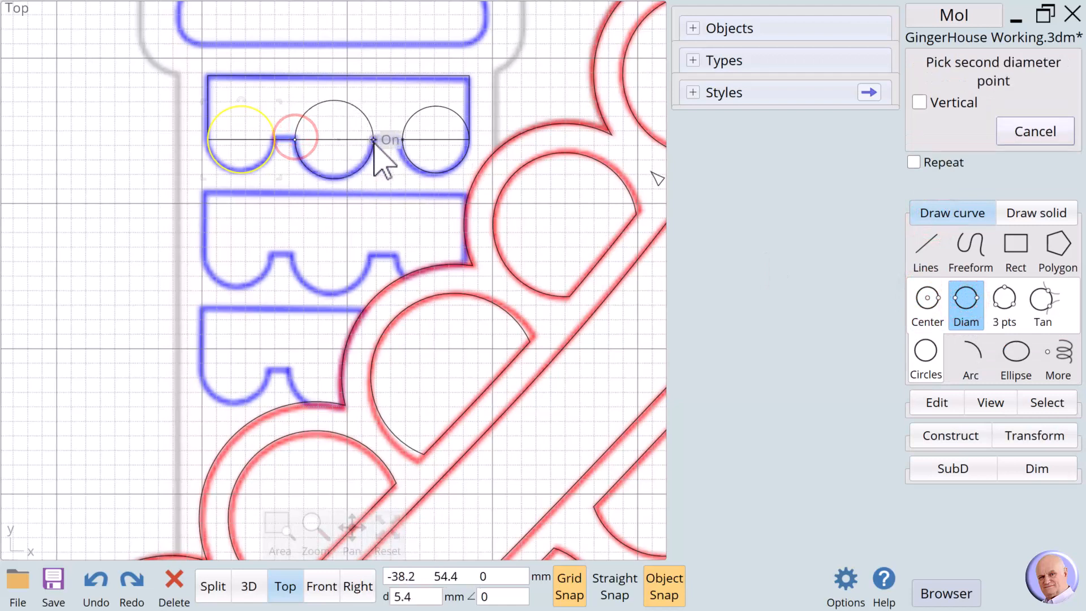
left_click(374, 140)
Align the middle circle by its vertical center to the midpoint of the rectangle's upper edge.
left_click(364, 165)
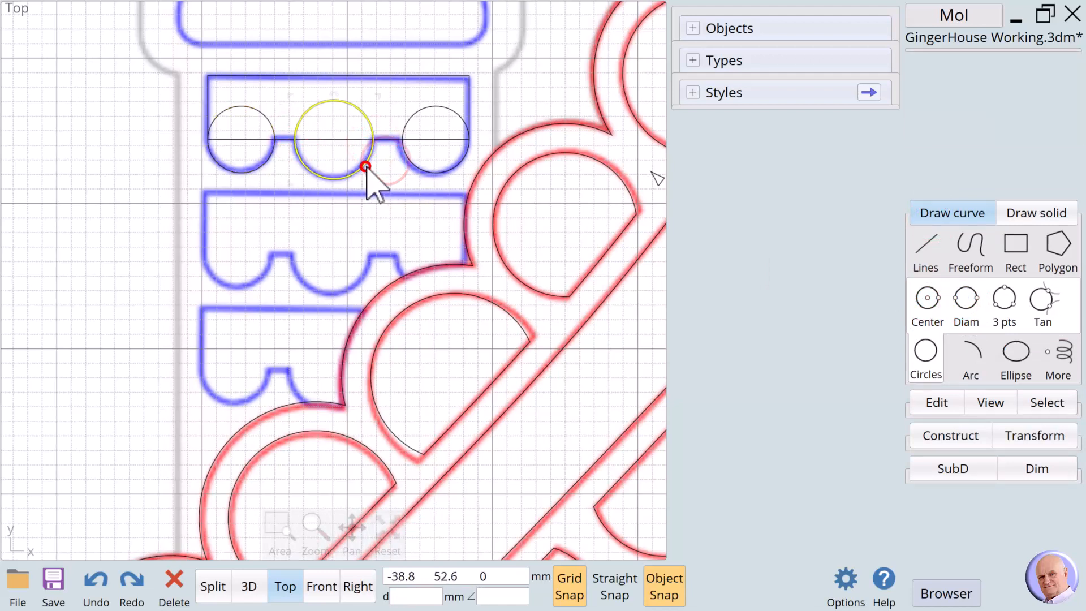
left_click(1033, 436)
left_click(1017, 377)
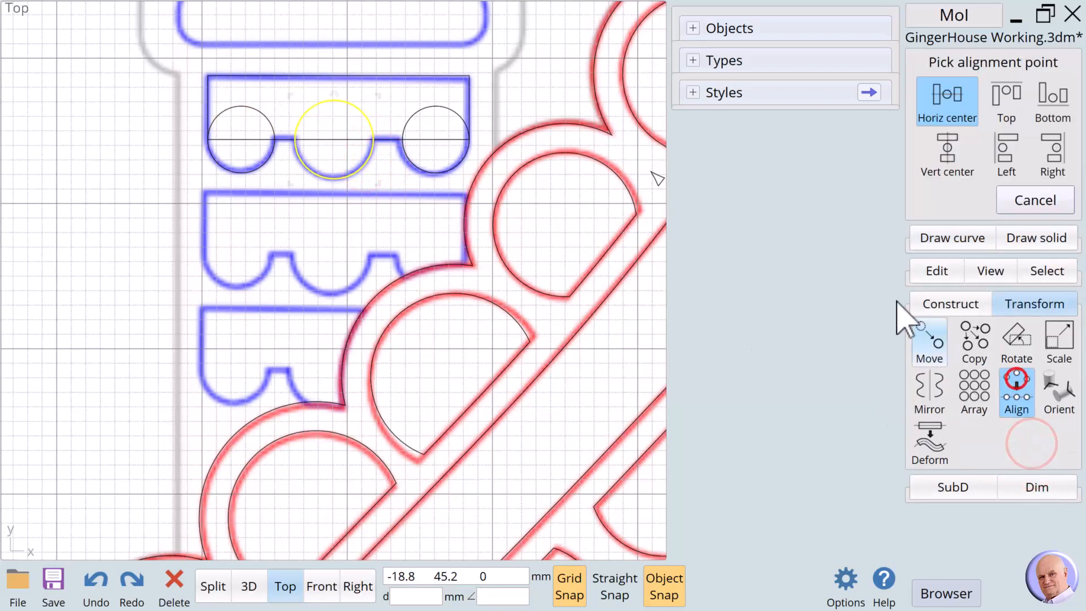
left_click(945, 164)
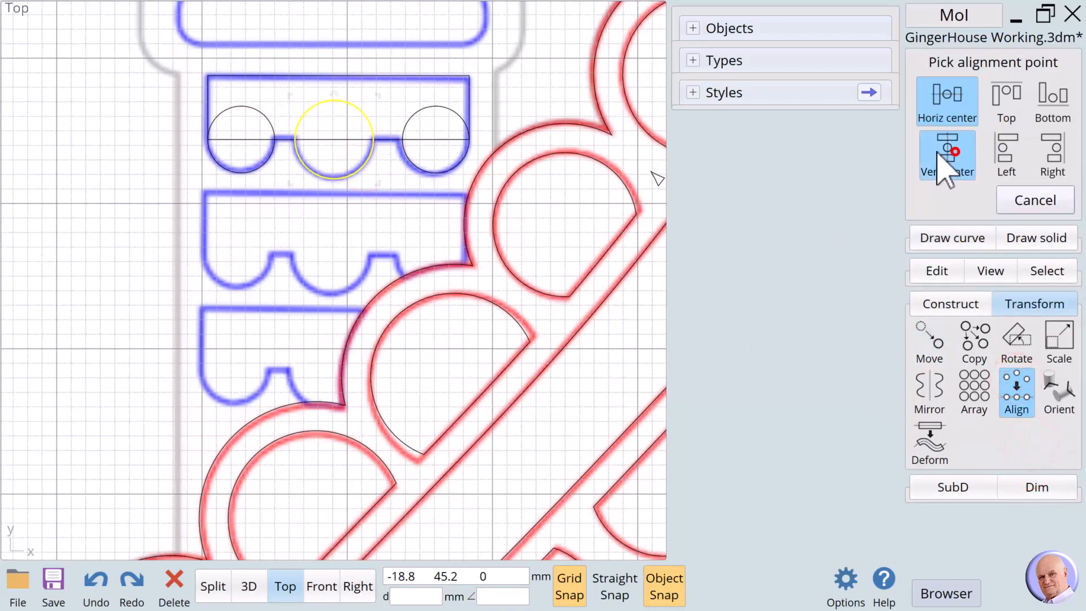
left_click(335, 75)
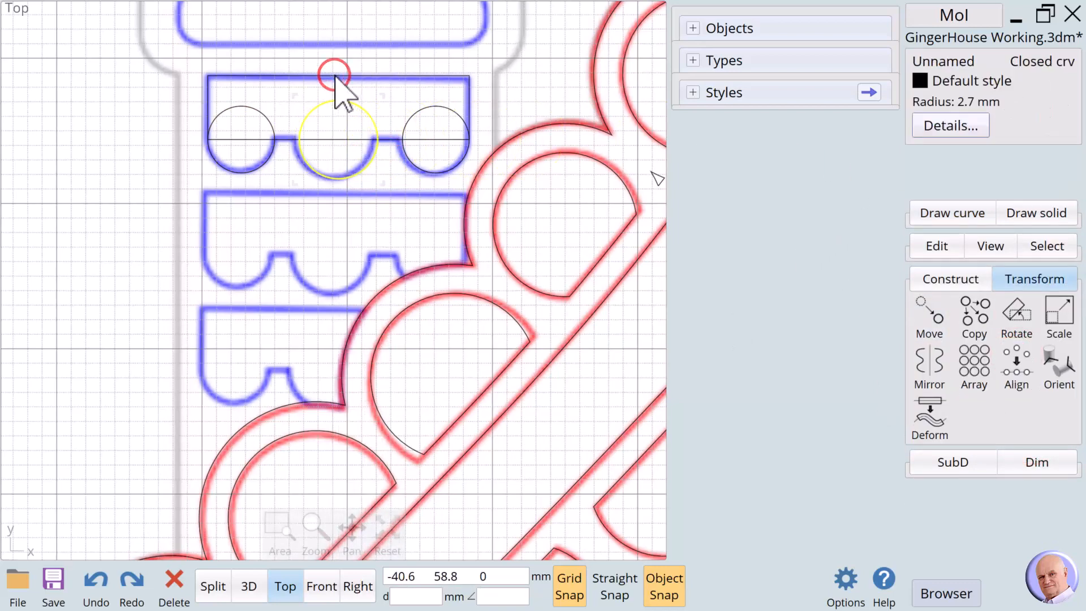
left_click(145, 108)
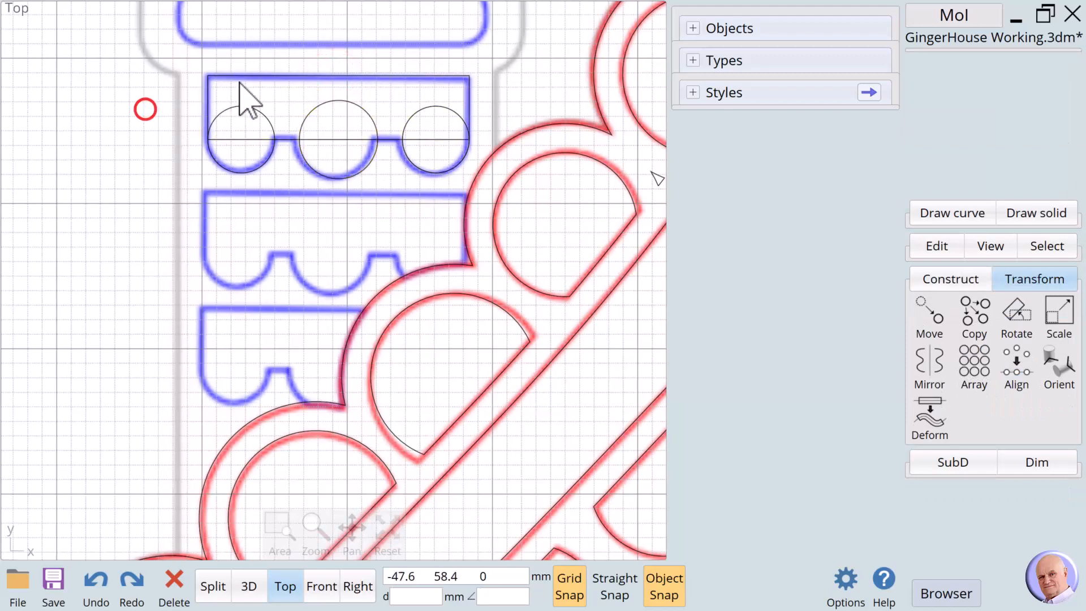
Boolean-union the rectangle and the three circles into one scalloped outline.
left_click(241, 76)
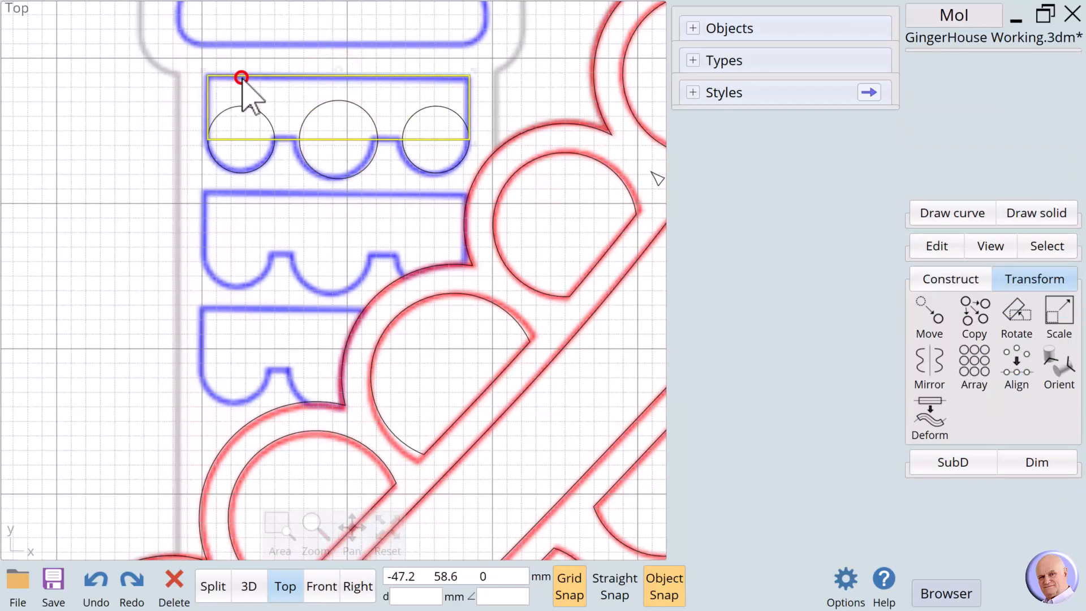
left_click(259, 112)
left_click(308, 112)
left_click(415, 116)
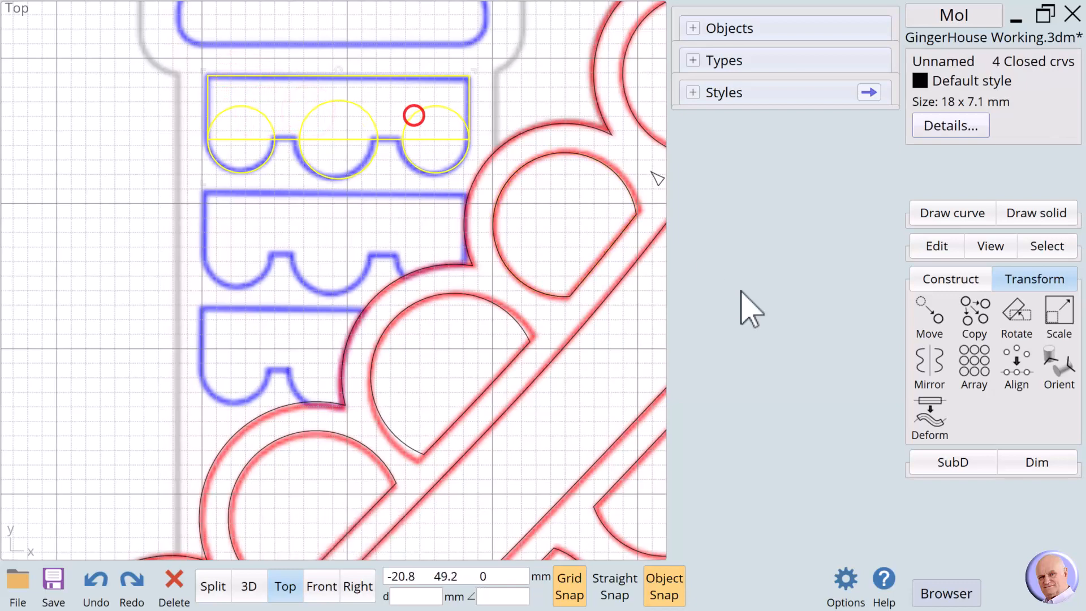
left_click(932, 289)
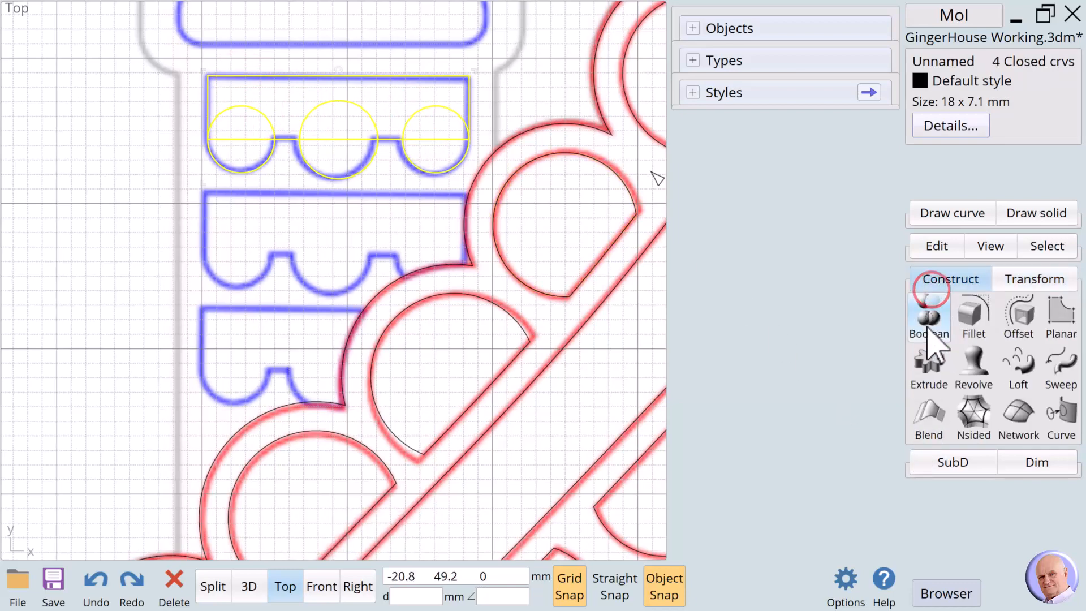
left_click(928, 315)
left_click(928, 315)
left_click(967, 320)
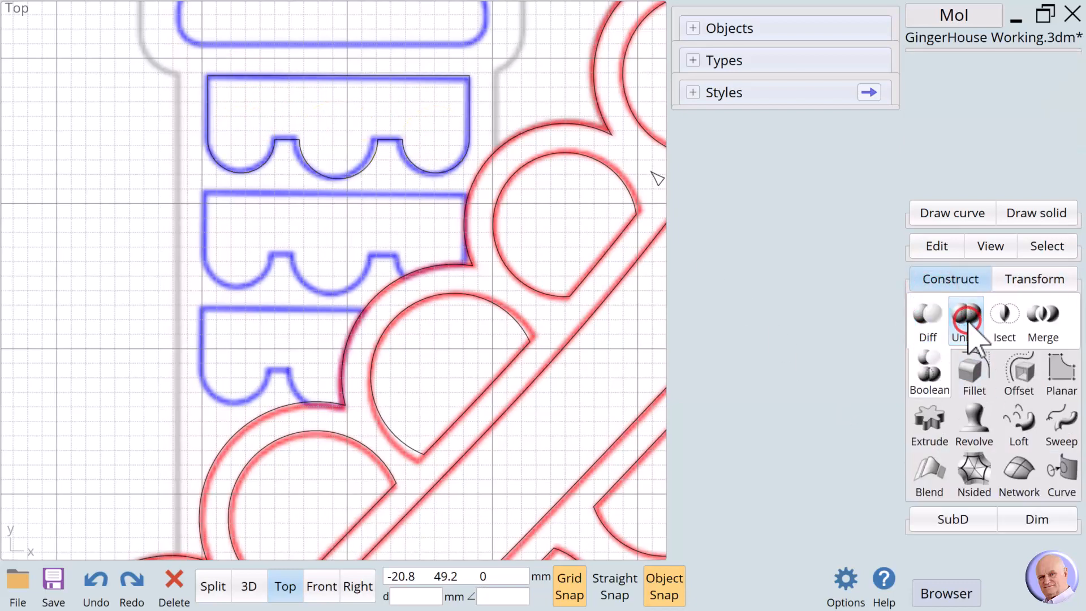
Array the scalloped outline directionally as 3 items, offsetting from its upper-left corner down to the second reference scallop's upper-left corner.
scroll(310, 217, "down", 1)
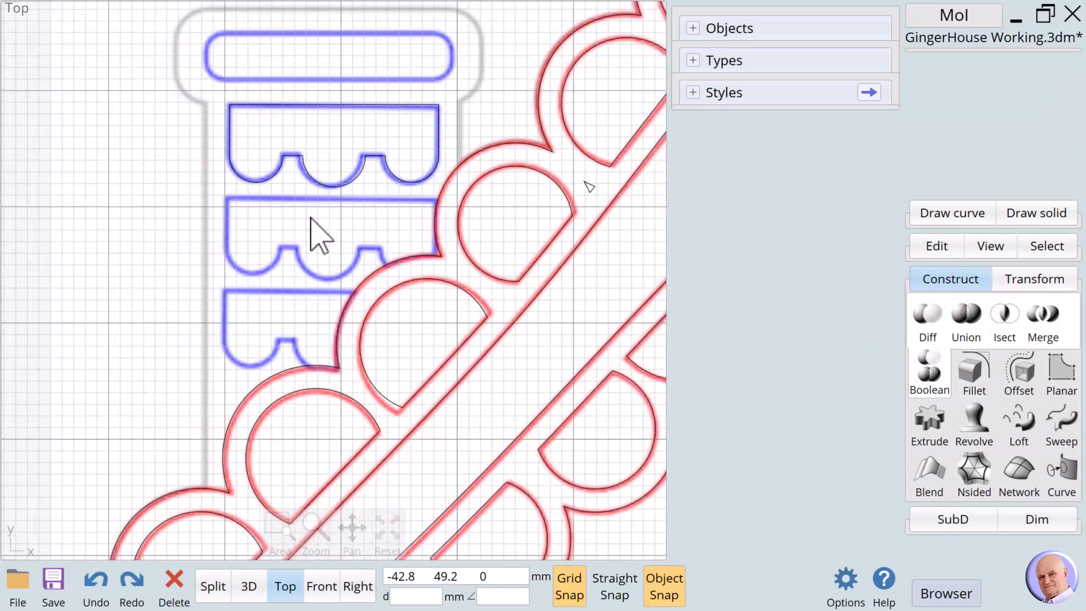
left_click(256, 179)
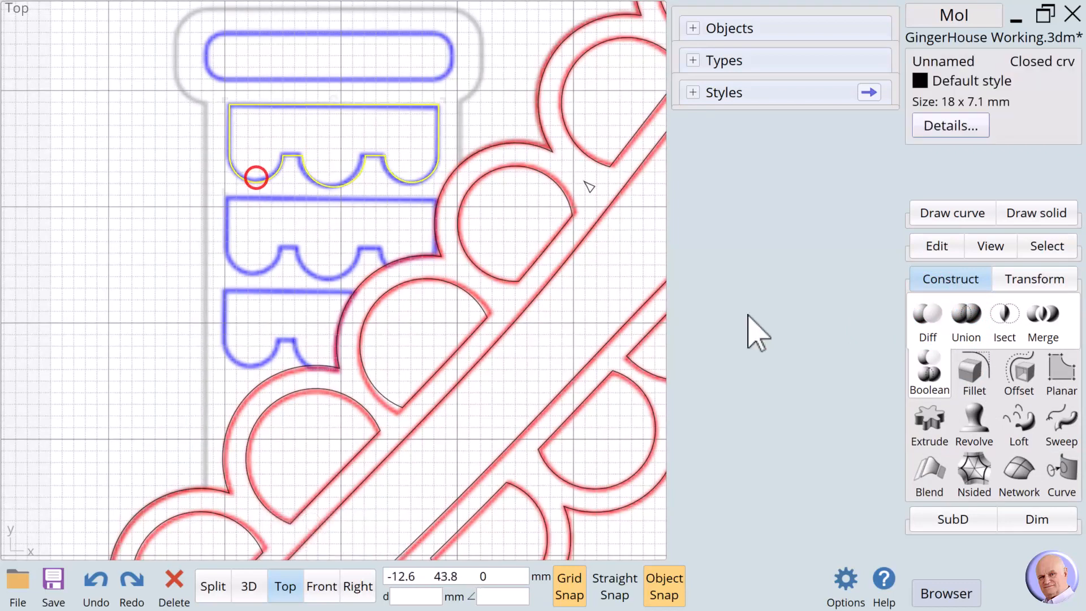
left_click(1039, 280)
left_click(973, 371)
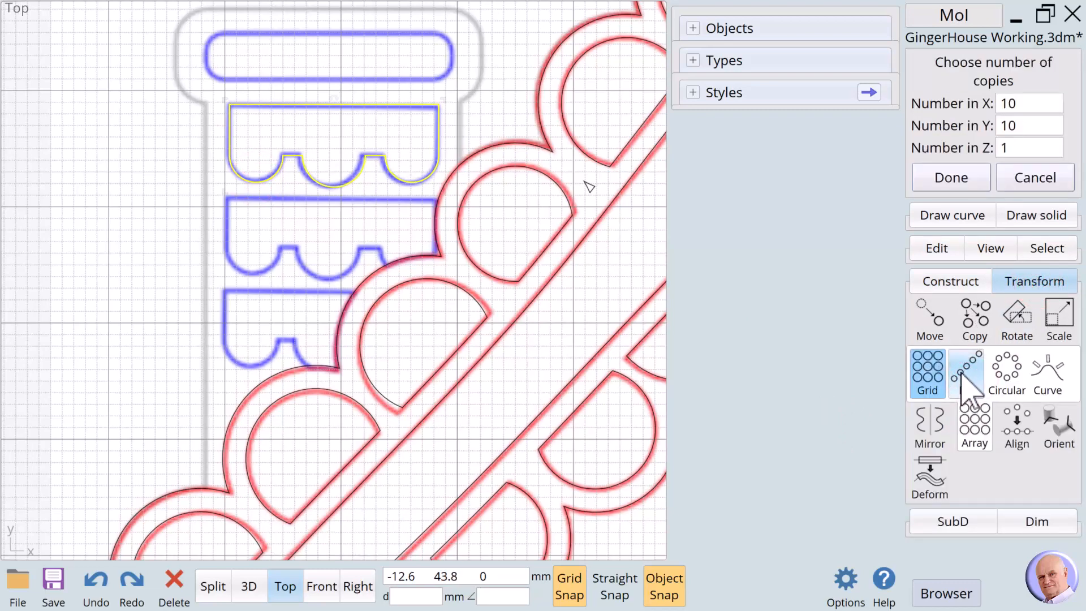
left_click(961, 371)
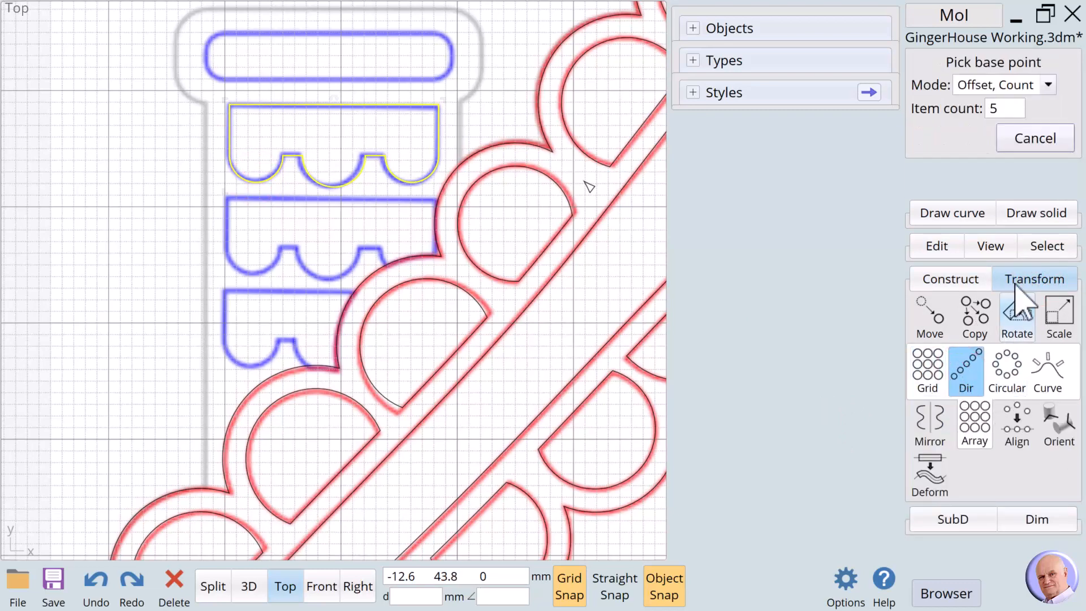
left_click(1007, 110)
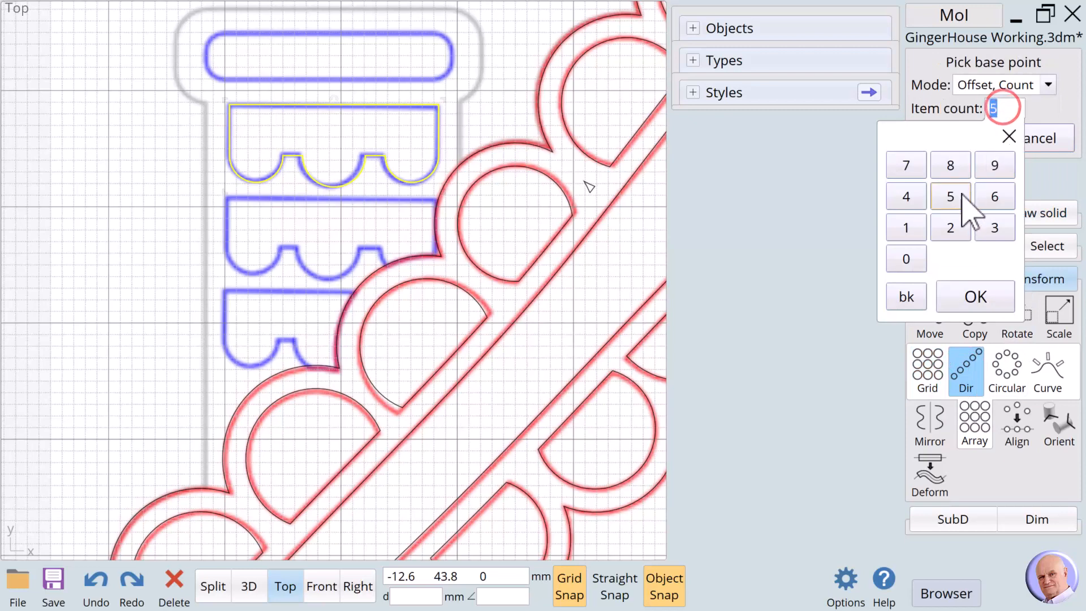
left_click(995, 228)
left_click(982, 296)
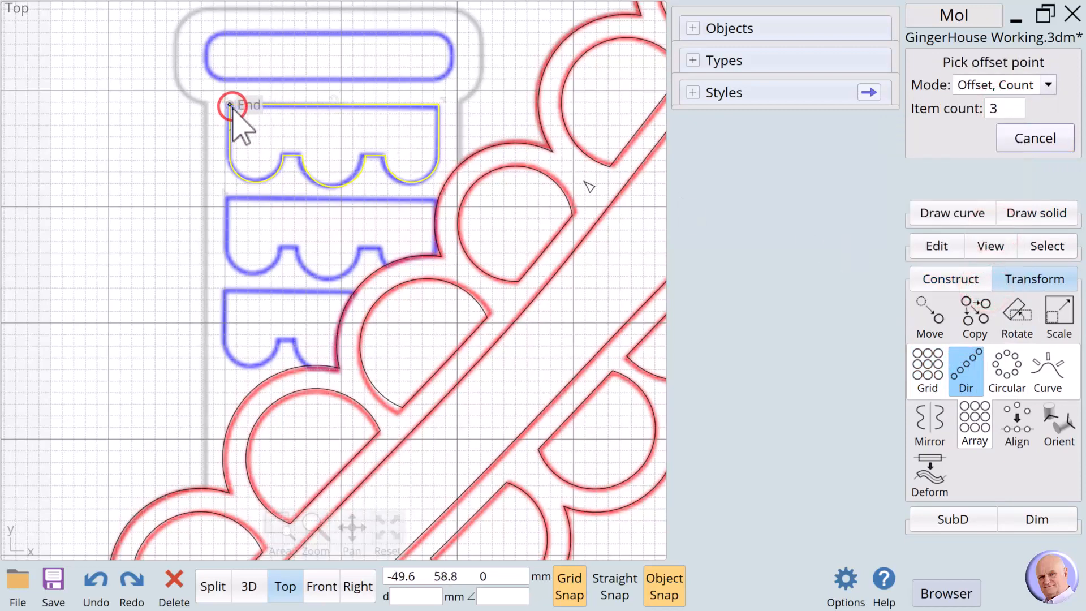
left_click(229, 196)
left_click(161, 161)
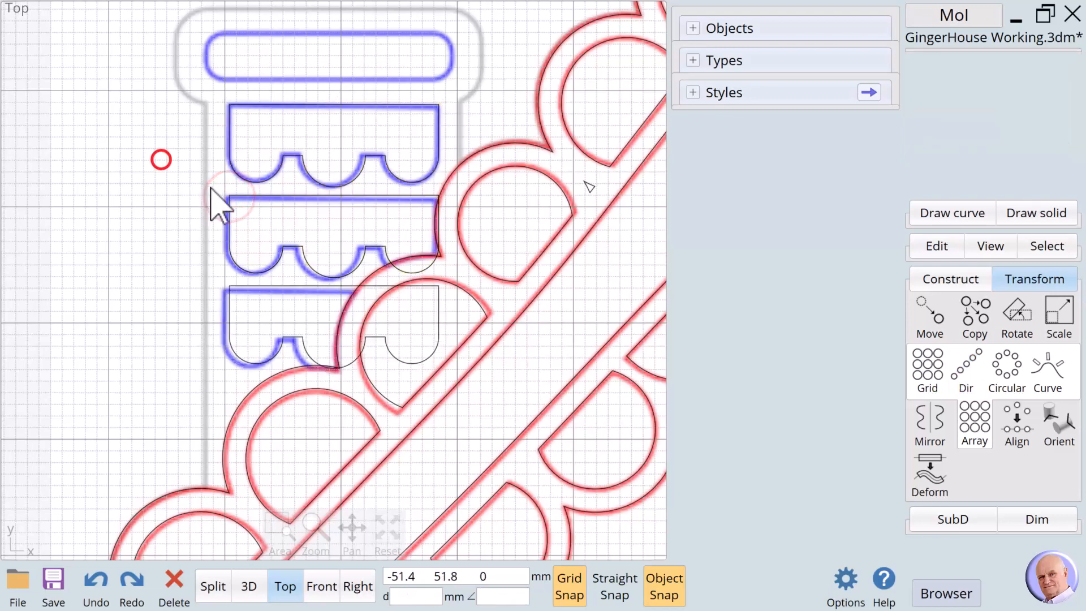
Align the three scalloped outlines by their vertical centers to the midpoint of the uppermost outline's top edge.
left_click(243, 179)
left_click(257, 195)
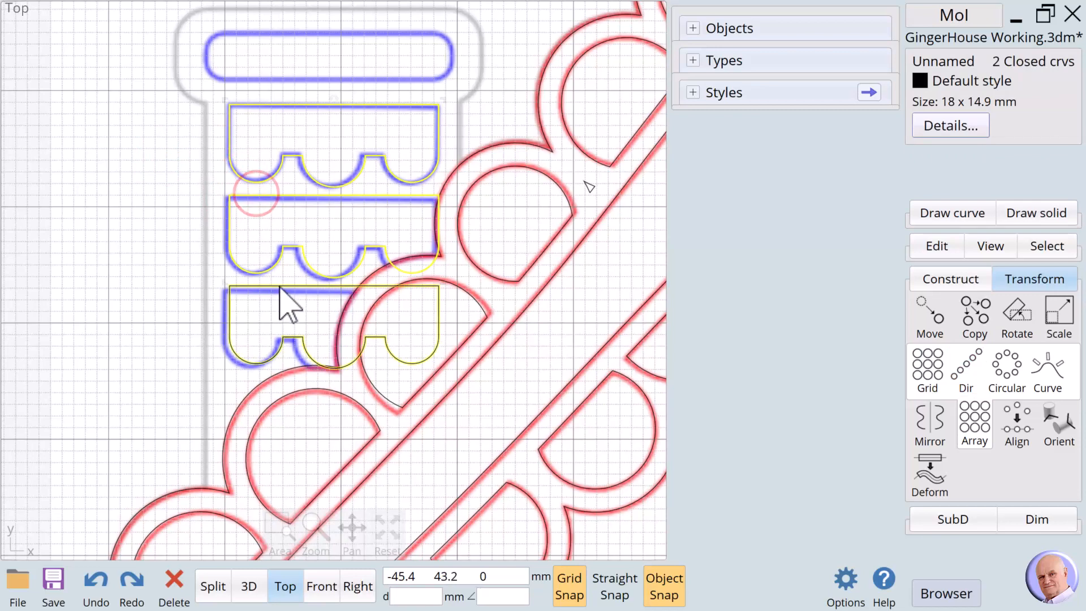
left_click(279, 287)
left_click(1017, 421)
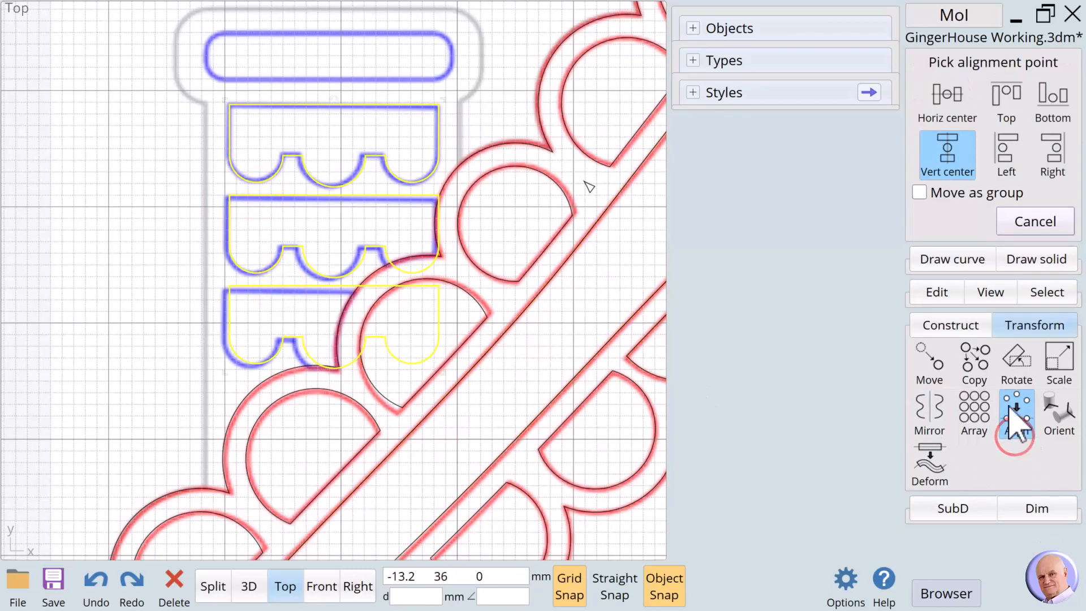
left_click(960, 162)
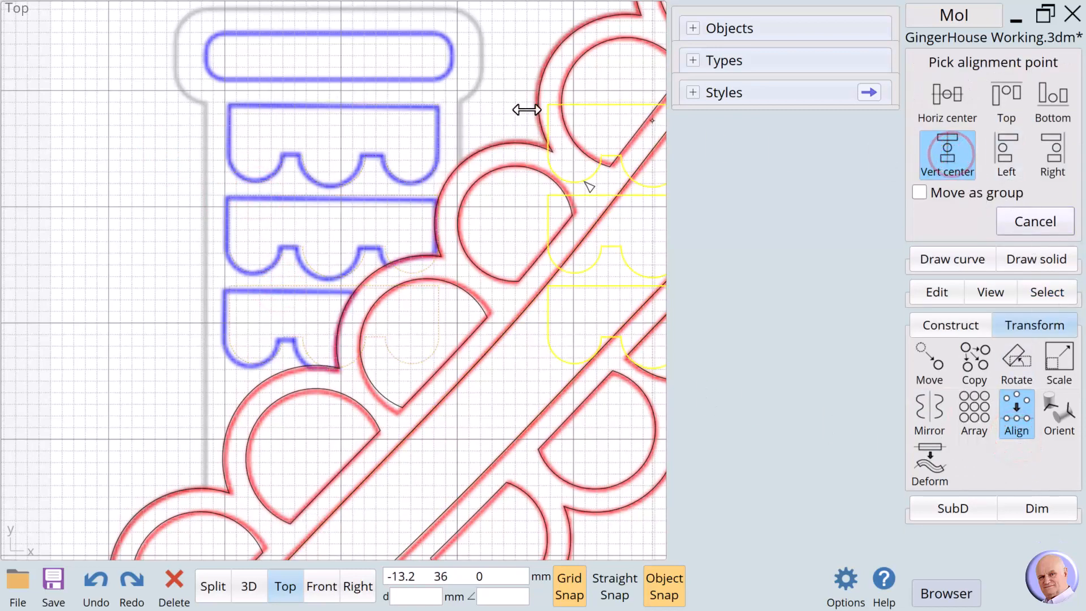
left_click(334, 105)
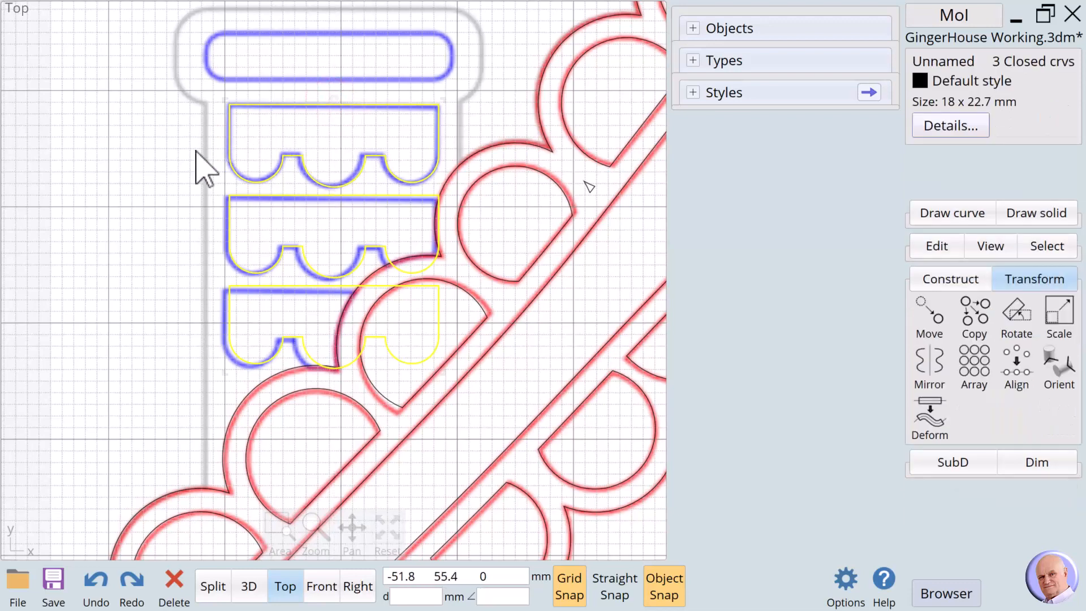
left_click(172, 151)
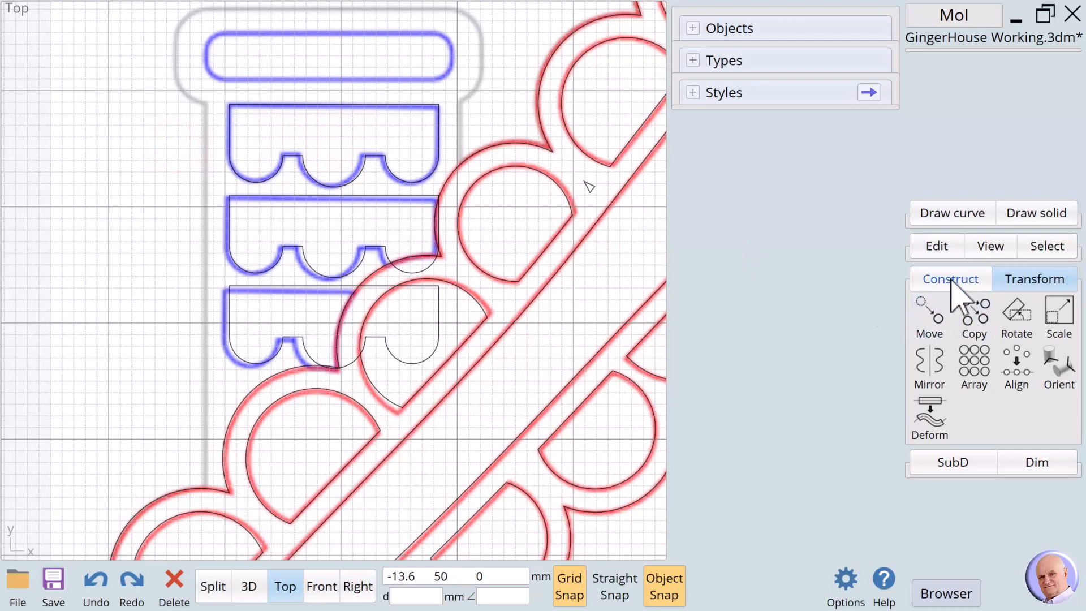
Draw a rounded-corner rectangle about 21.4 x 4.4 mm with a corner radius of about 1.7 mm over the chimney cap's blue outline.
left_click(940, 214)
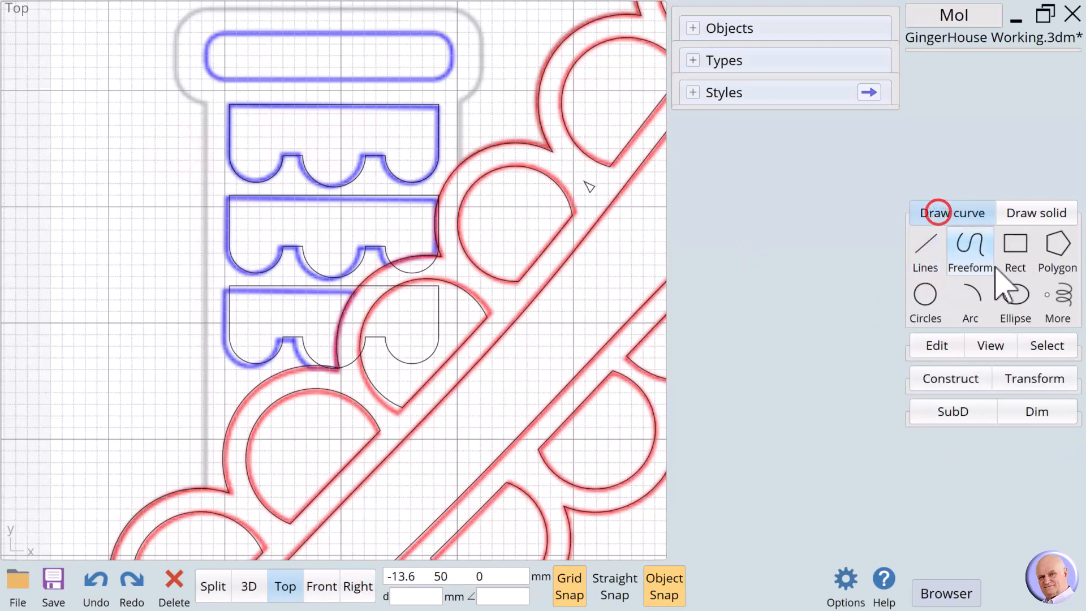
left_click(1014, 243)
left_click(970, 249)
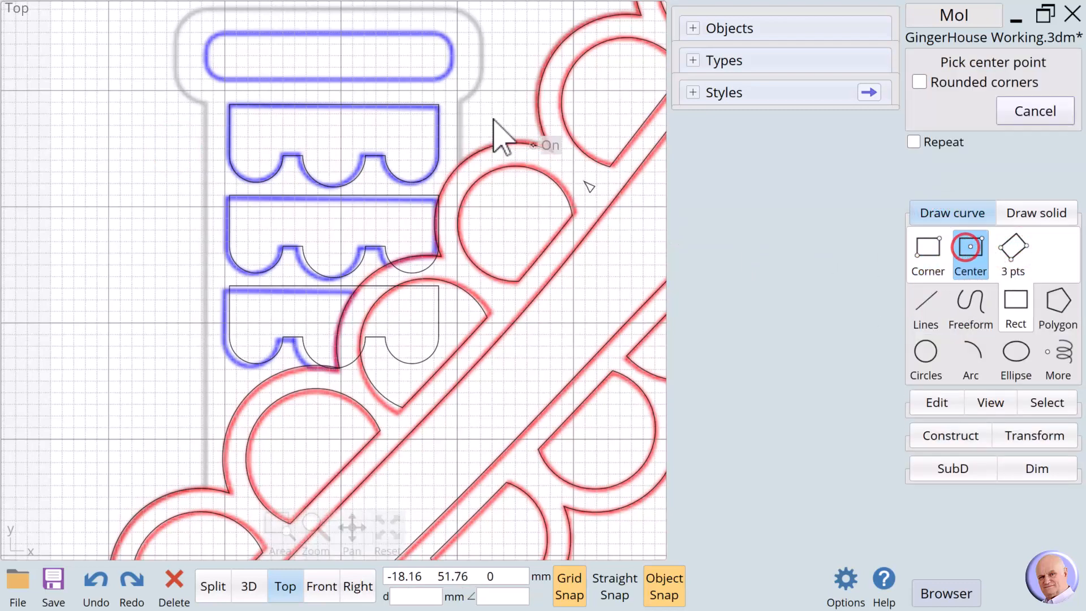
left_click(931, 252)
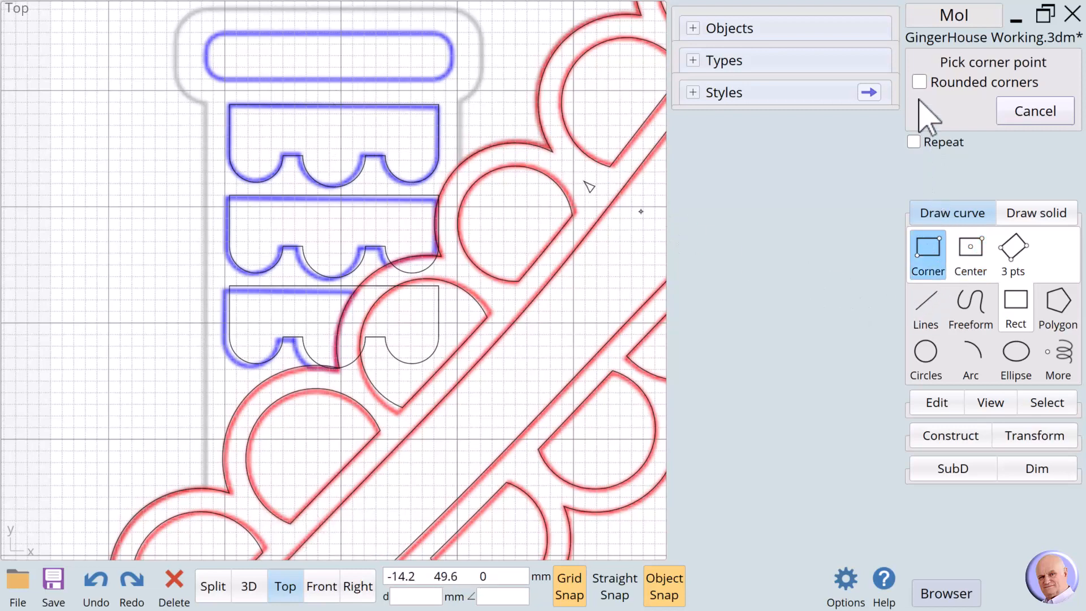
left_click(918, 86)
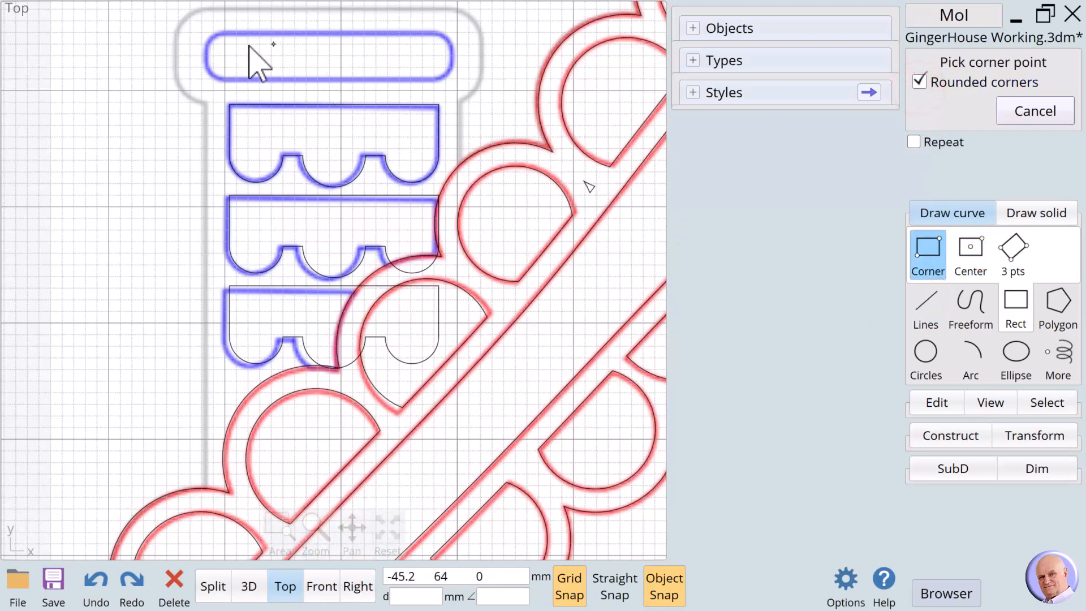
left_click(205, 31)
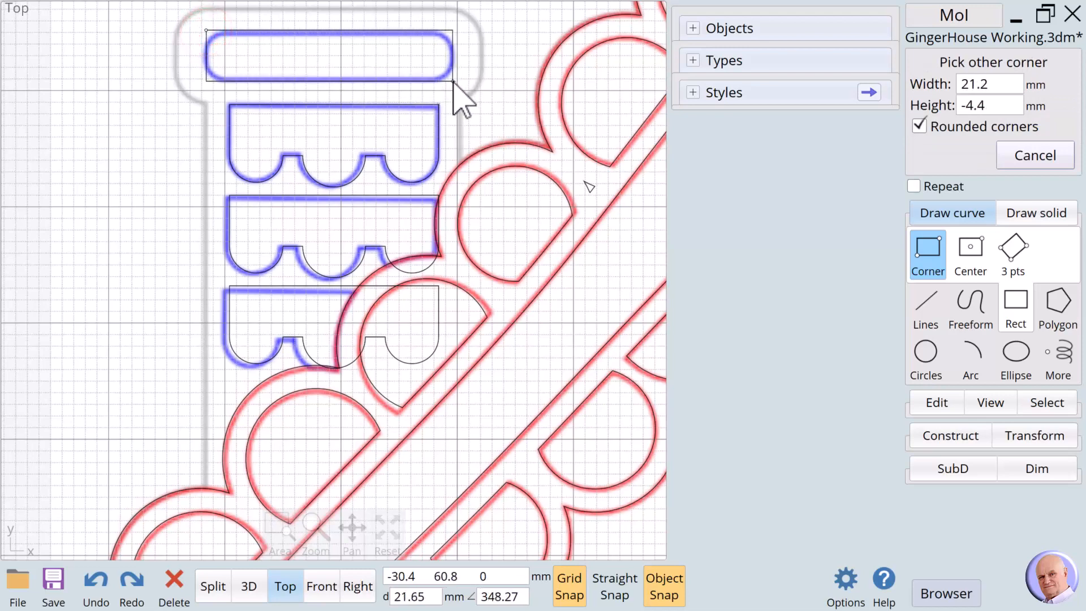
left_click(455, 81)
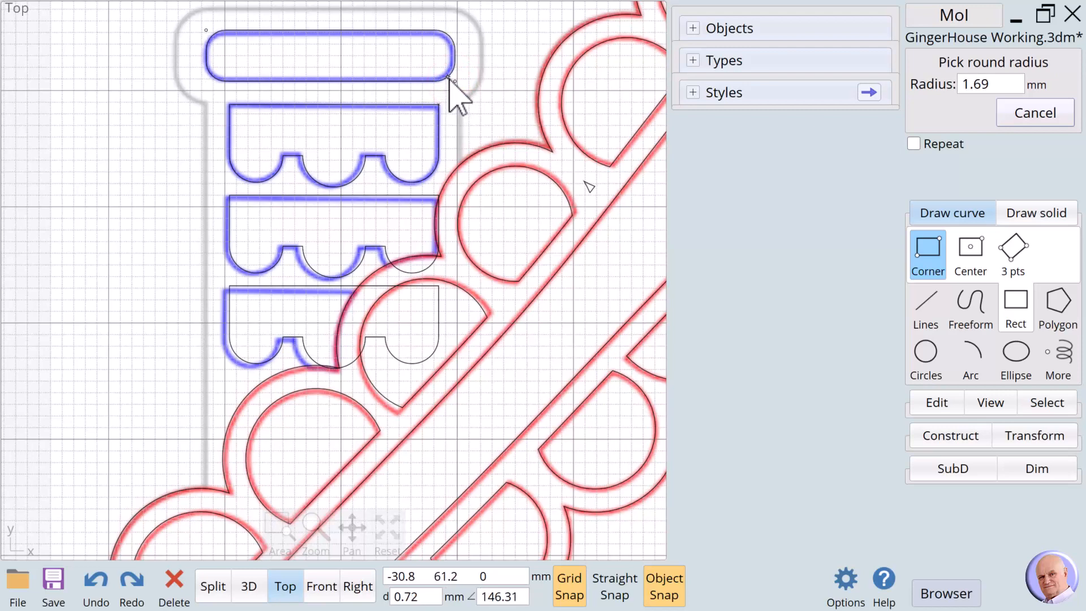
left_click(449, 78)
Align the rounded rectangle by its vertical center to the midpoint of the uppermost scalloped outline's top edge.
left_click(401, 78)
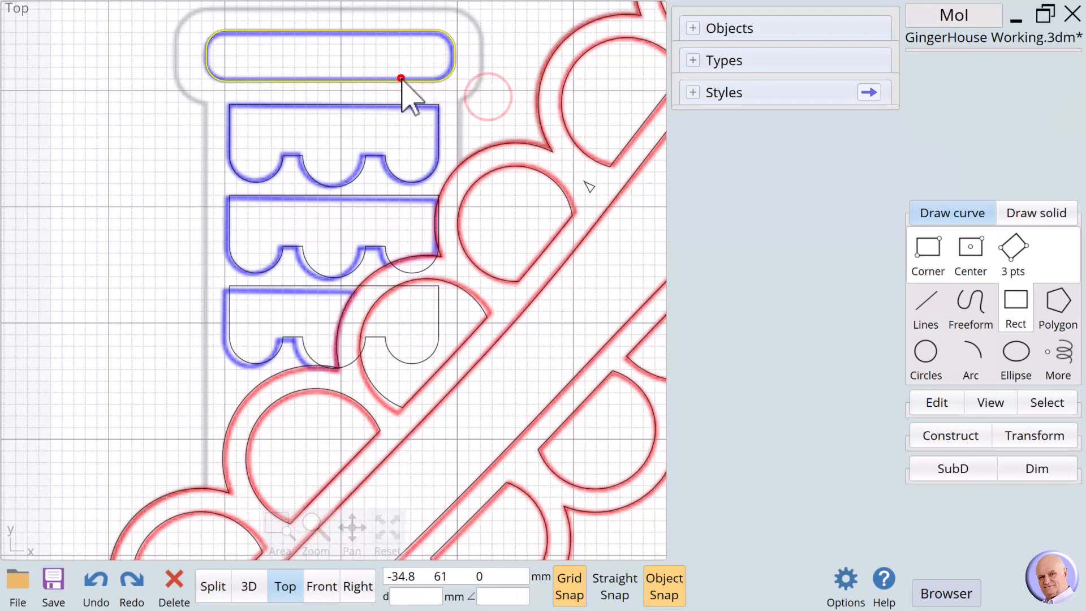
left_click(1035, 435)
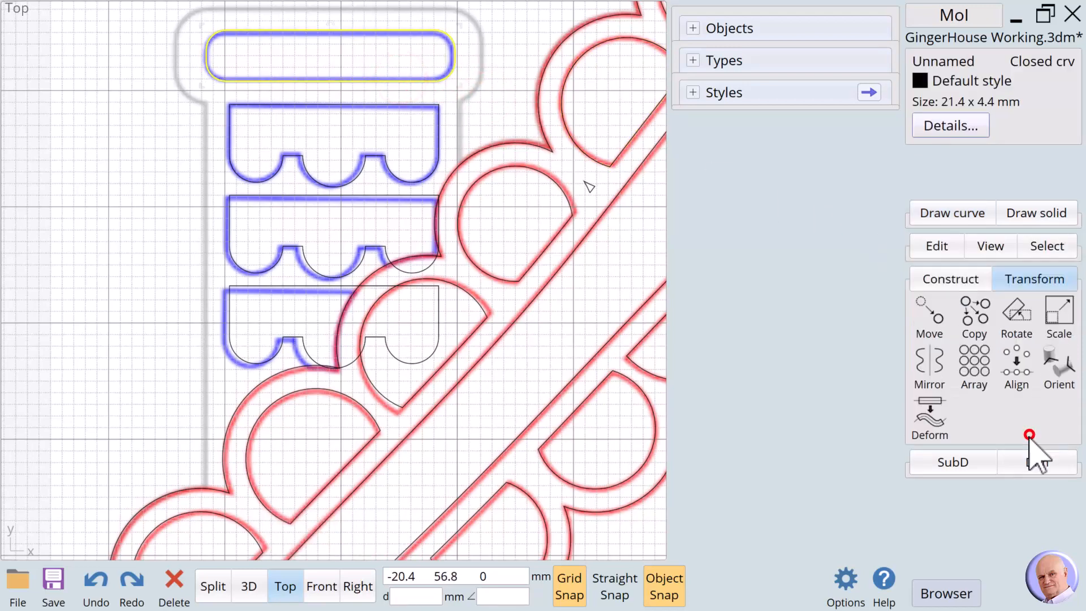
left_click(1021, 369)
left_click(953, 163)
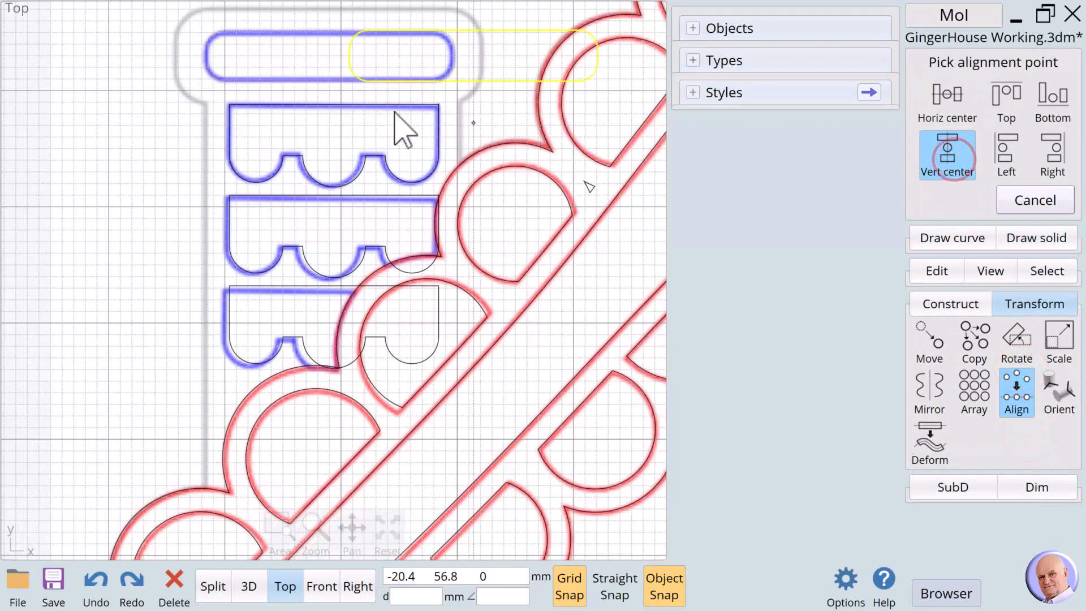
left_click(334, 105)
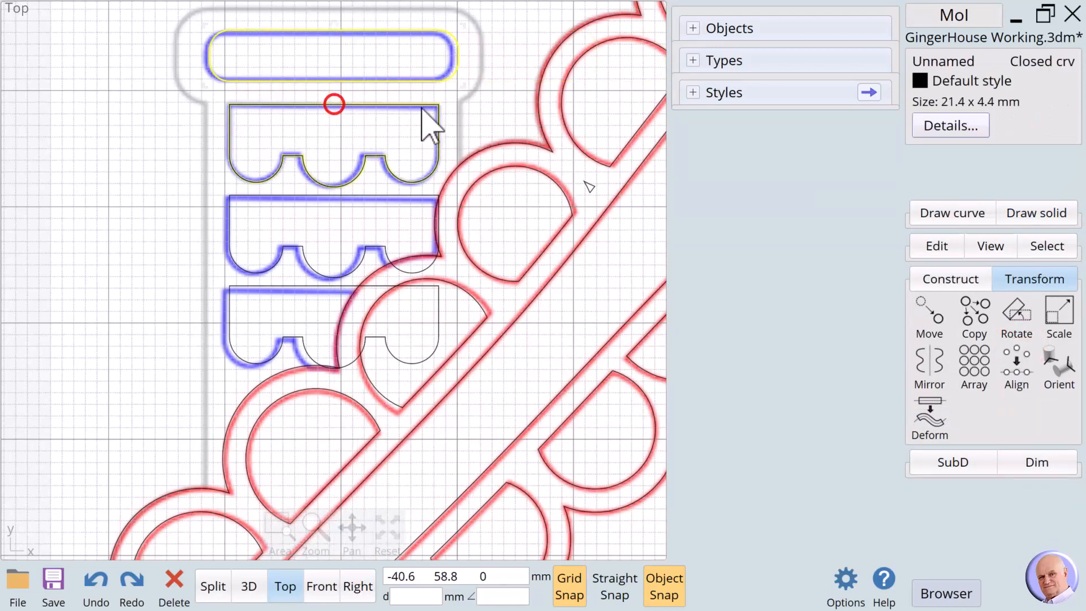
left_click(495, 106)
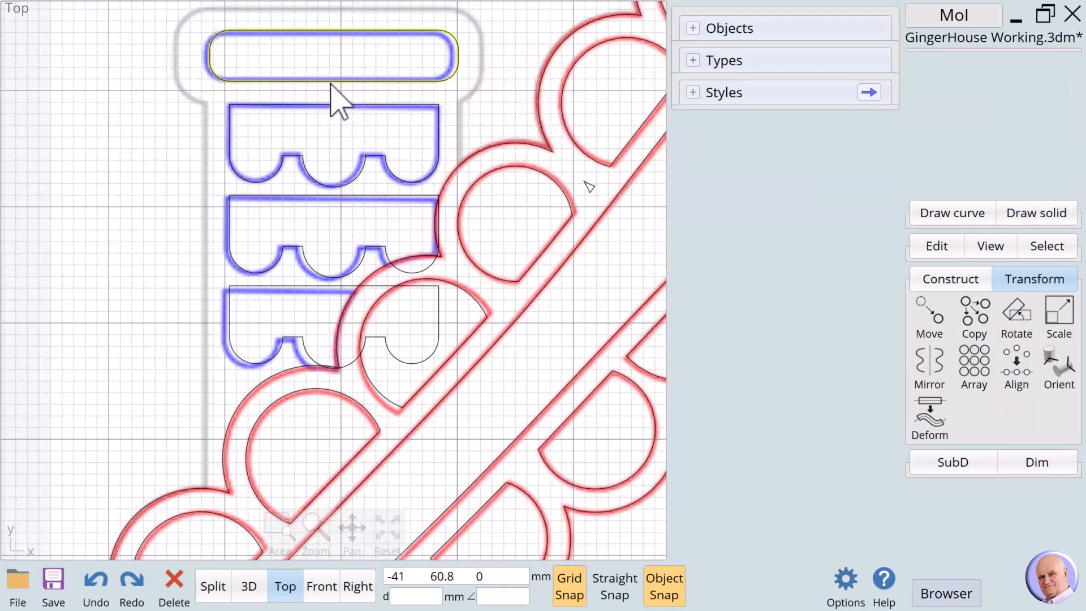
Name the rounded rectangle and the three scalloped outlines together as "201 Chimney Frames 4mm".
left_click(330, 80)
left_click(327, 103)
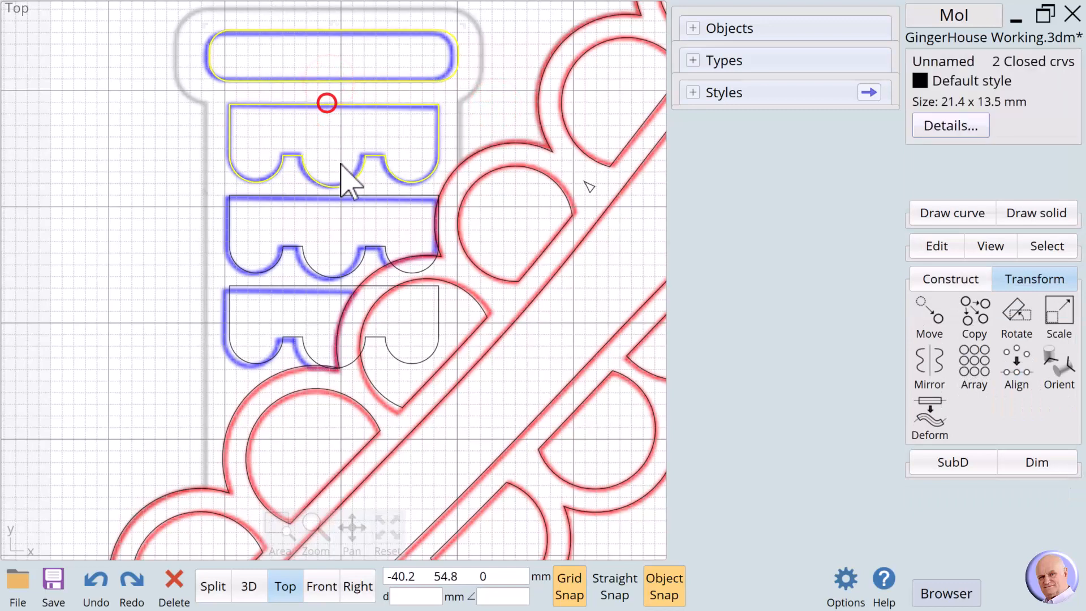
left_click(327, 197)
left_click(309, 287)
left_click(693, 28)
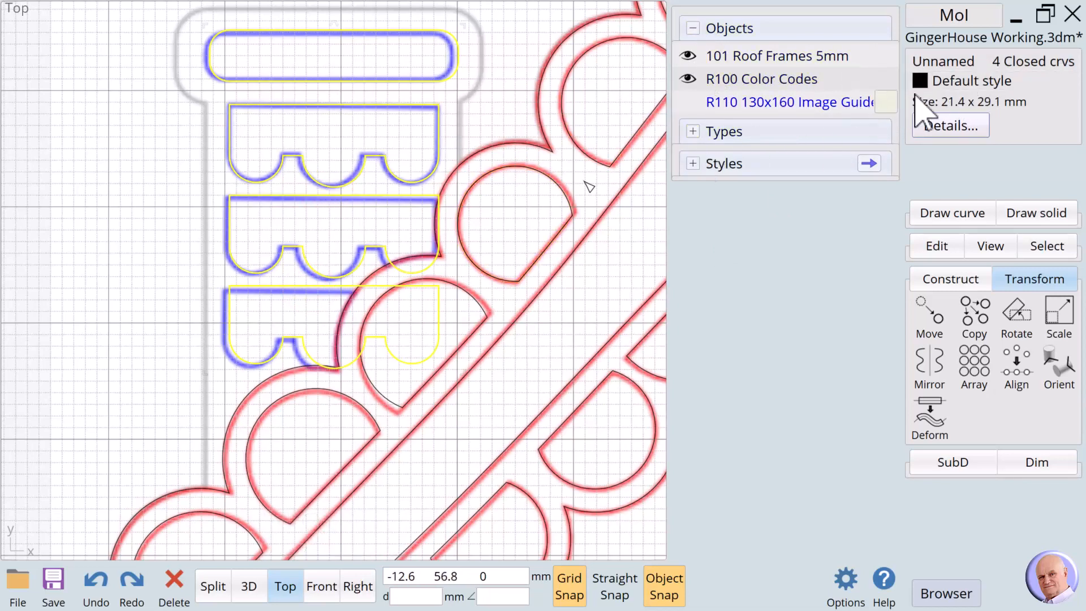
left_click(942, 62)
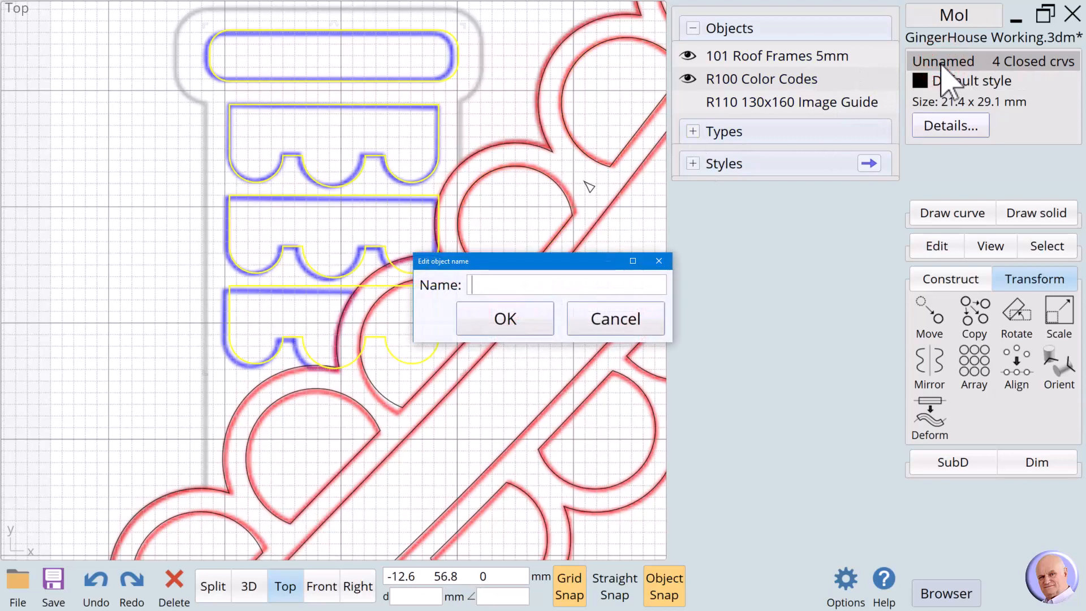
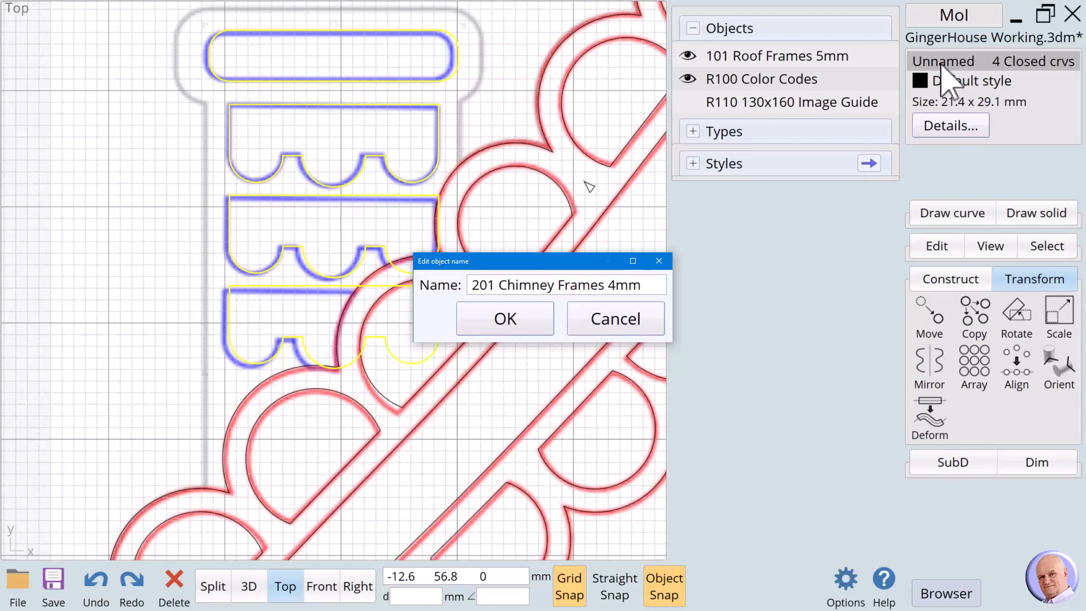
left_click(516, 320)
Subtract the outer roof frame from the two lower scalloped chimney frames with a Boolean difference, keeping the cutting object.
scroll(510, 335, "down", 5)
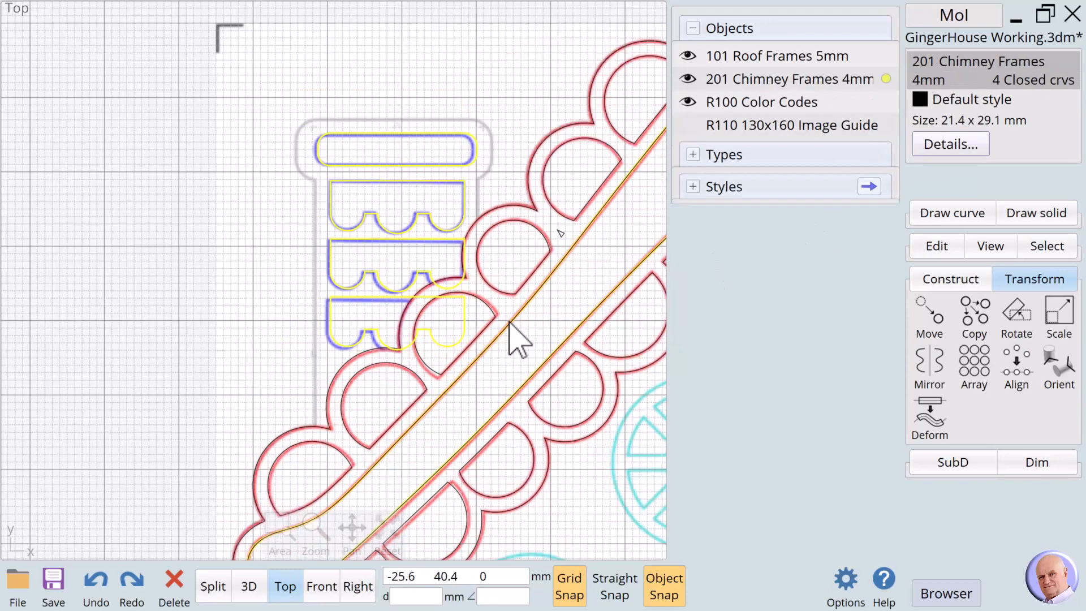
scroll(481, 328, "down", 3)
left_click_drag(351, 529, 399, 551)
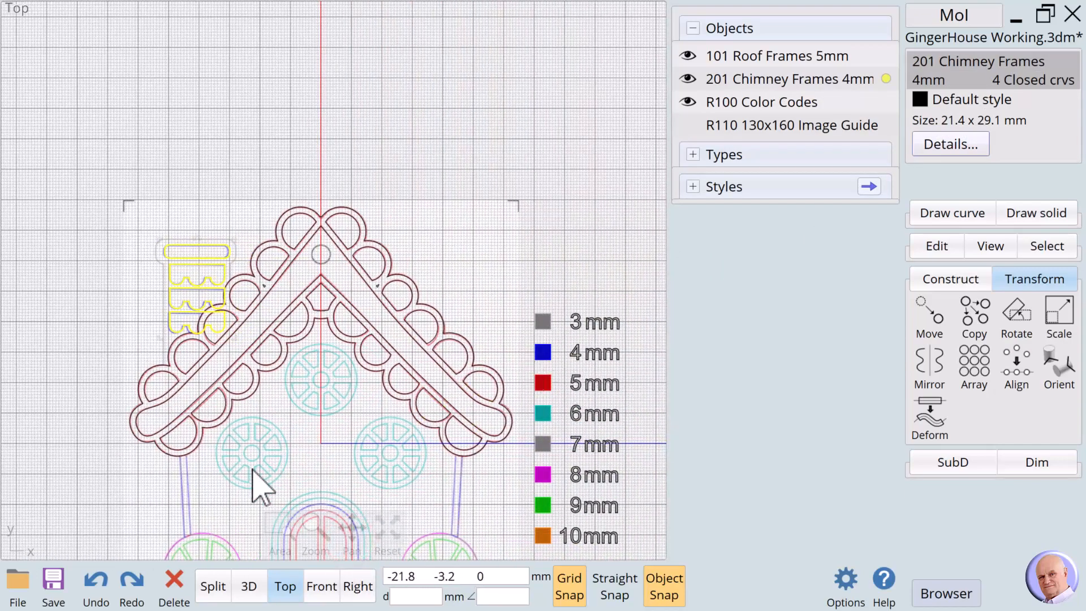
scroll(111, 339, "up", 3)
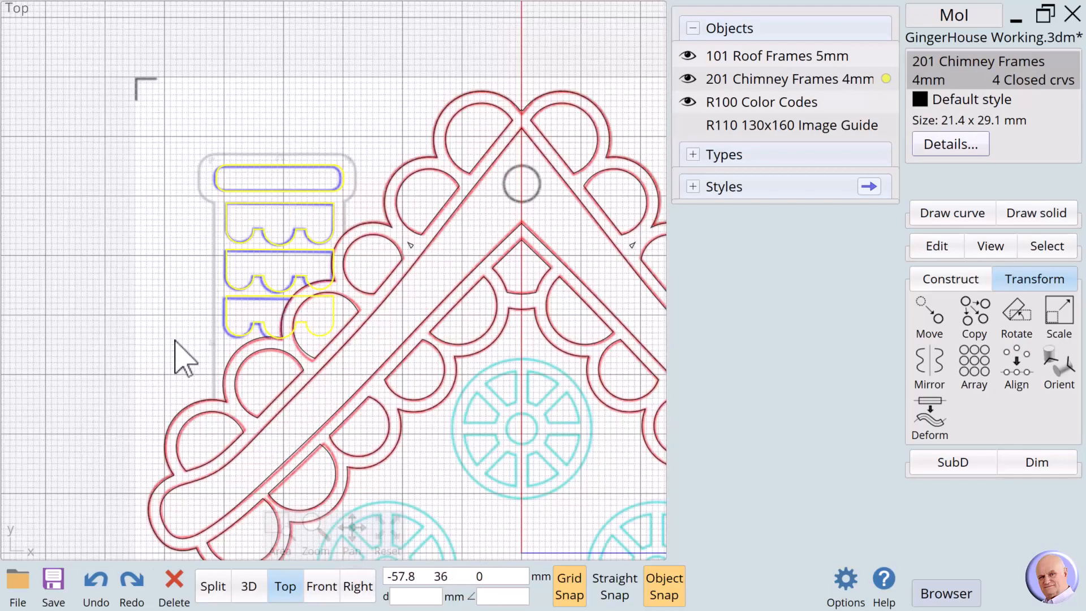
left_click(146, 326)
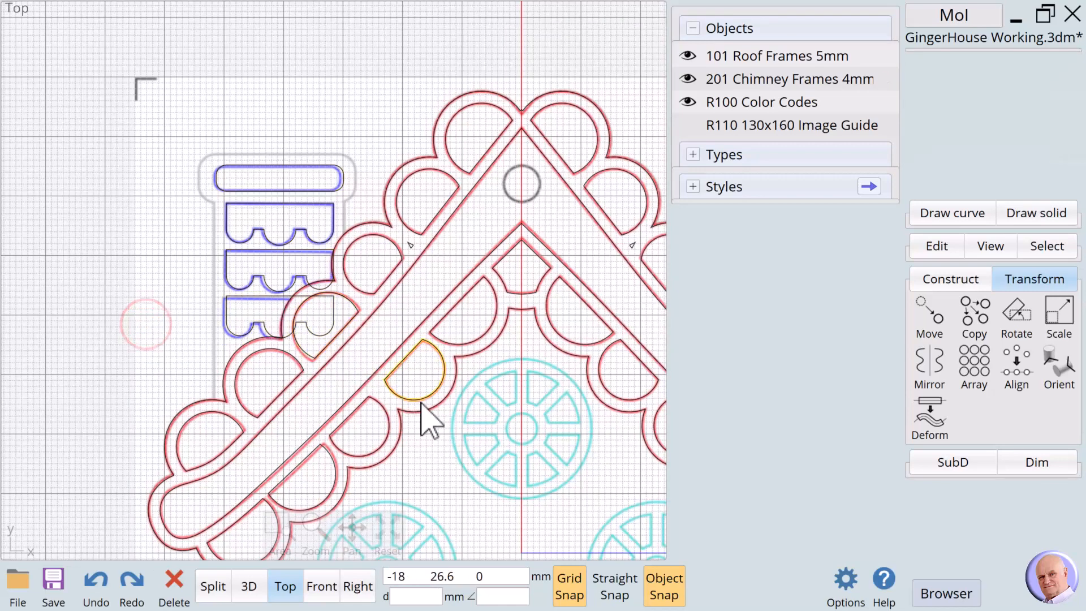
left_click(261, 252)
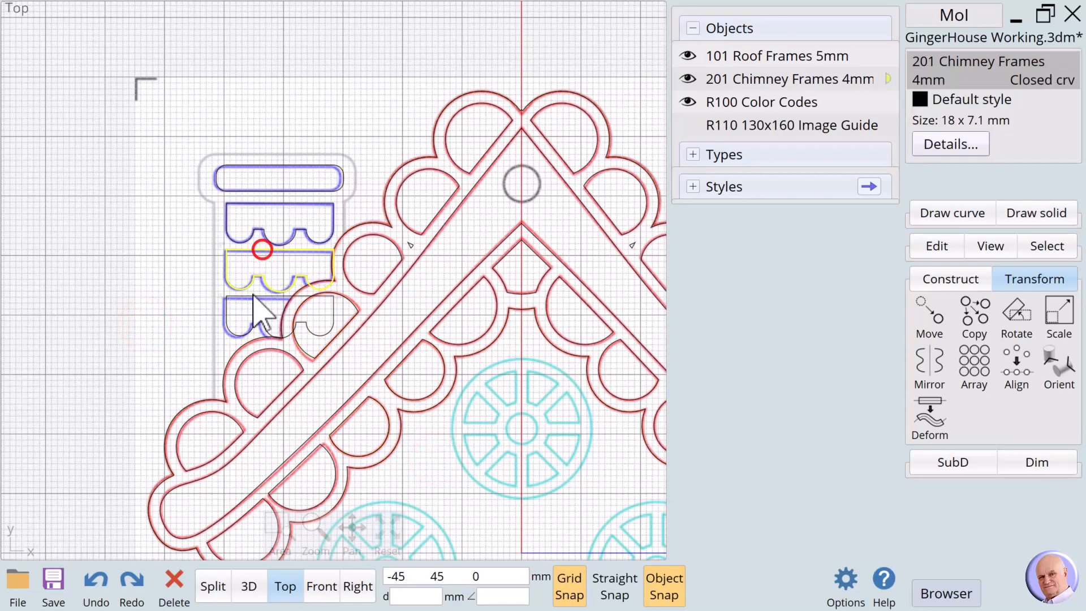
left_click(248, 317)
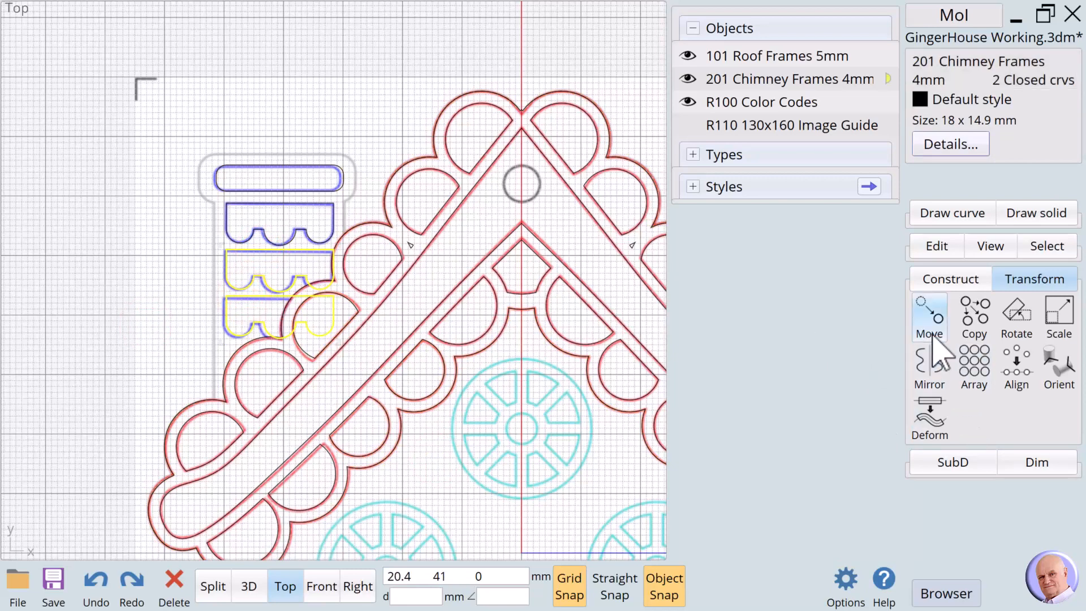
left_click(930, 279)
left_click(937, 315)
left_click(926, 316)
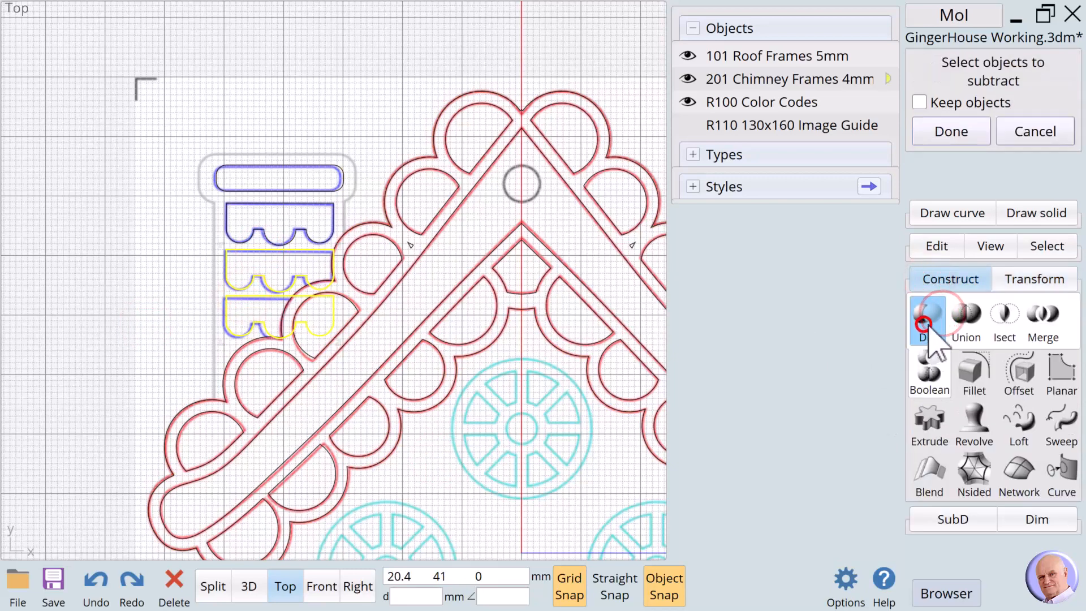
left_click(410, 160)
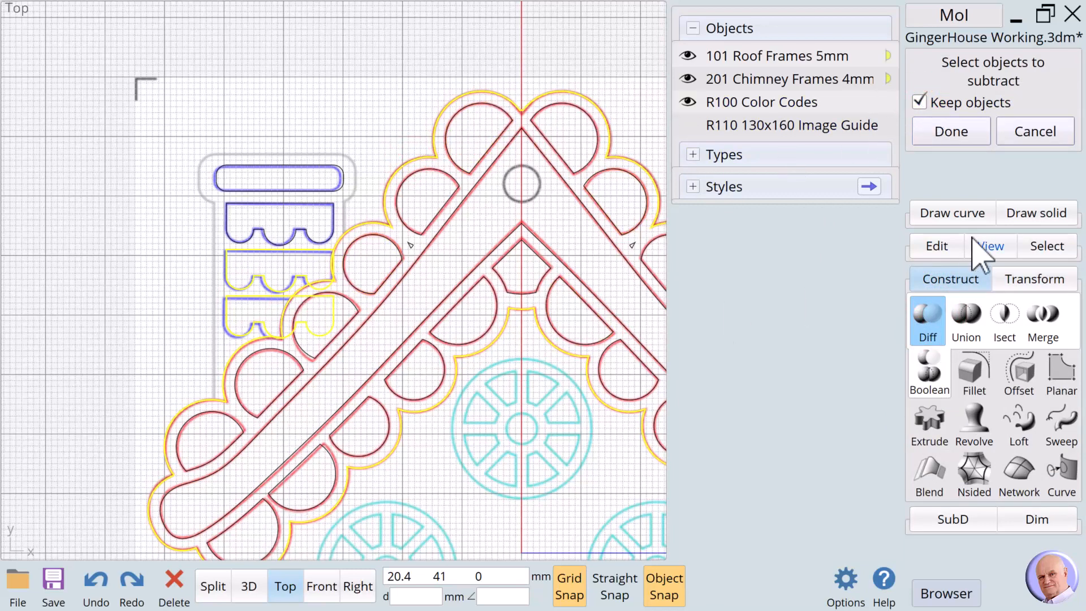
left_click(948, 135)
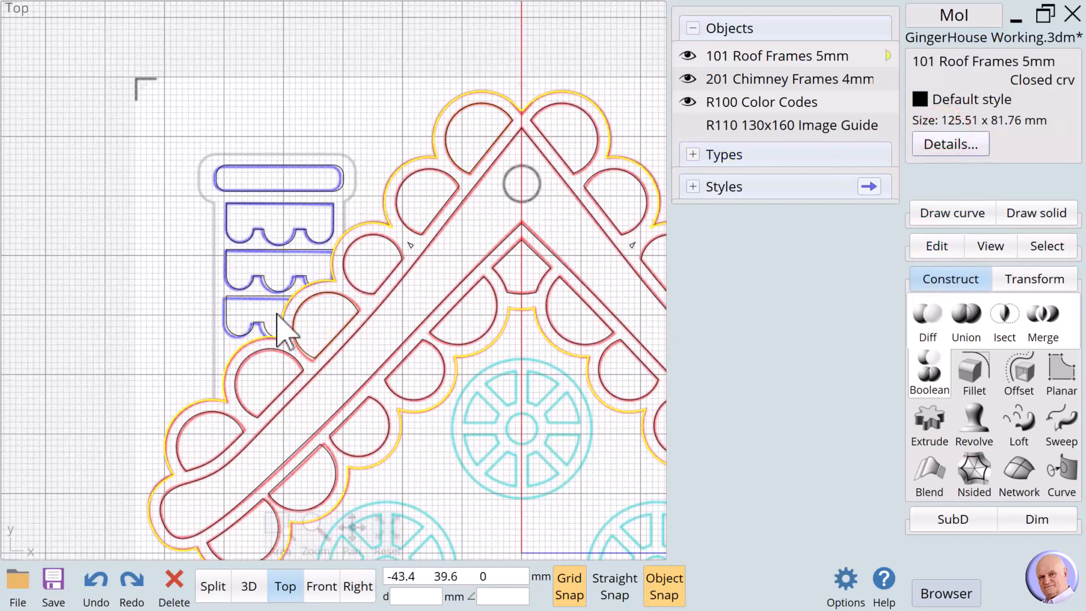
scroll(283, 339, "up", 2)
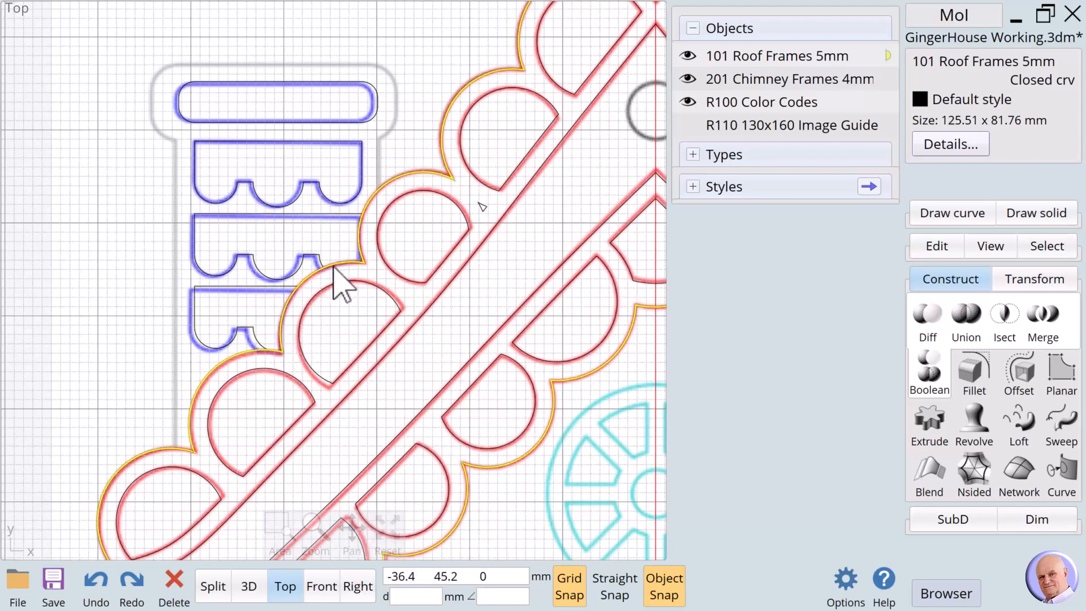
scroll(108, 205, "down", 1)
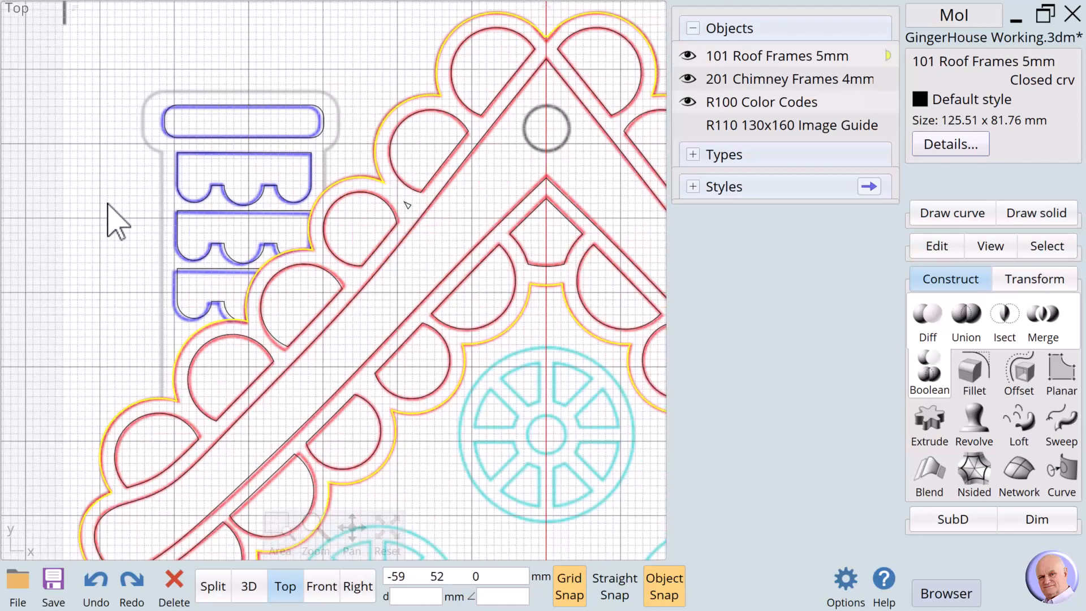
left_click(82, 243)
With grid and object snapping off, draw a three-point rectangle about 64.1 mm long and 2 mm wide over the house's slanted right wall line.
scroll(85, 252, "down", 1)
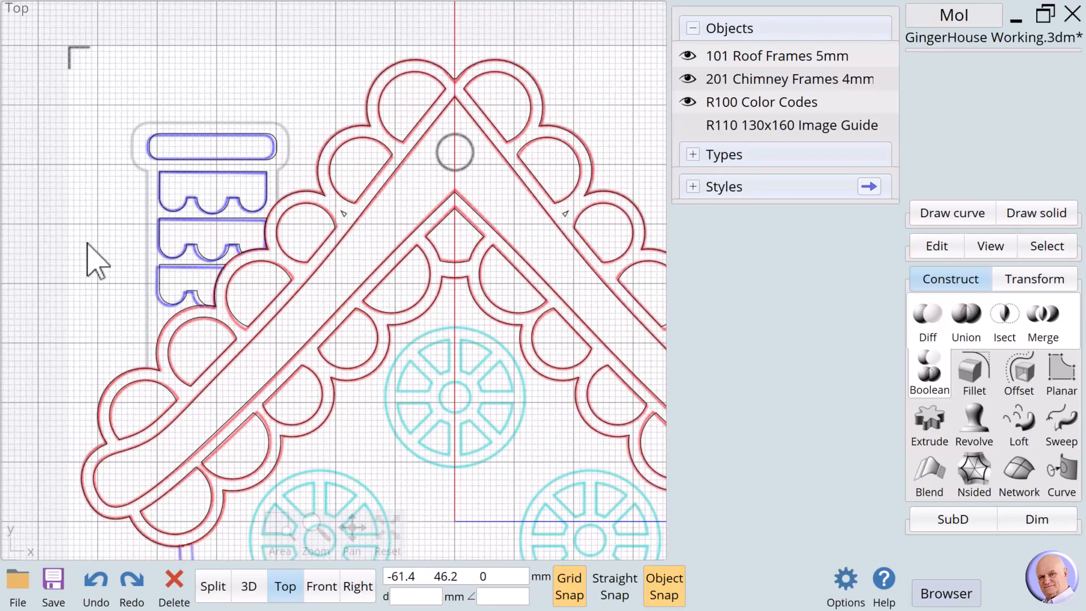
scroll(65, 210, "down", 1)
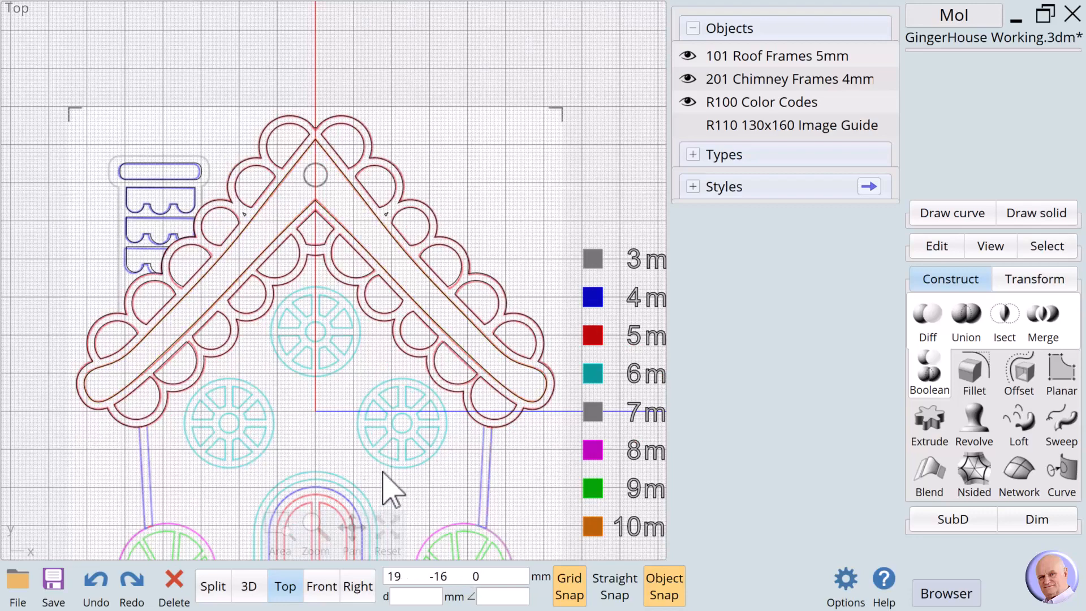
left_click_drag(354, 557, 352, 527)
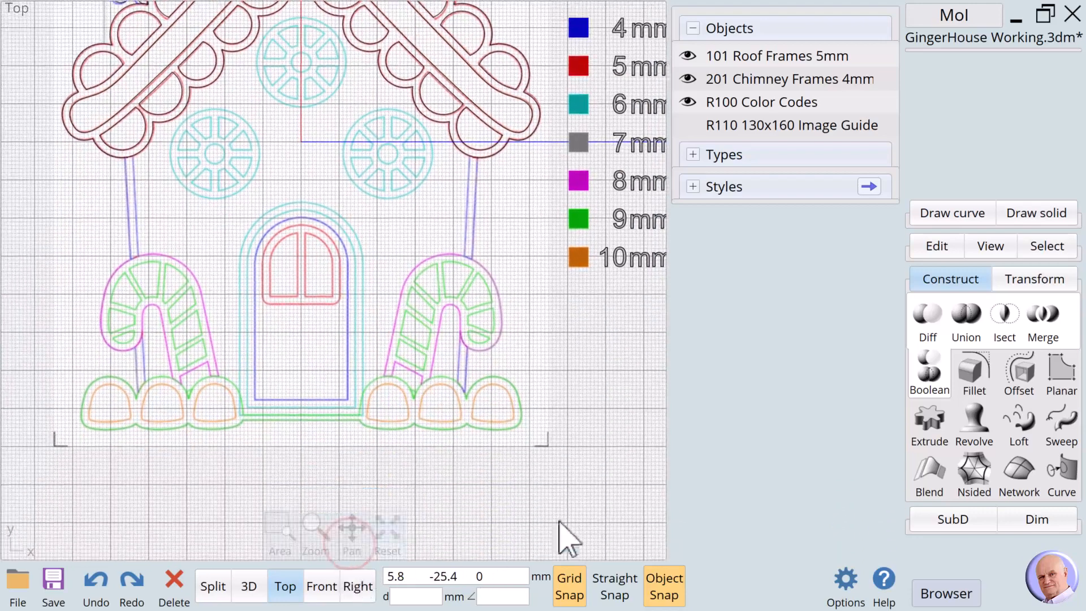
left_click(940, 213)
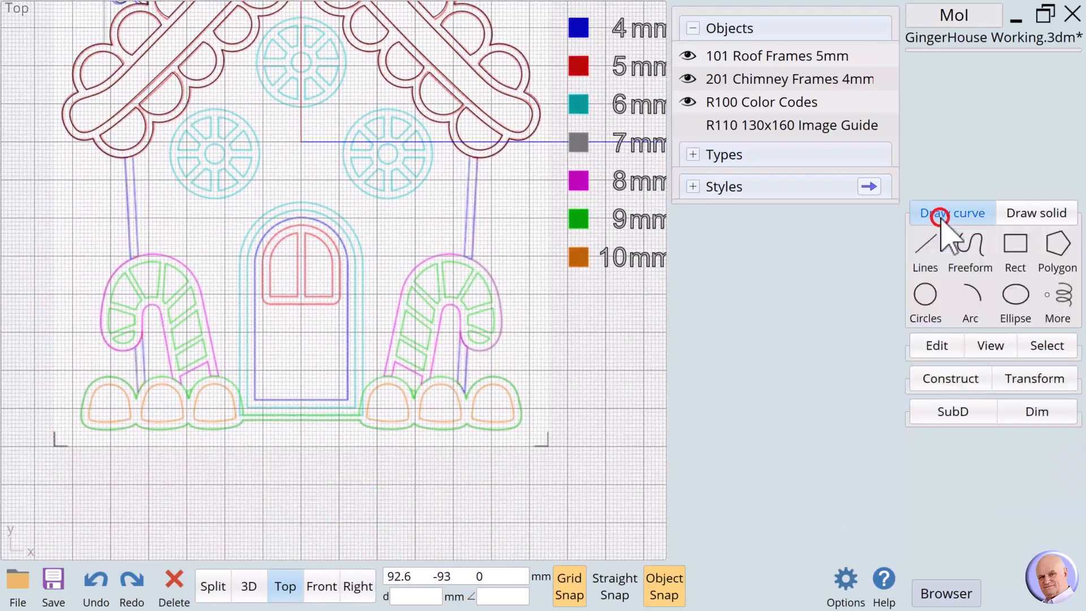
left_click(1011, 244)
left_click(1013, 246)
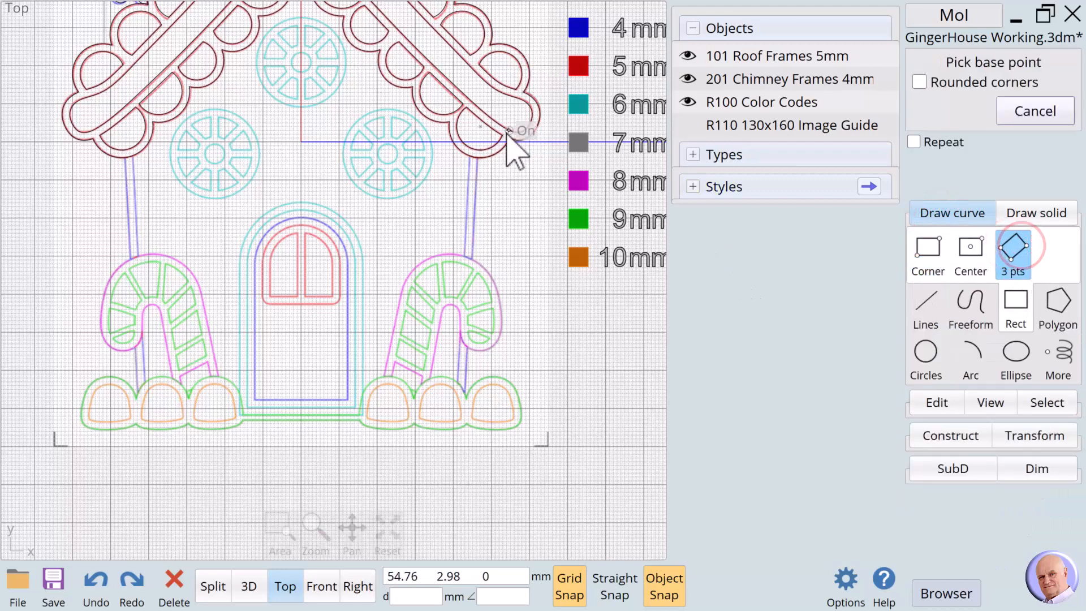
scroll(476, 170, "up", 2)
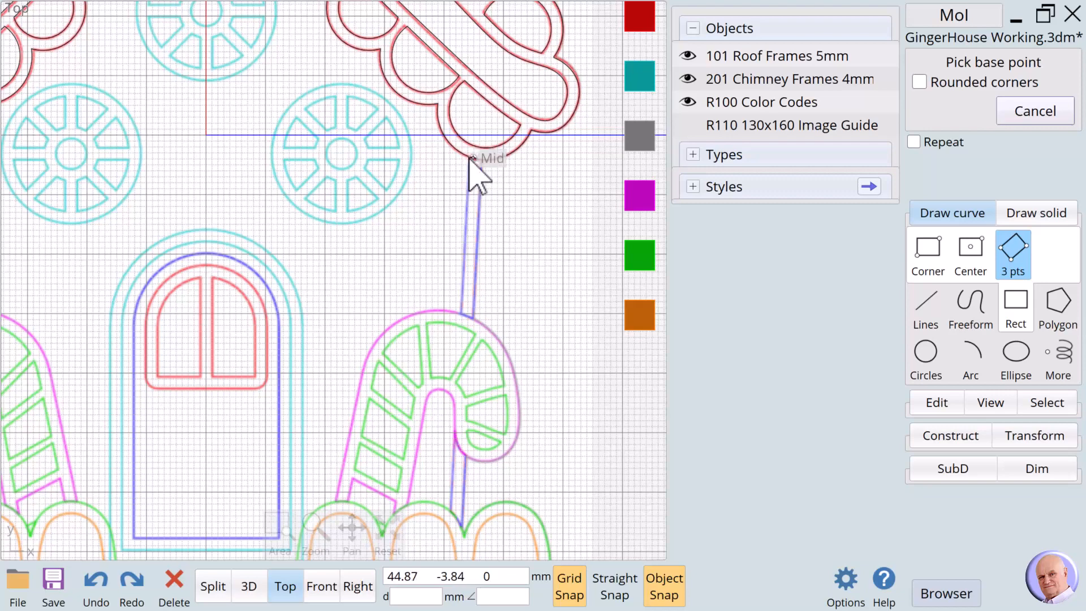
left_click(566, 585)
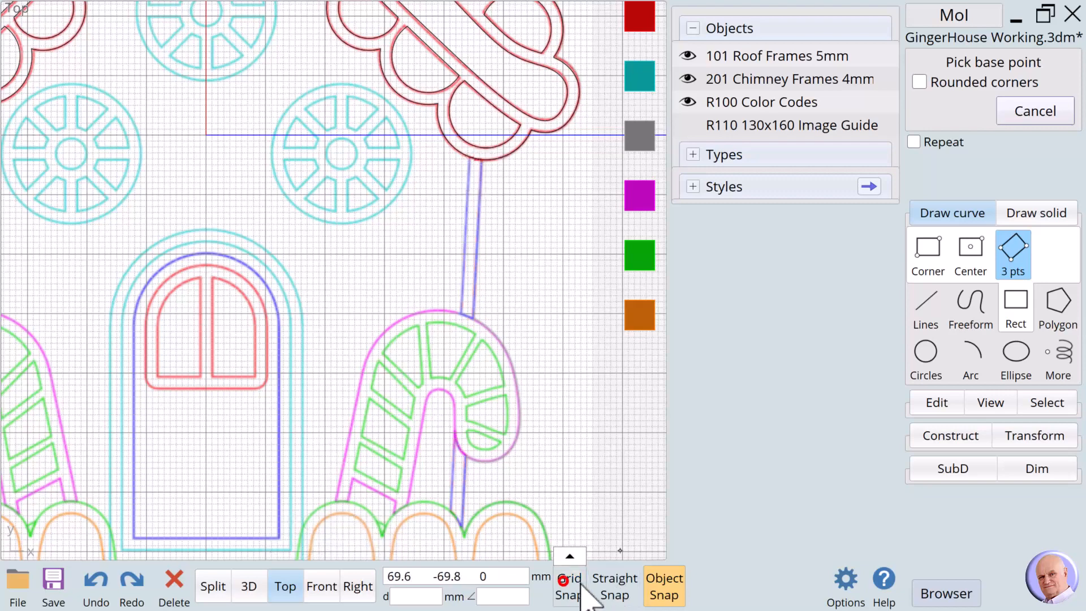
left_click(664, 591)
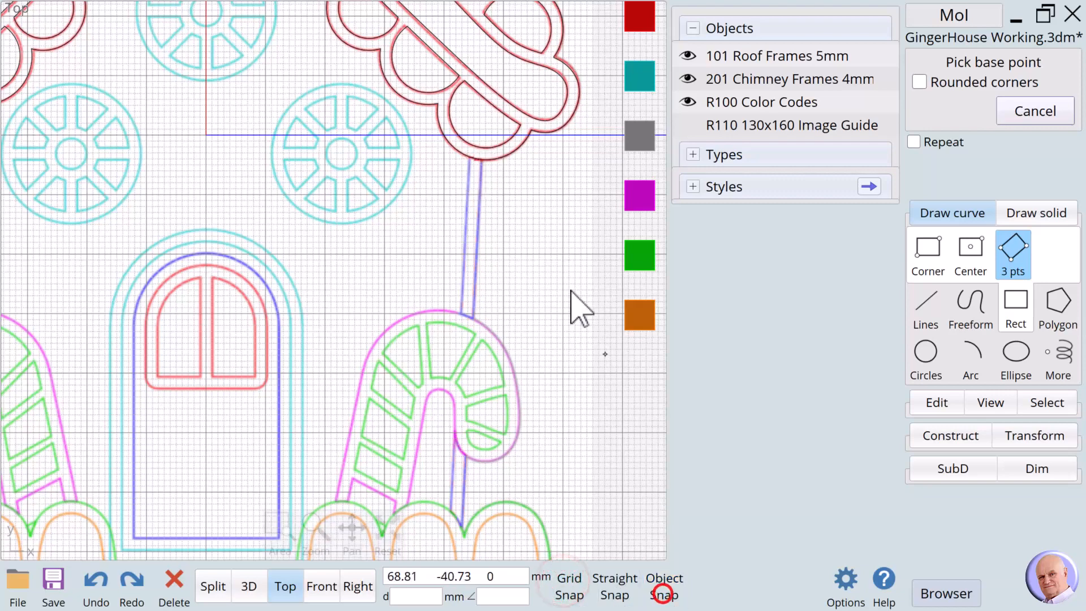
left_click(470, 156)
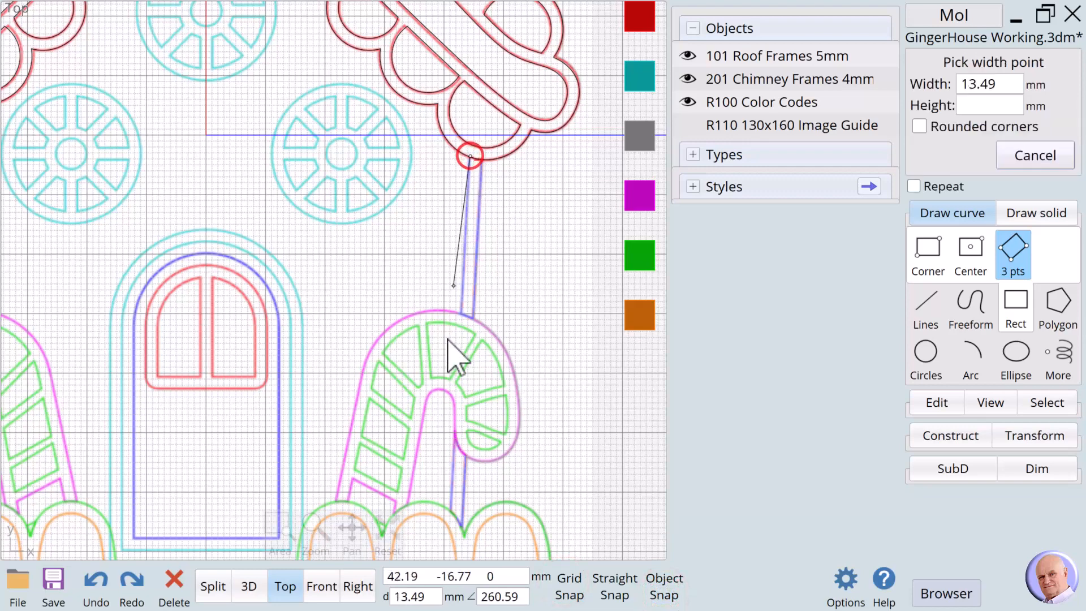
left_click(448, 538)
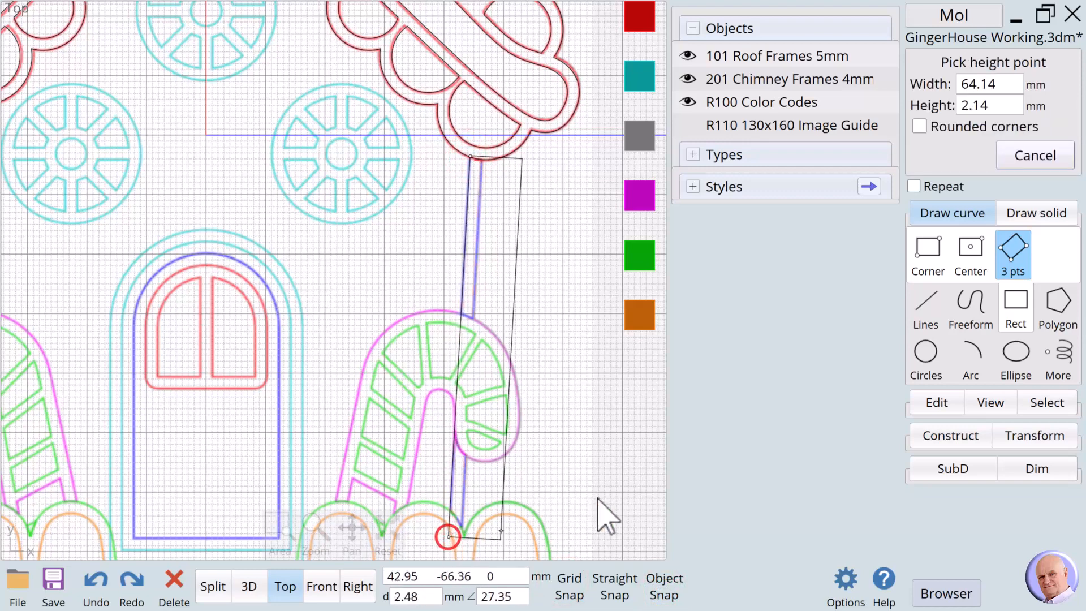
left_click(987, 107)
left_click(954, 223)
left_click(968, 291)
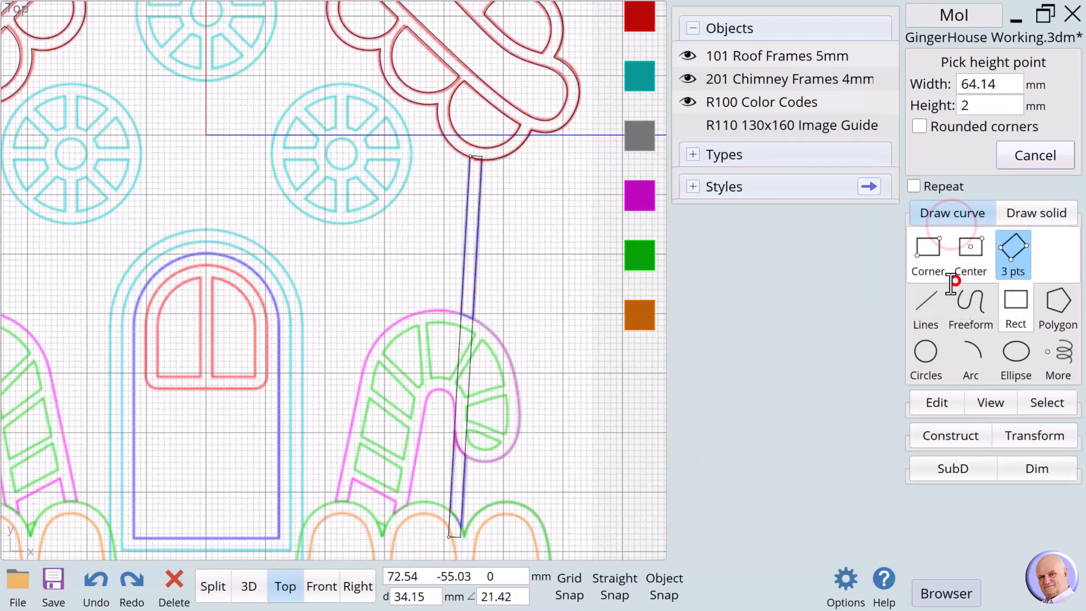
left_click(485, 231)
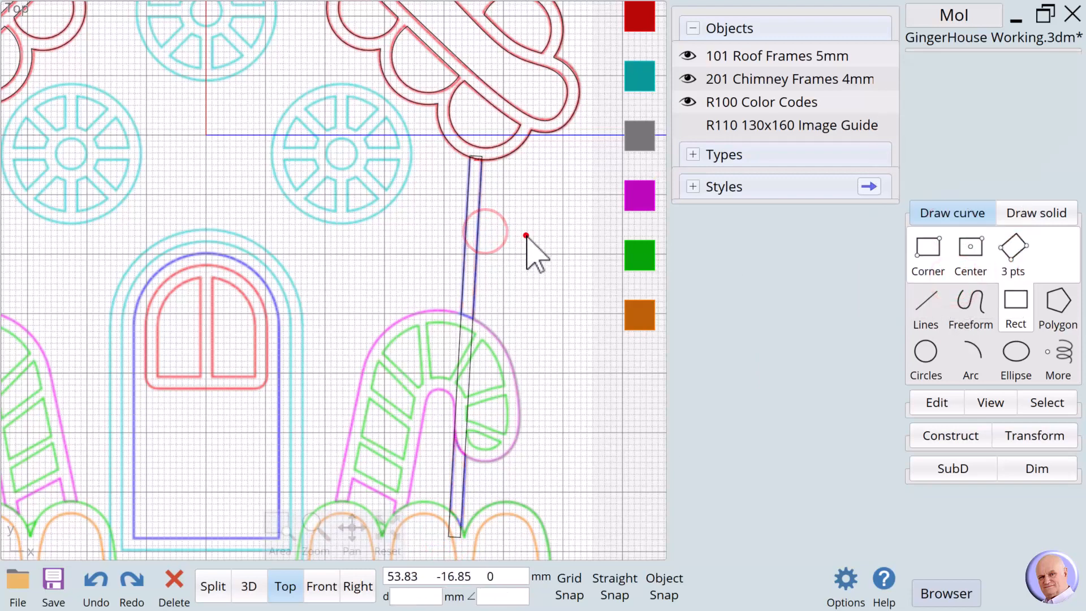
Mirror the slanted wall rectangle across the vertical y axis with grid and object snapping on, keeping the original.
left_click(475, 235)
scroll(589, 258, "down", 2)
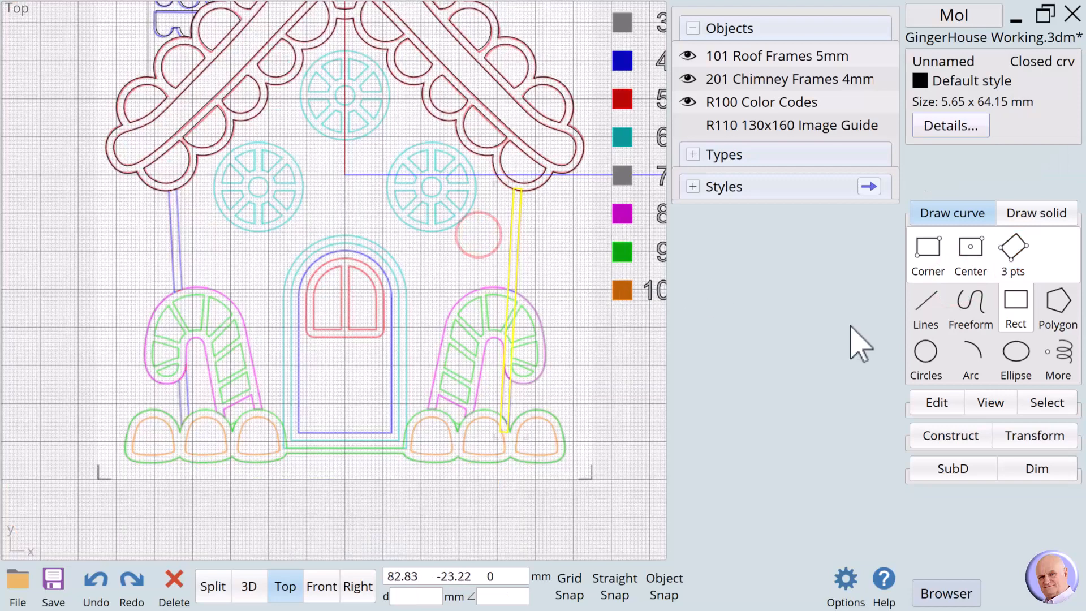
left_click(1032, 440)
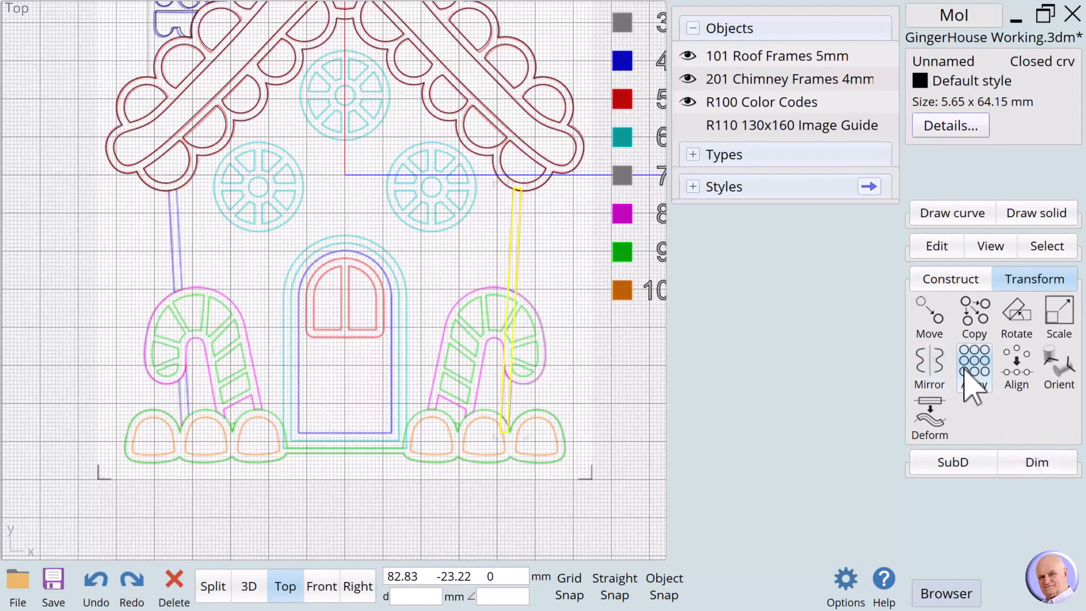
left_click(930, 365)
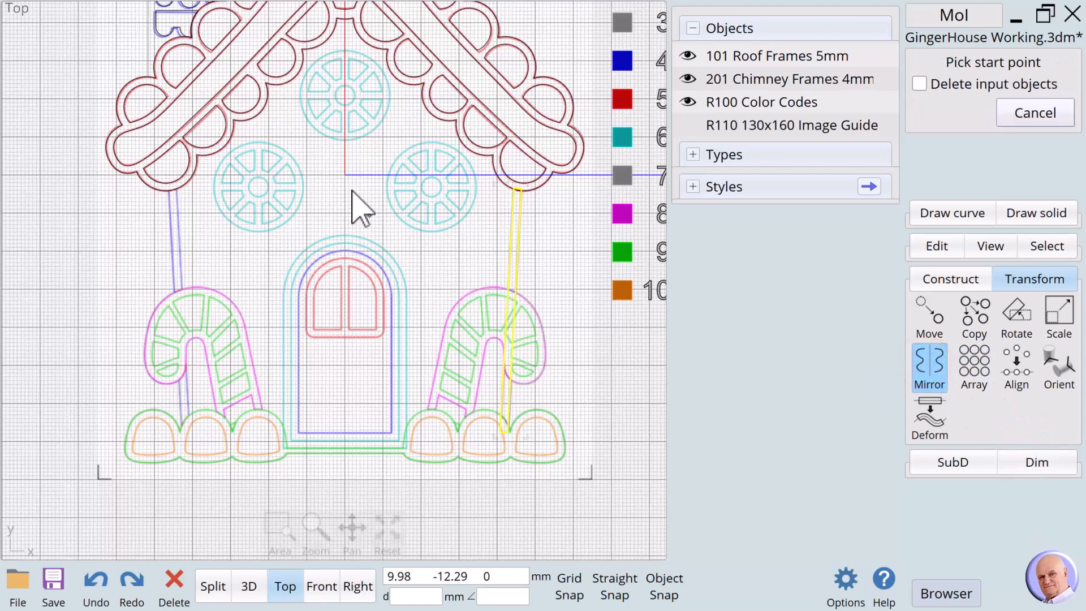
left_click(570, 585)
left_click(623, 586)
left_click(663, 586)
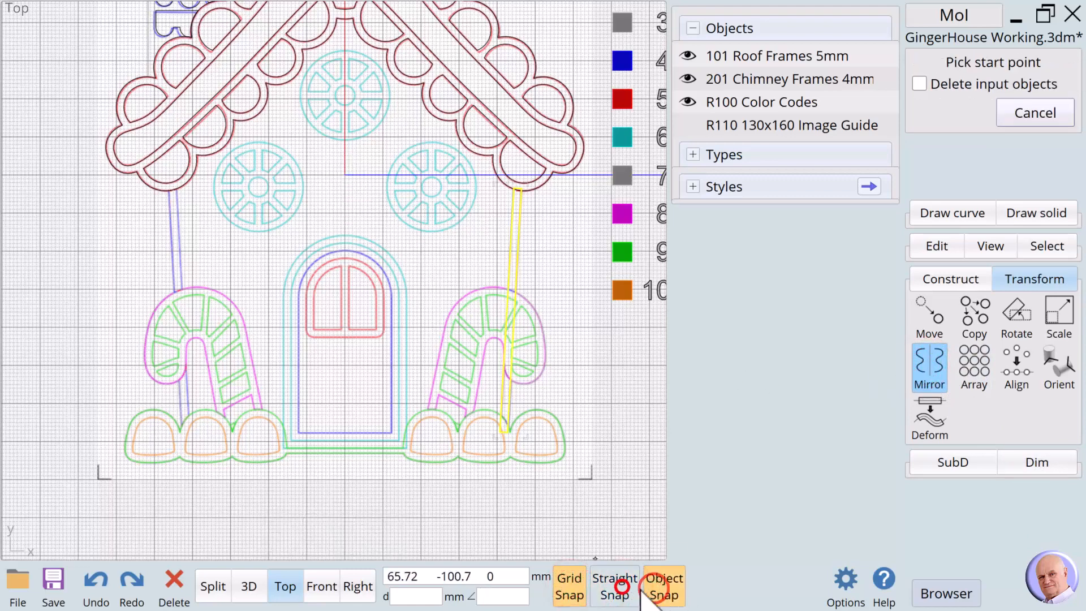
left_click(616, 586)
left_click(345, 128)
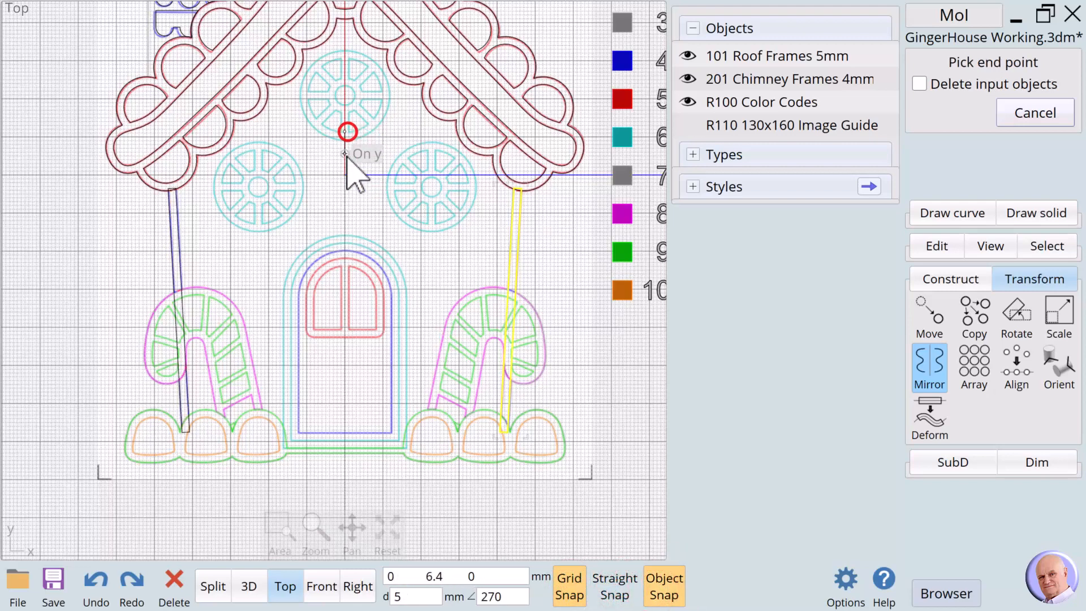
left_click(344, 162)
left_click(427, 252)
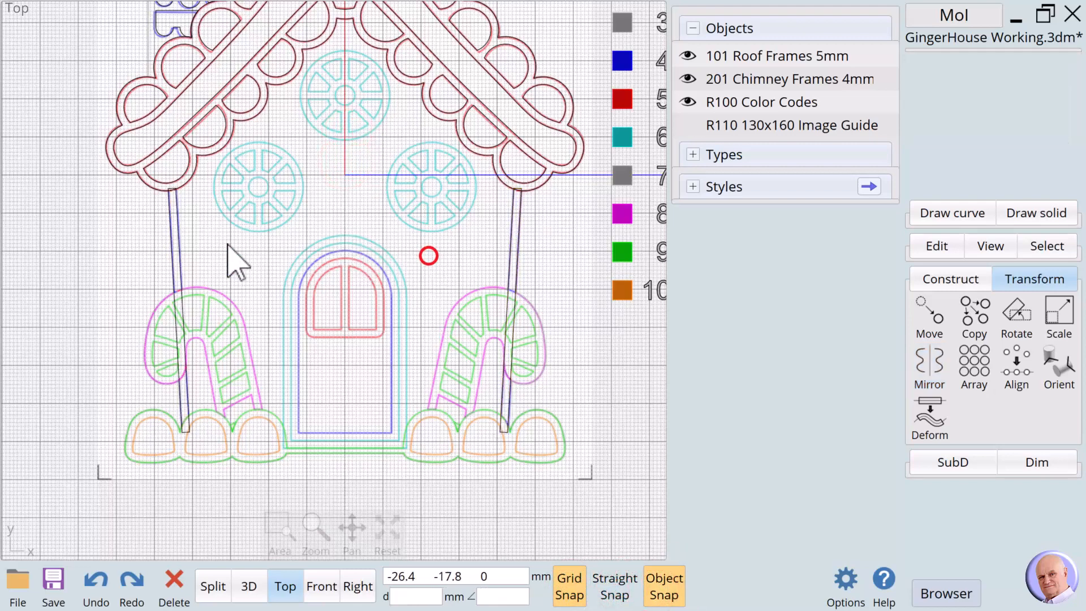
Name the two slanted wall rectangles together as "202 House Frames 4mm".
left_click(180, 249)
left_click(516, 259)
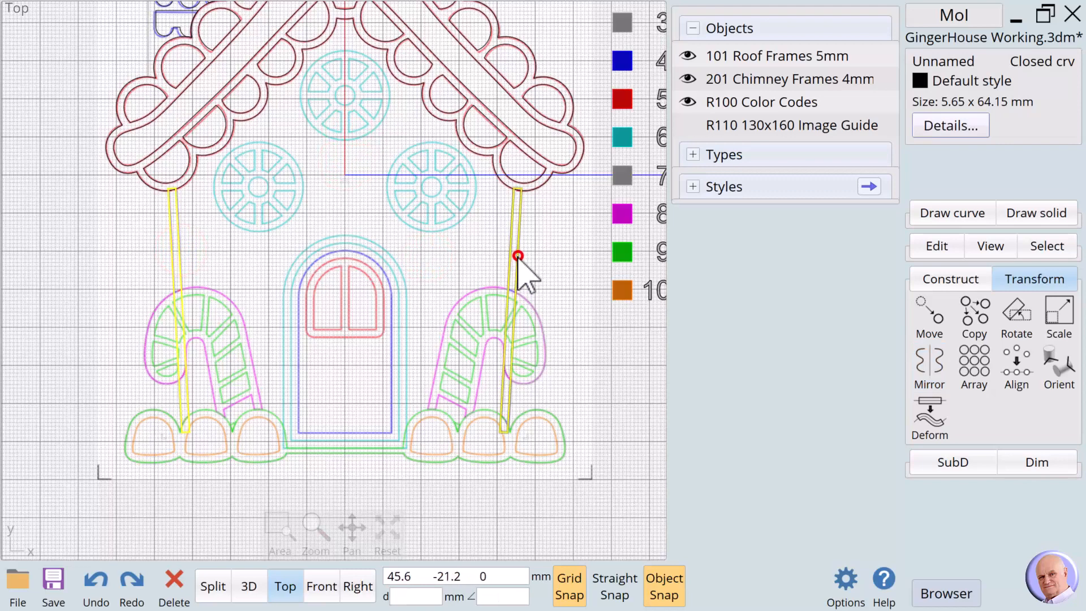
left_click(942, 62)
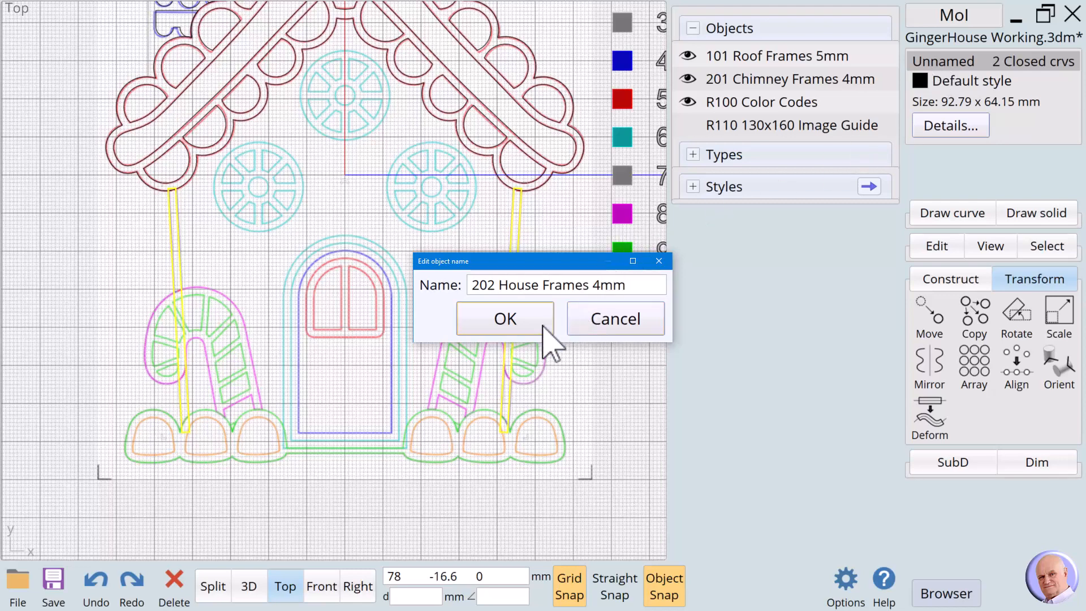
left_click(506, 319)
left_click(549, 235)
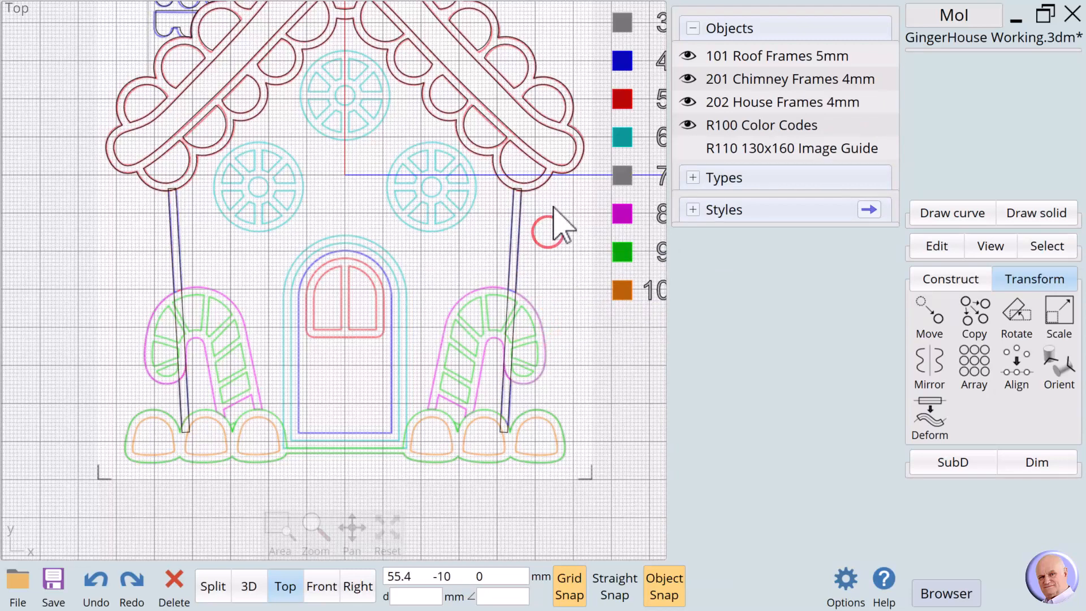
Subtract the outer roof frame from both slanted house wall rectangles with a Boolean difference, keeping the cutting object.
left_click(519, 216)
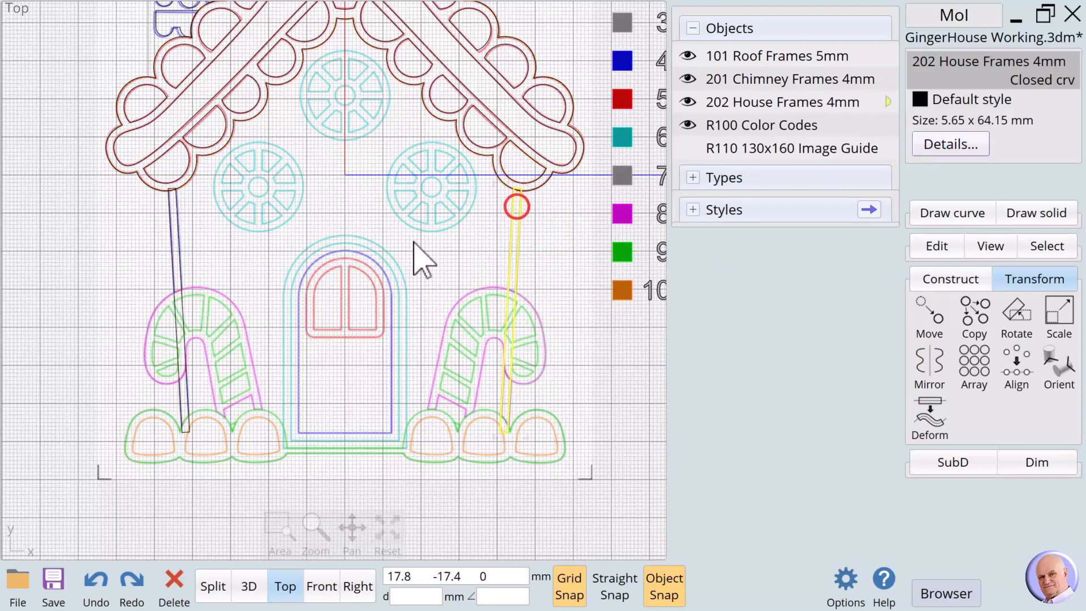
left_click(180, 279)
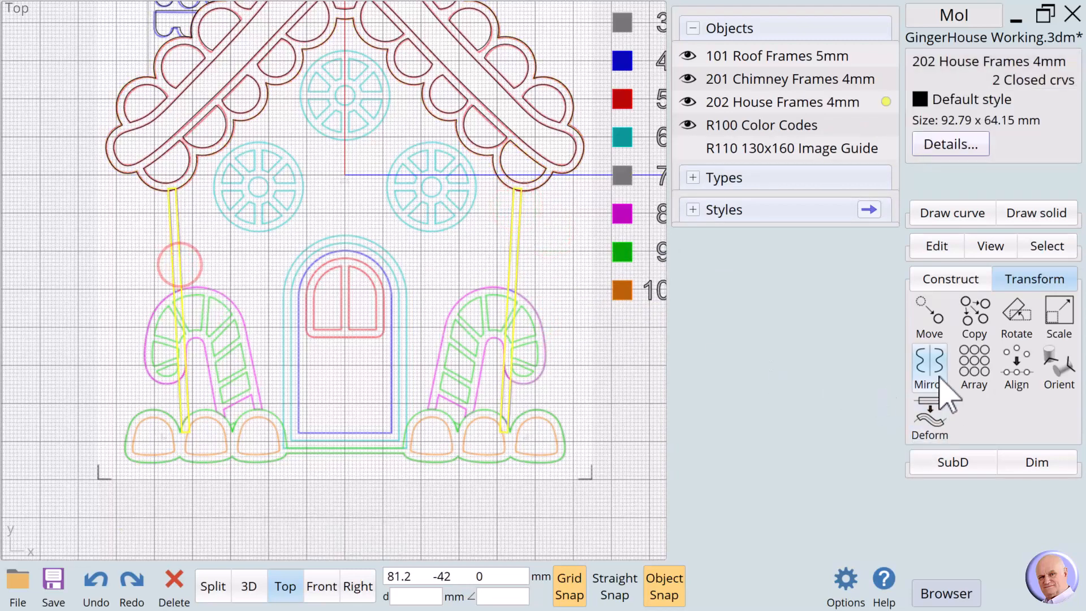
left_click(931, 283)
left_click(929, 315)
left_click(928, 315)
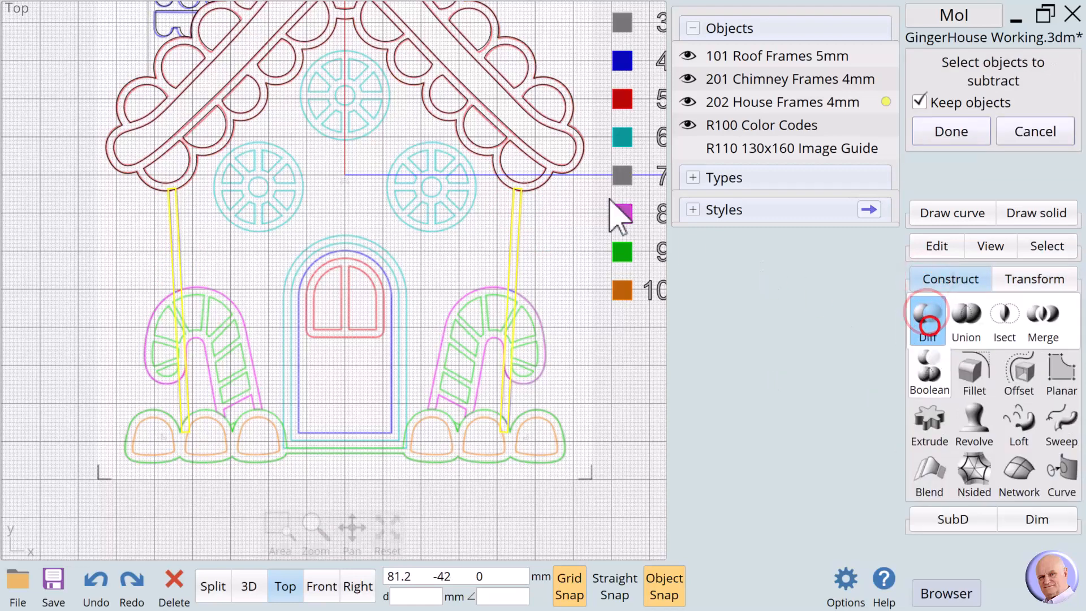
left_click(549, 179)
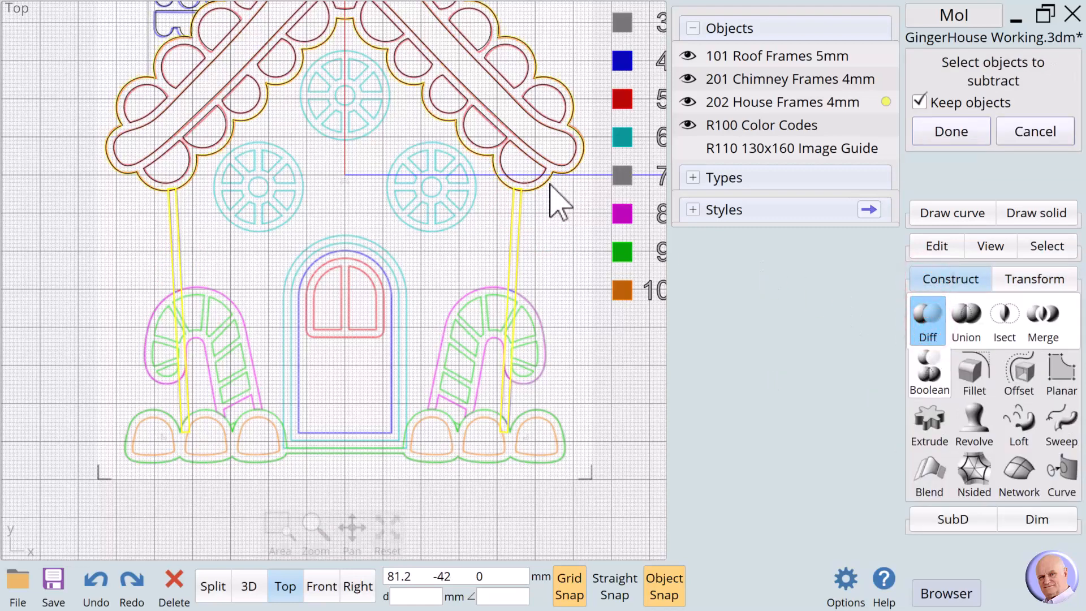
left_click(950, 137)
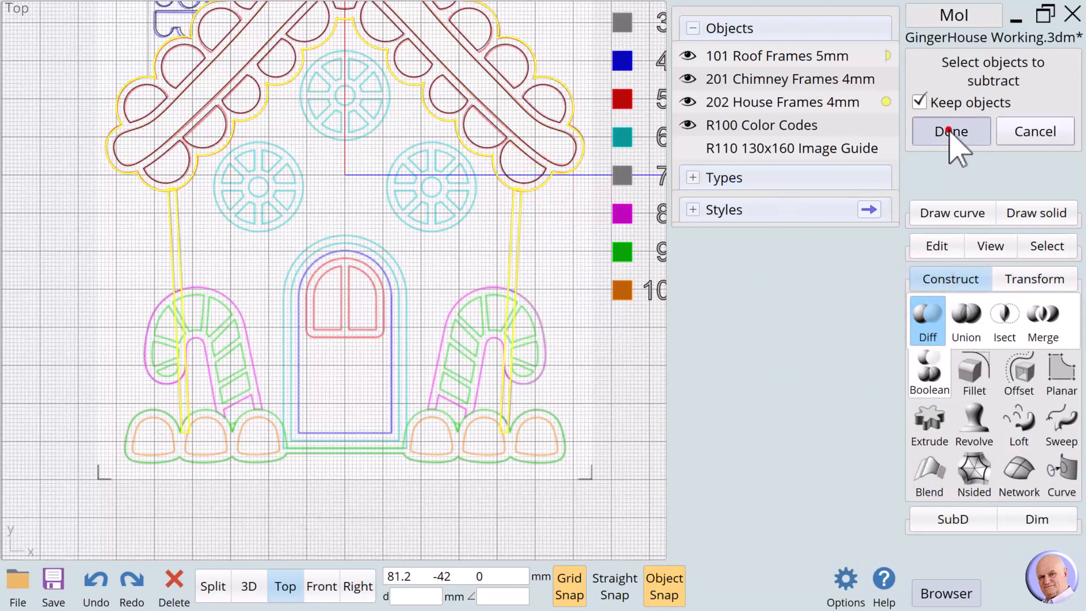
left_click(565, 214)
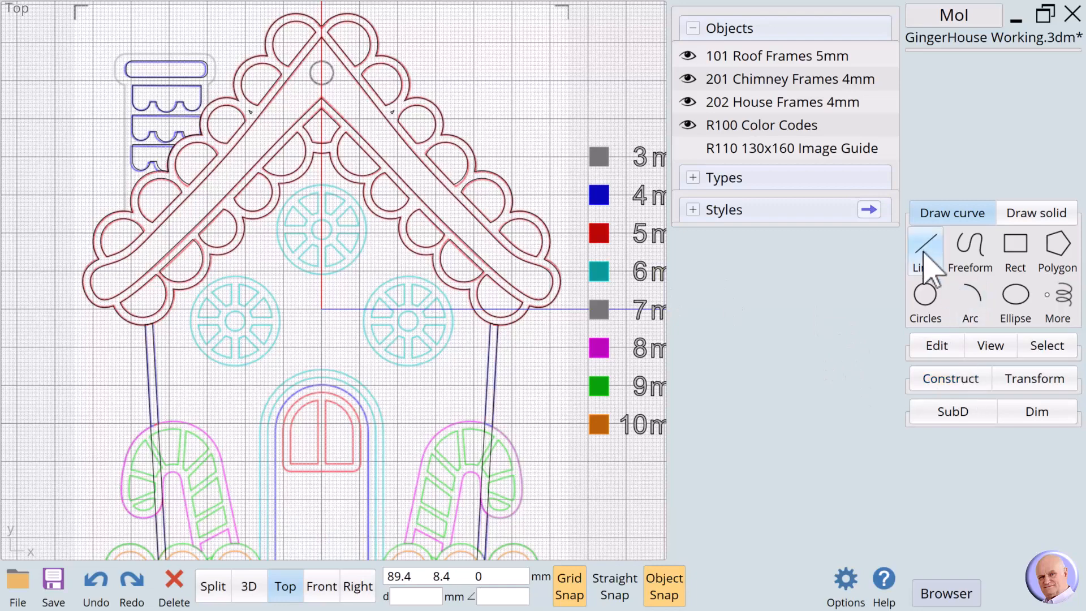
Draw a three-point circle with a radius of about 11.85 mm over the outer edge of the upper round window.
left_click(927, 297)
left_click(1005, 298)
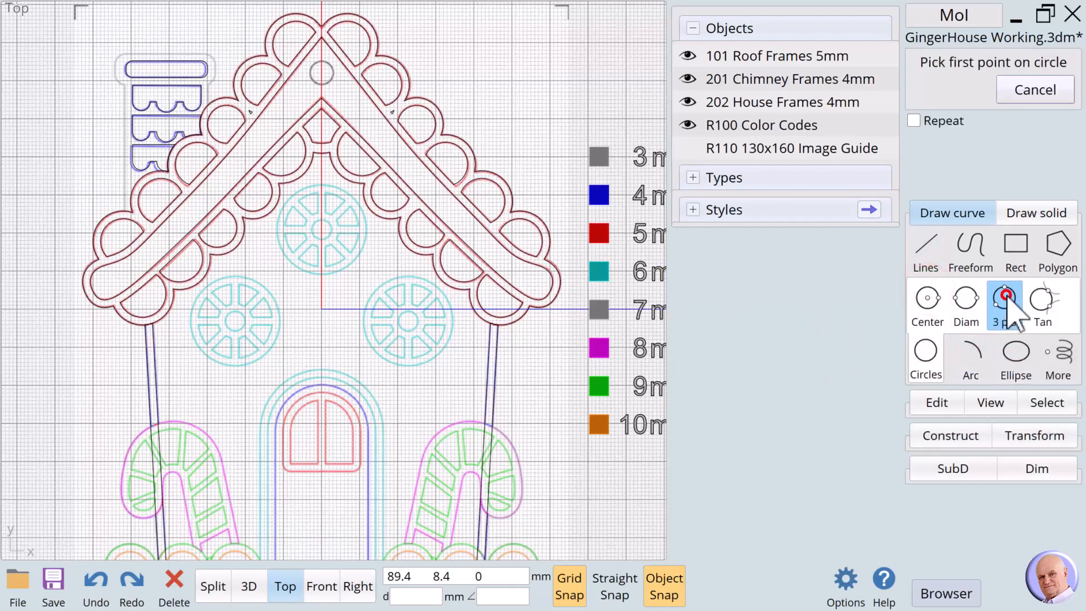
scroll(289, 178, "up", 5)
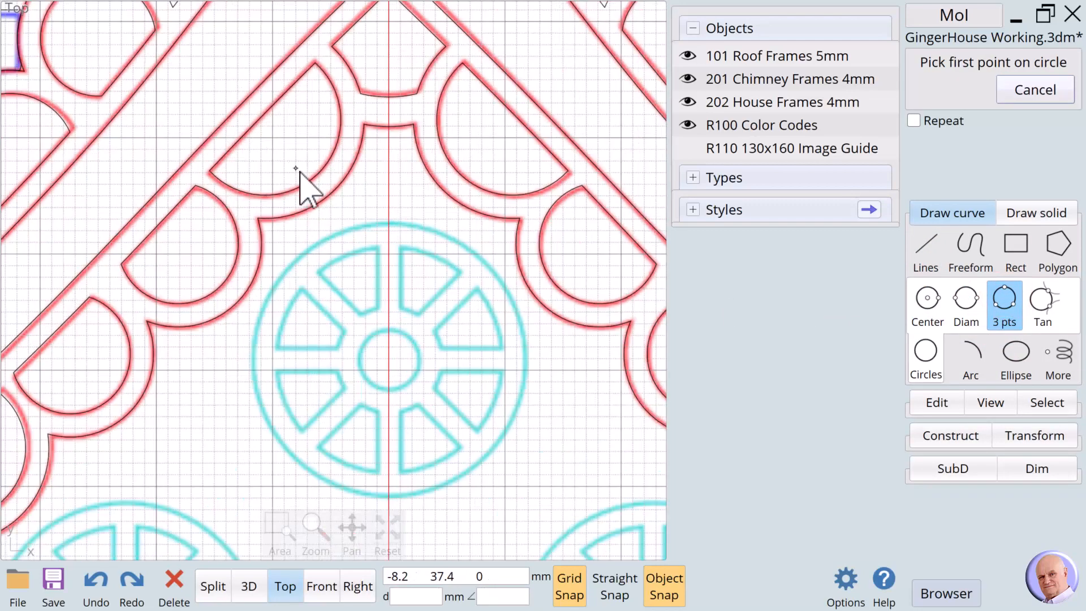
left_click(321, 240)
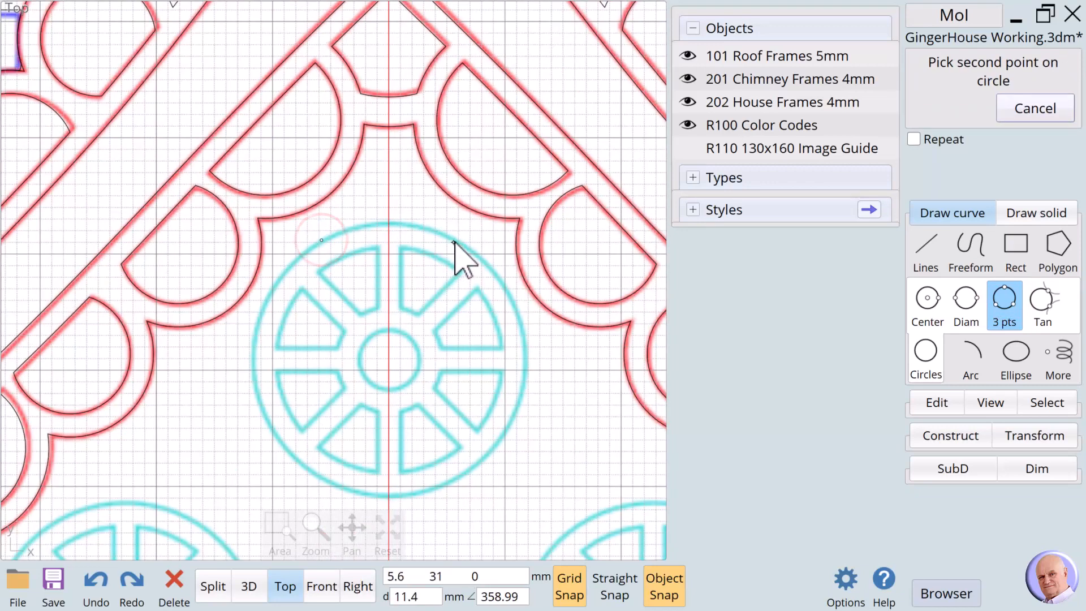
left_click(457, 240)
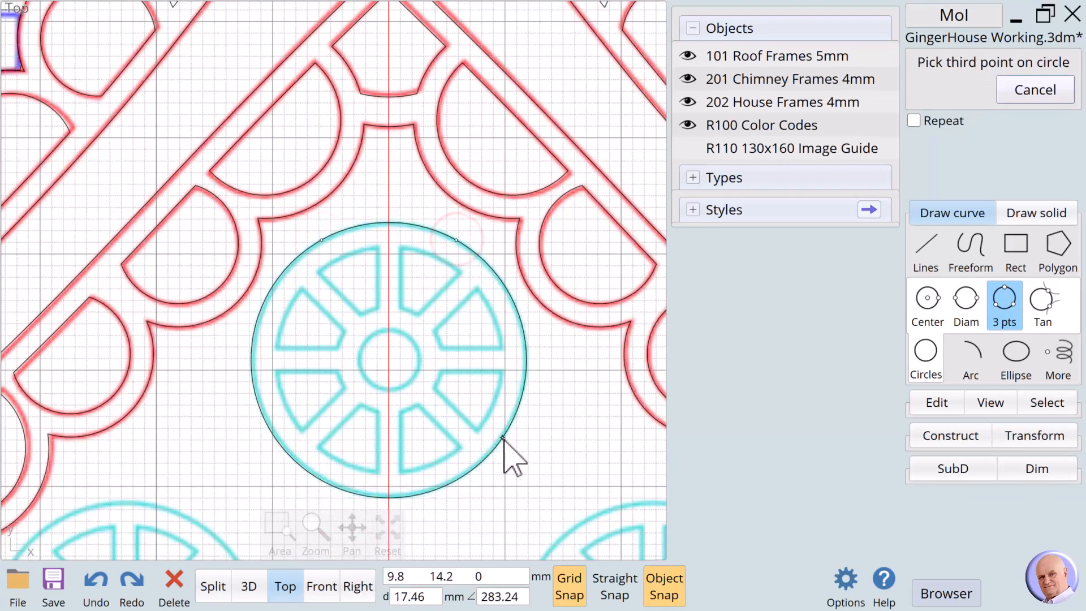
left_click(503, 438)
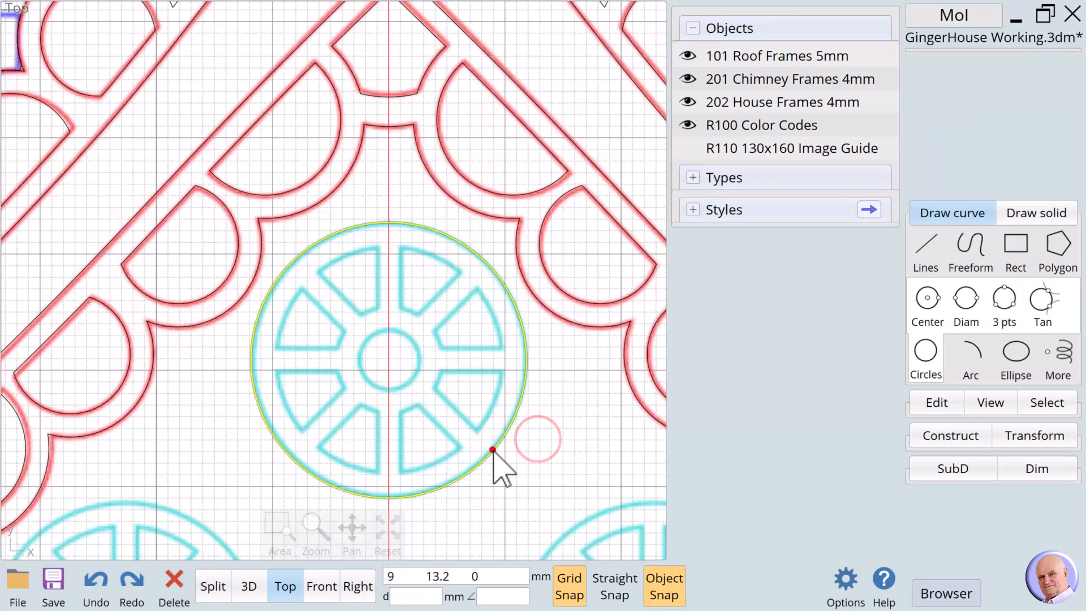
Align the window circle by its vertical center to the house's vertical y axis.
left_click(1035, 439)
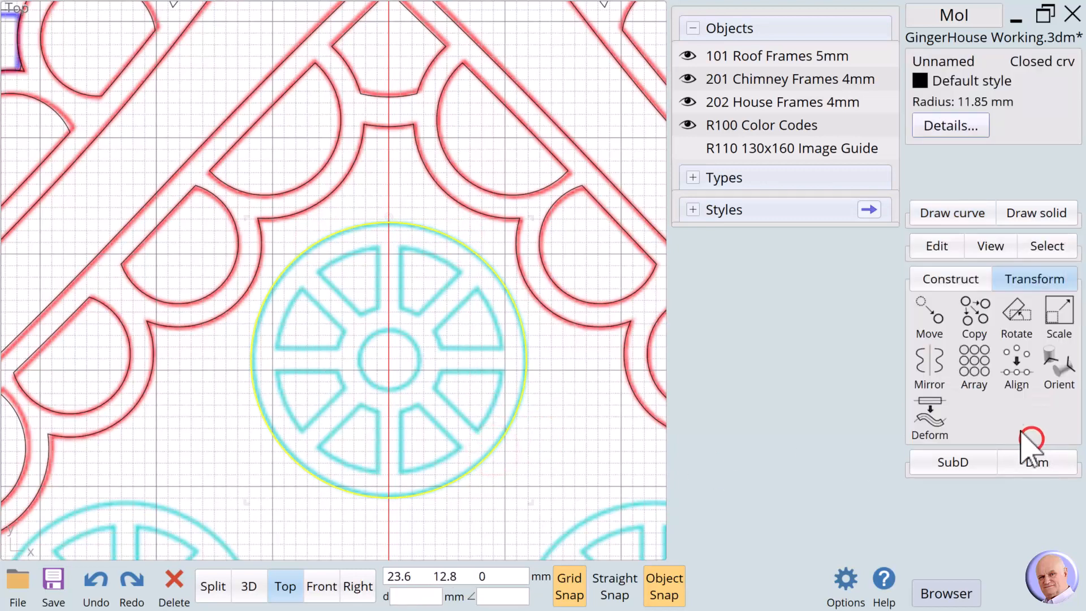
left_click(1017, 377)
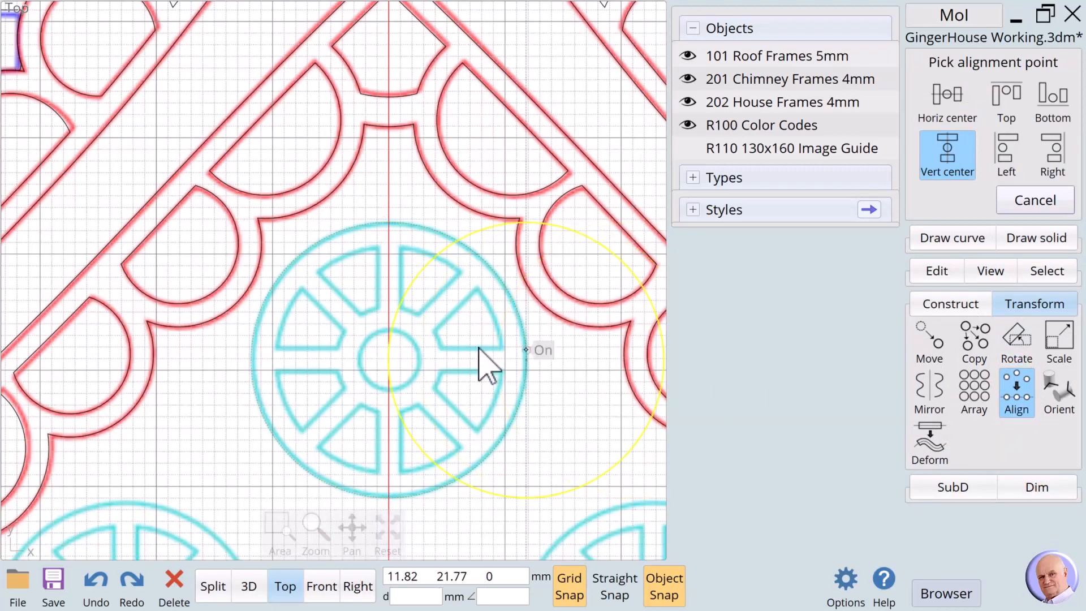
left_click(387, 352)
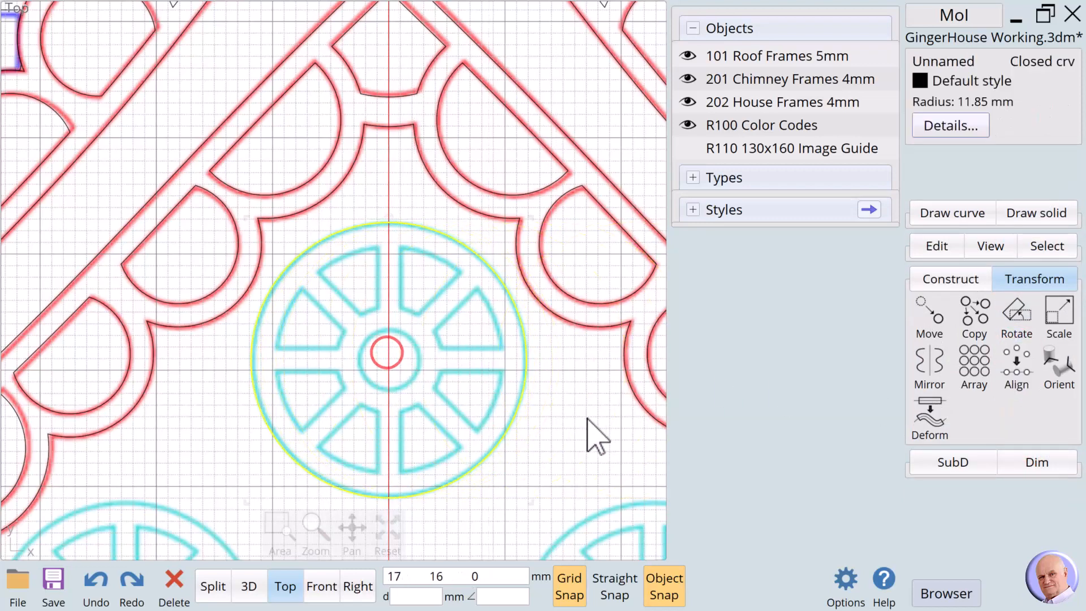
left_click(563, 412)
Offset the window's outer circle inward by 2 mm with sharp corners and trimming on.
left_click(513, 408)
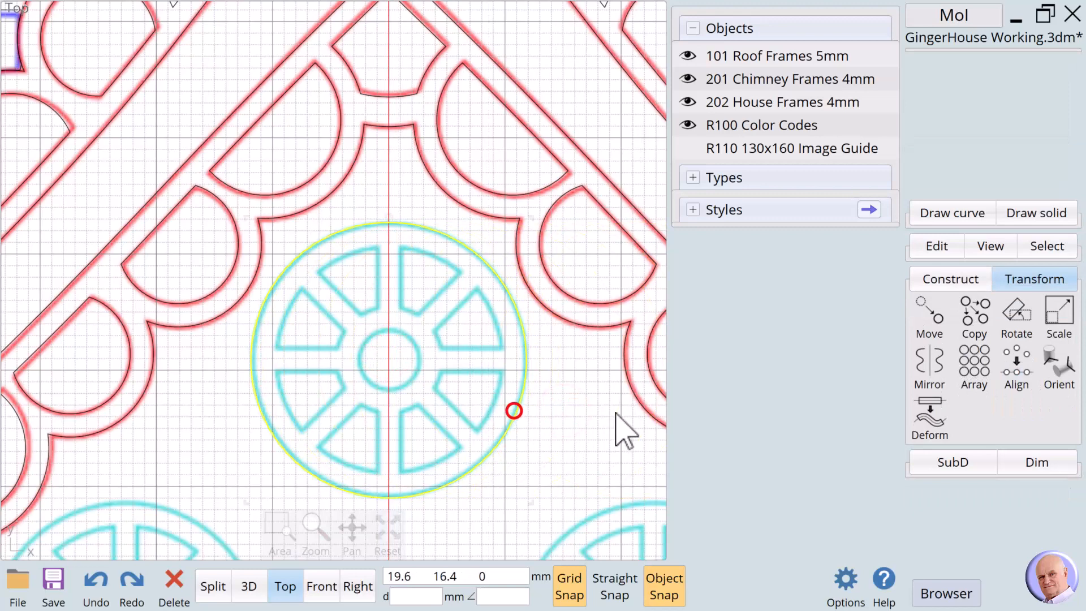
left_click(932, 278)
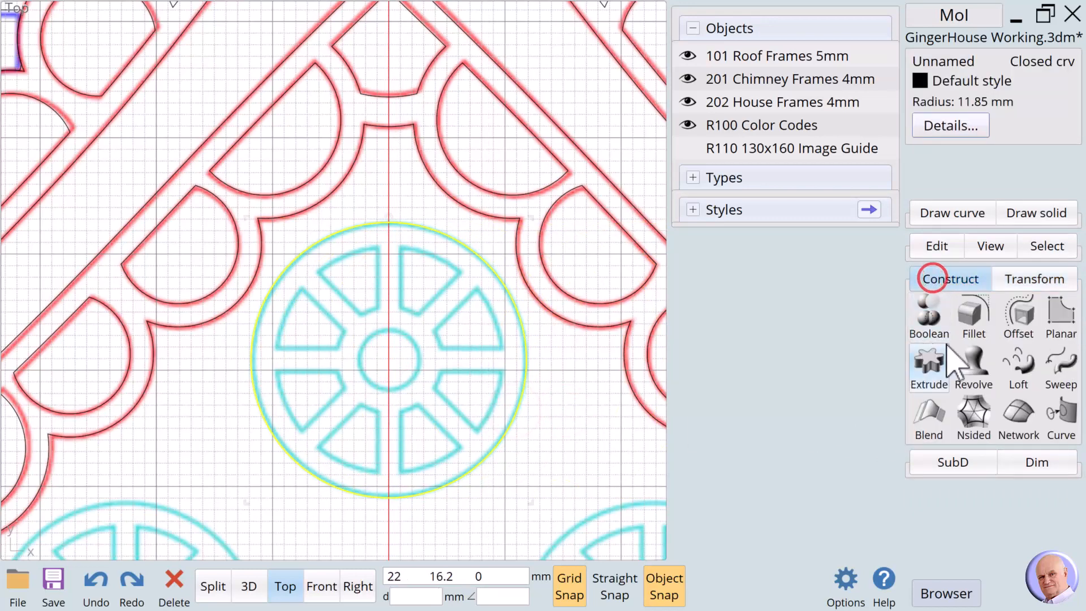
left_click(1019, 315)
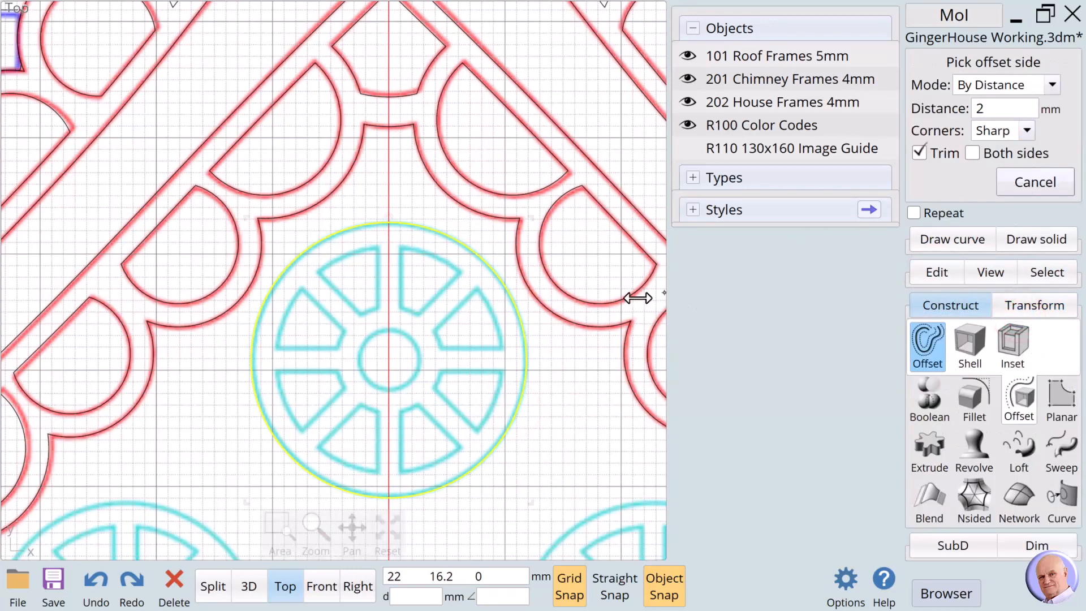
left_click(502, 344)
left_click(548, 362)
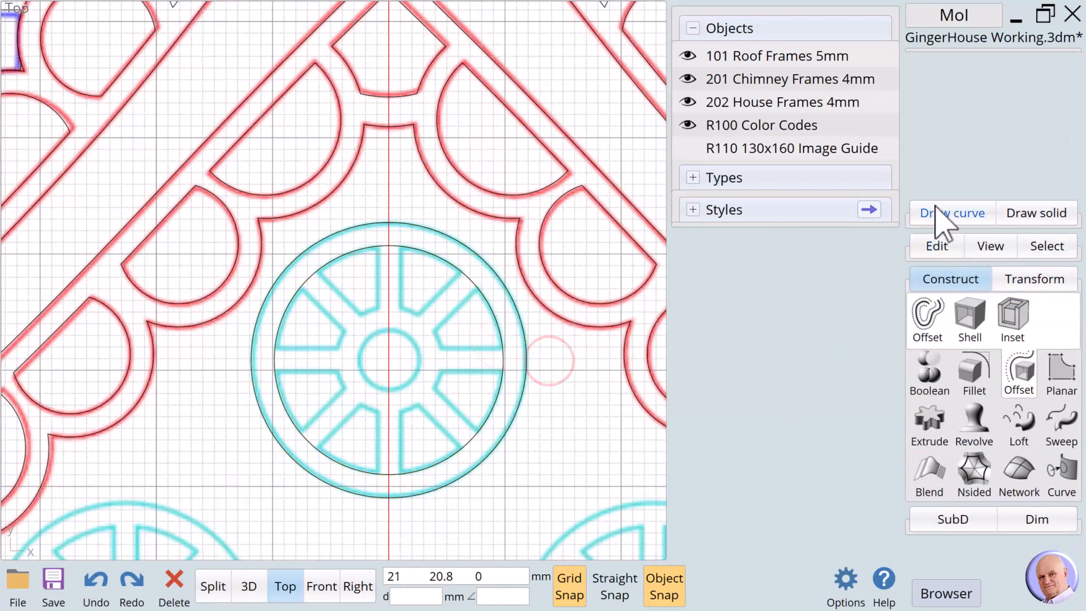
Draw two center circles concentric with the window, one over the hub and one along the inner ends of the panes.
left_click(937, 213)
left_click(930, 308)
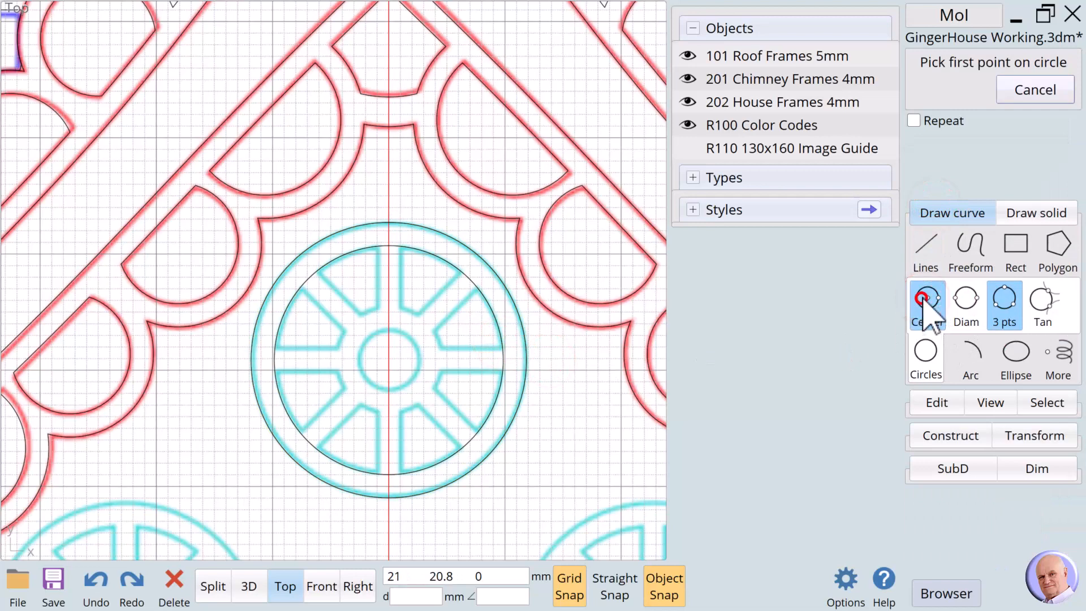
left_click(388, 359)
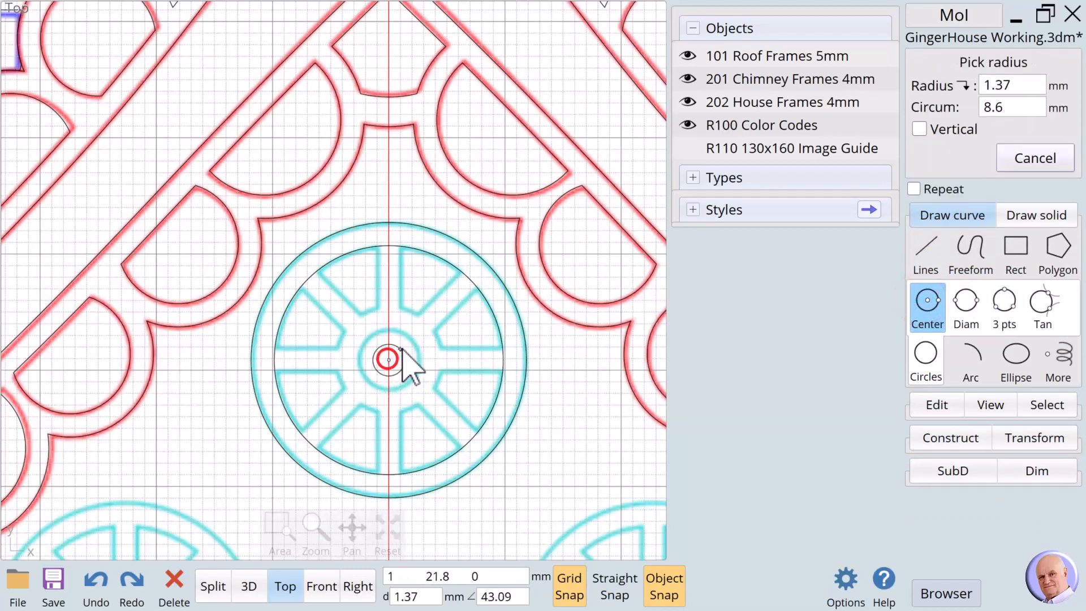
left_click(413, 340)
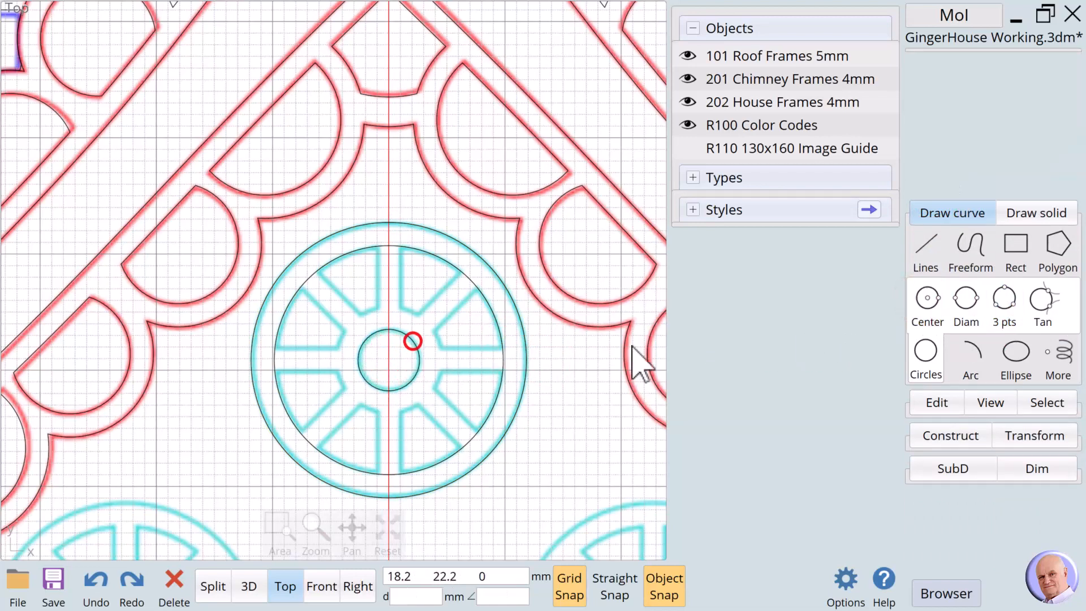
left_click(928, 301)
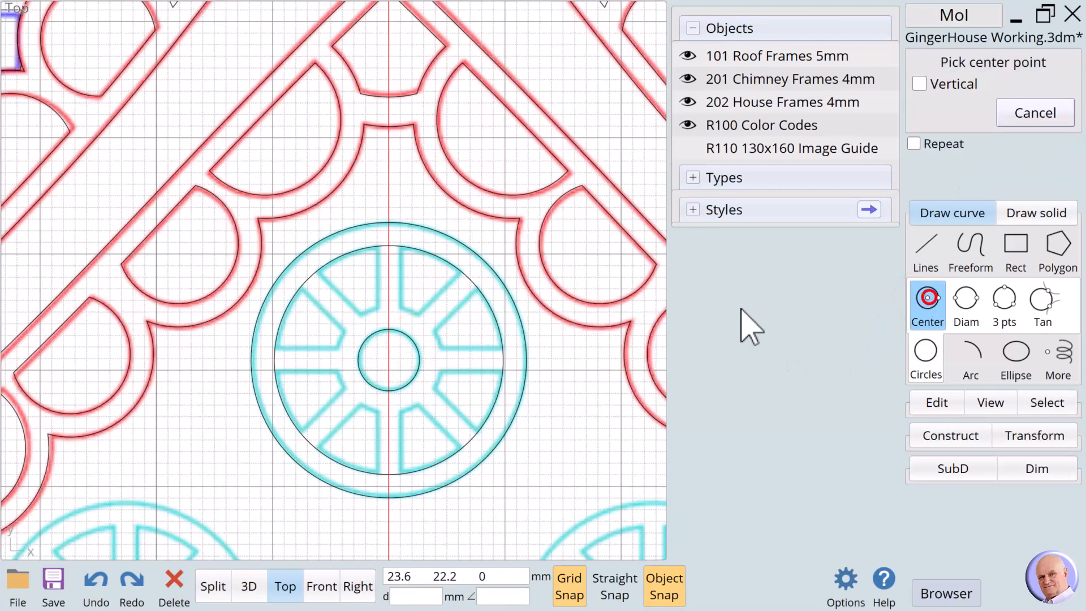
left_click(390, 360)
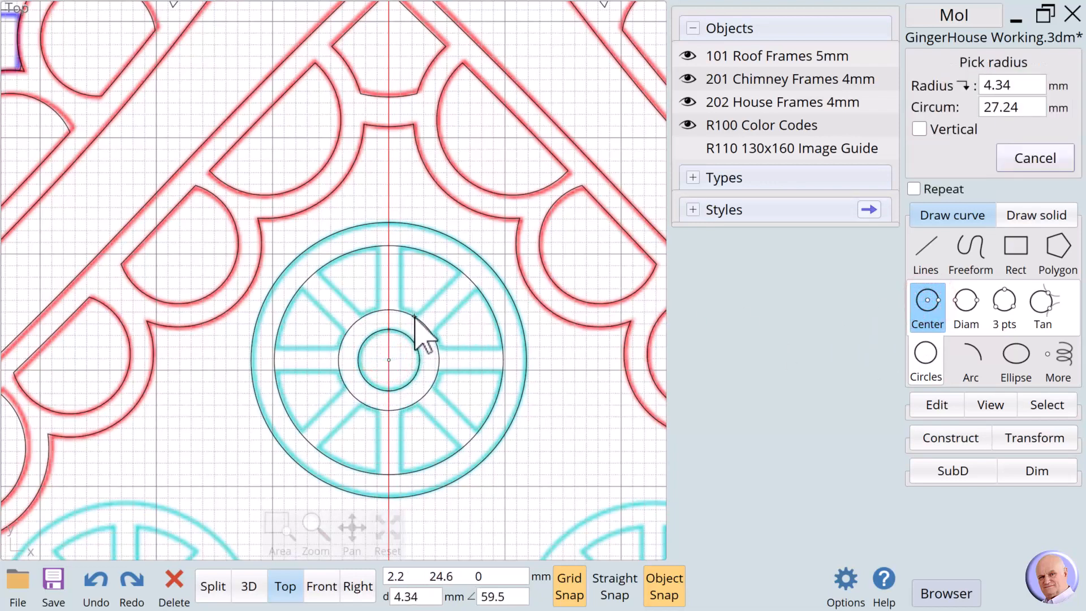
left_click(415, 315)
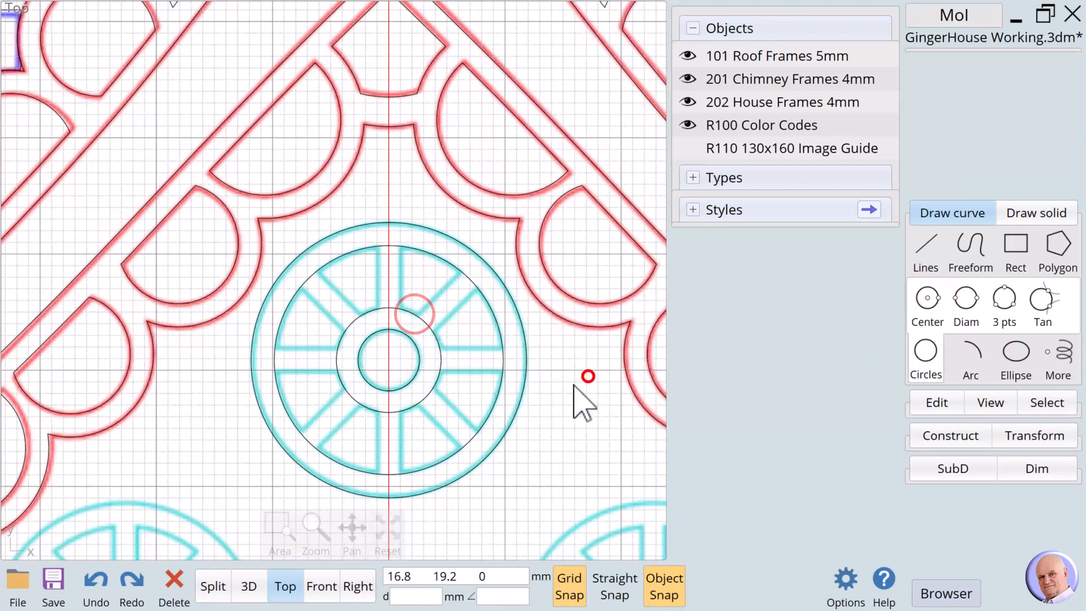
Draw a center rectangle 2 mm wide and about 6.8 mm high over the window's upper spoke, overlapping both neighbouring circles.
left_click(1016, 244)
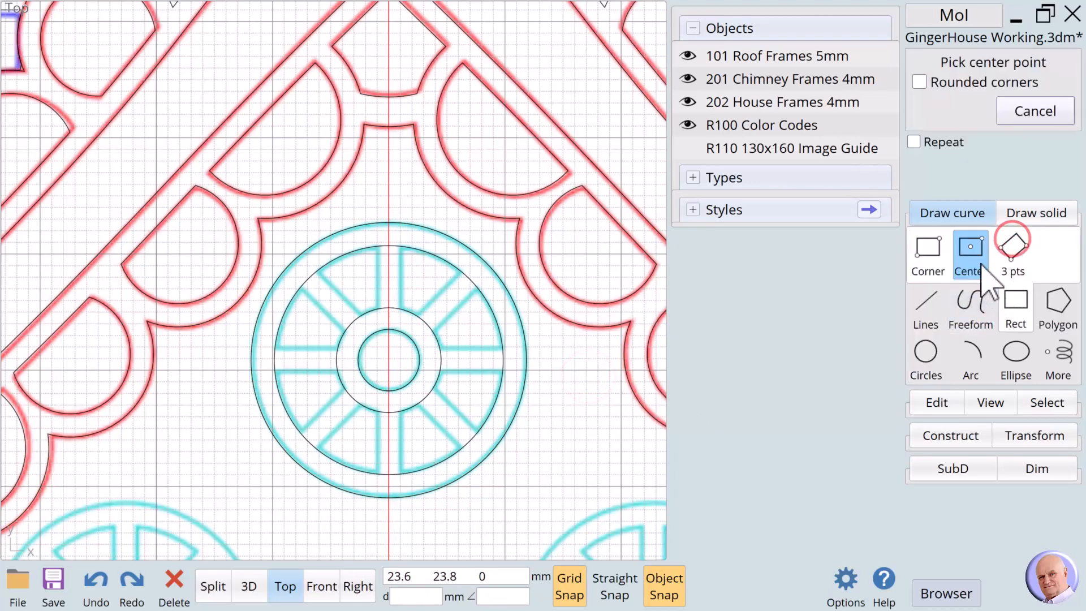
left_click(389, 278)
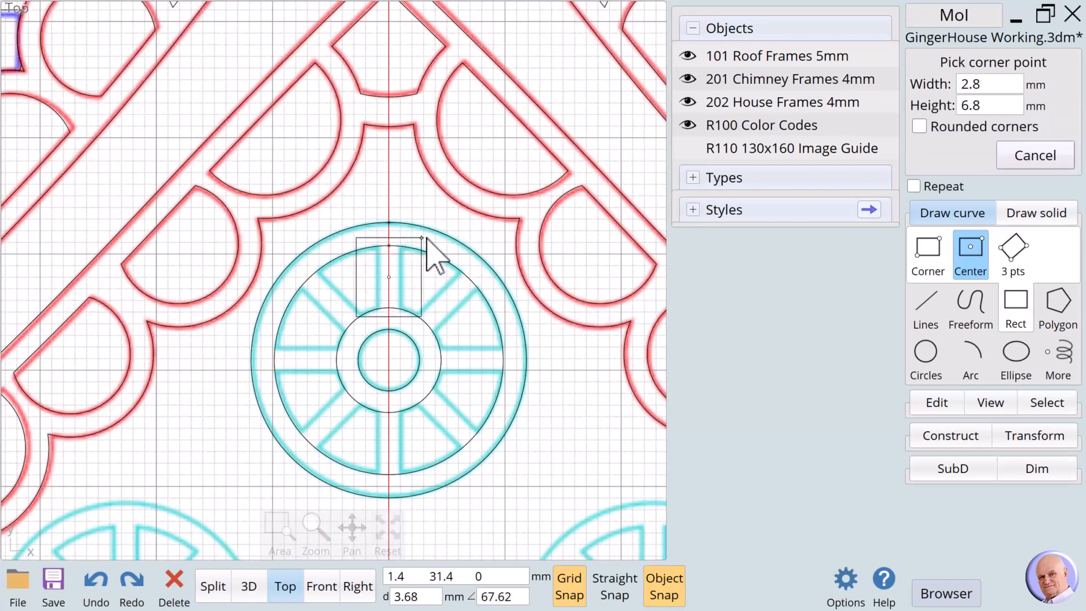
left_click(973, 79)
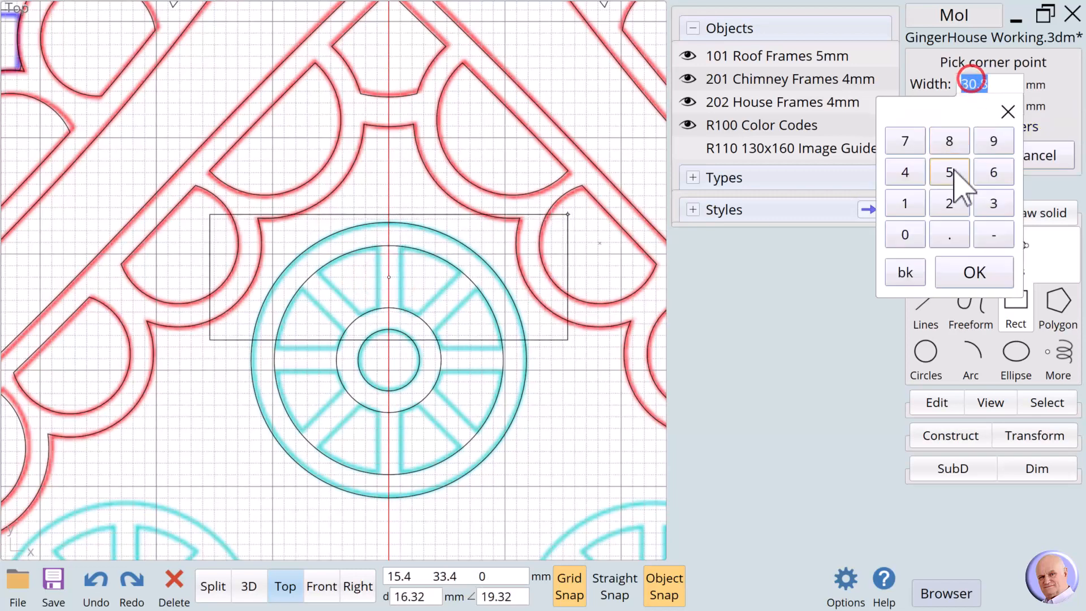
left_click(950, 202)
left_click(973, 272)
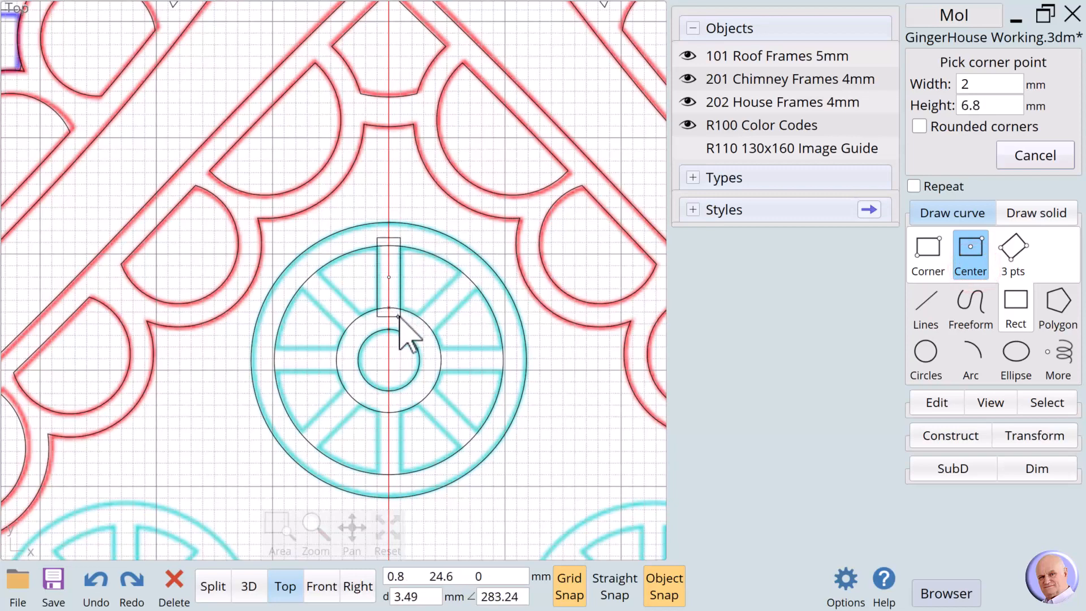
left_click(398, 316)
left_click(413, 314)
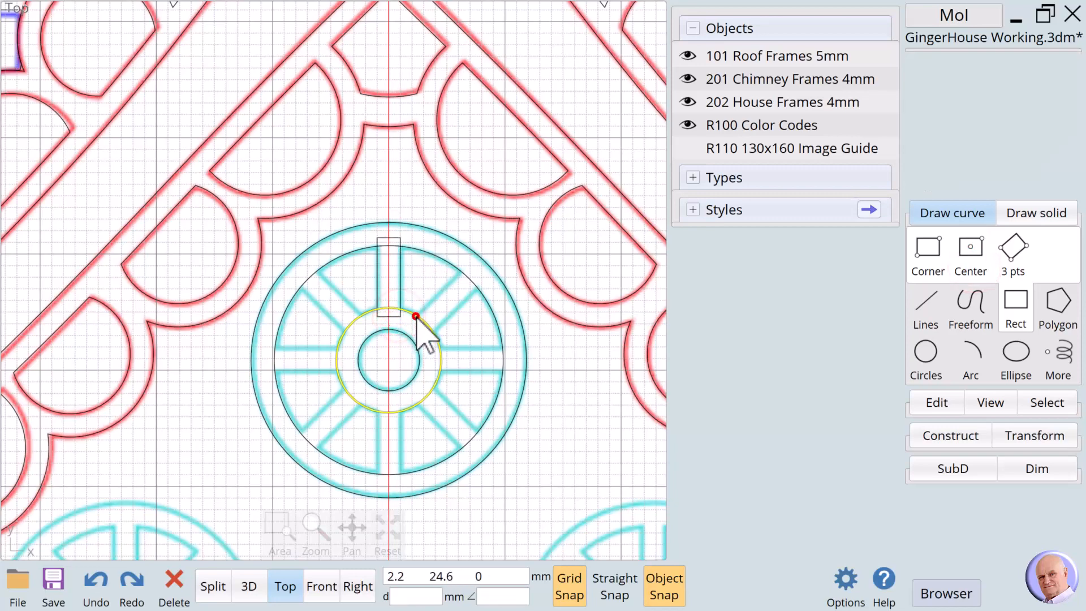
left_click(416, 329)
left_click(433, 233)
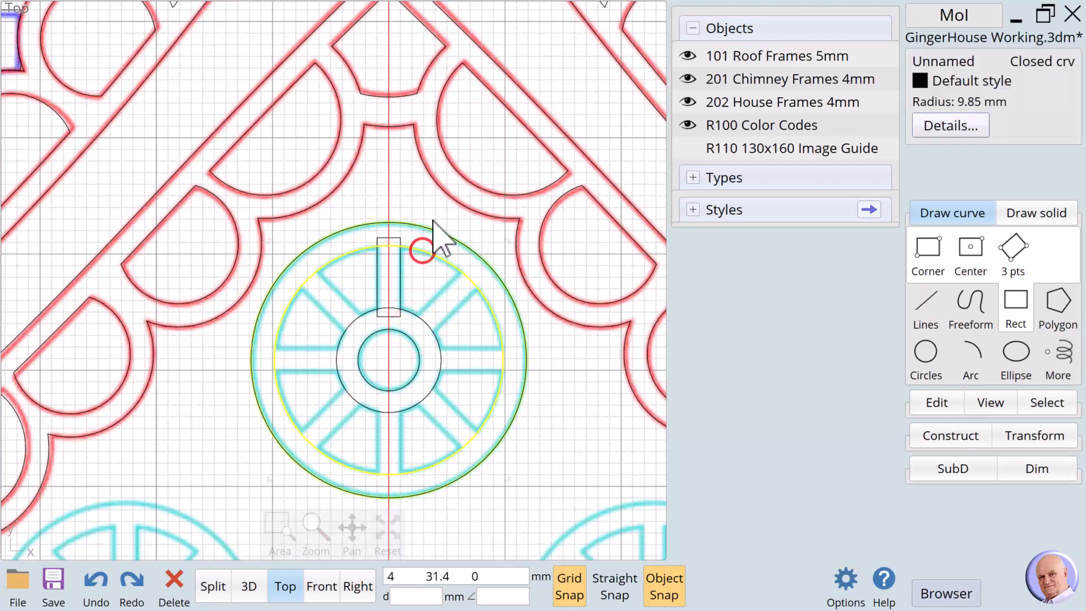
left_click(413, 209)
Name the spoke rectangle "zz".
left_click(390, 238)
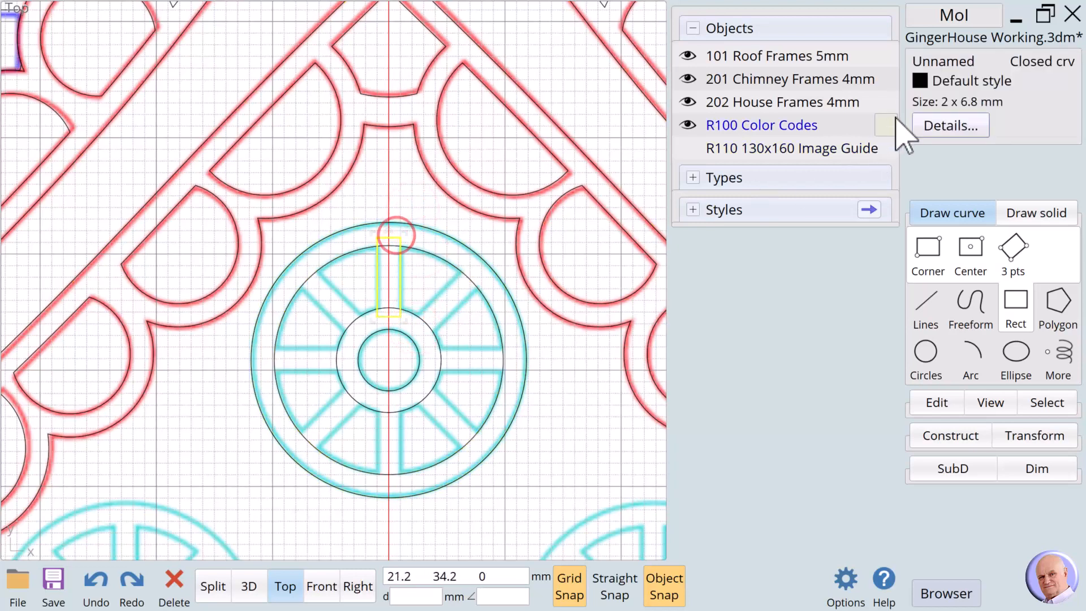
left_click(928, 65)
type("zz")
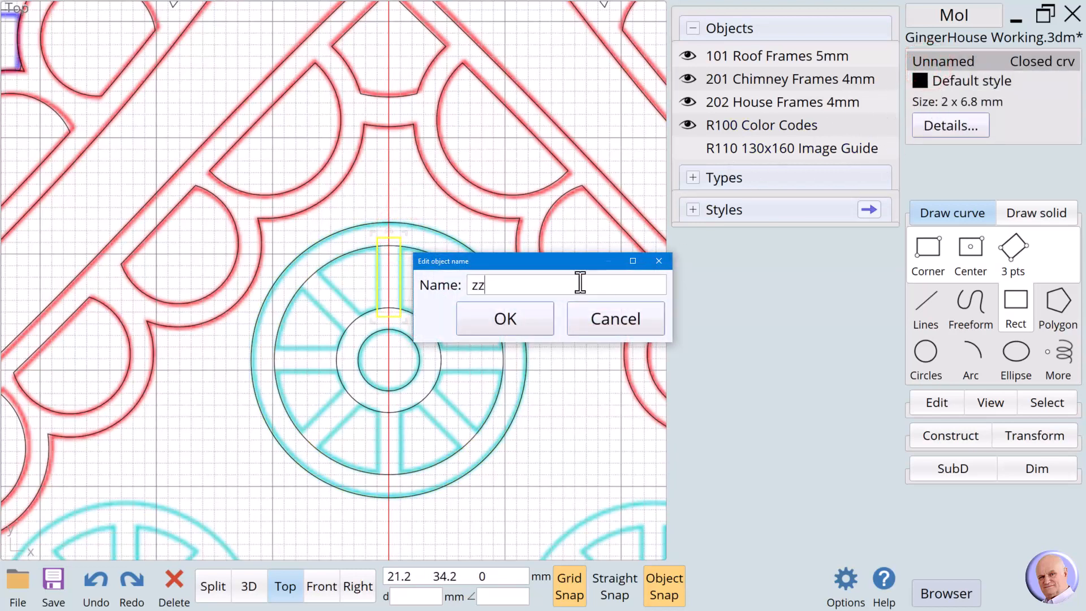
left_click(544, 315)
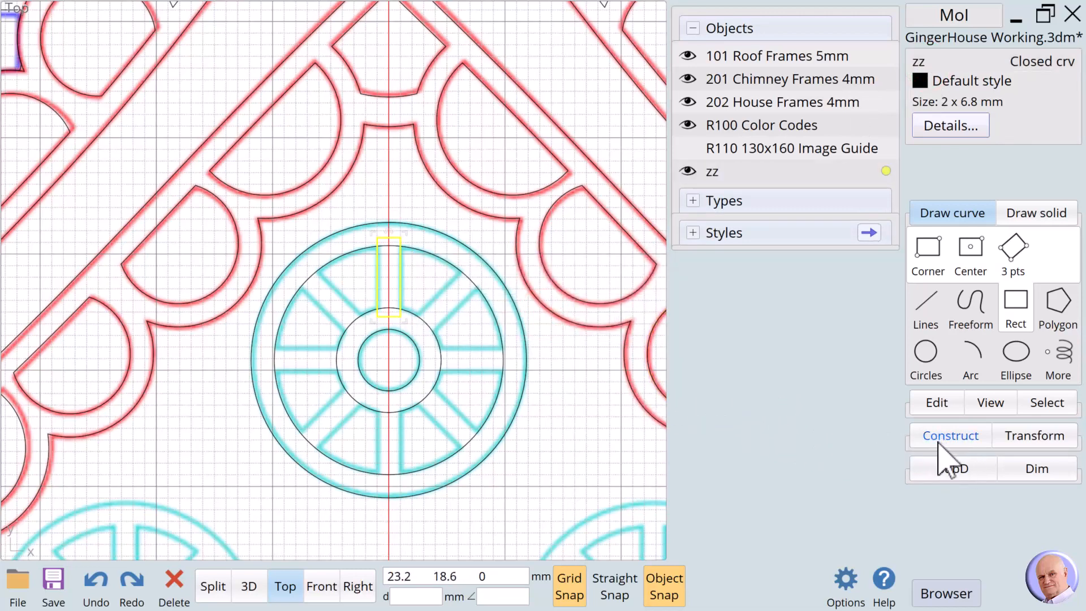
Circular-array the zz spoke rectangle about the window's center with 8 items filling 360 degrees.
left_click(1023, 438)
left_click(999, 367)
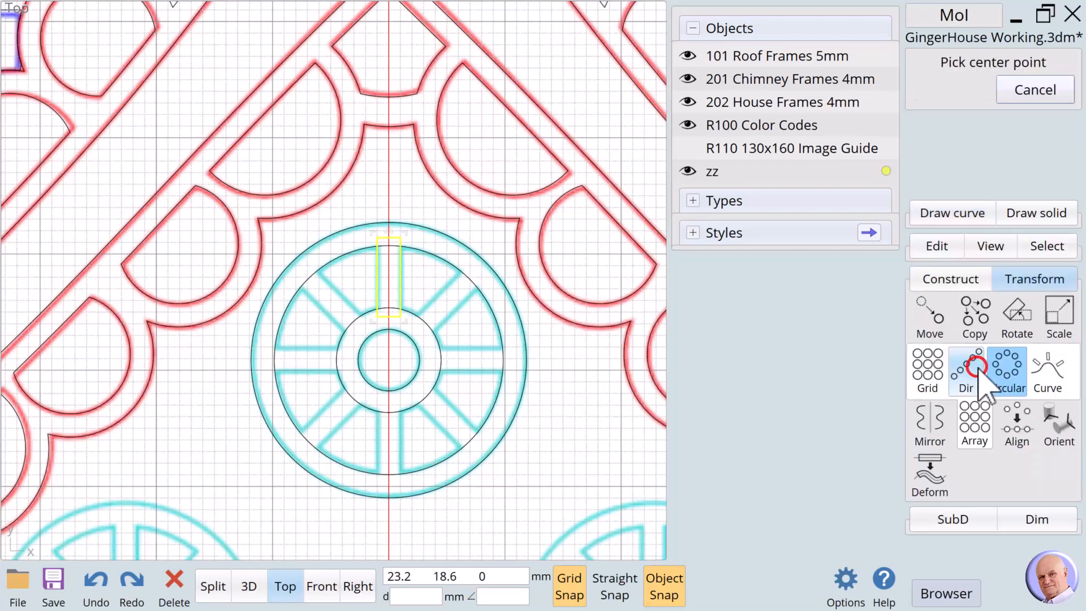
left_click(392, 360)
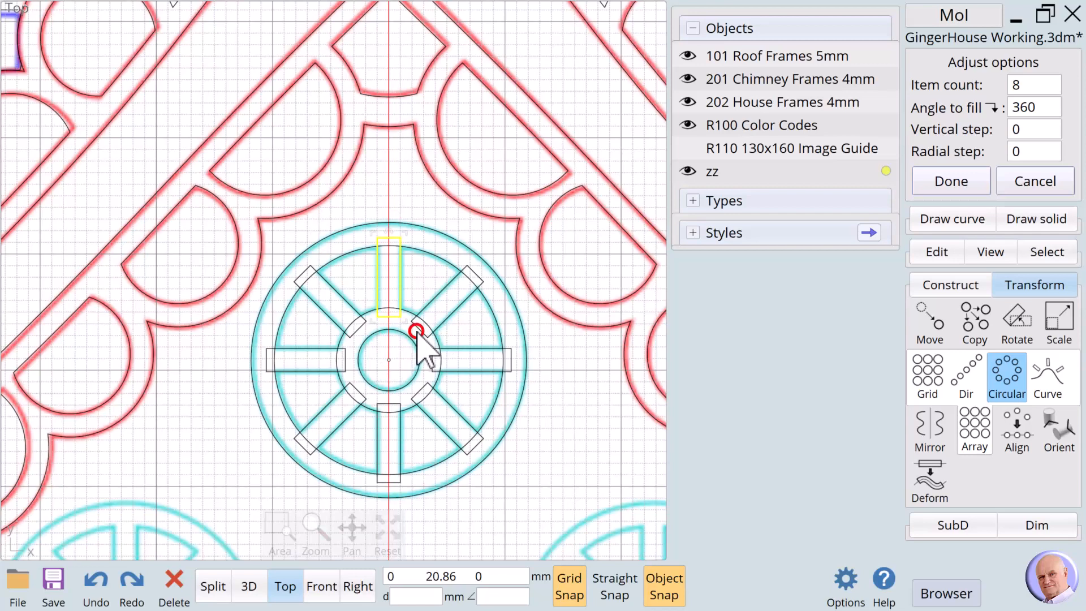
left_click(951, 181)
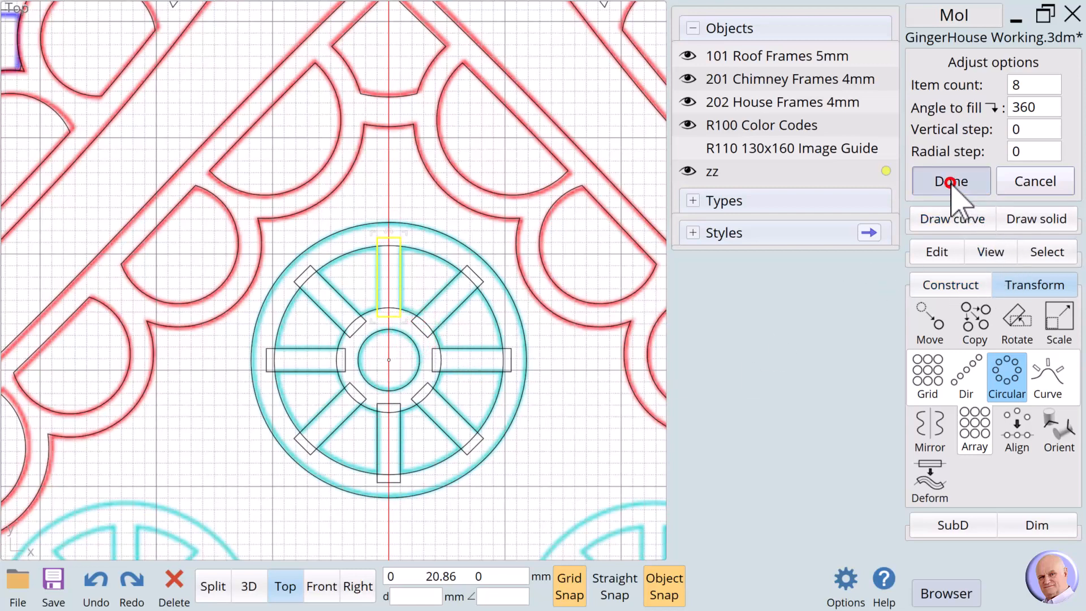
left_click(556, 365)
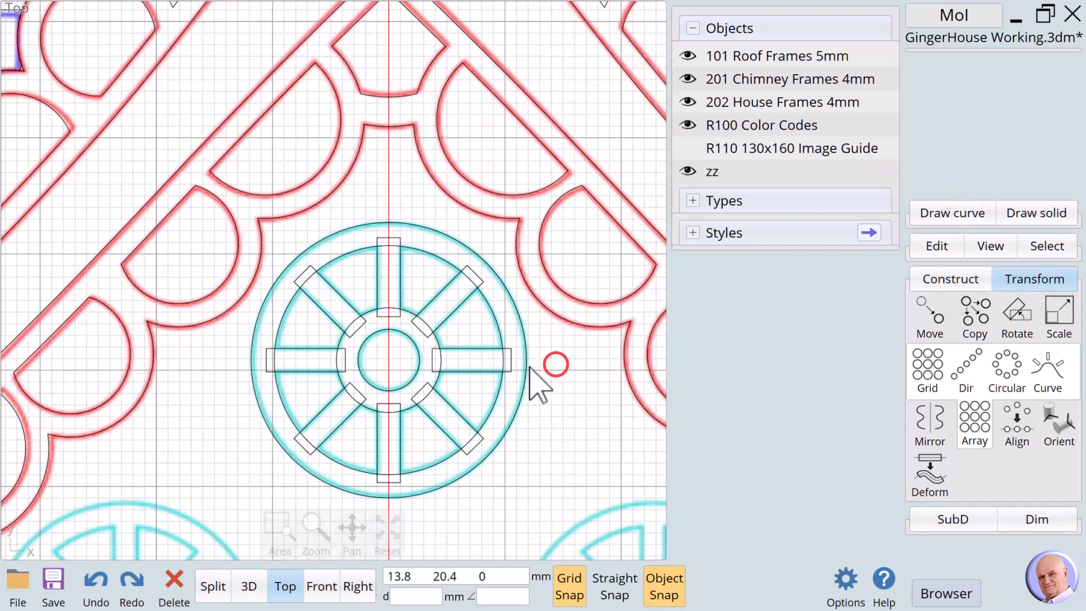
Boolean-subtract all the zz spoke rectangles from the window's two pane circles, without keeping the cutting objects.
left_click(435, 341)
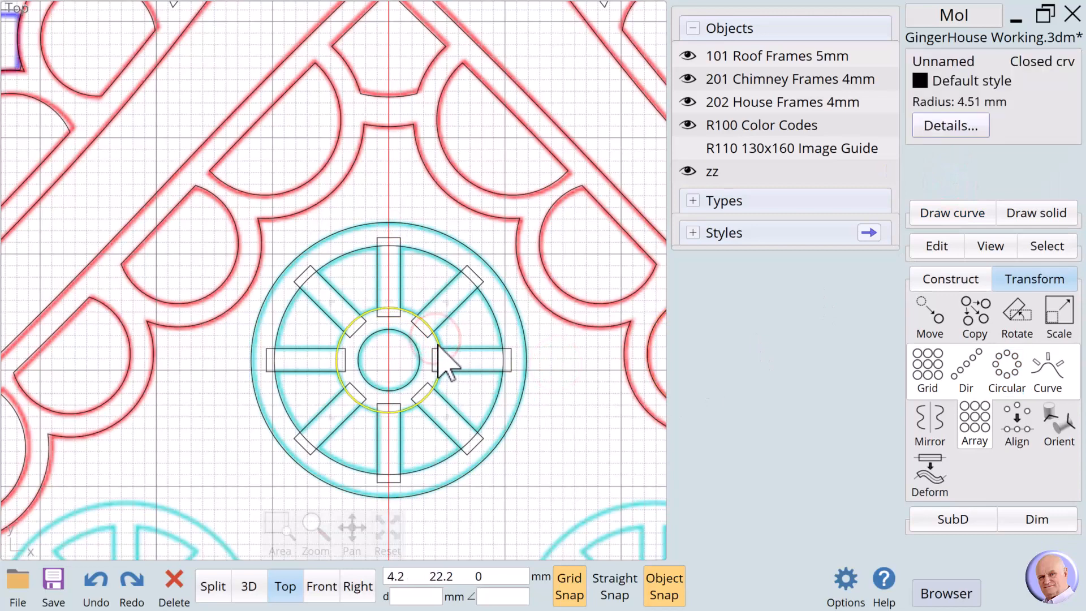
left_click(492, 315)
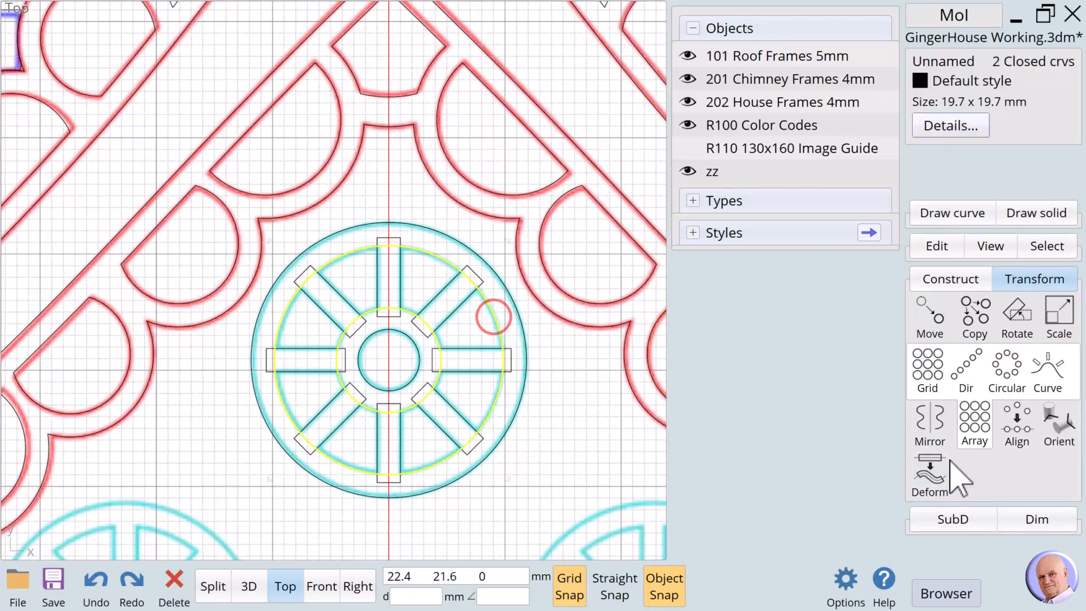
left_click(939, 279)
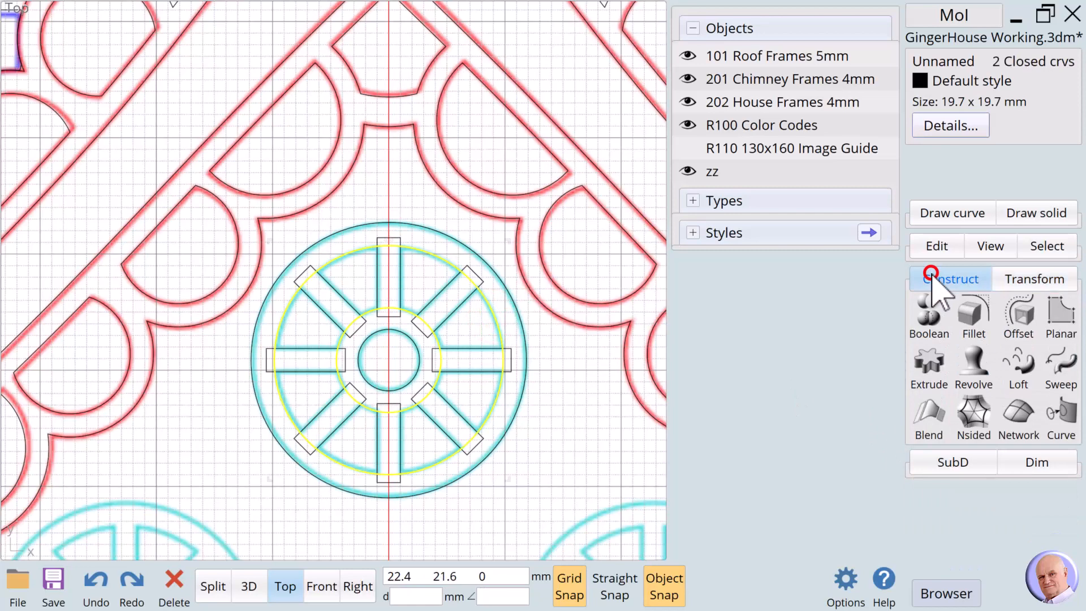
left_click(934, 326)
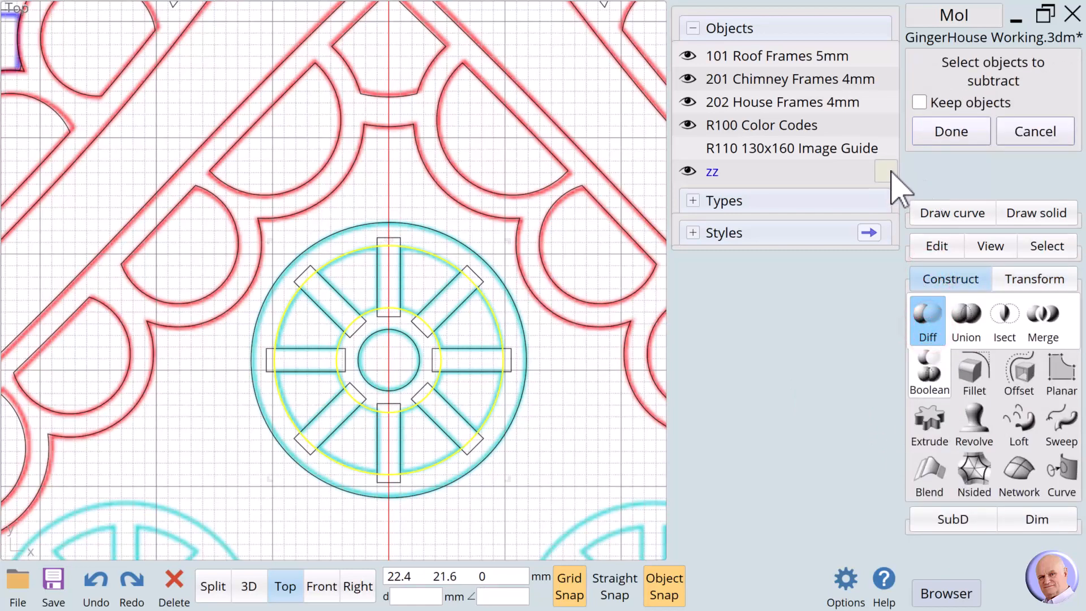
left_click(886, 171)
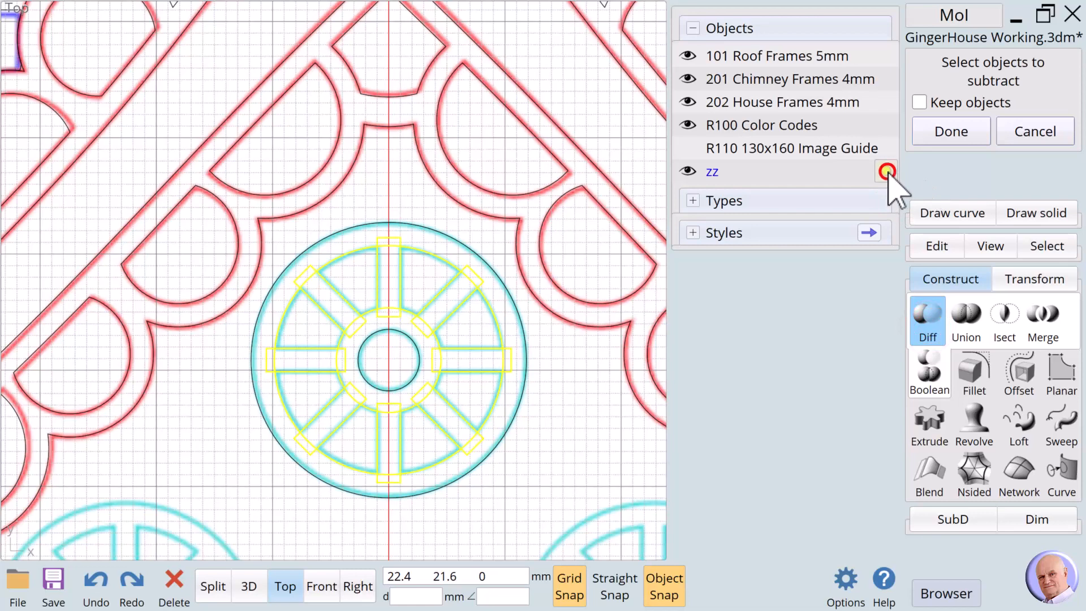
left_click(951, 140)
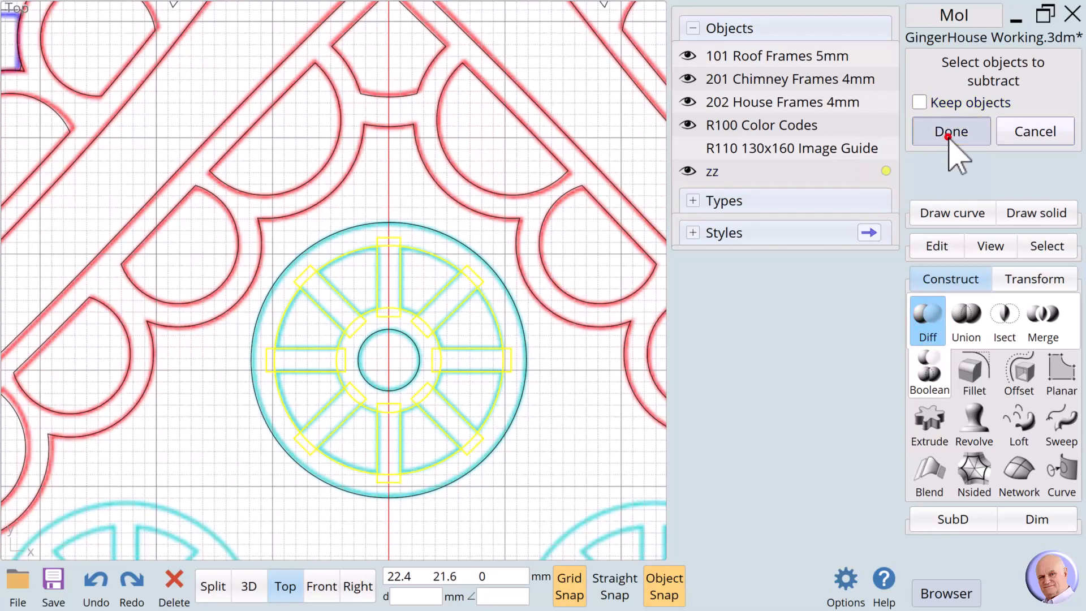
left_click(544, 416)
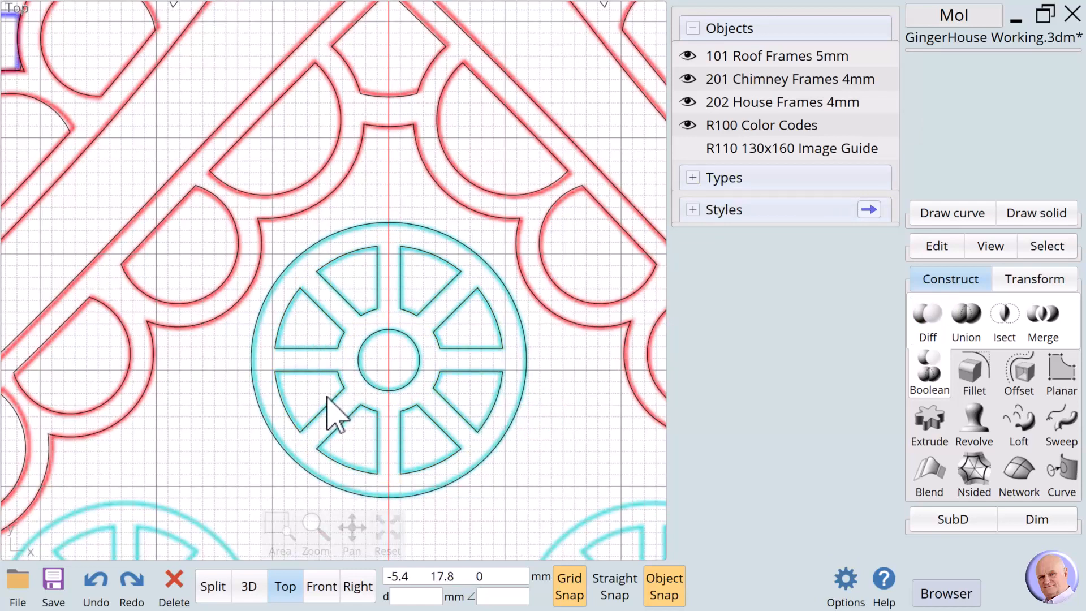
scroll(543, 424, "down", 1)
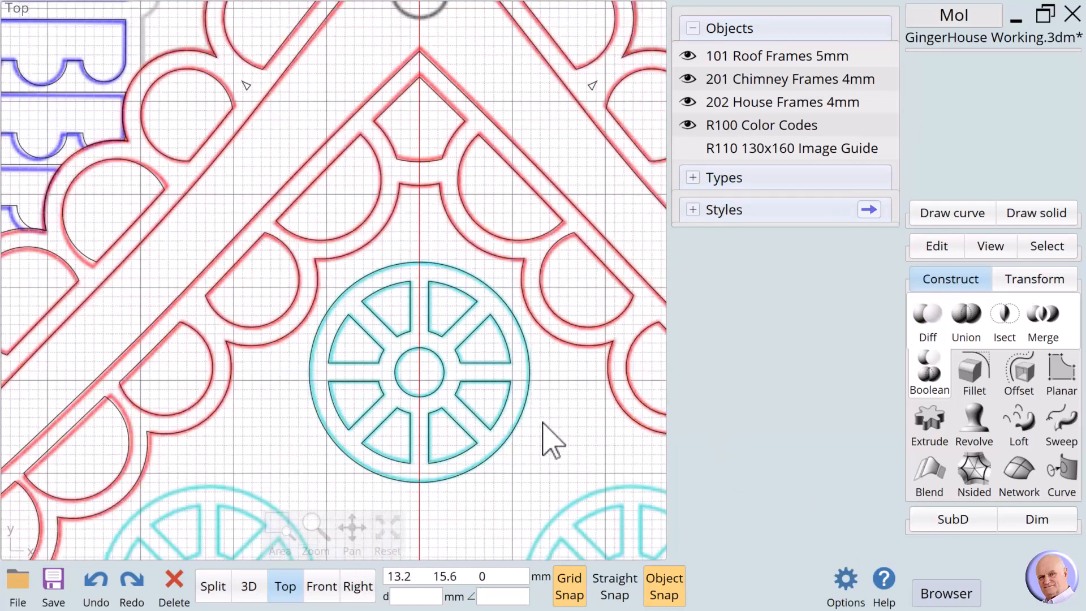
left_click(360, 285)
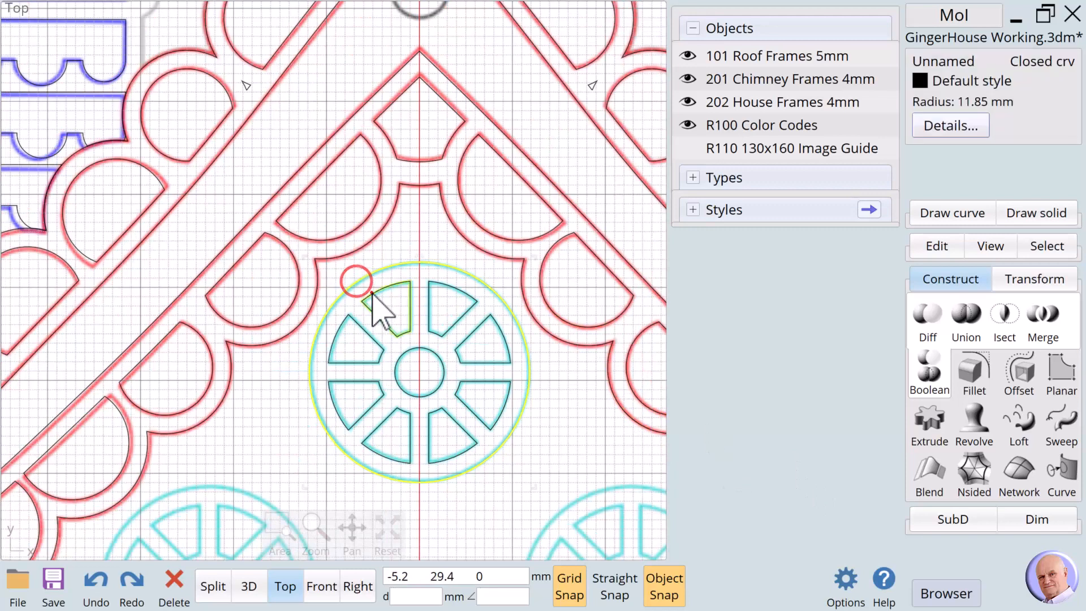
left_click(371, 293)
left_click(364, 381)
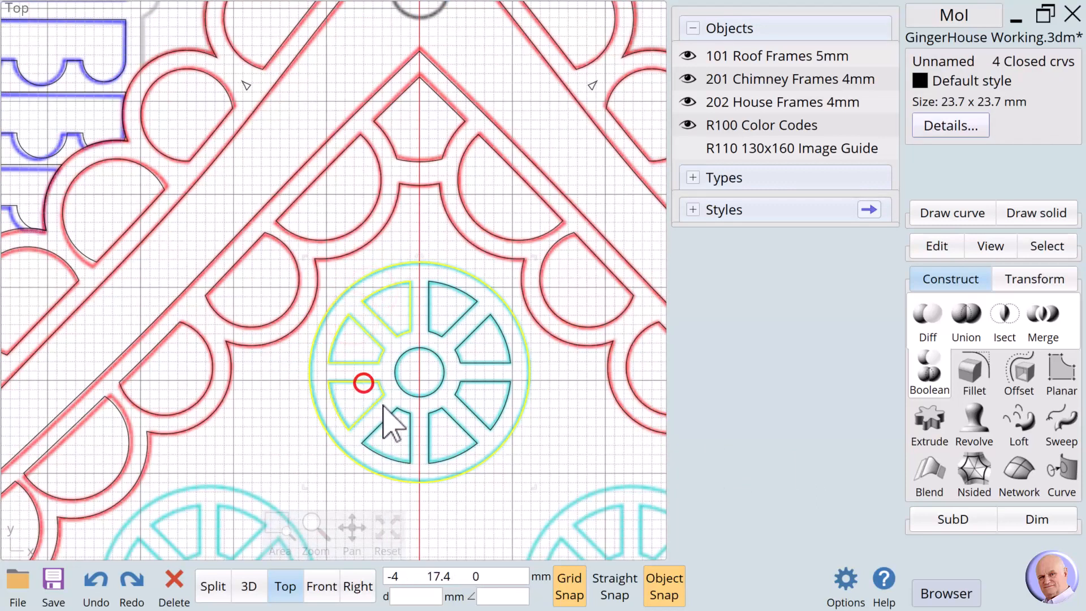
left_click(391, 416)
left_click(402, 388)
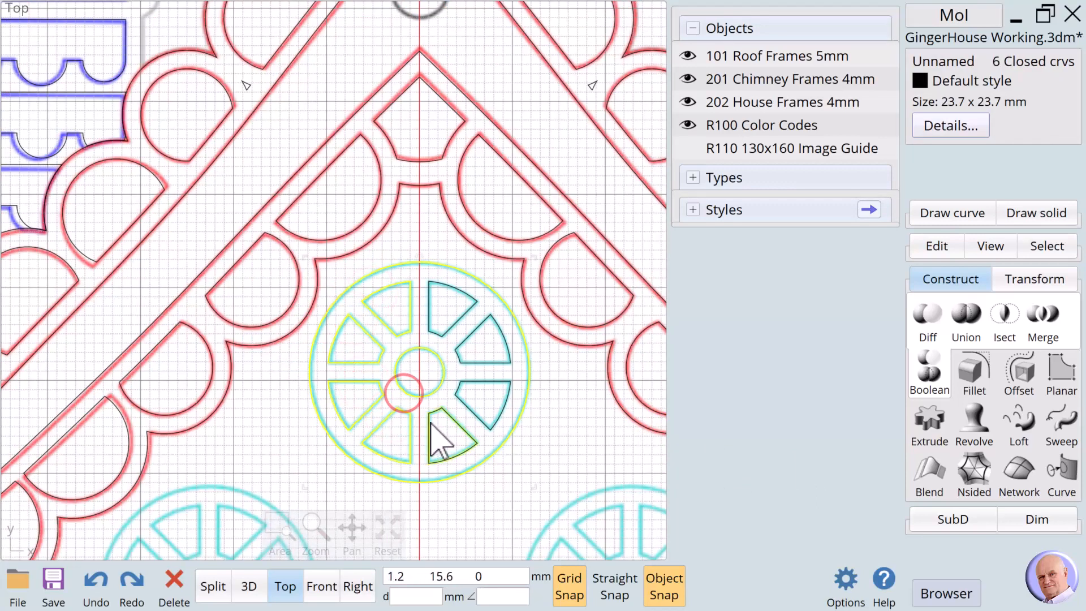
left_click(429, 424)
left_click(467, 406)
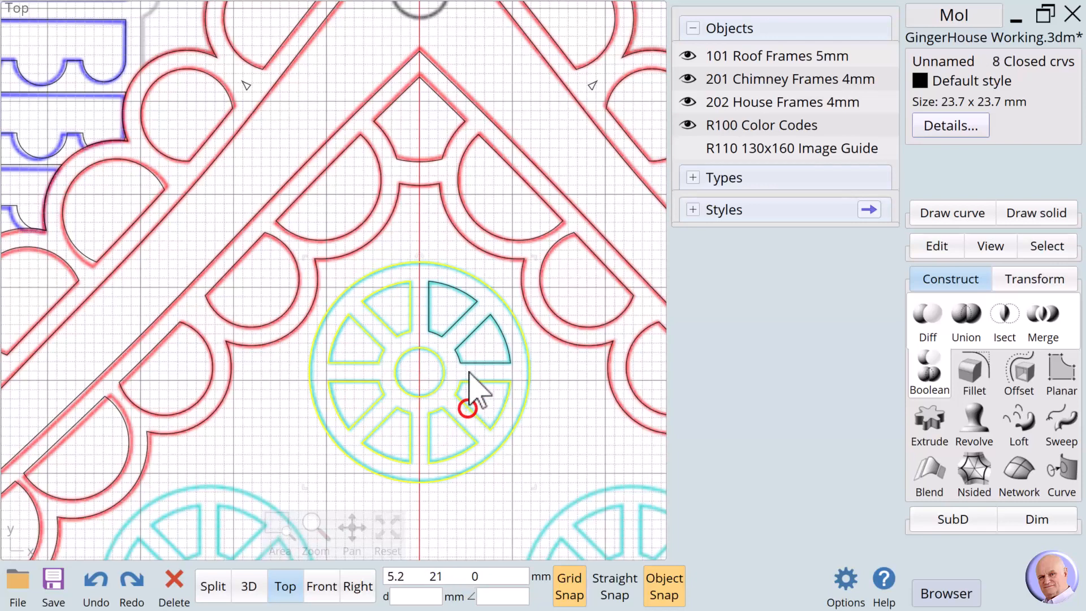
left_click(468, 361)
left_click(444, 327)
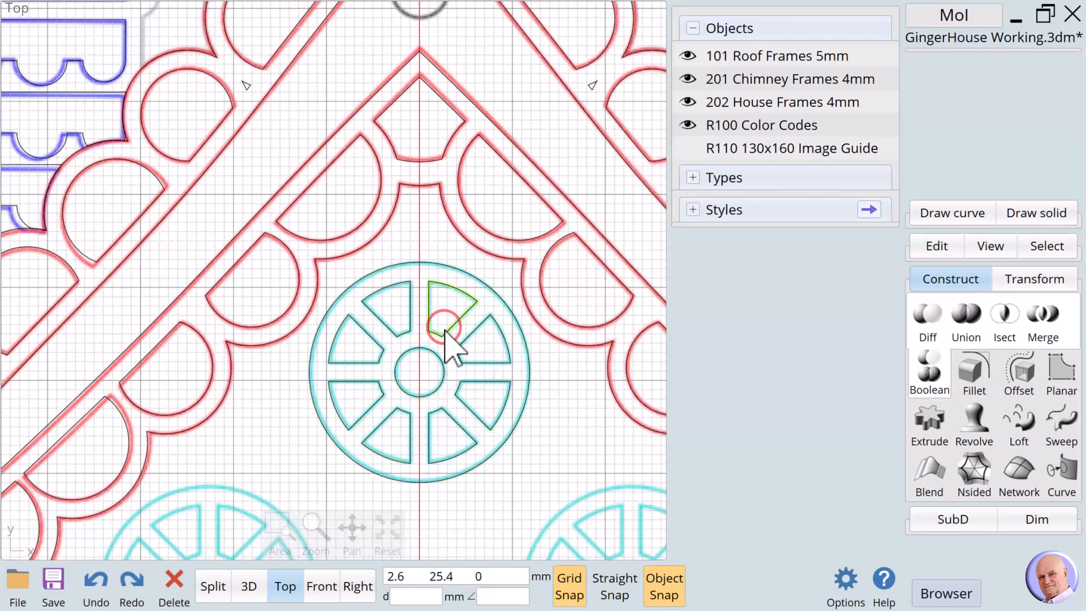
Show the control points of the window's eight panes, hub circle and outer circle.
left_click(443, 332)
left_click(406, 330)
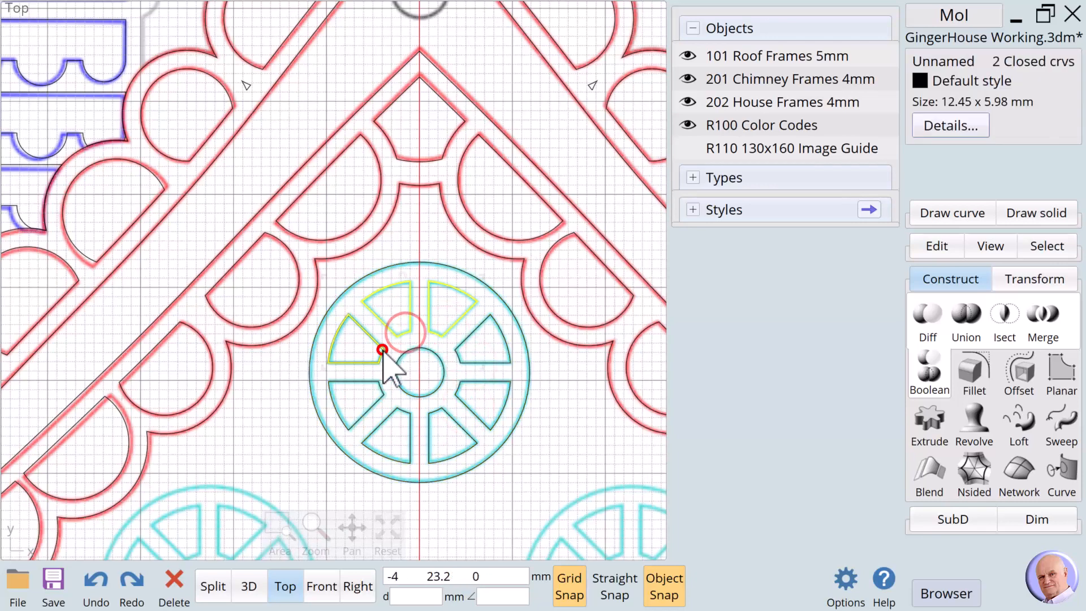
left_click(381, 349)
left_click(375, 383)
left_click(395, 407)
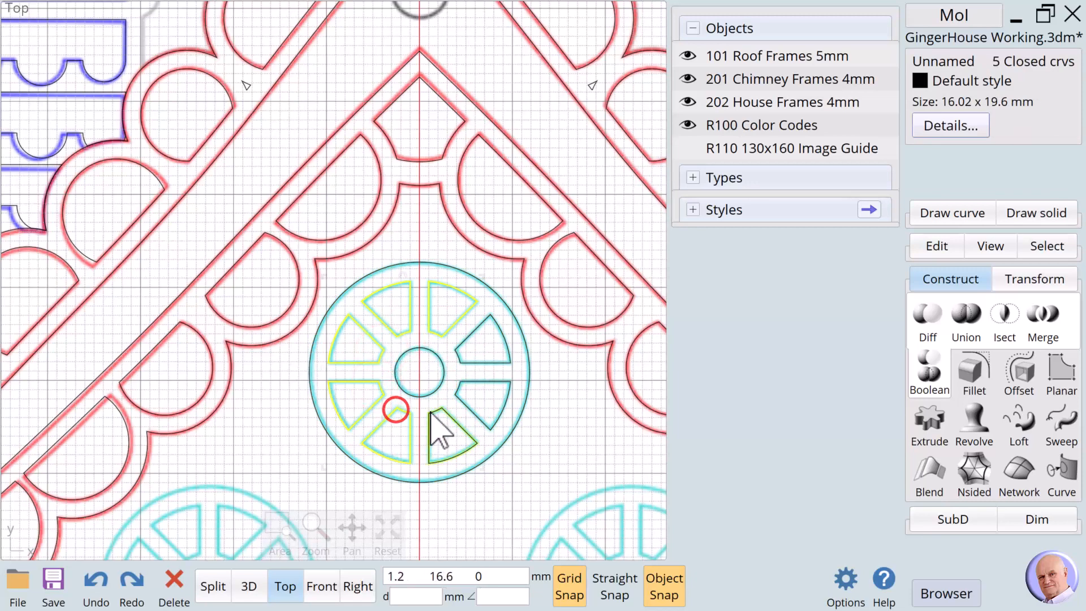
left_click(430, 411)
left_click(455, 396)
left_click(459, 363)
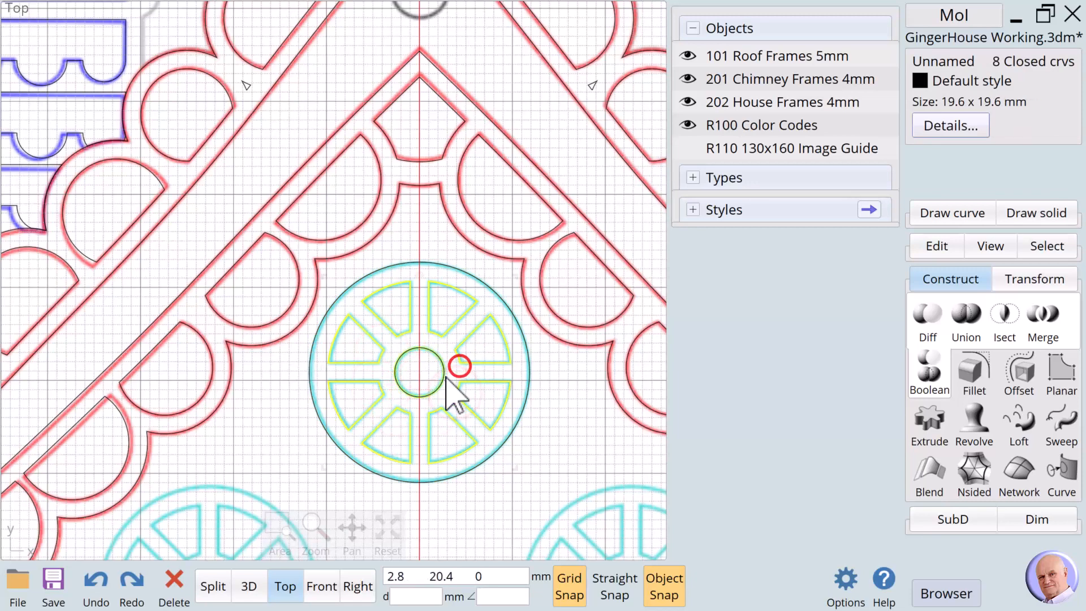
left_click(442, 376)
left_click(529, 383)
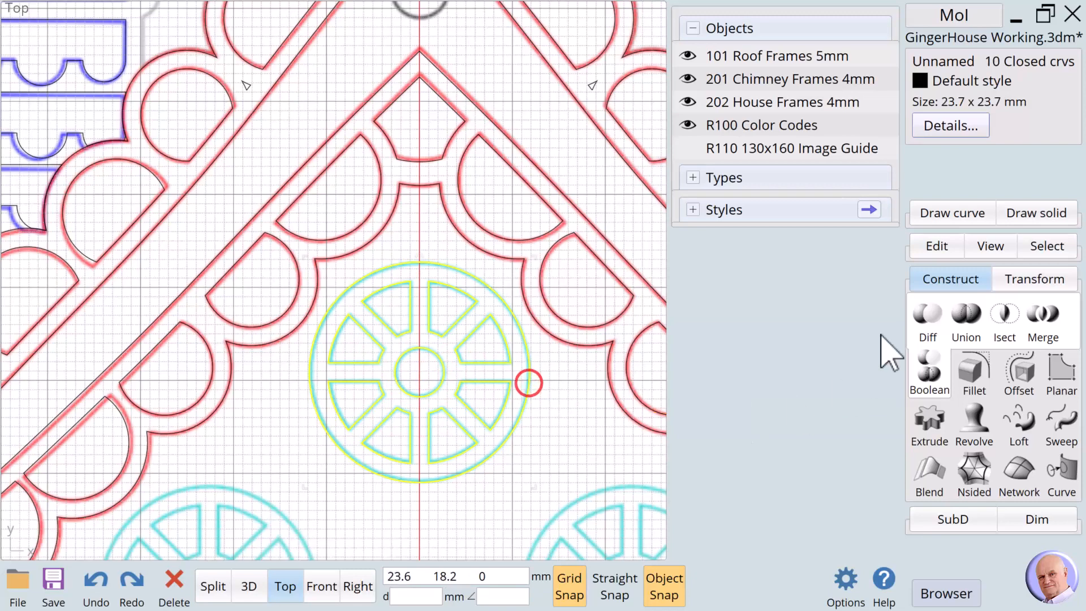
left_click(931, 246)
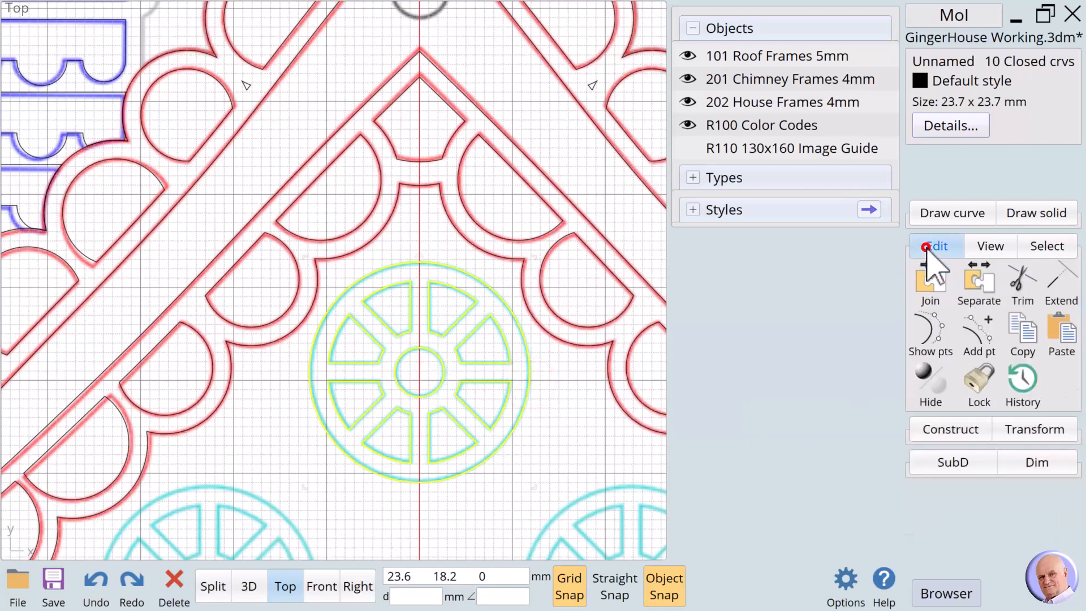
left_click(935, 338)
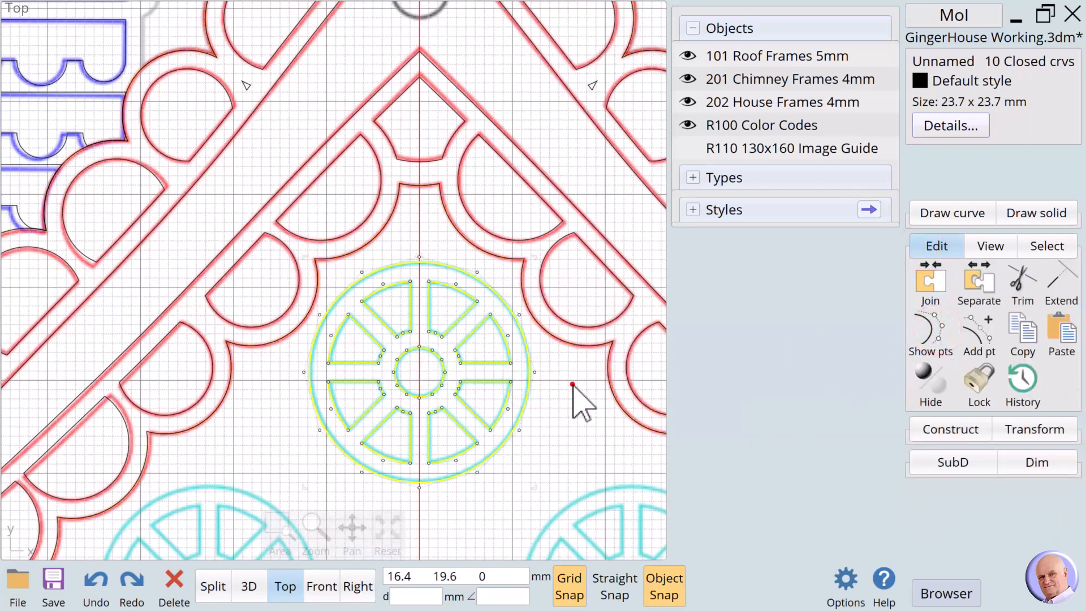
left_click(572, 385)
Add a smooth point at the midpoint of both straight spoke-side edges on each of the window's eight panes.
left_click(978, 333)
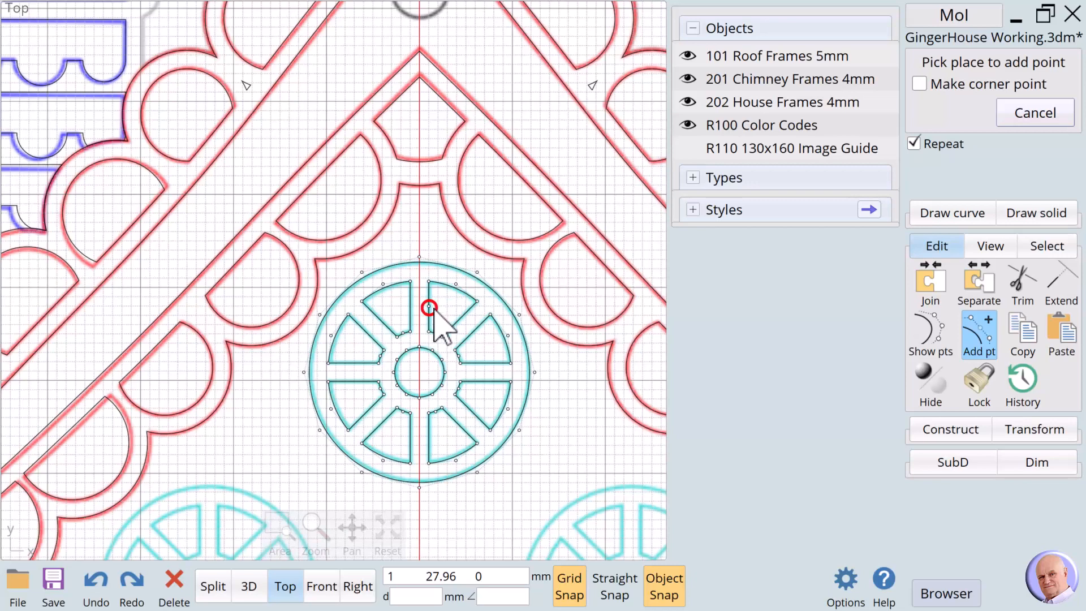
left_click(461, 318)
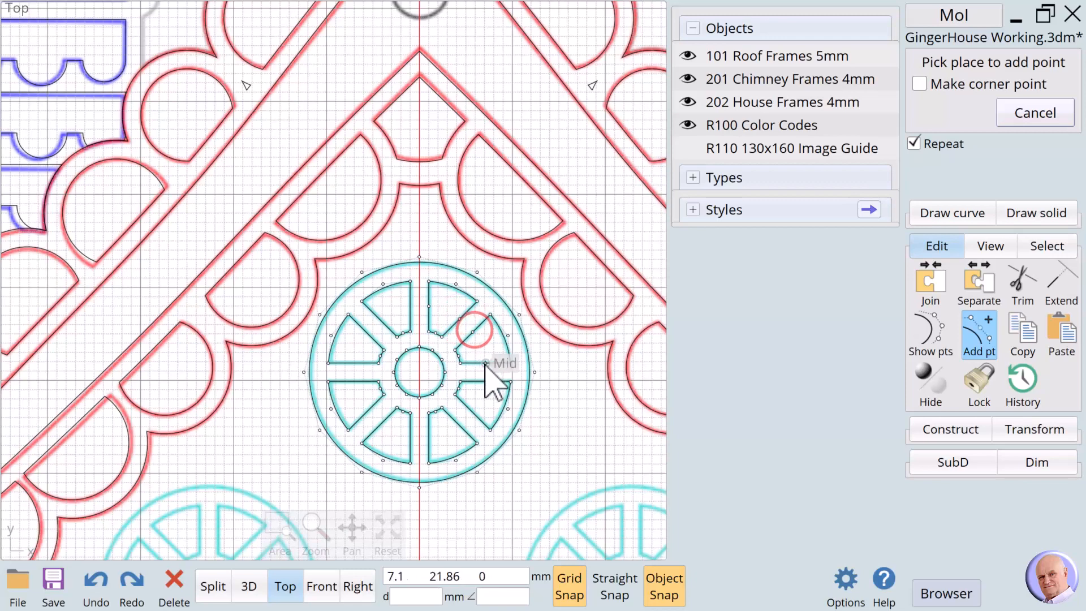
left_click(484, 362)
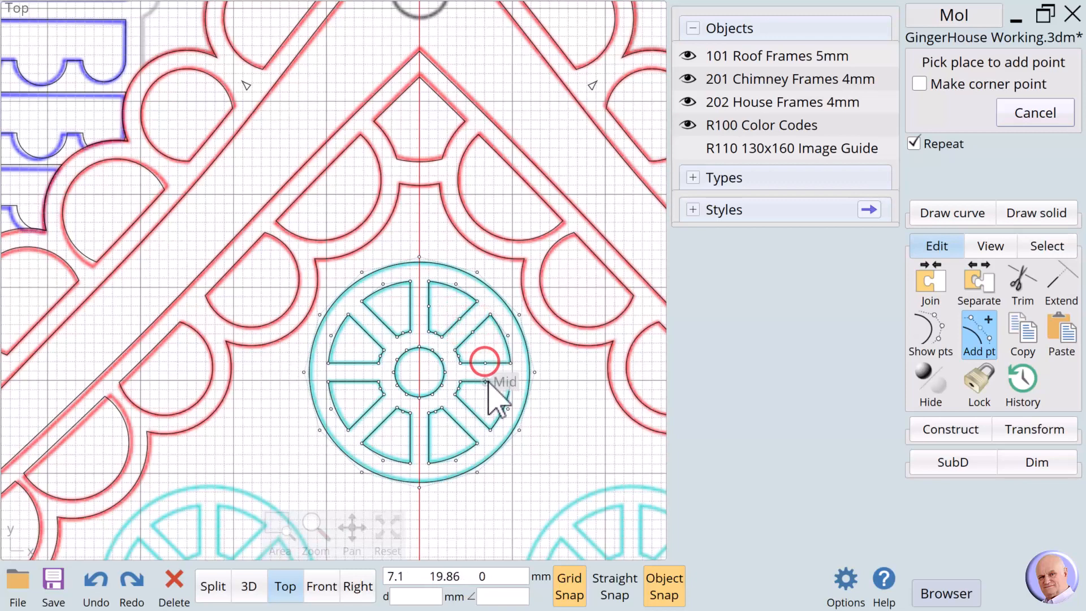
left_click(486, 382)
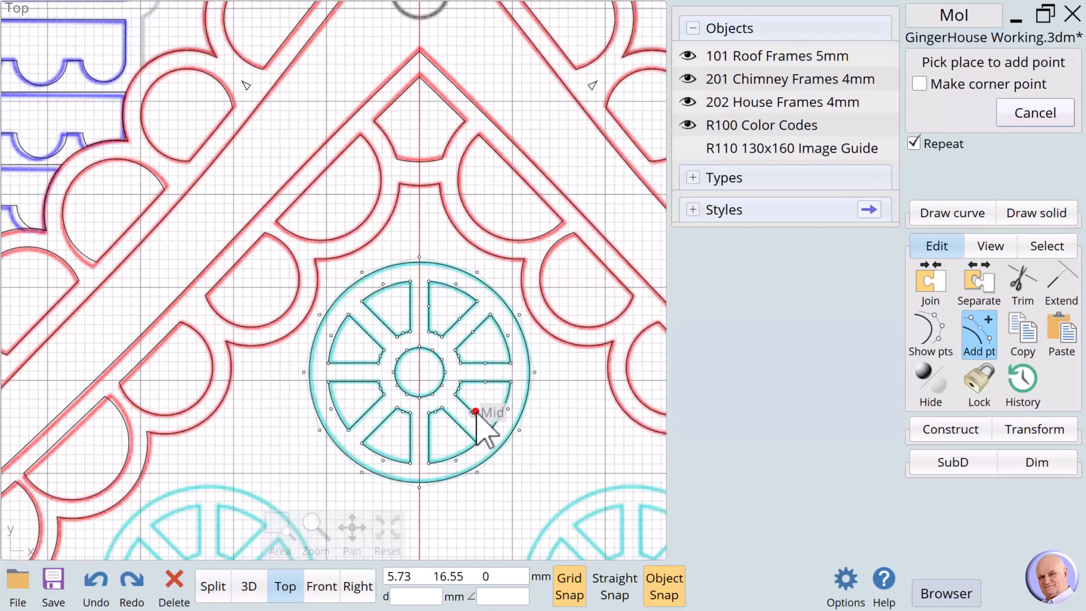
left_click(475, 412)
left_click(459, 424)
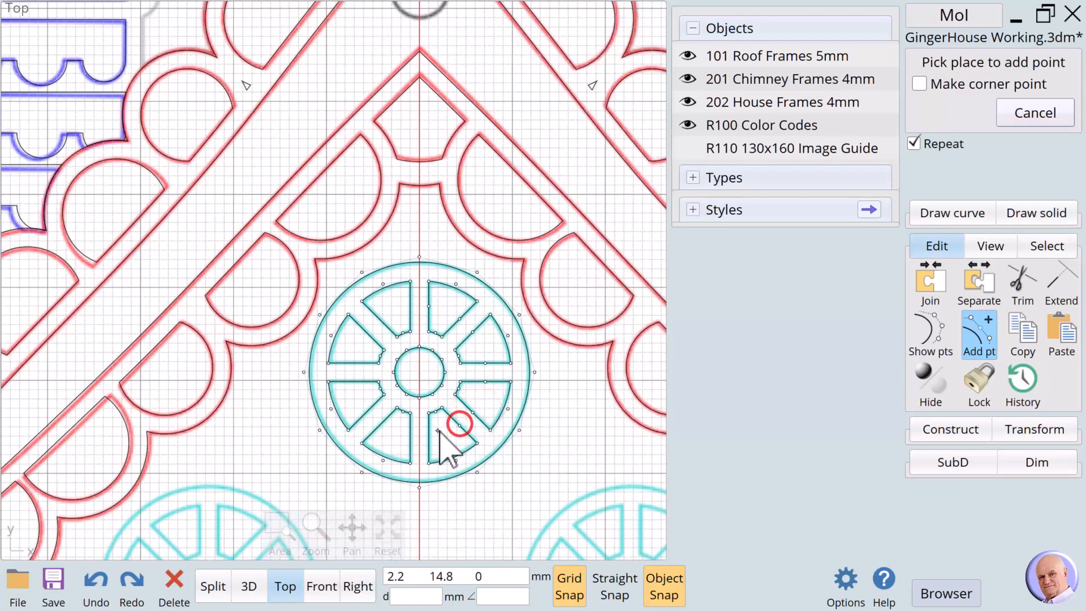
left_click(430, 438)
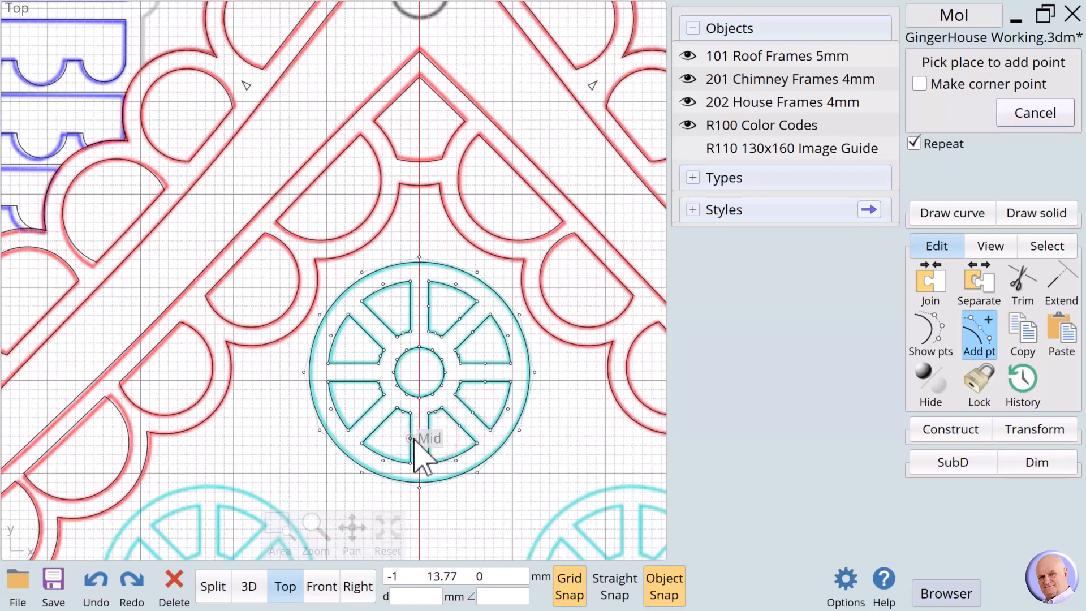
left_click(411, 438)
left_click(378, 426)
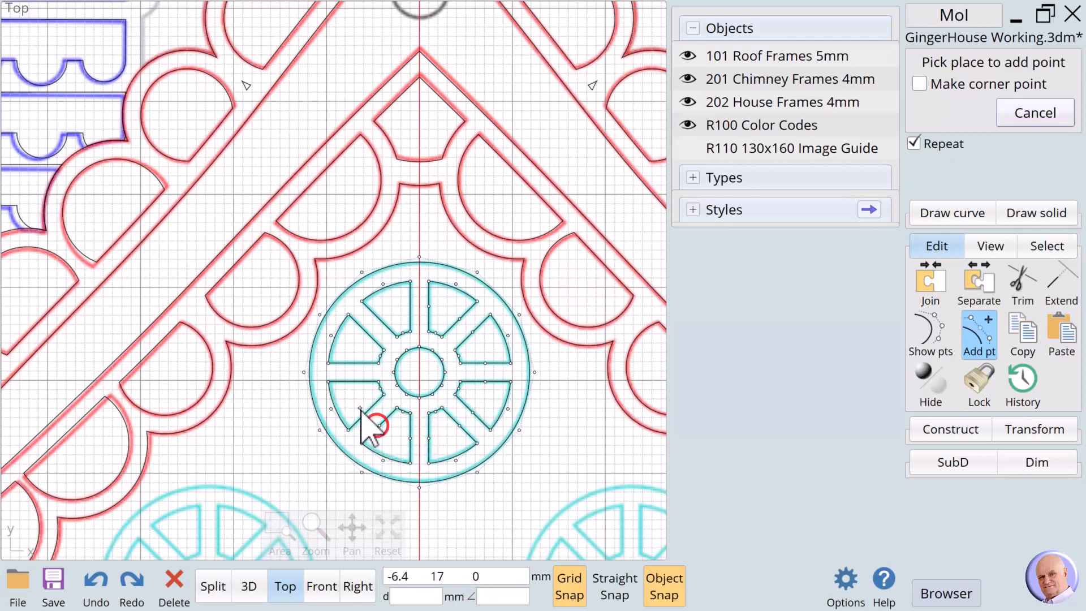
left_click(363, 411)
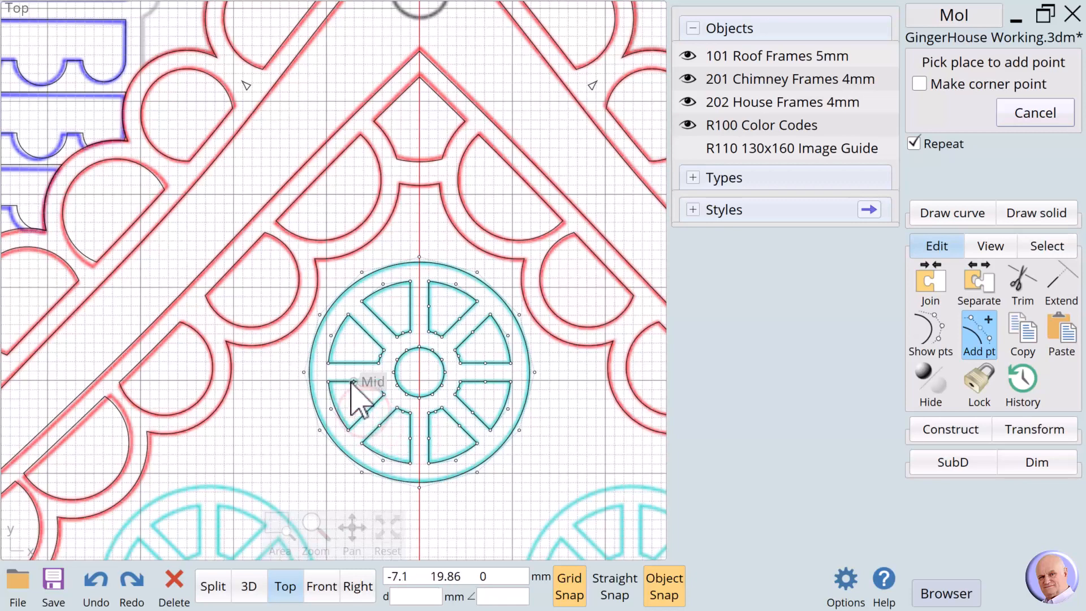
left_click(350, 380)
left_click(353, 363)
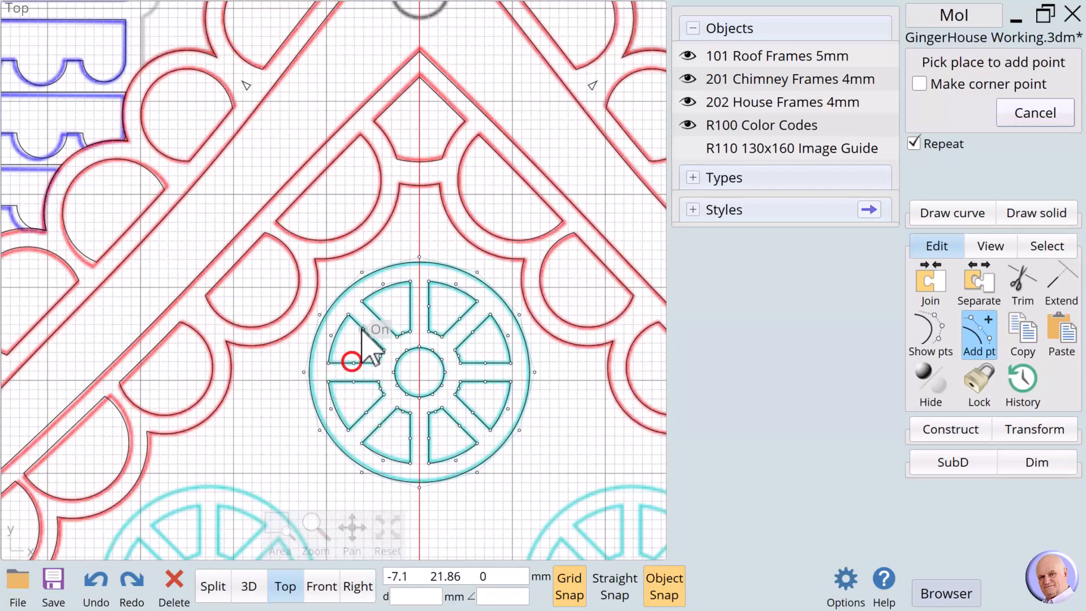
left_click(368, 334)
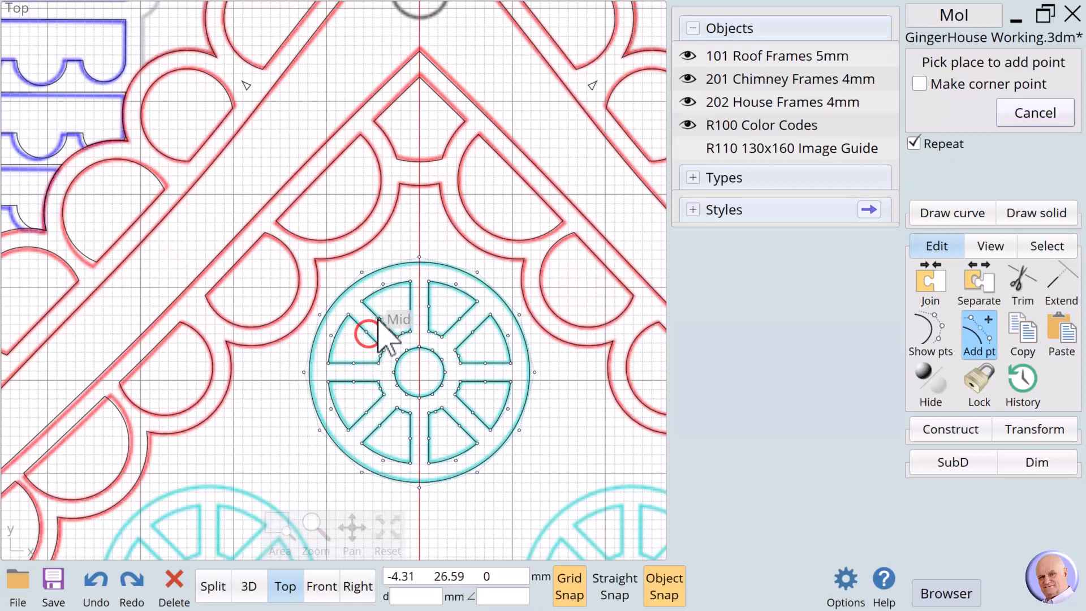
left_click(378, 318)
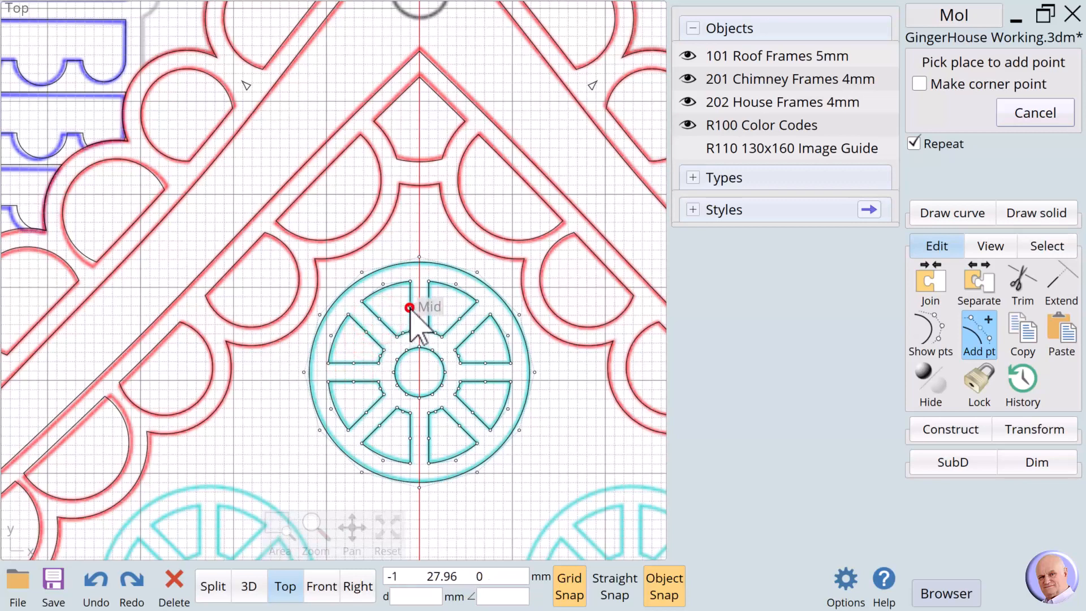
left_click(409, 307)
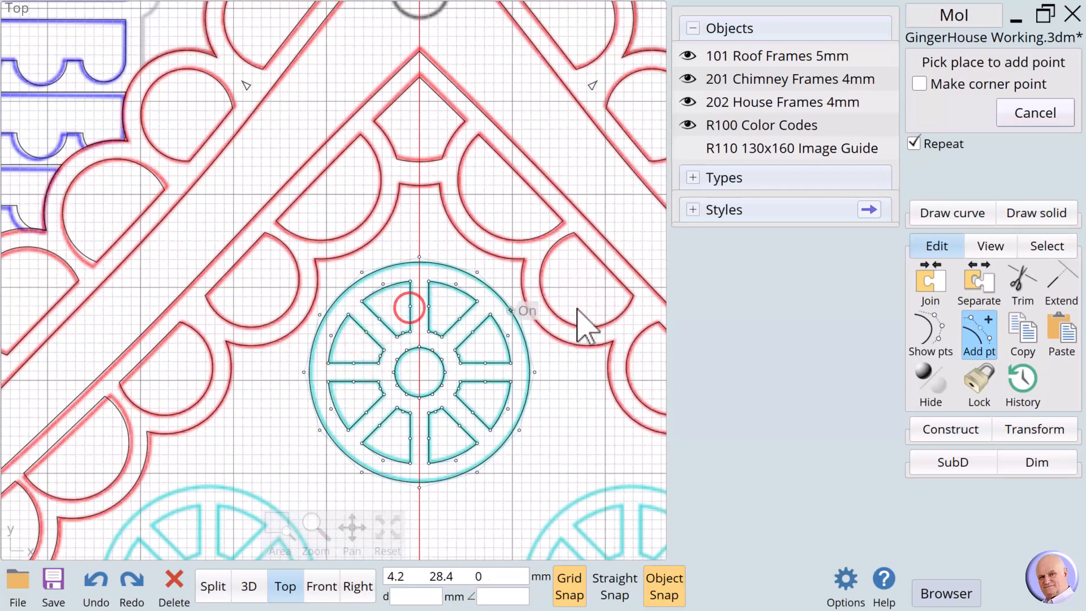
Finish adding points and select the outer control points of the window's outer circle and panes along the top and upper-right rim.
left_click(1036, 113)
left_click(429, 239)
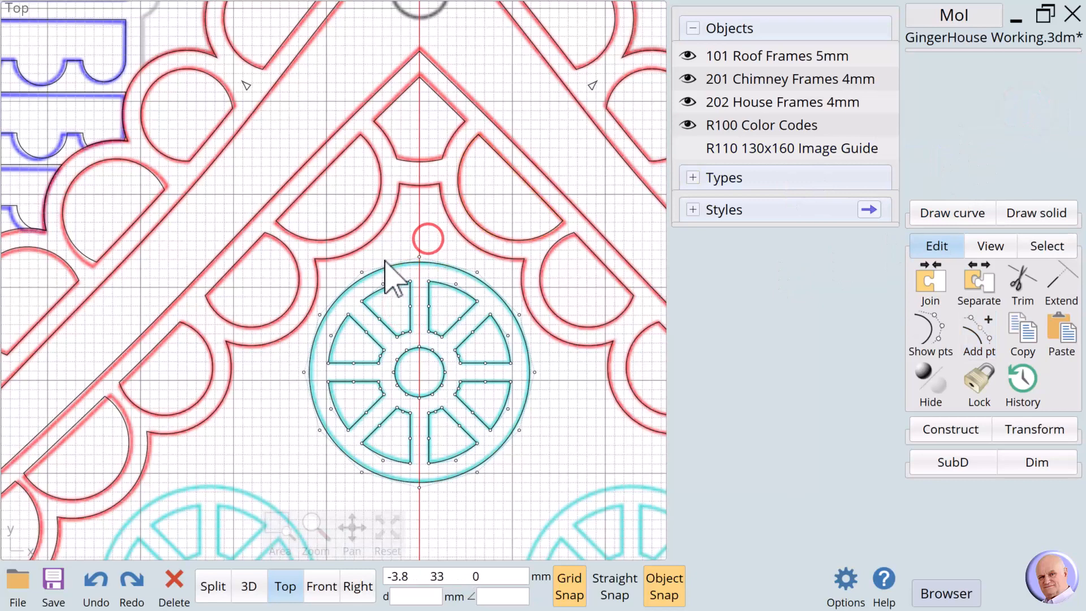
left_click(362, 272)
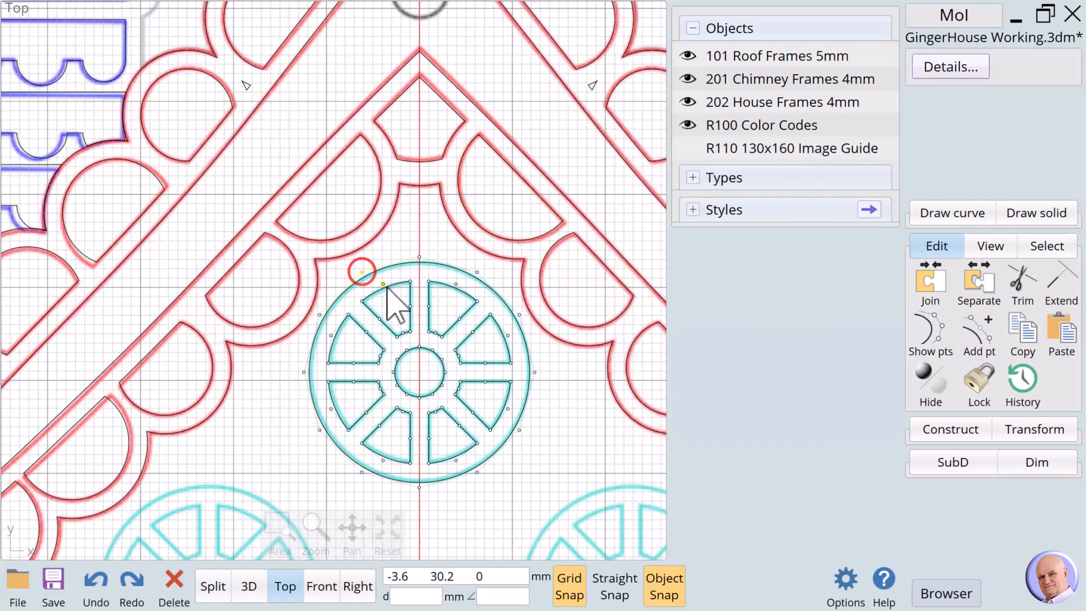
left_click(383, 283)
left_click_drag(400, 245, 453, 308)
left_click(459, 284)
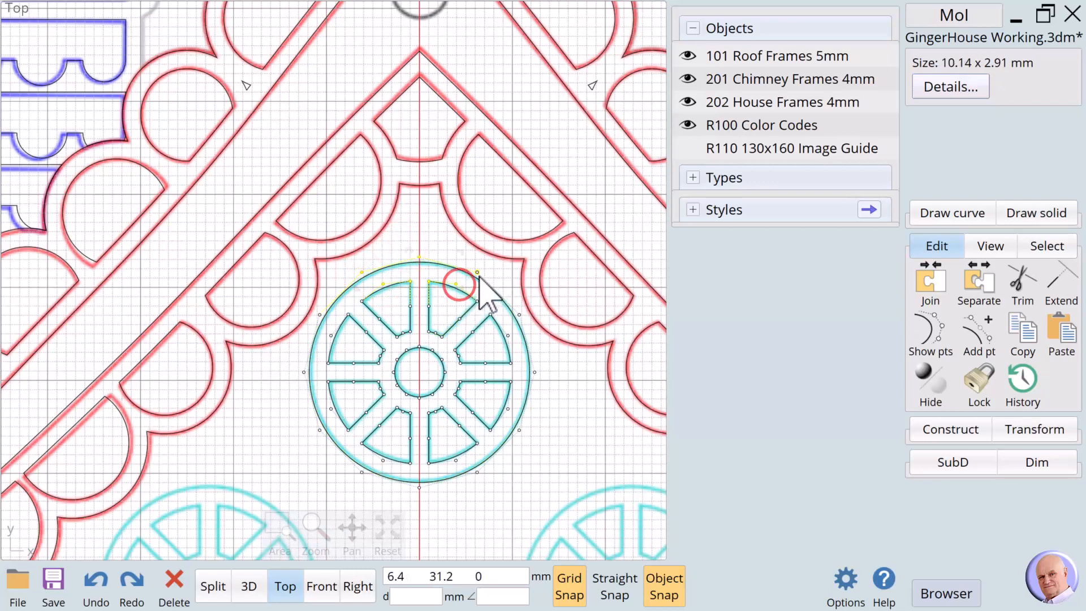
left_click(478, 274)
left_click(478, 303)
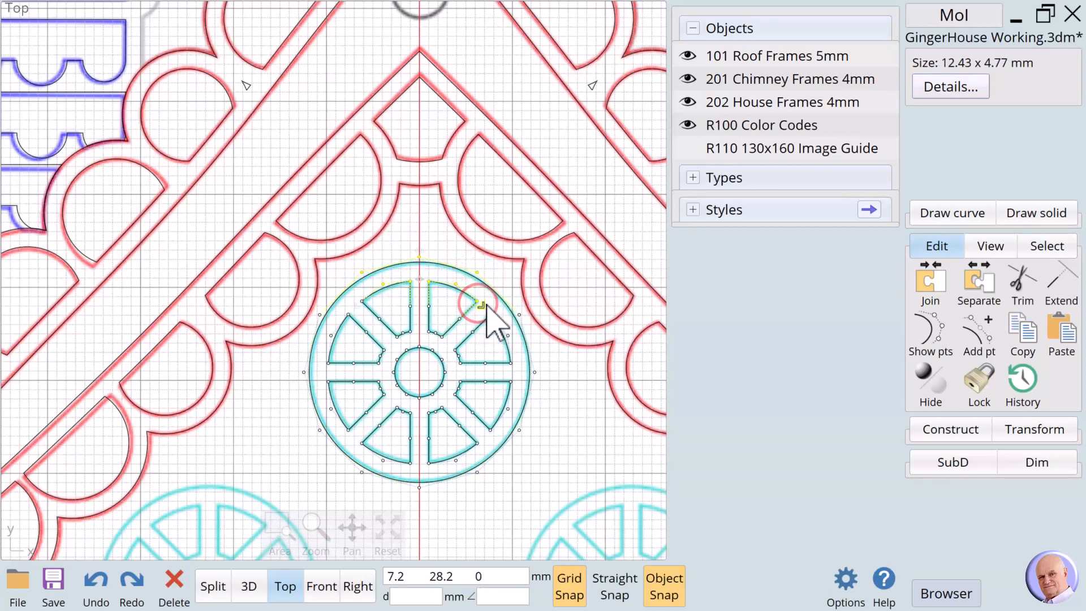
left_click(489, 314)
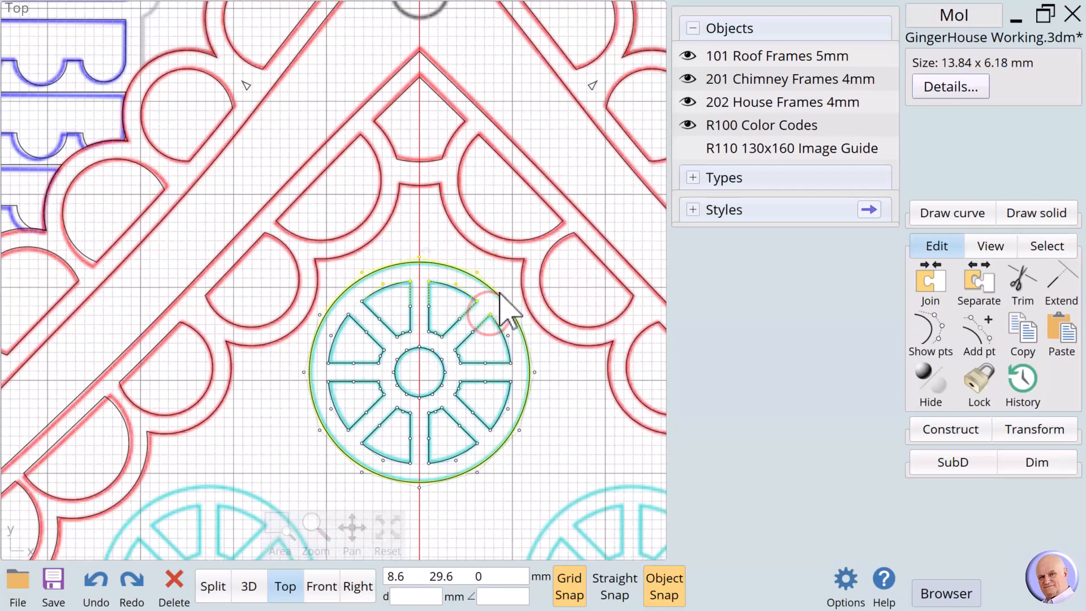
left_click(520, 316)
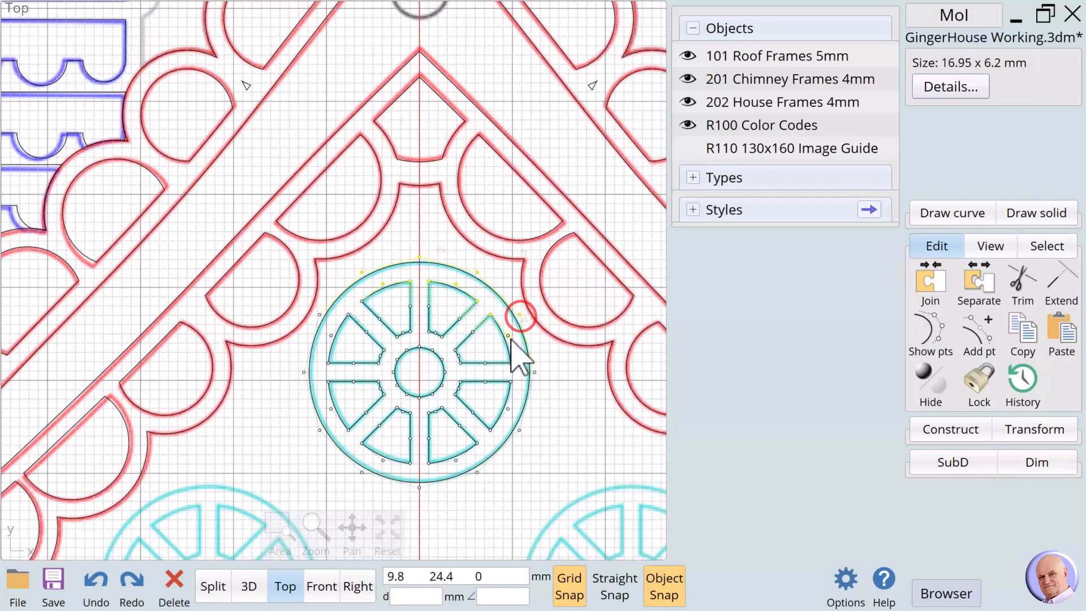
Extend the selection with the outer control points around the window's right side, bottom and left side.
left_click_drag(501, 352, 545, 440)
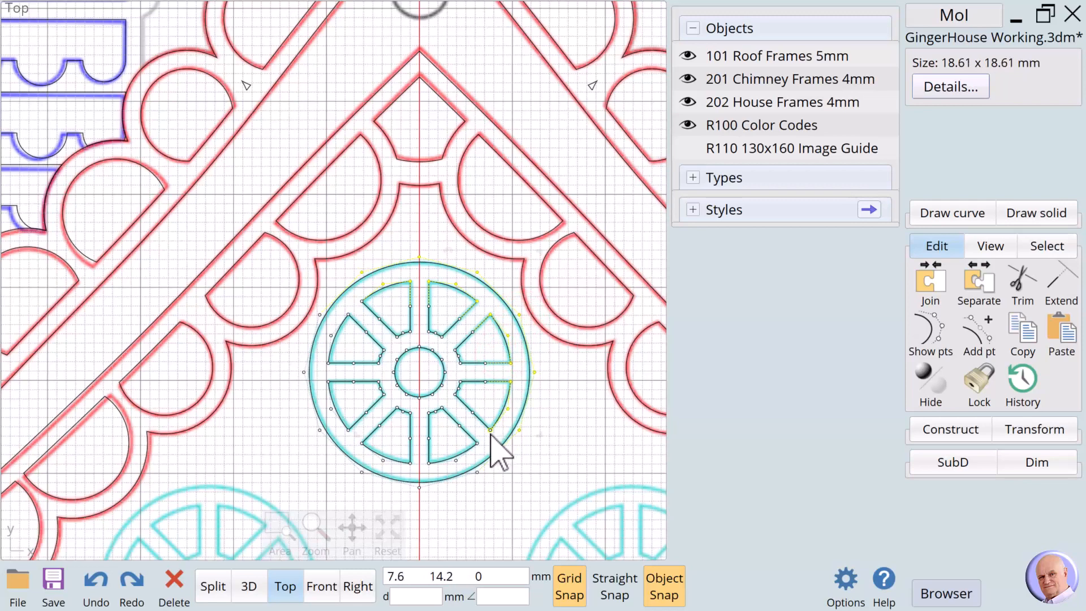
left_click(490, 431)
left_click(477, 442)
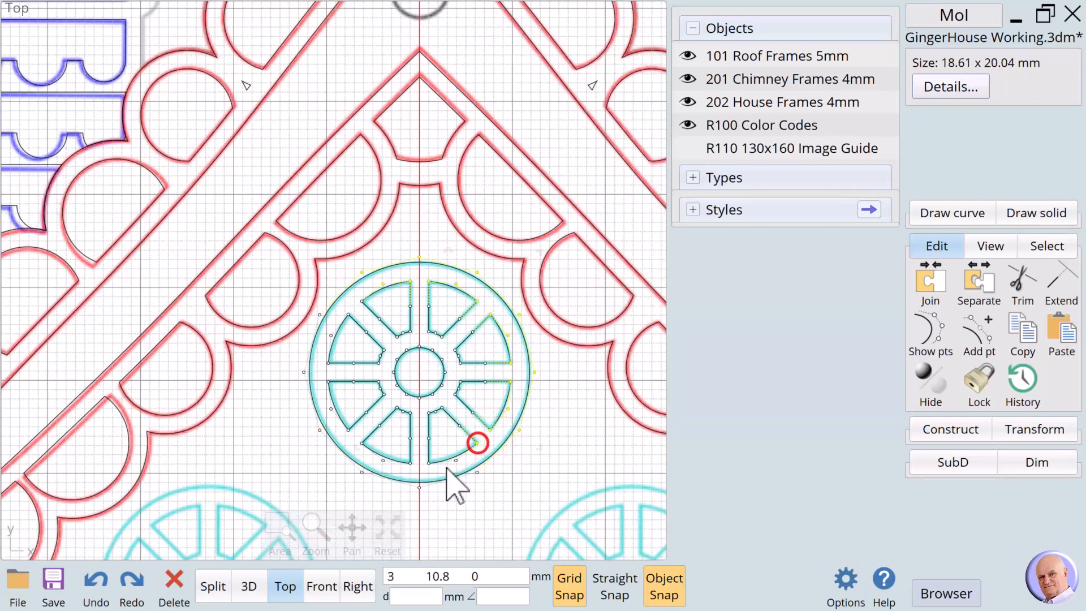
left_click_drag(485, 483, 502, 491)
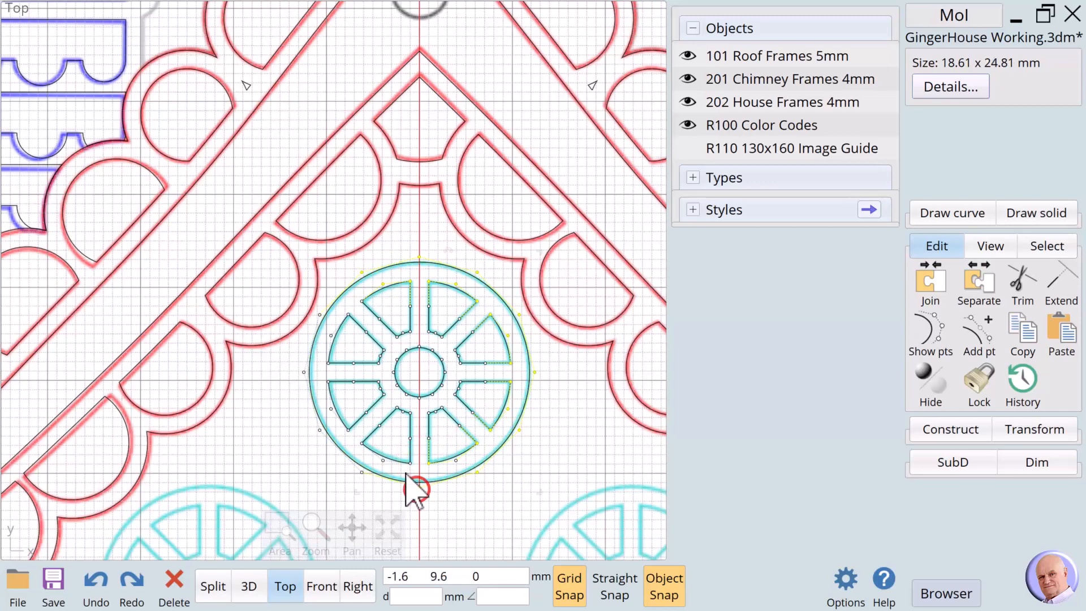
left_click_drag(303, 424, 402, 505)
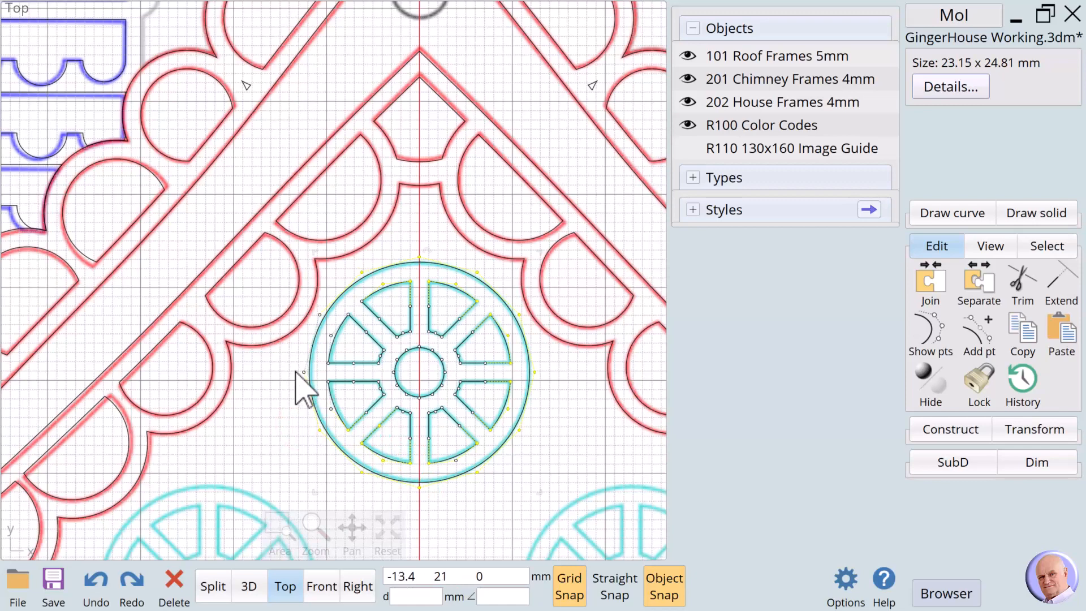
left_click_drag(311, 379, 337, 392)
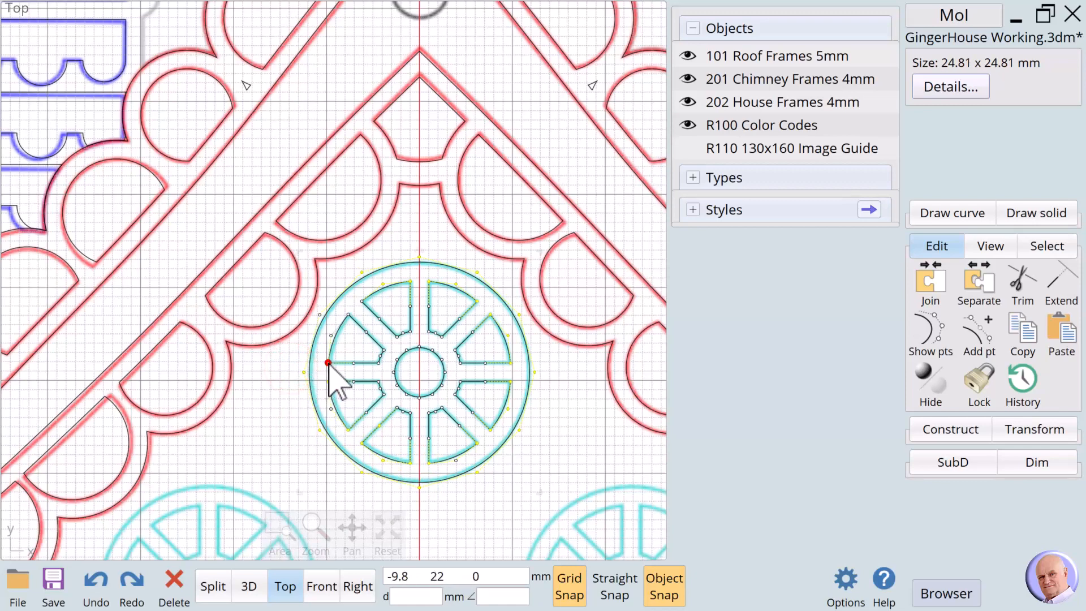
left_click(332, 334)
left_click(319, 311)
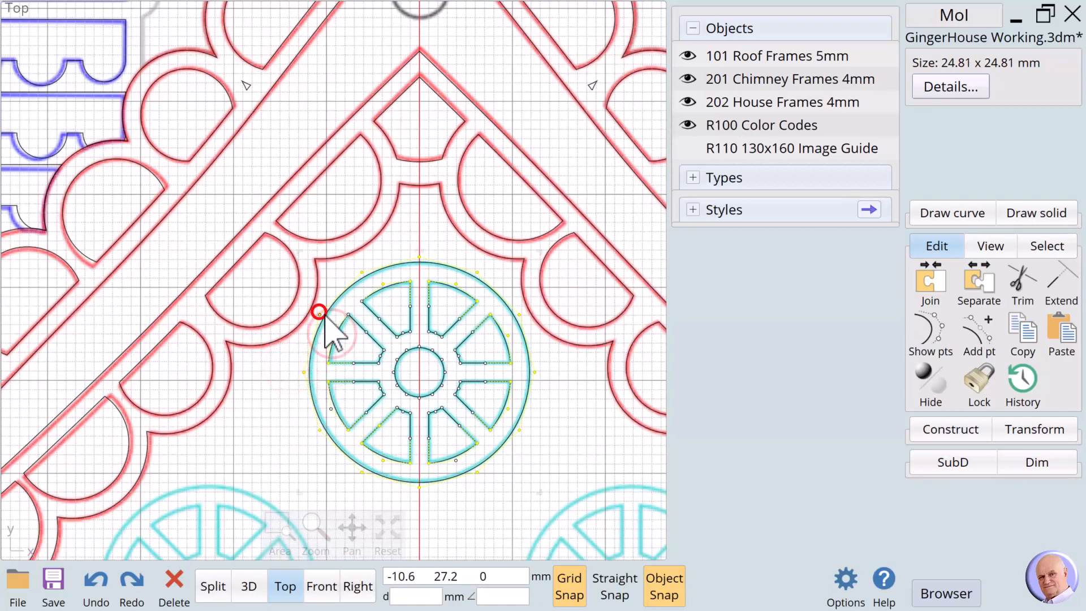
left_click(347, 312)
left_click(361, 300)
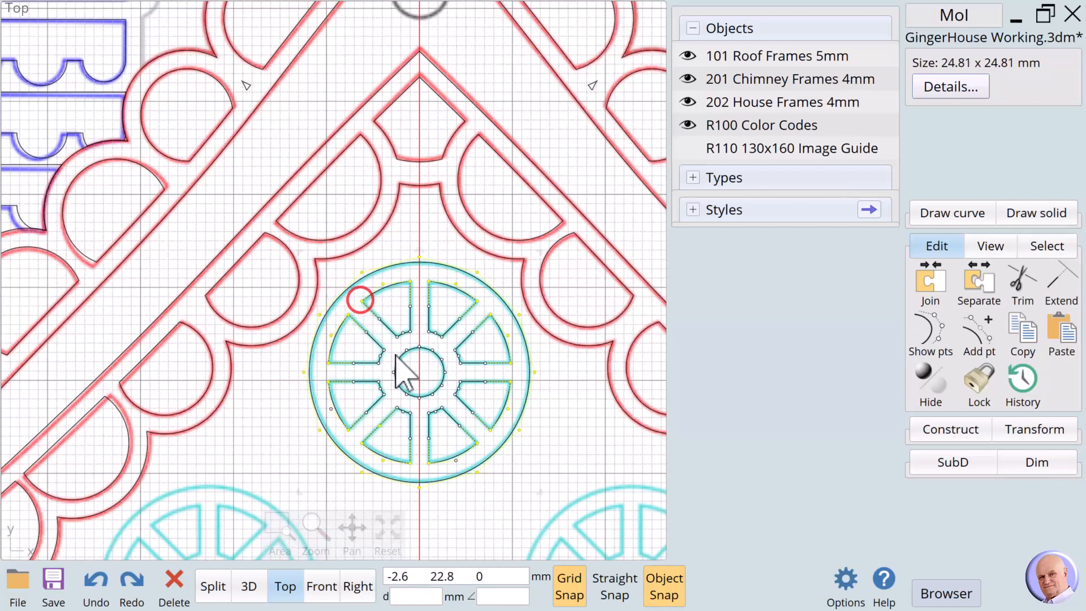
left_click(457, 460)
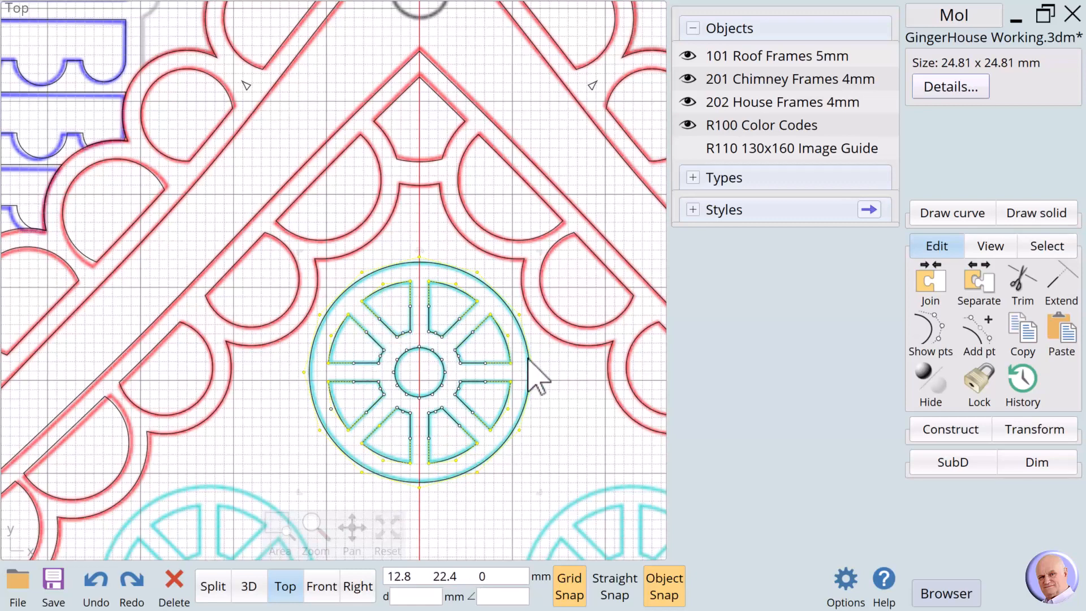
Try rotating the selected outer control points clockwise about the window's center to swirl the panes.
left_click(1024, 430)
left_click(1018, 312)
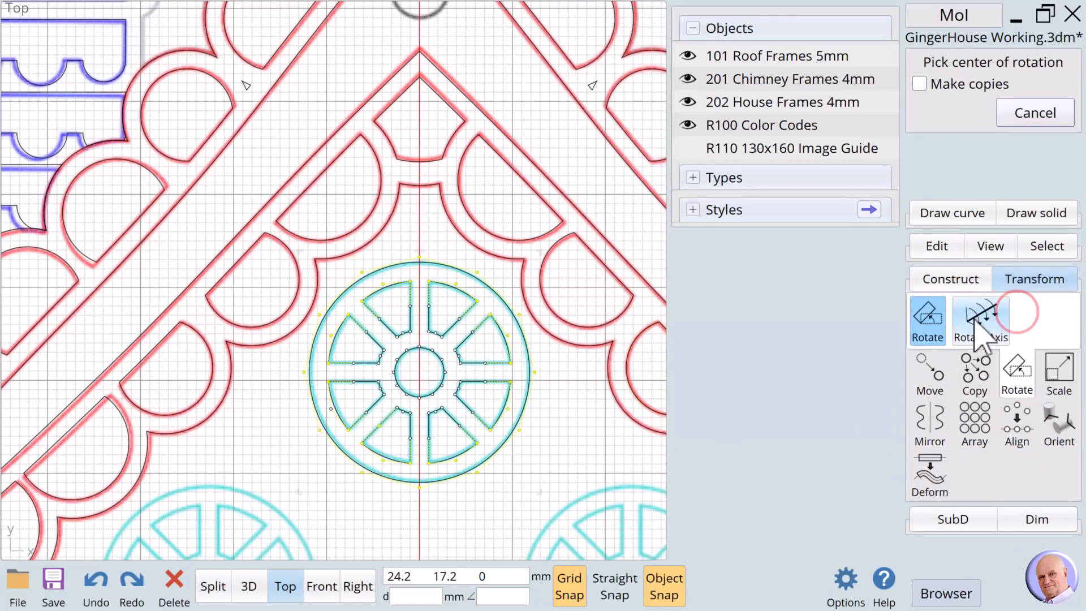
left_click(417, 373)
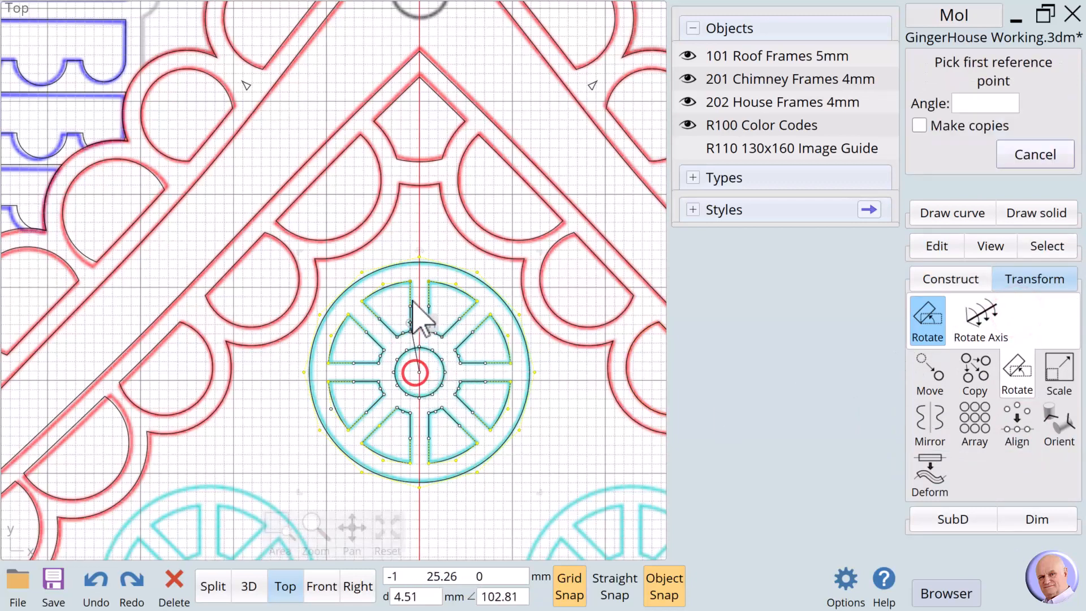
left_click(420, 226)
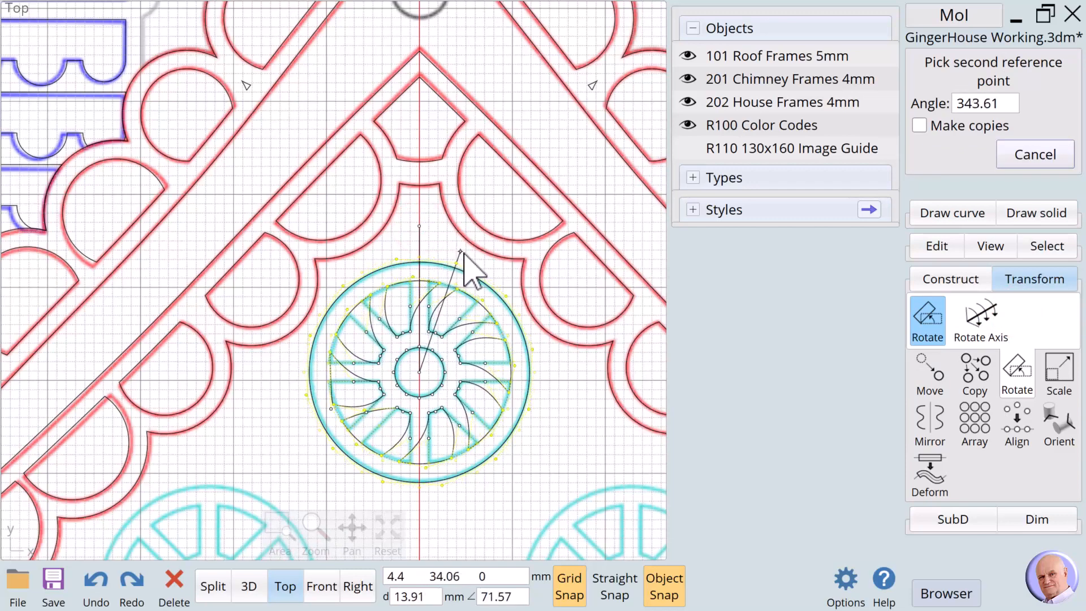
left_click(465, 254)
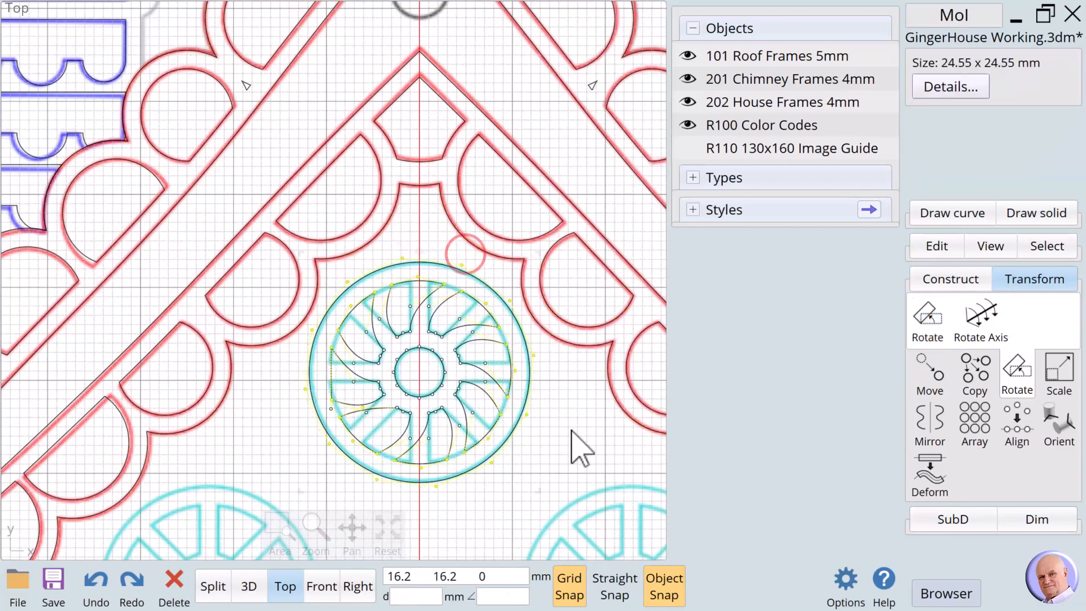
left_click(558, 442)
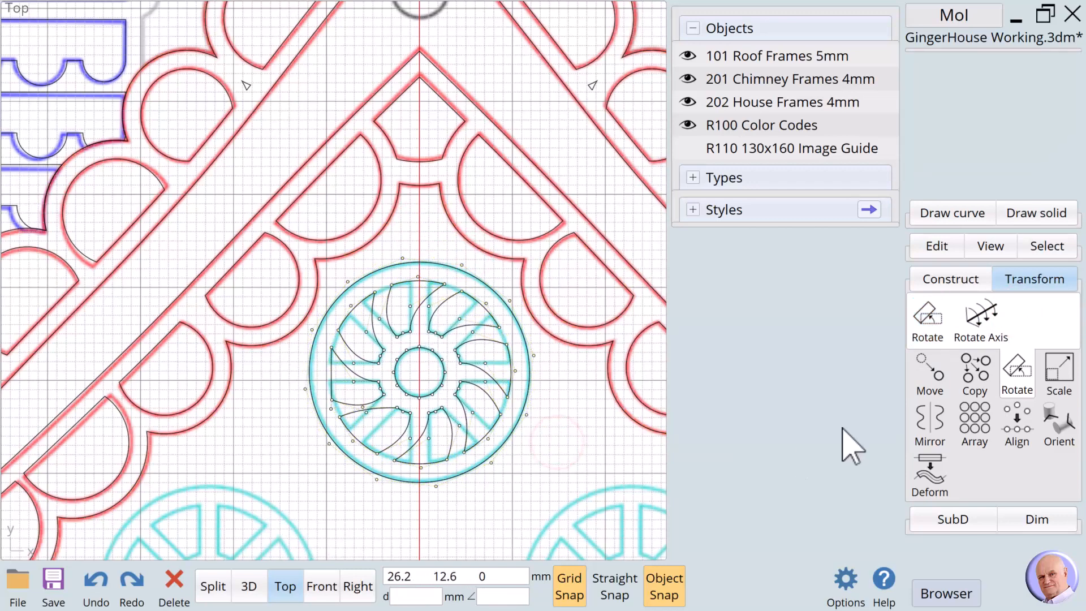
Hide the control points and select the outer circle with the swirled left panes, then undo back to the unrotated point selection.
left_click(936, 246)
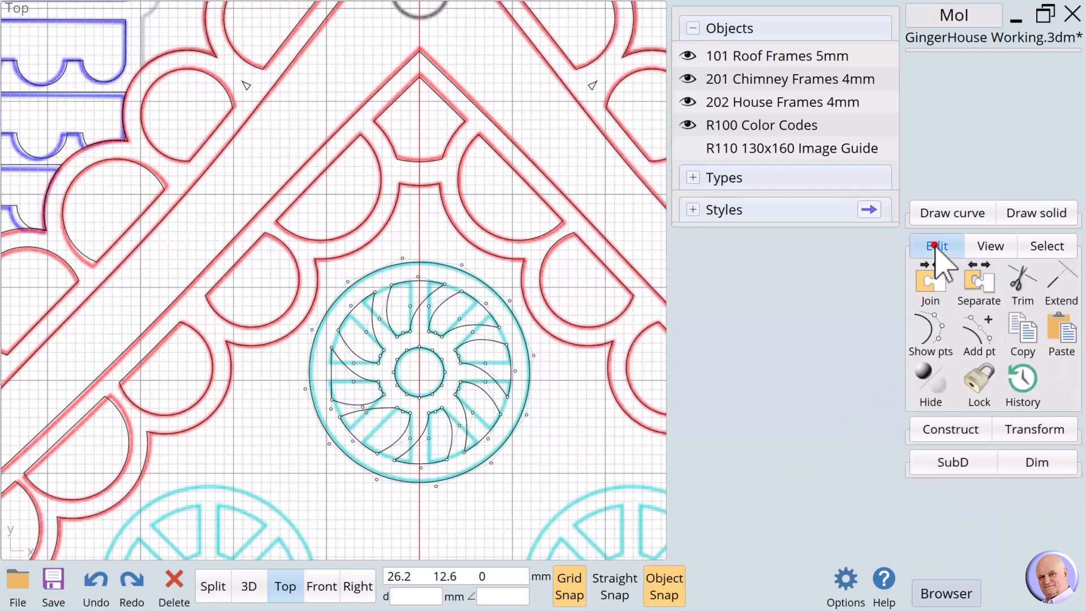
left_click(933, 331)
left_click(533, 436)
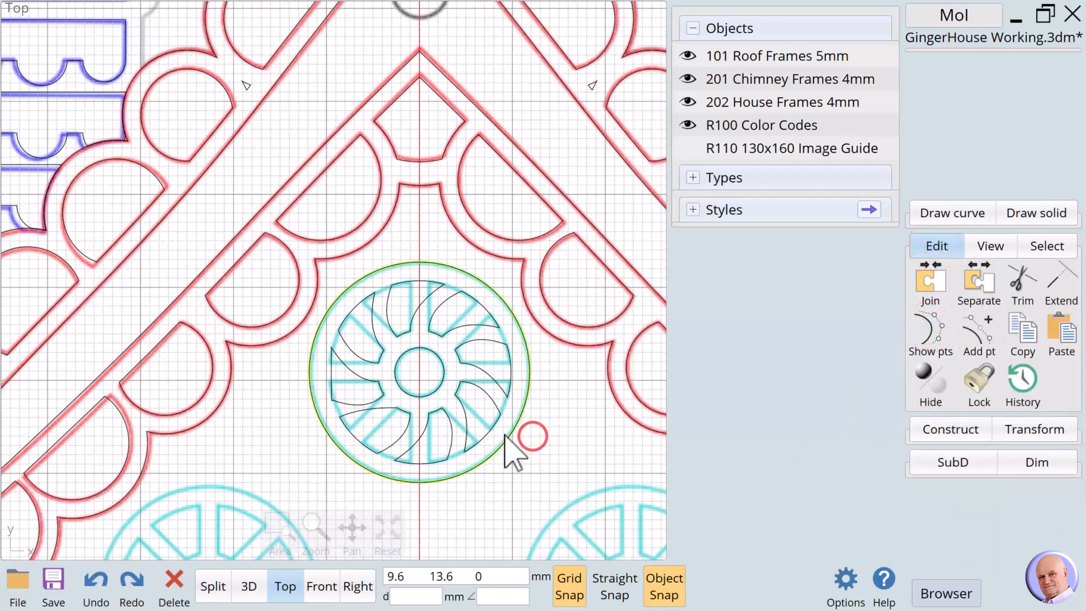
left_click(405, 268)
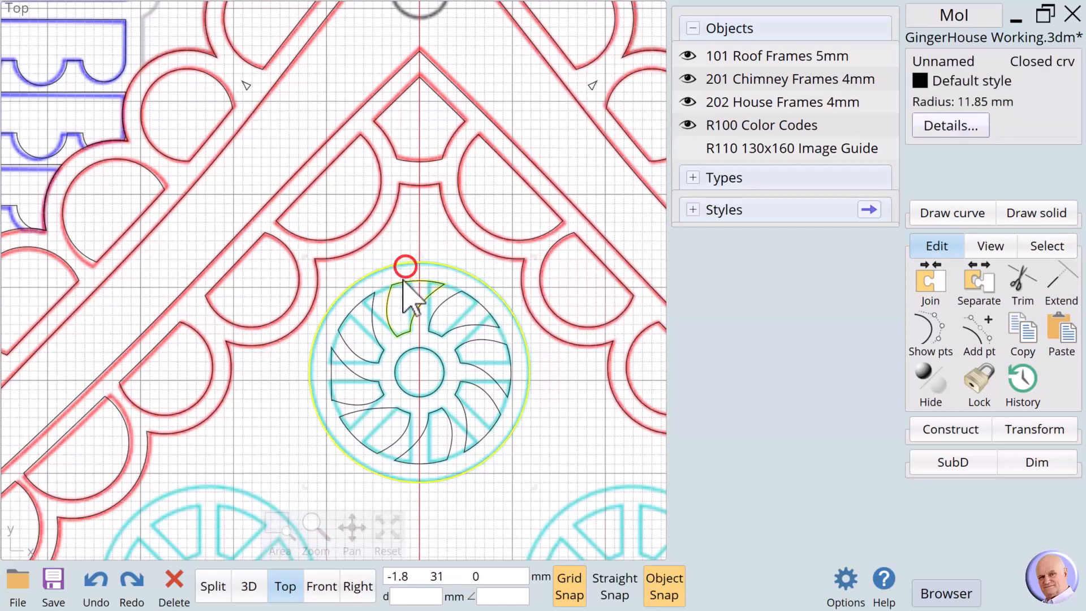
left_click(403, 283)
left_click(369, 298)
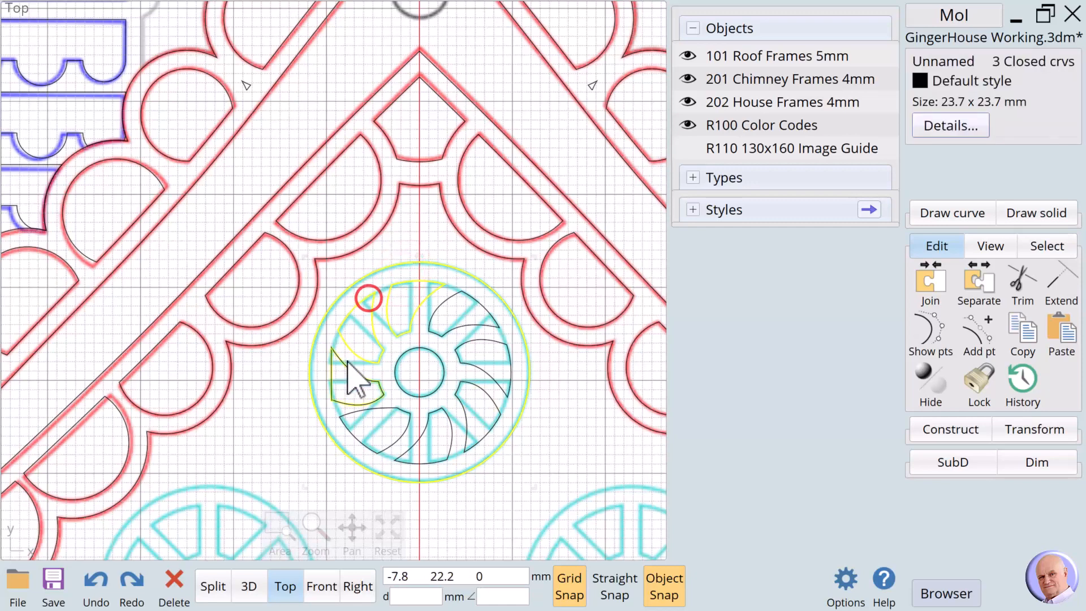
left_click(348, 369)
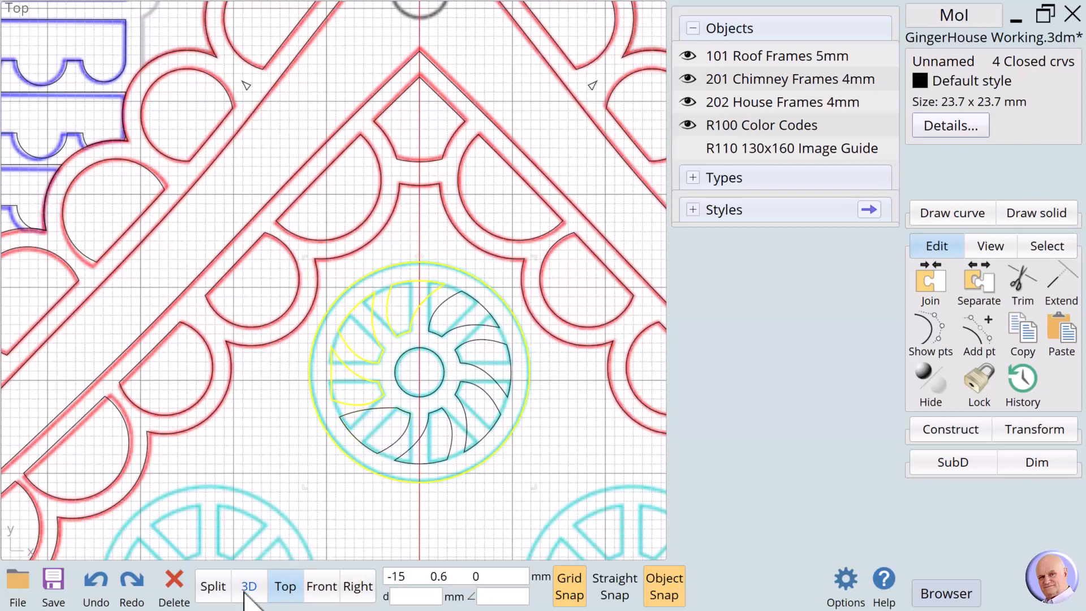
left_click(93, 588)
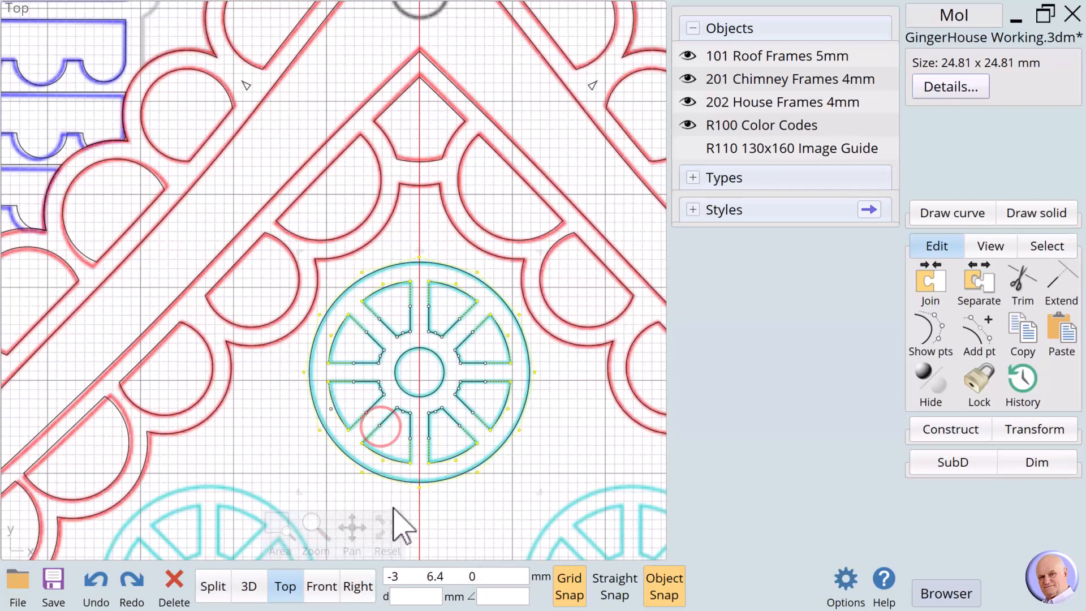
Add the missed outer point of the lower-left pane to the selection and rotate all selected points 334.18 degrees about the window's center.
left_click(331, 407)
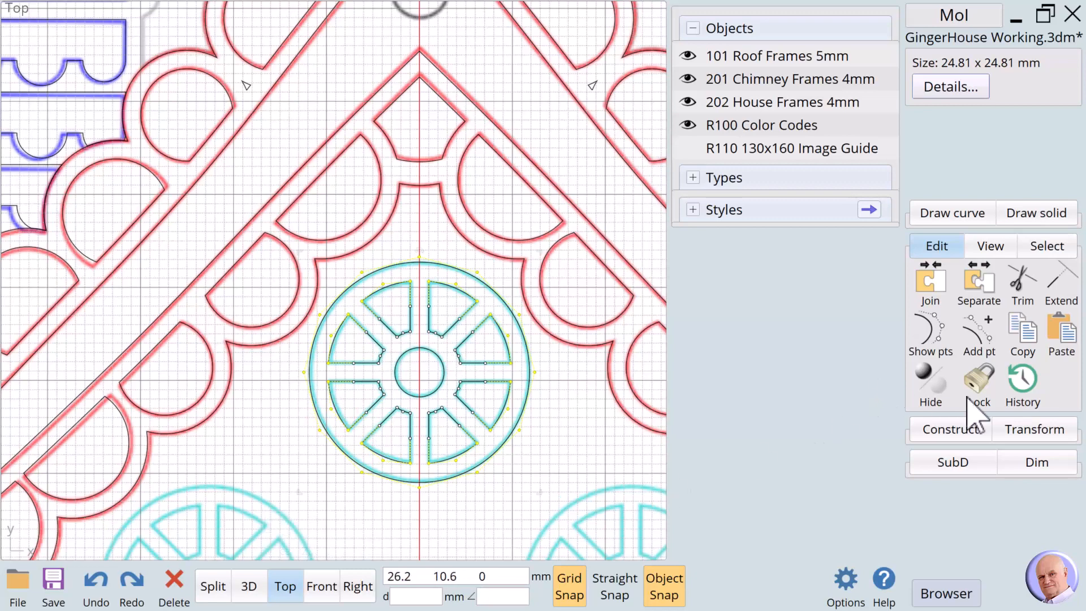
left_click(1034, 428)
left_click(1015, 311)
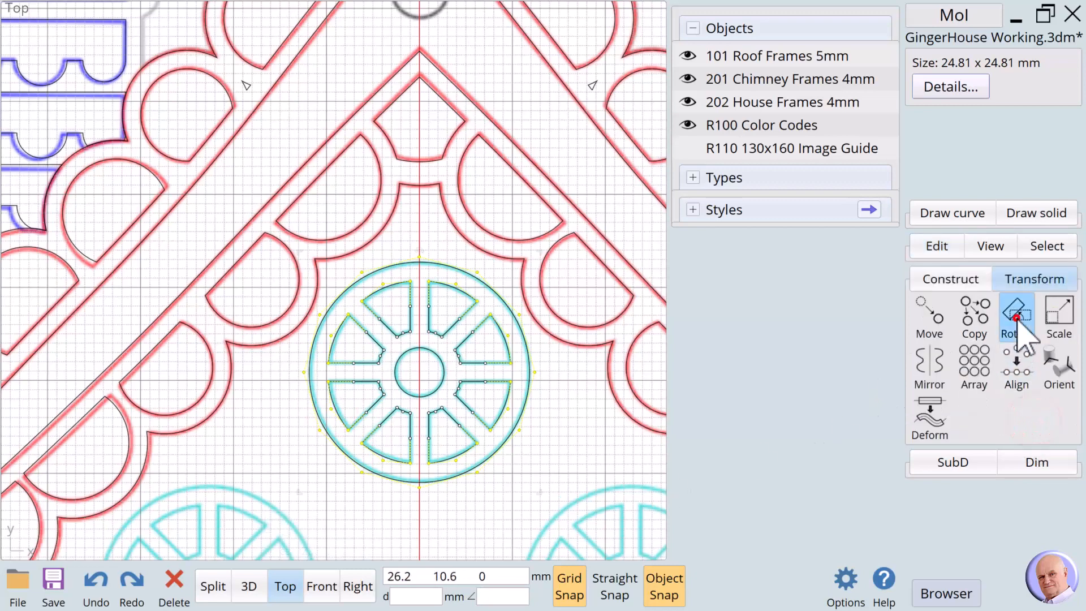
left_click(417, 372)
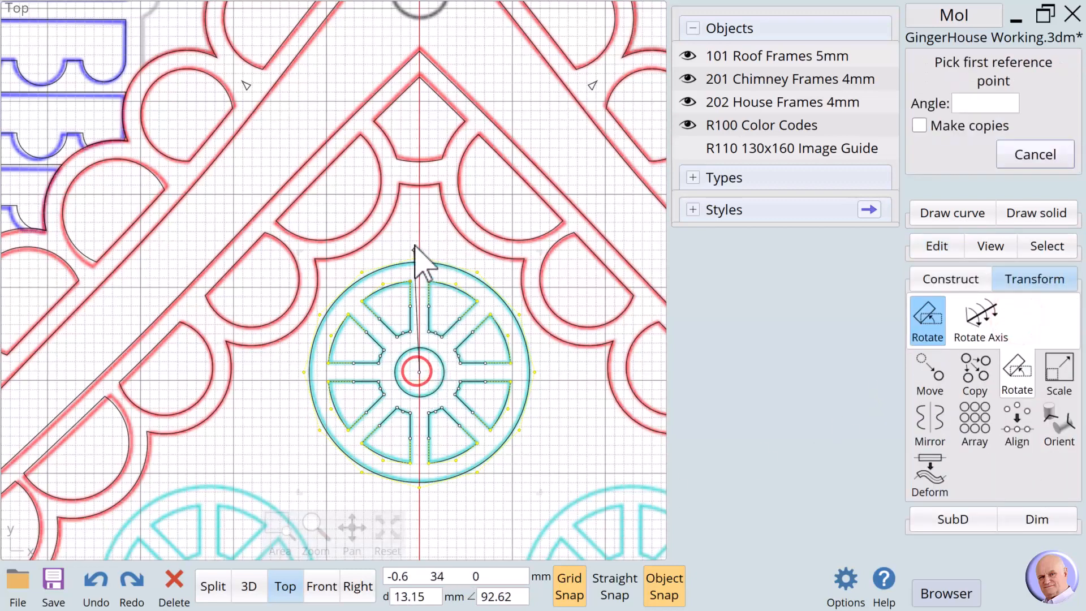
left_click(419, 233)
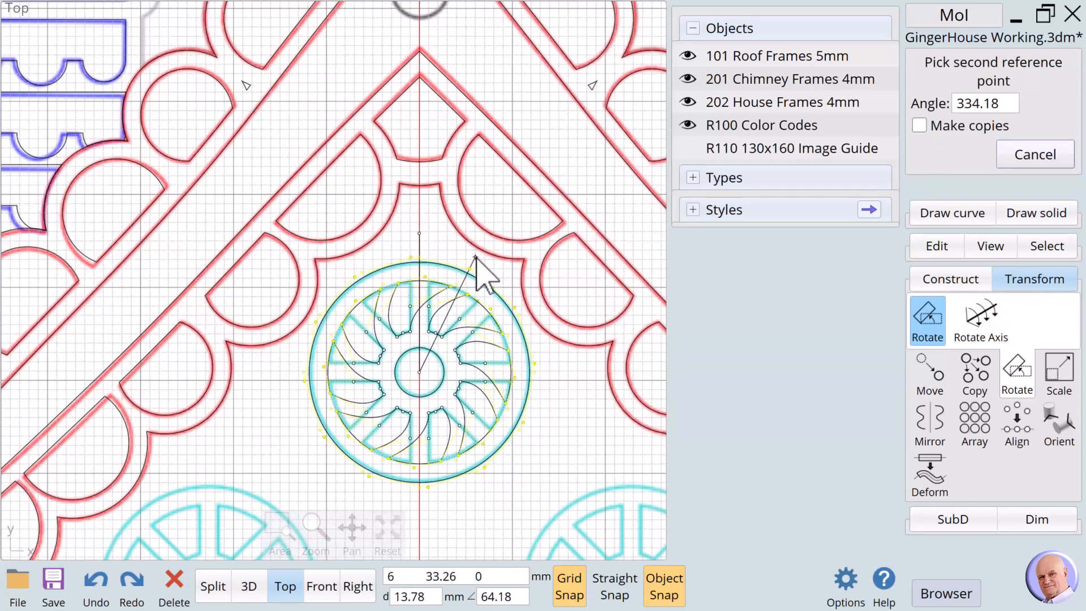
left_click(475, 257)
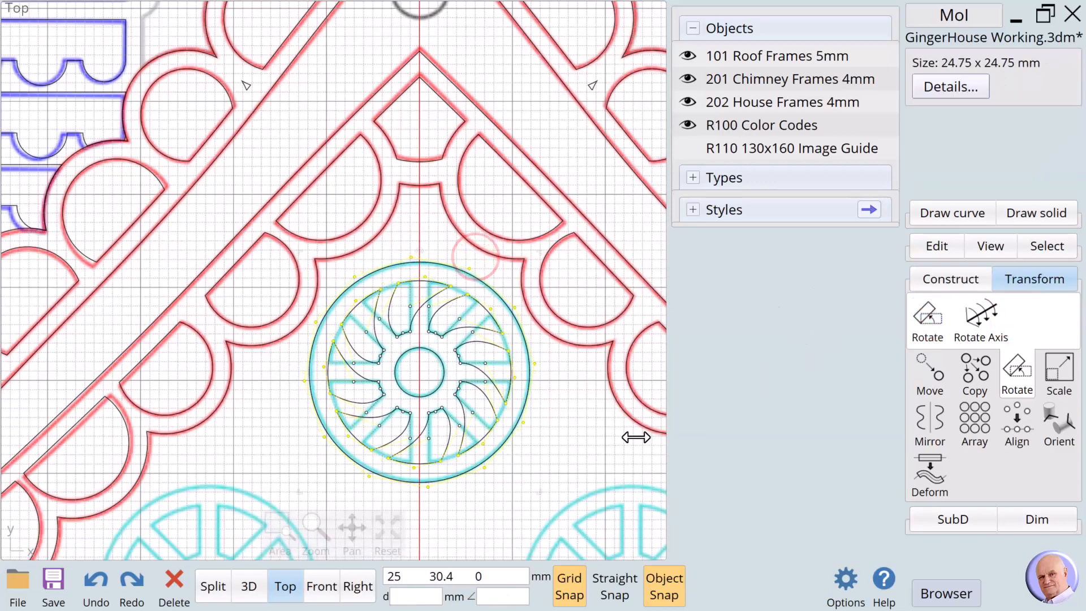
left_click(569, 448)
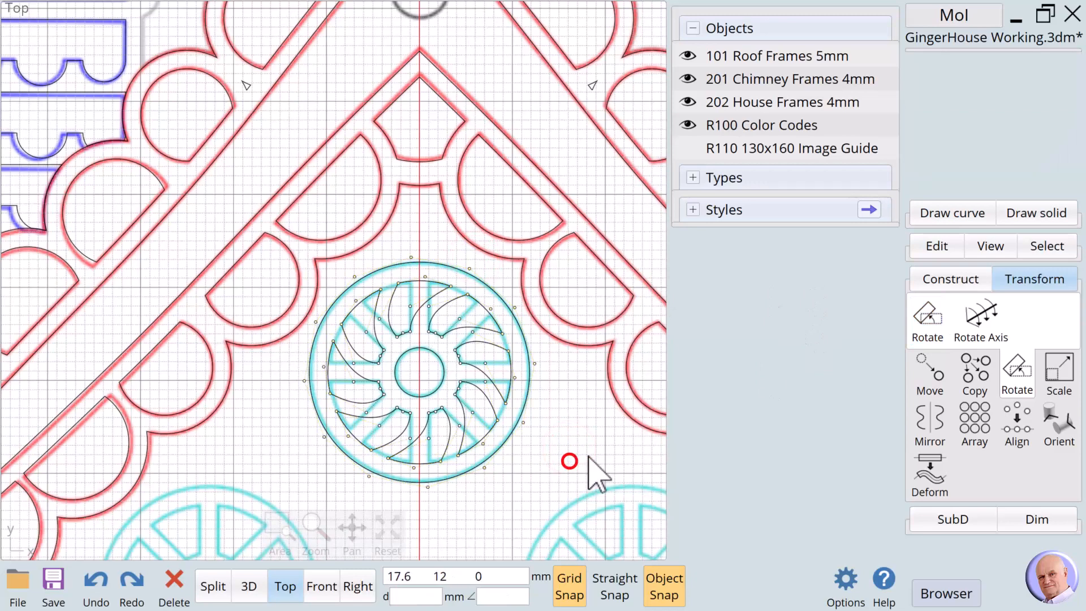
Hide the control points of the upper round window's curves and clear the selection.
left_click(930, 250)
left_click(930, 333)
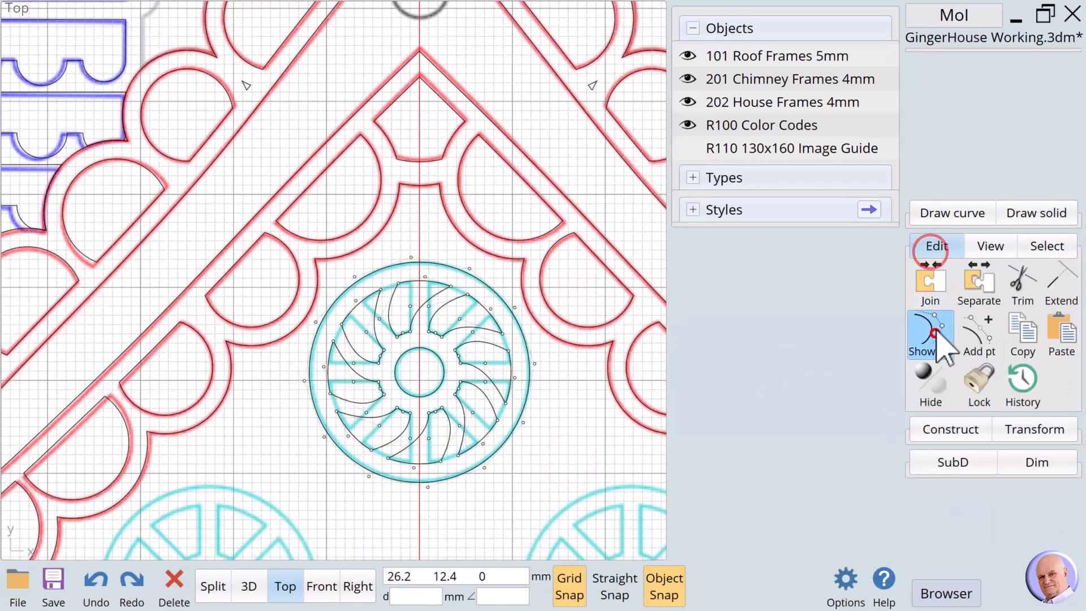
left_click(573, 408)
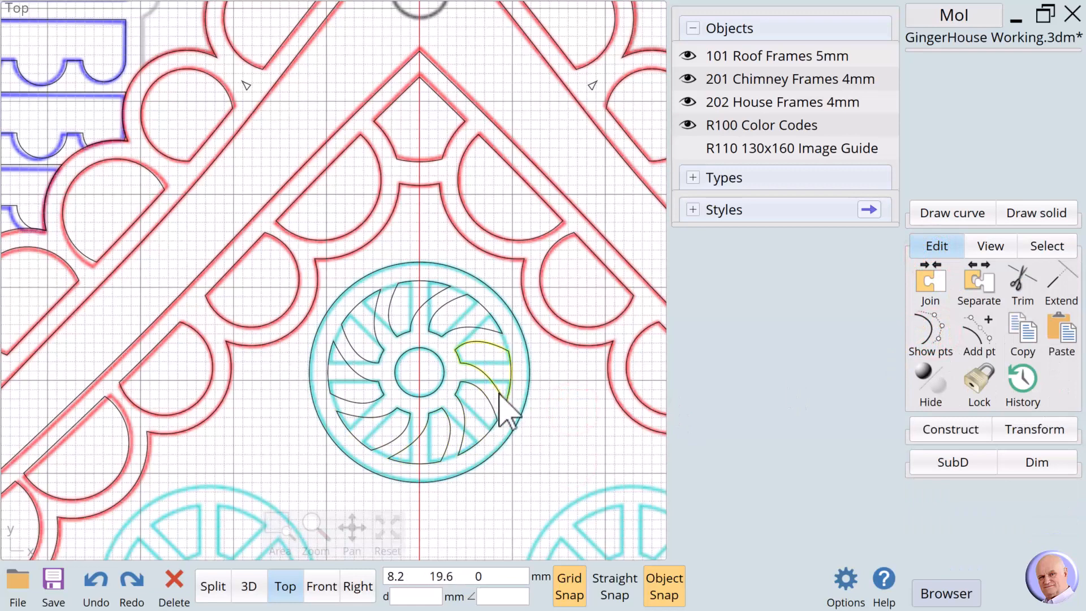
Select the outer circle, all eight swirled panes and the center hub circle, and name them "301 Window Framess 4mm".
left_click(382, 274)
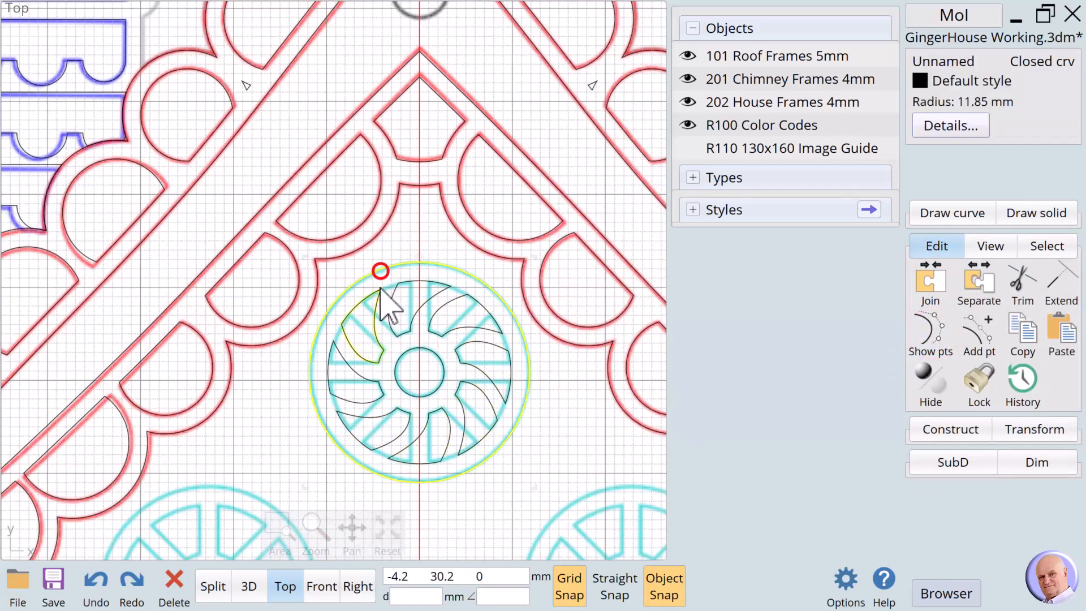
left_click(376, 301)
left_click(367, 382)
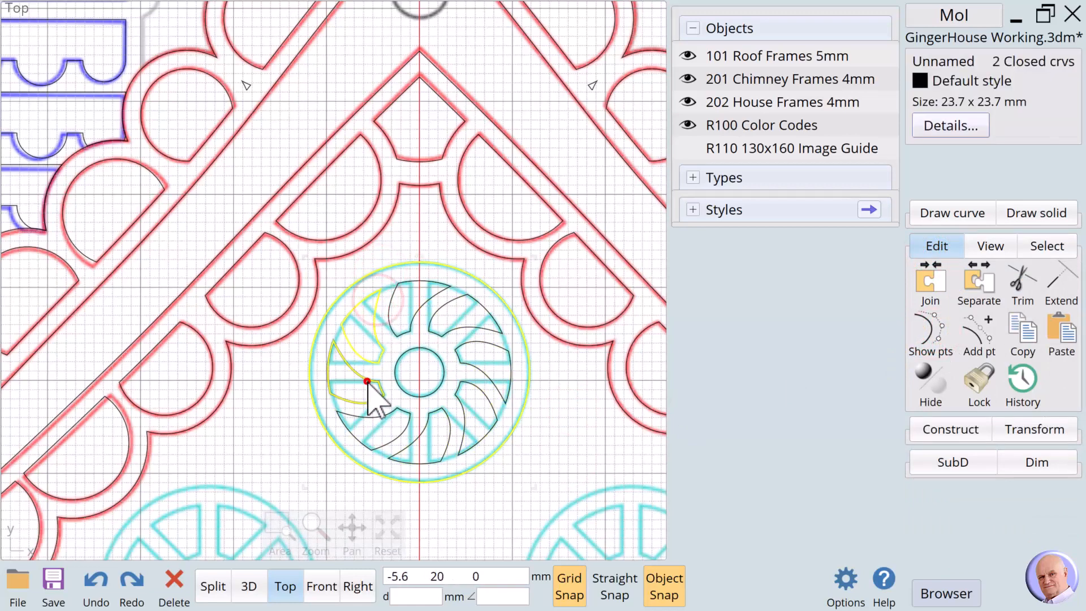
left_click(393, 409)
left_click(424, 425)
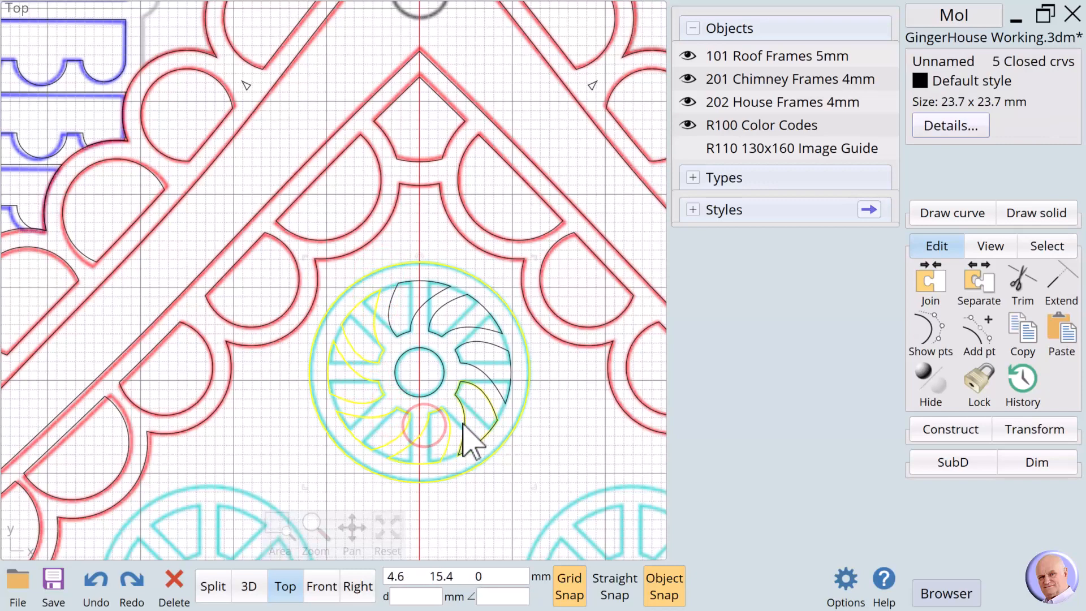
left_click(463, 419)
left_click(493, 382)
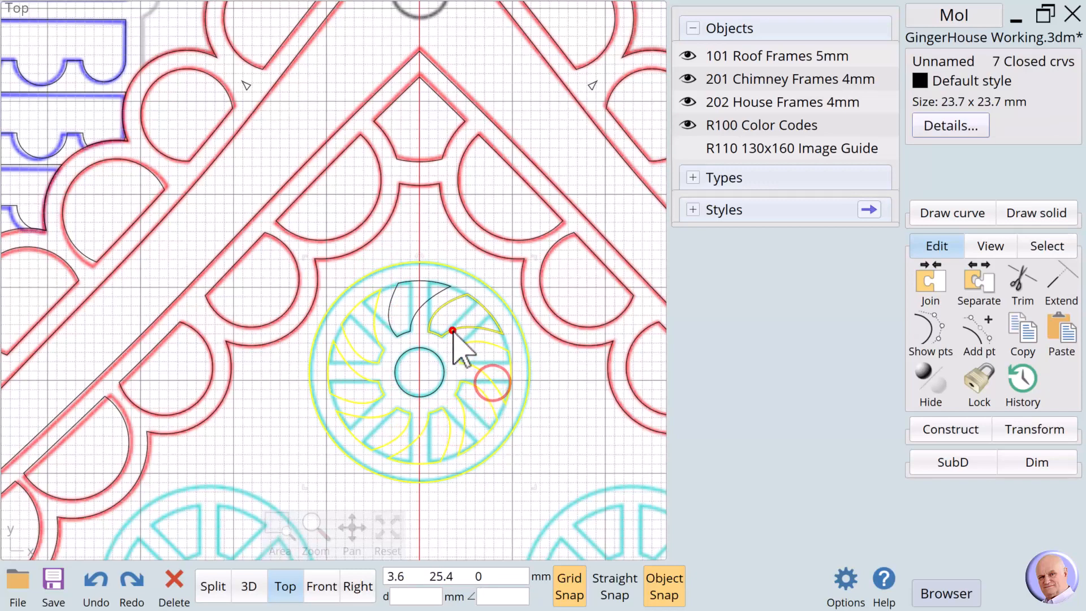
left_click(444, 297)
left_click(410, 323)
left_click(418, 343)
left_click(418, 343)
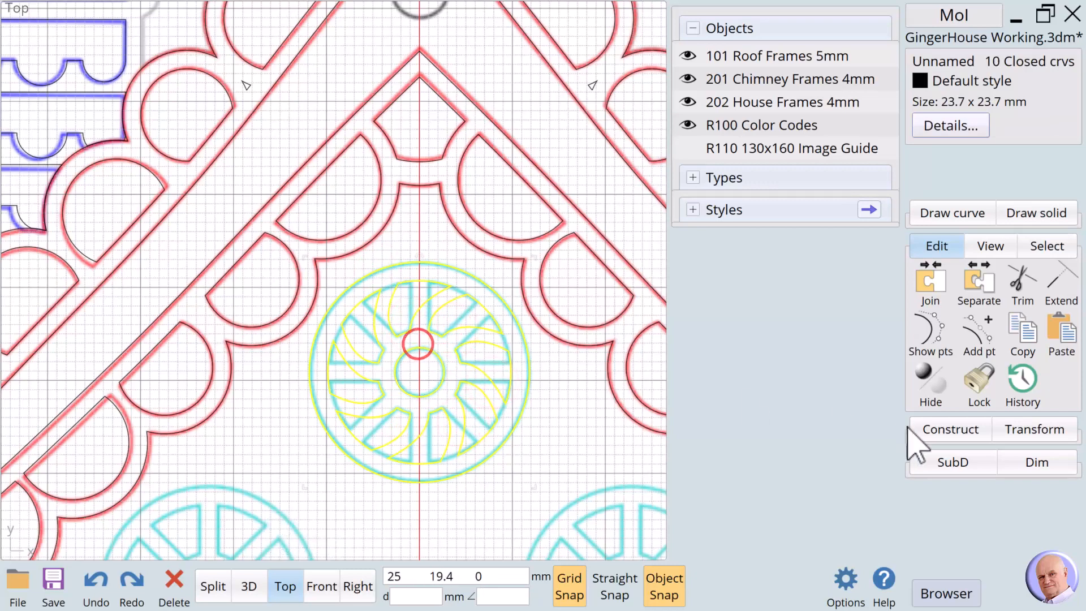
left_click(930, 62)
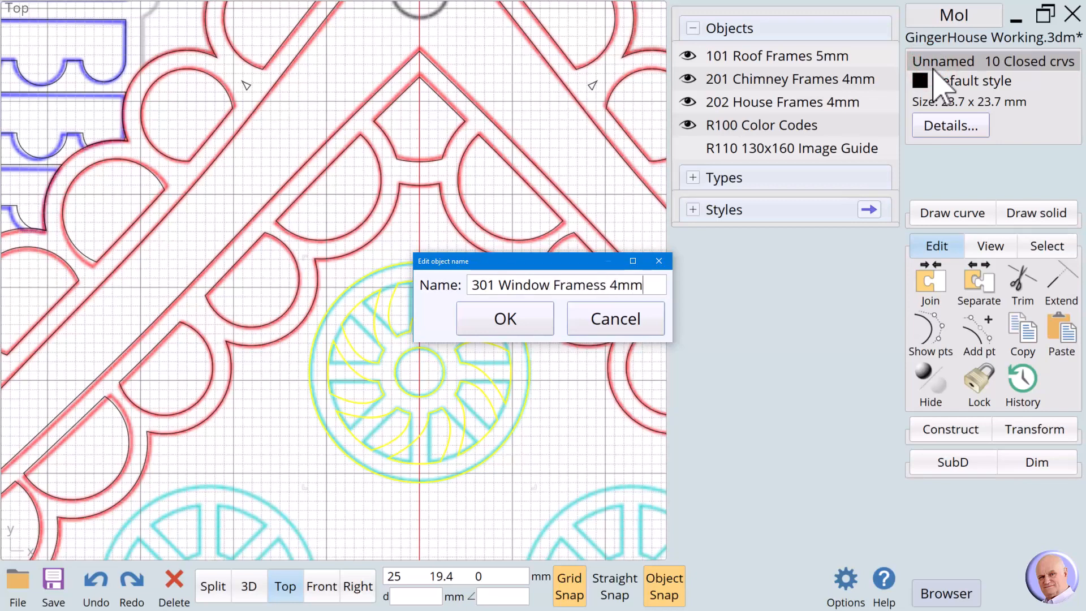
left_click(529, 313)
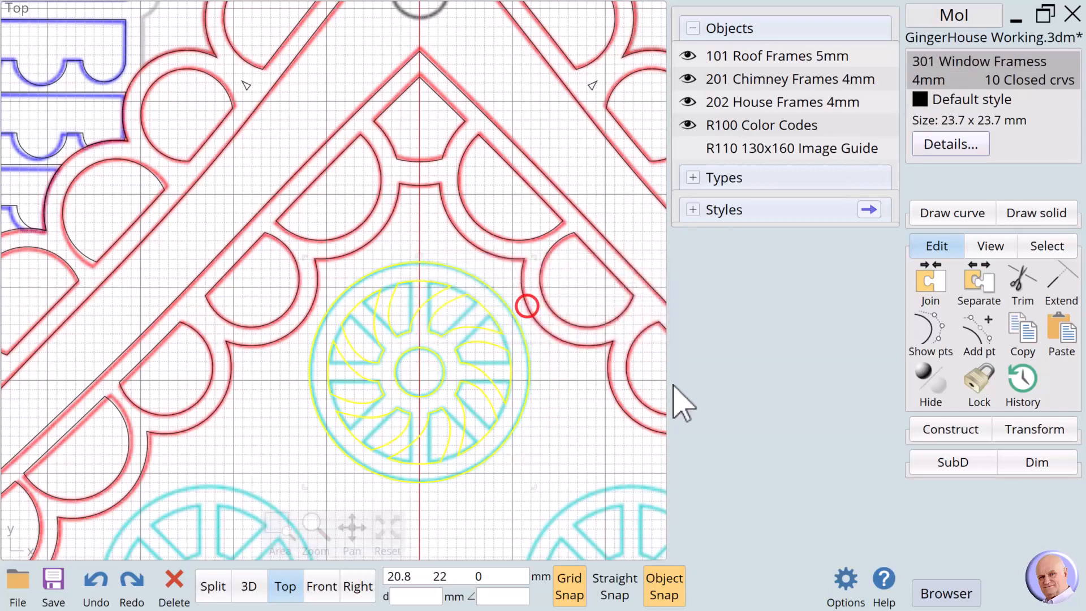
Try extruding the named window curves into a solid, and undo the extrusion.
left_click(931, 430)
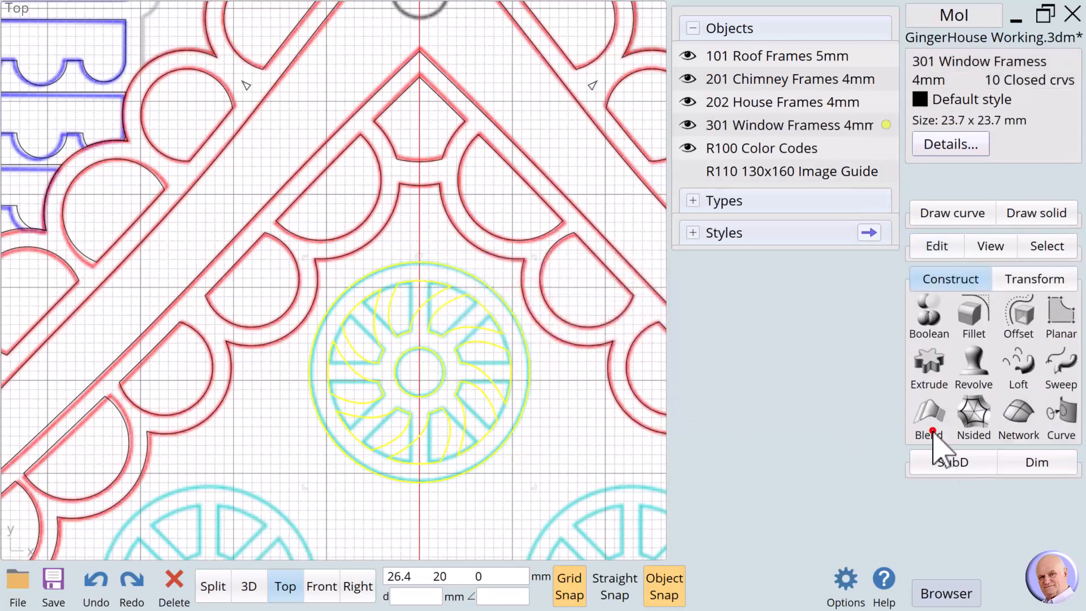
left_click(944, 386)
left_click(990, 83)
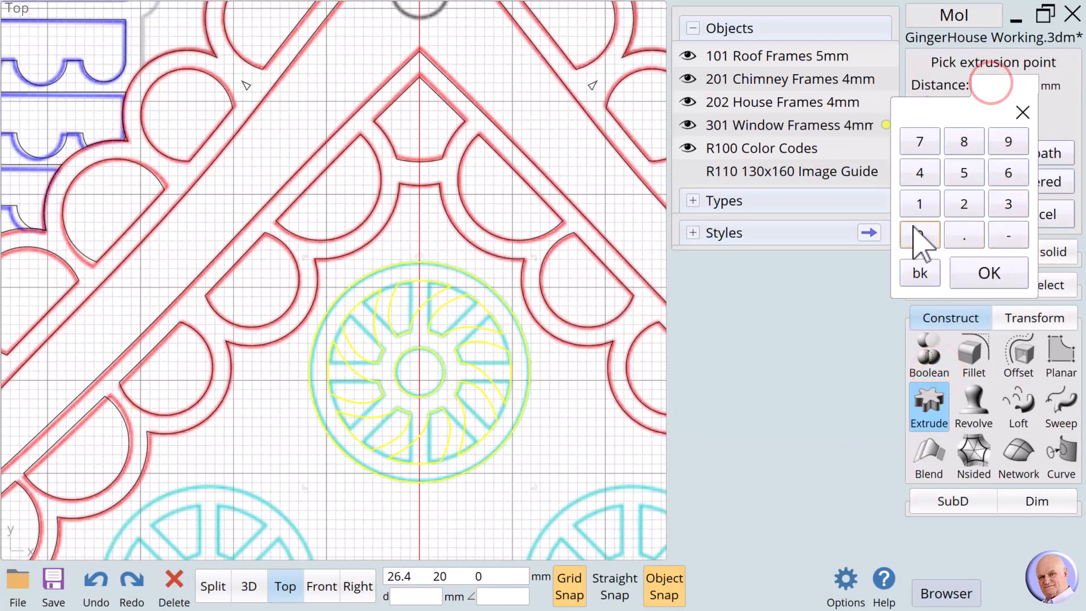
left_click(920, 203)
left_click(991, 272)
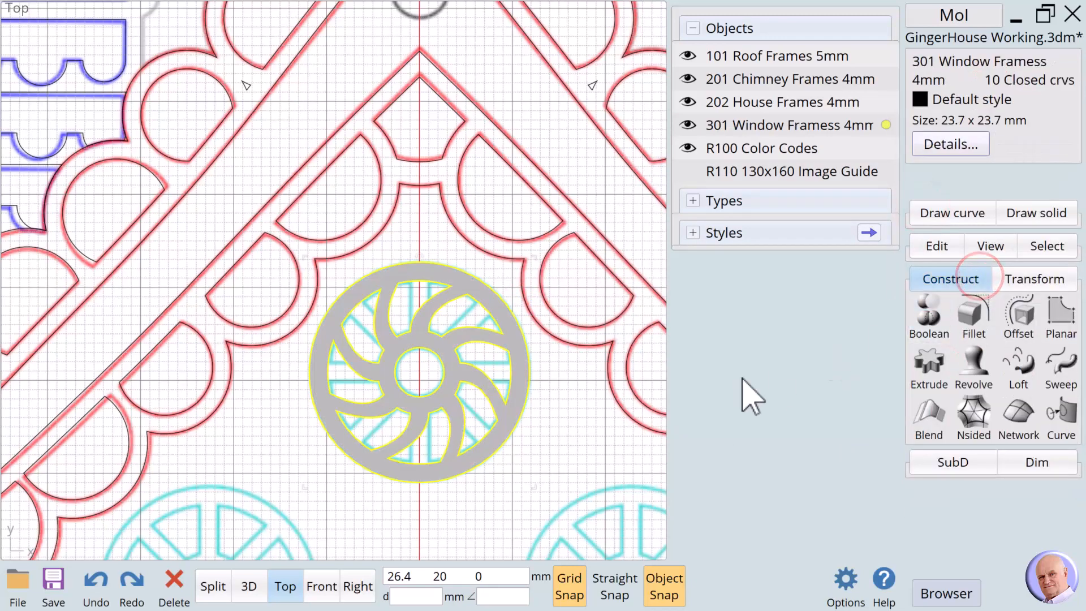
left_click(538, 431)
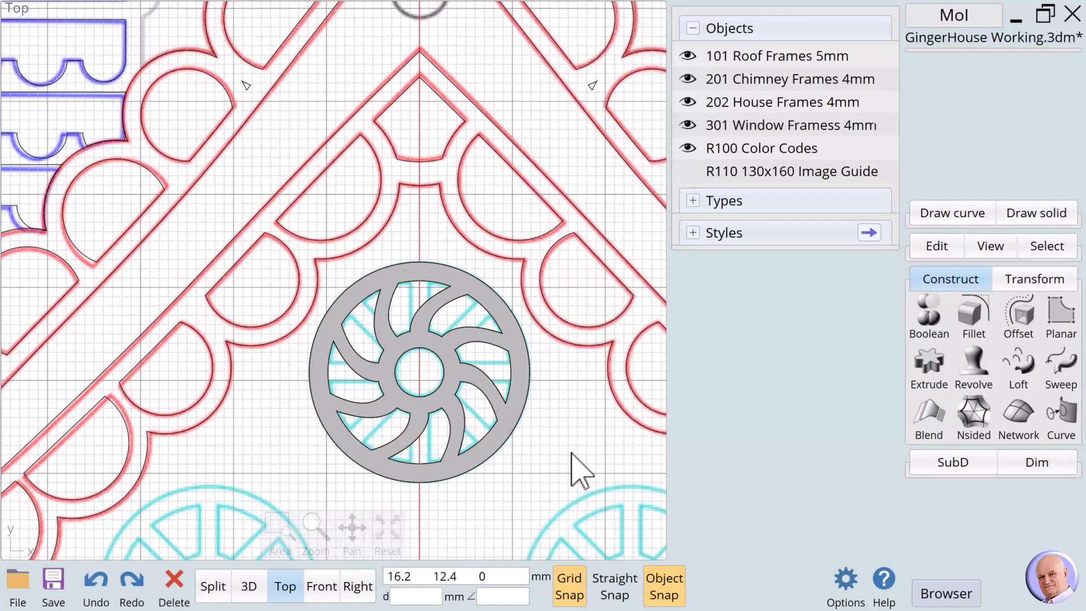
left_click(91, 585)
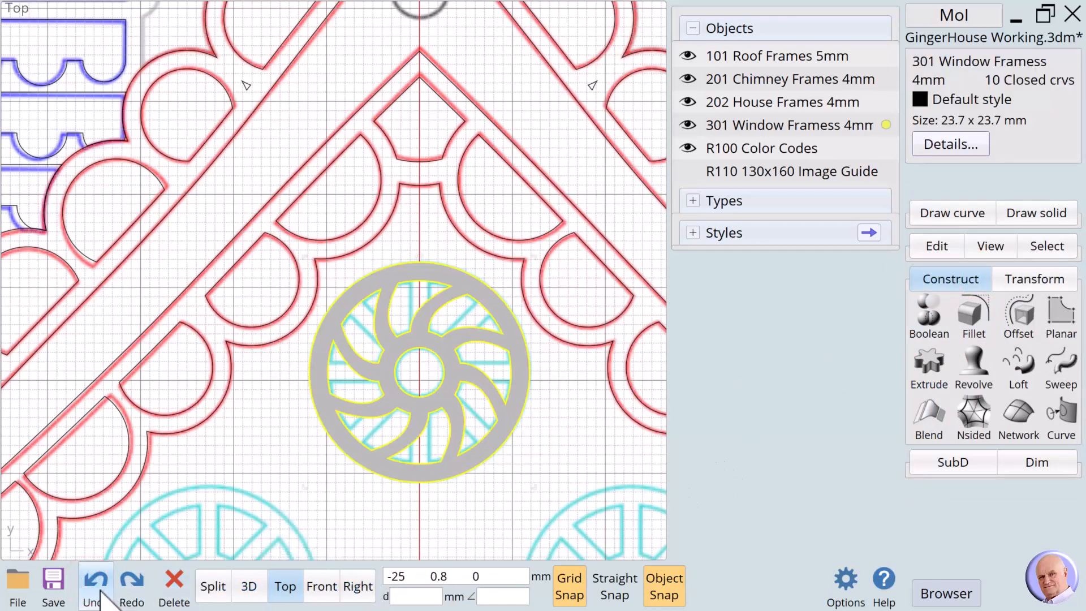
Bring the two lower round windows and the door into view along with the selected window curves.
scroll(209, 523, "down", 4)
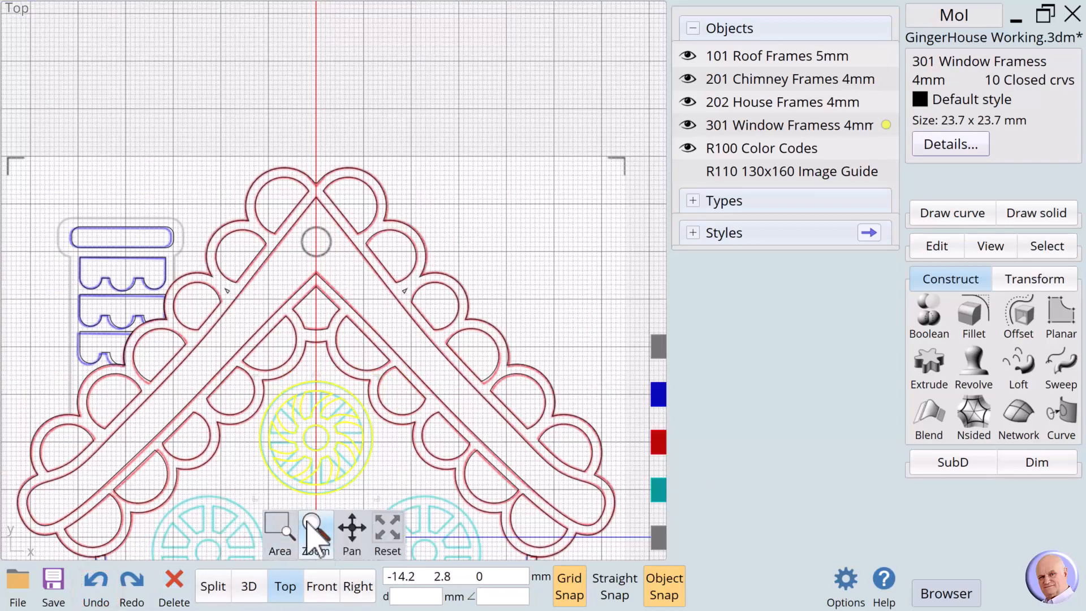
mouse_move(349, 548)
left_mouse_down()
mouse_move(347, 526)
mouse_move(366, 543)
left_mouse_up()
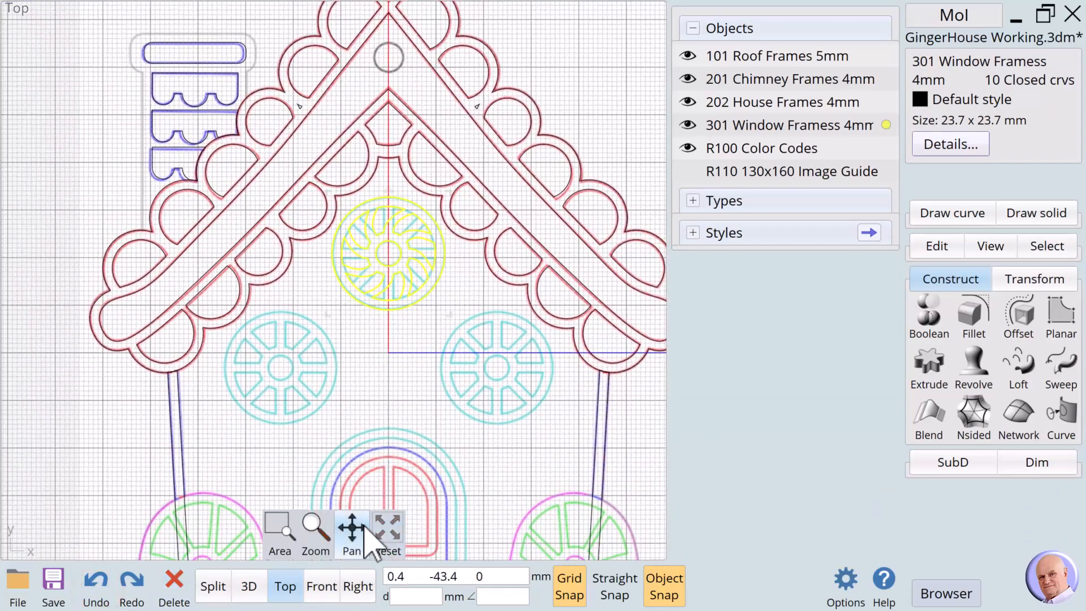